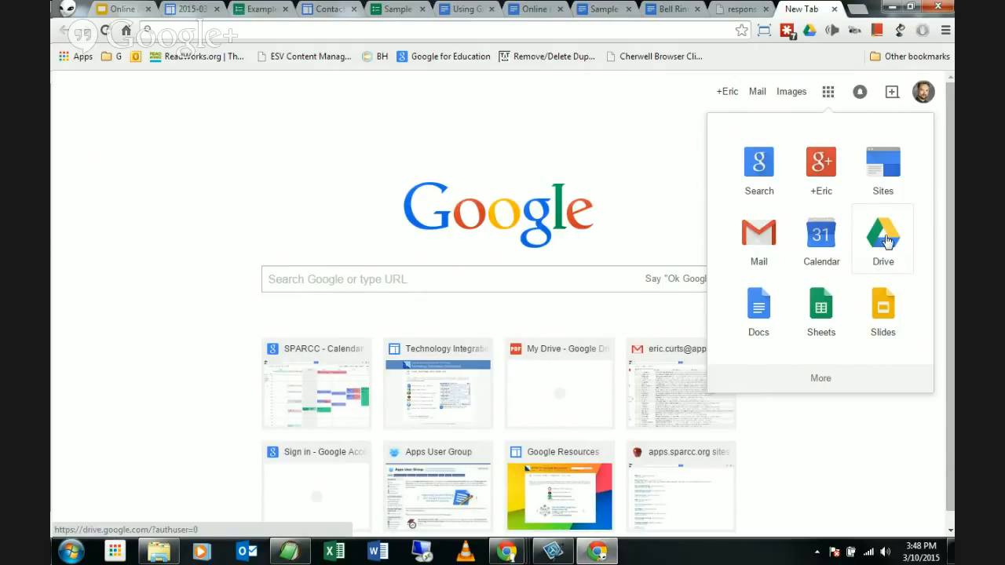
Step: Browse and close the Chrome apps list, then enter 'drive' in the address bar
click(166, 216)
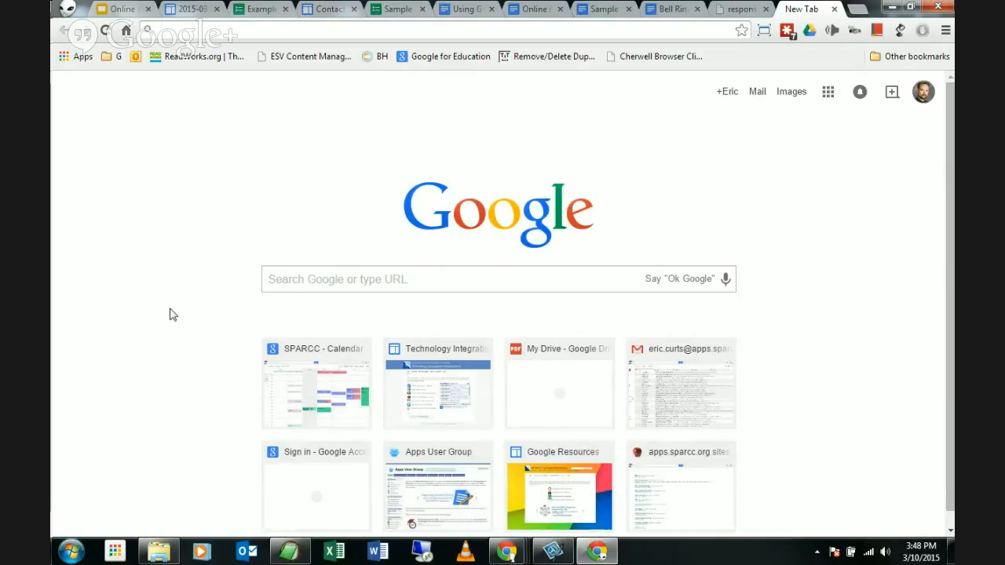
click(115, 553)
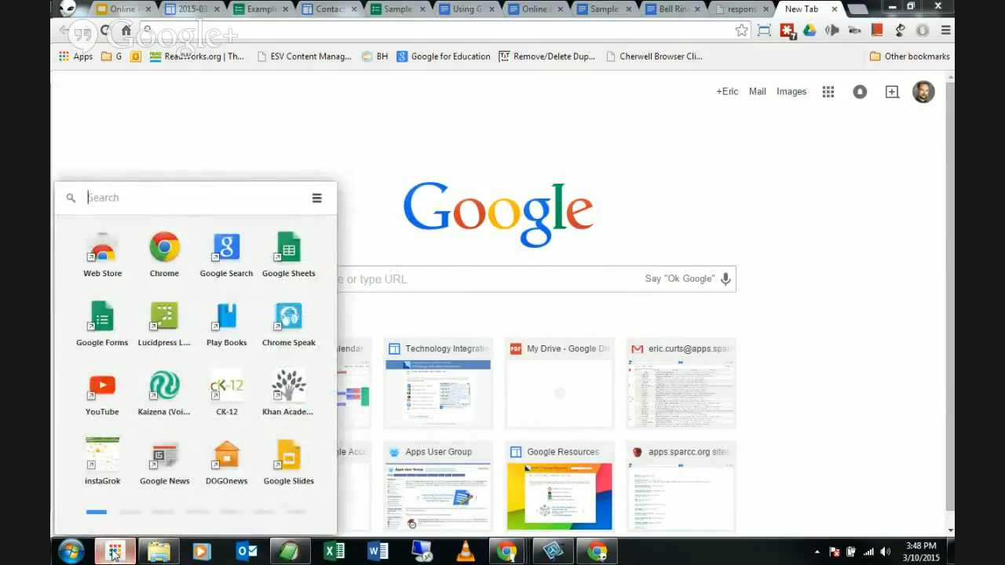
click(130, 513)
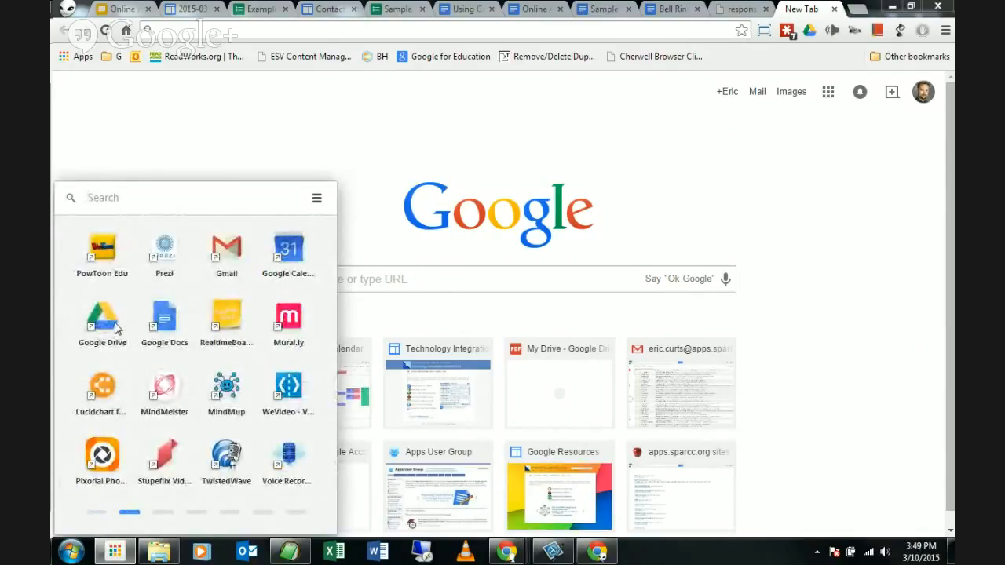
click(833, 220)
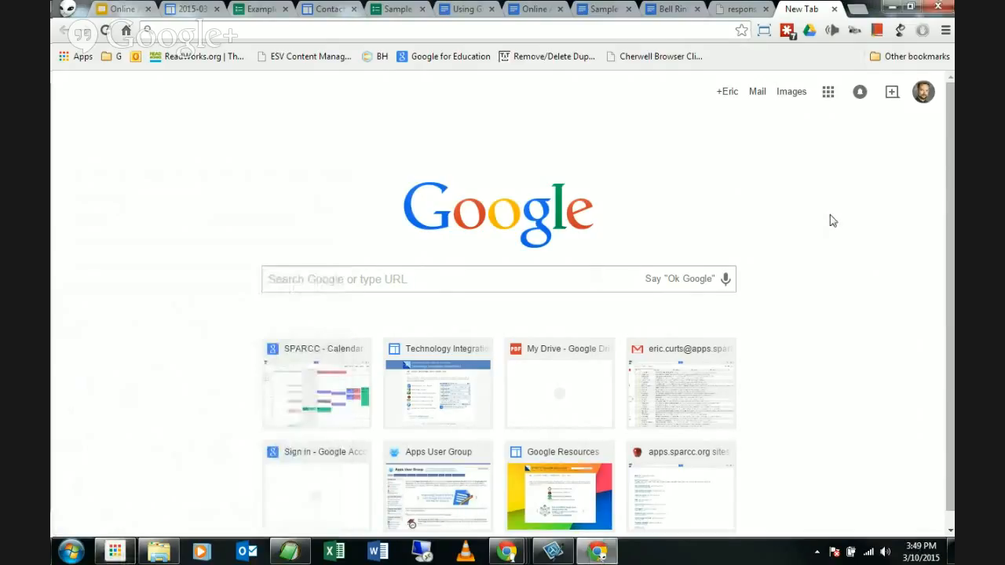
click(648, 32)
text(drive.google.com)
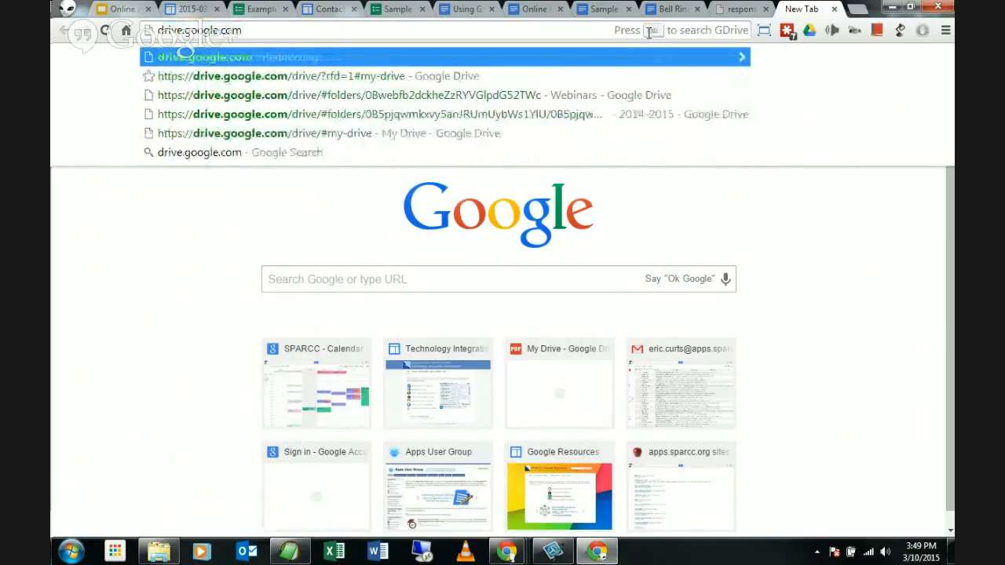
Step: Load drive.google.com, expand My Drive and open the empty '000 Test' folder
key(Return)
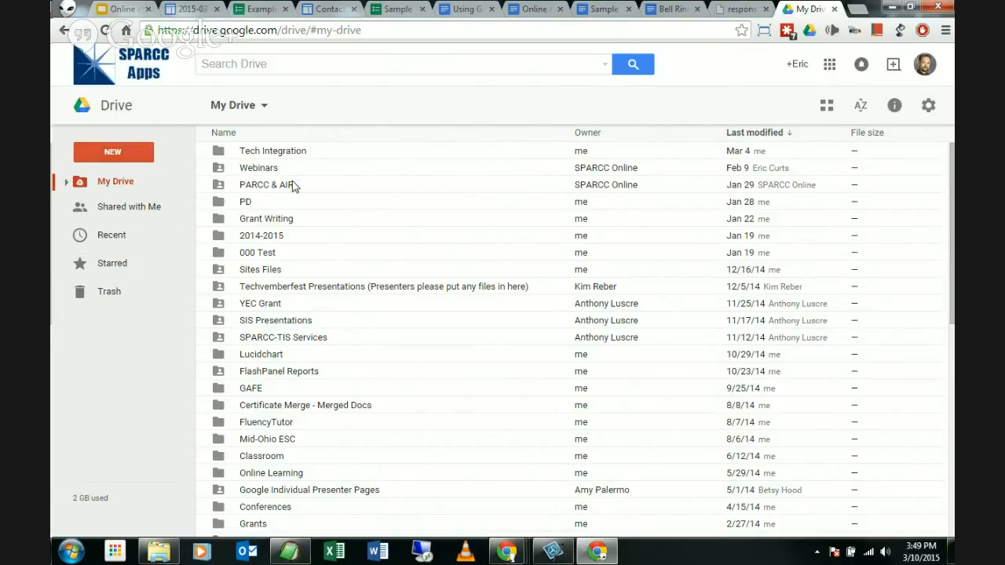
click(66, 183)
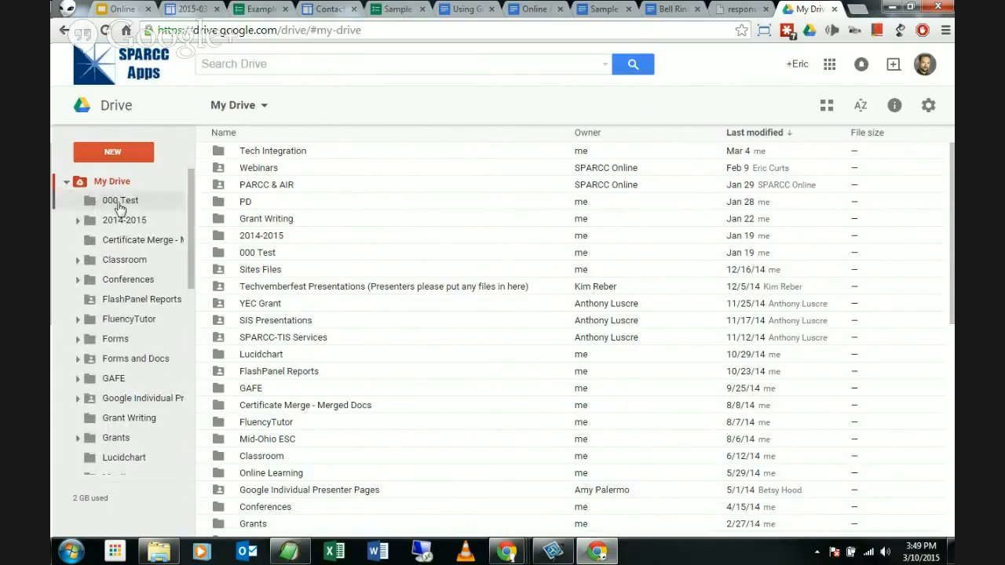
click(121, 204)
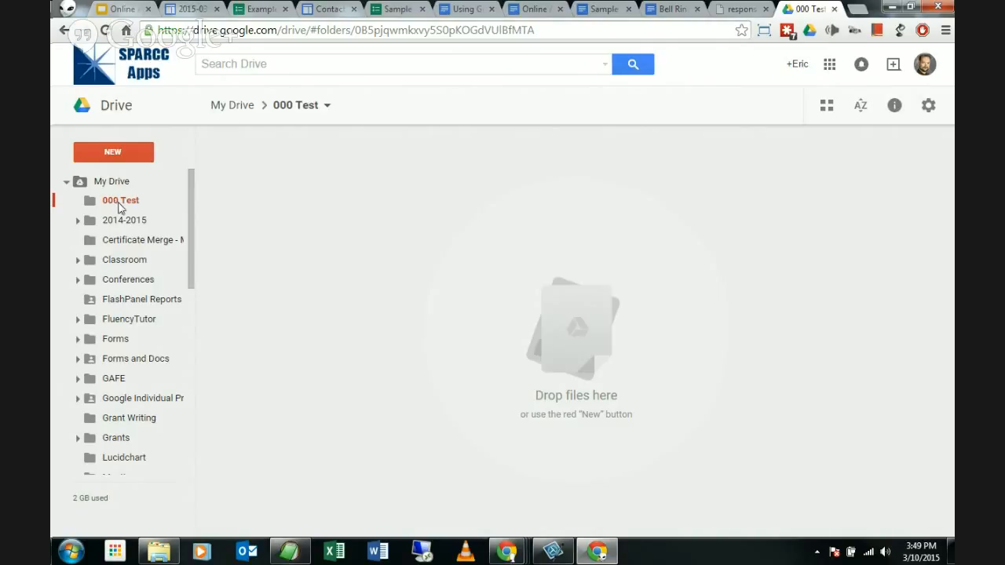
Step: Create a new Google Form from New > More > Google Forms in '000 Test'
click(141, 155)
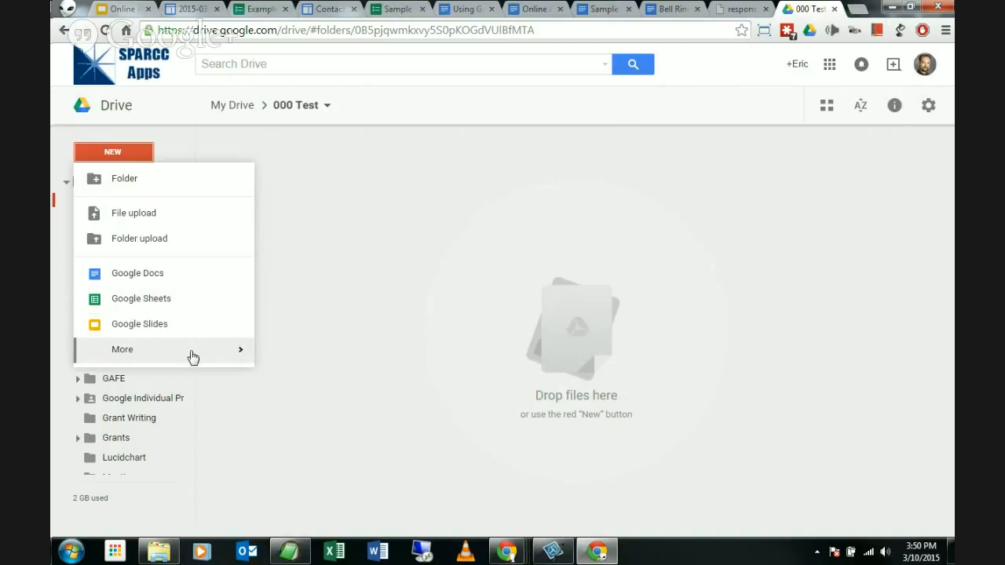
mouse_move(192, 355)
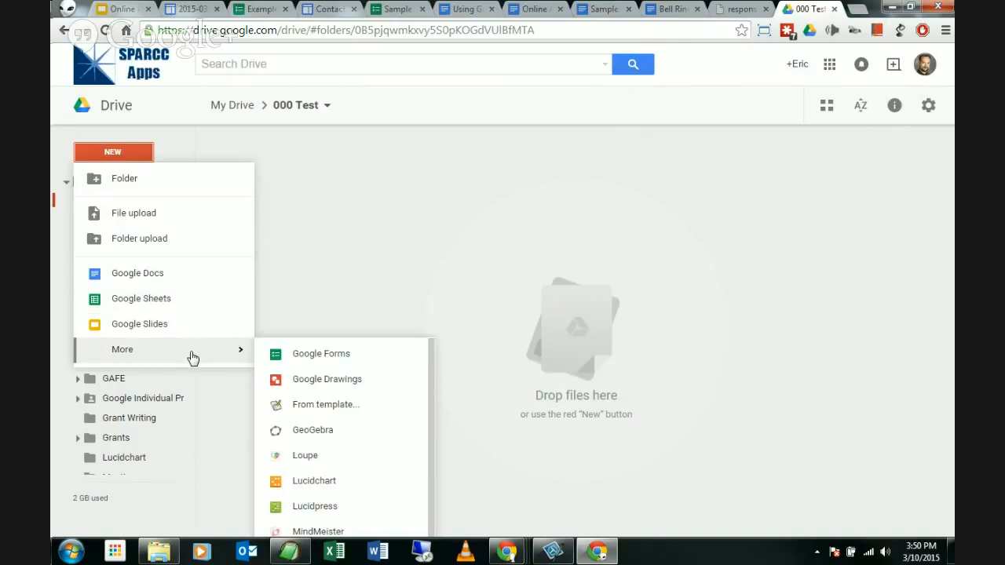
click(372, 357)
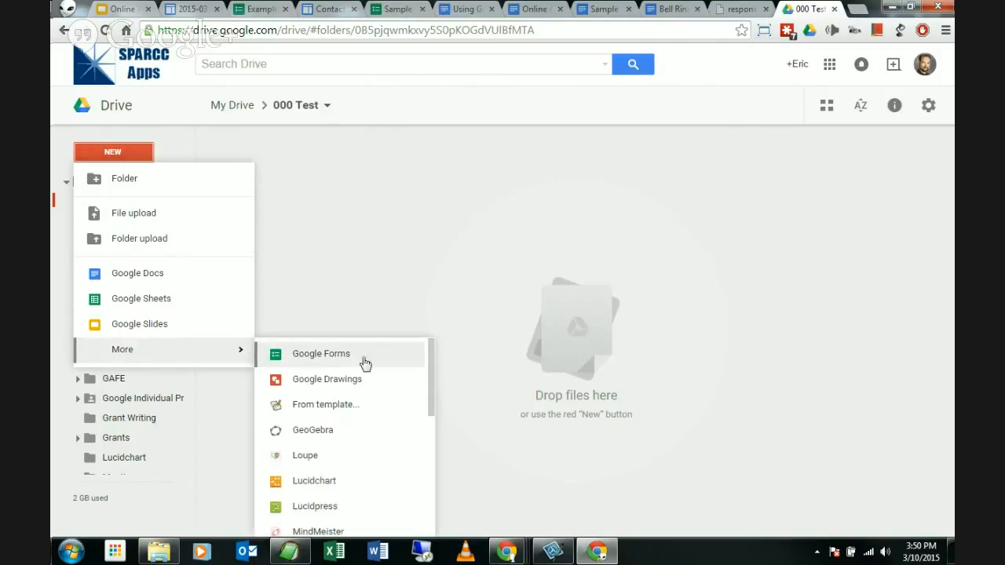
click(337, 358)
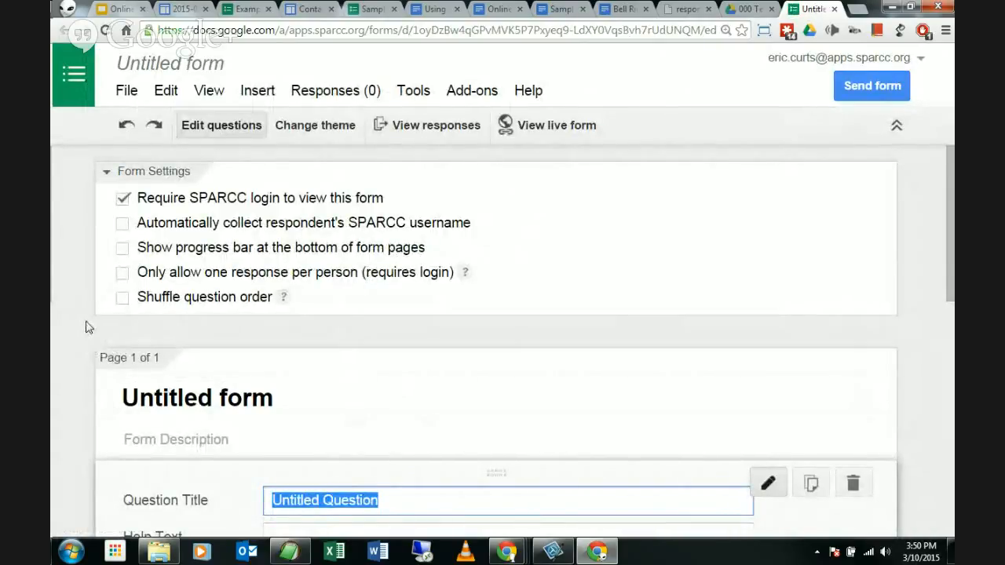
Step: Scroll through the untitled form's settings and Confirmation Page options
scroll(89, 330, down, 7)
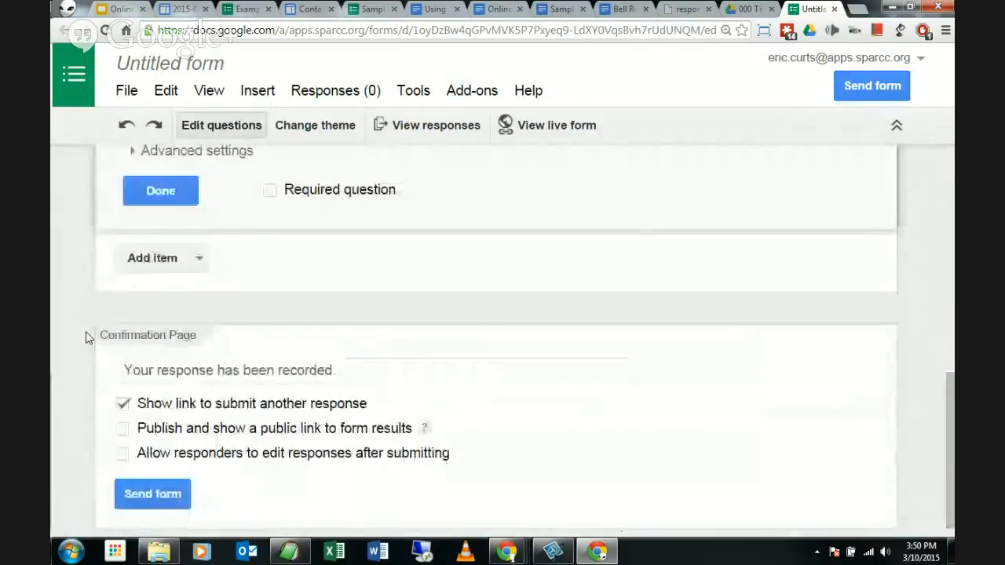
scroll(87, 338, up, 8)
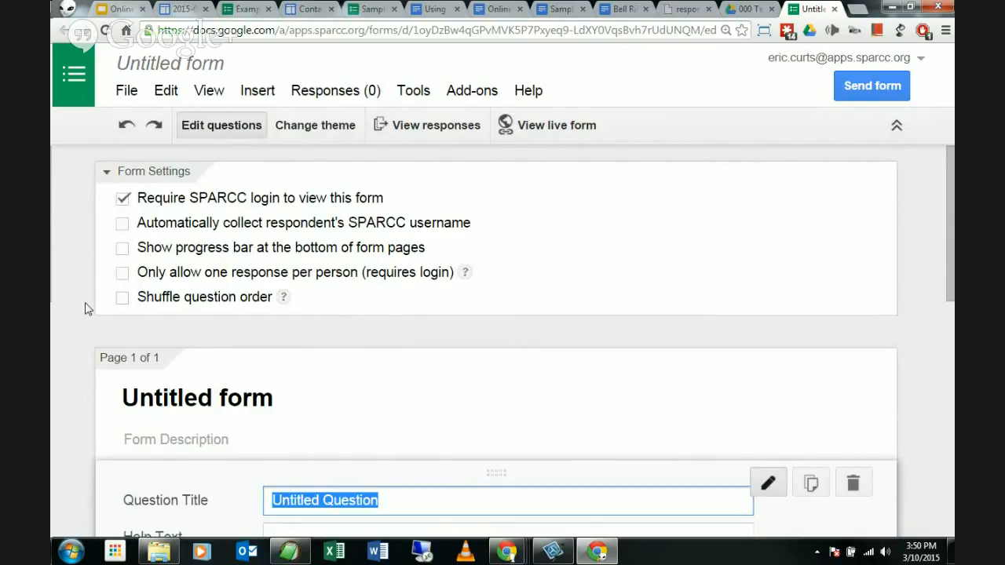
scroll(199, 288, down, 7)
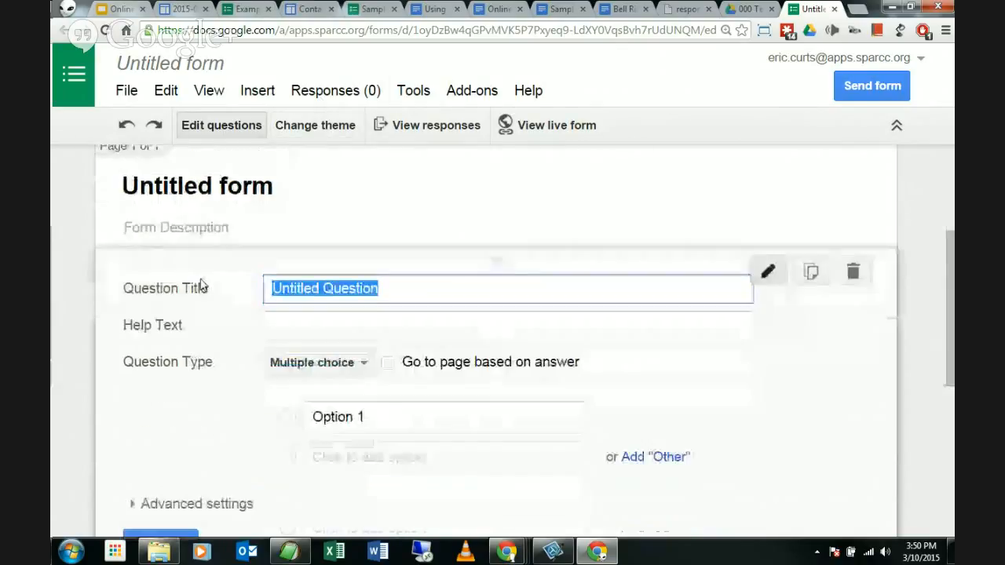
scroll(236, 343, up, 7)
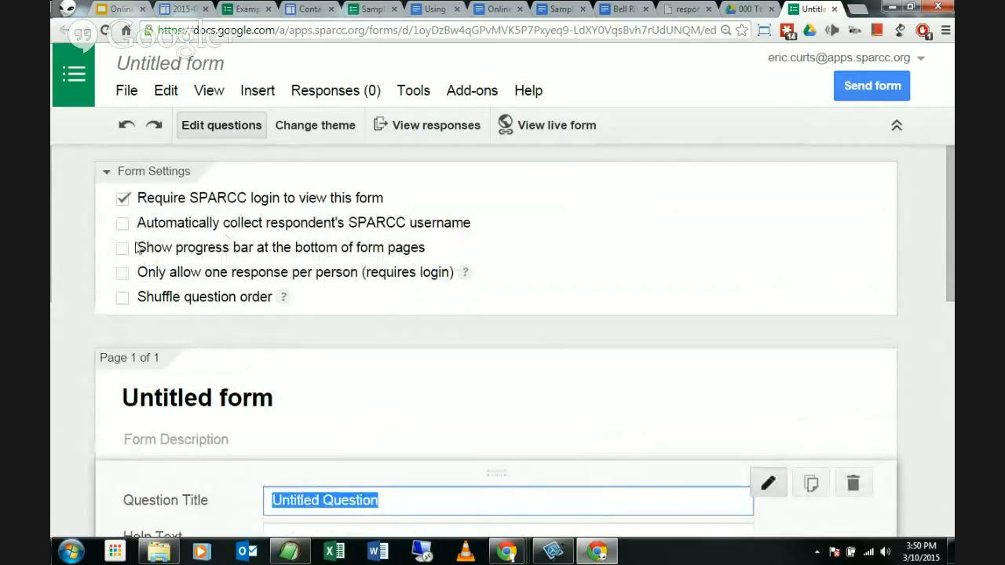
scroll(90, 259, down, 2)
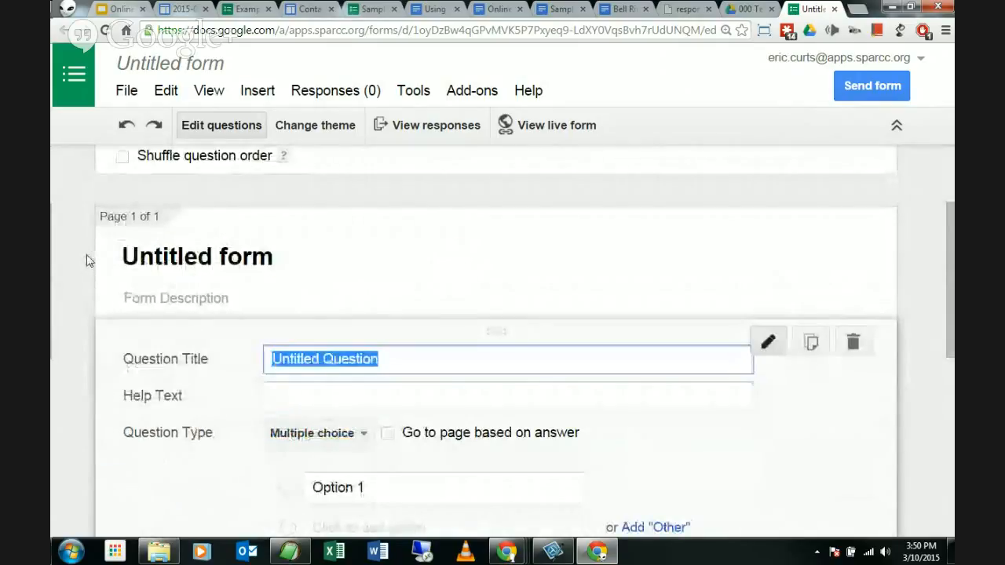
scroll(89, 259, up, 2)
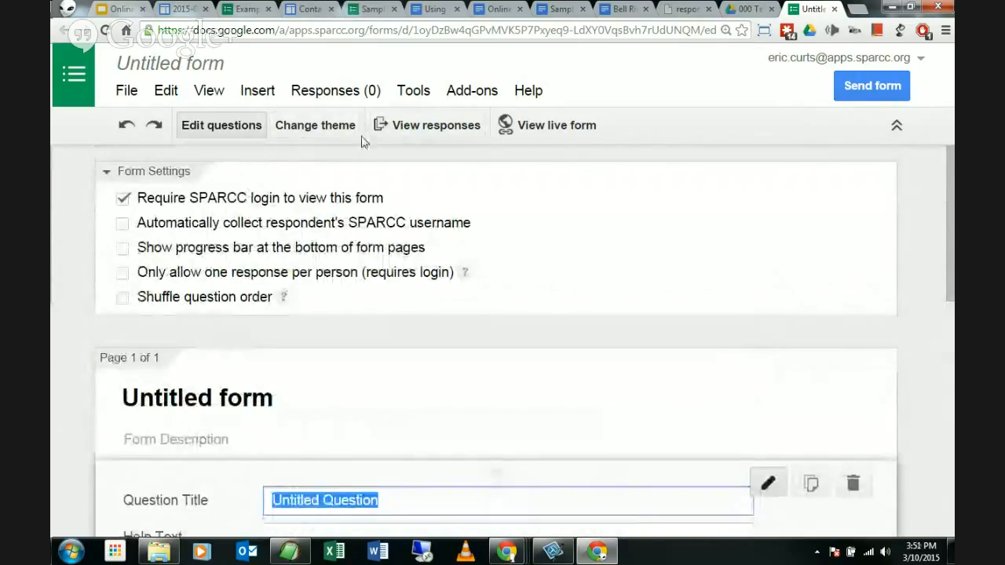
scroll(83, 325, down, 2)
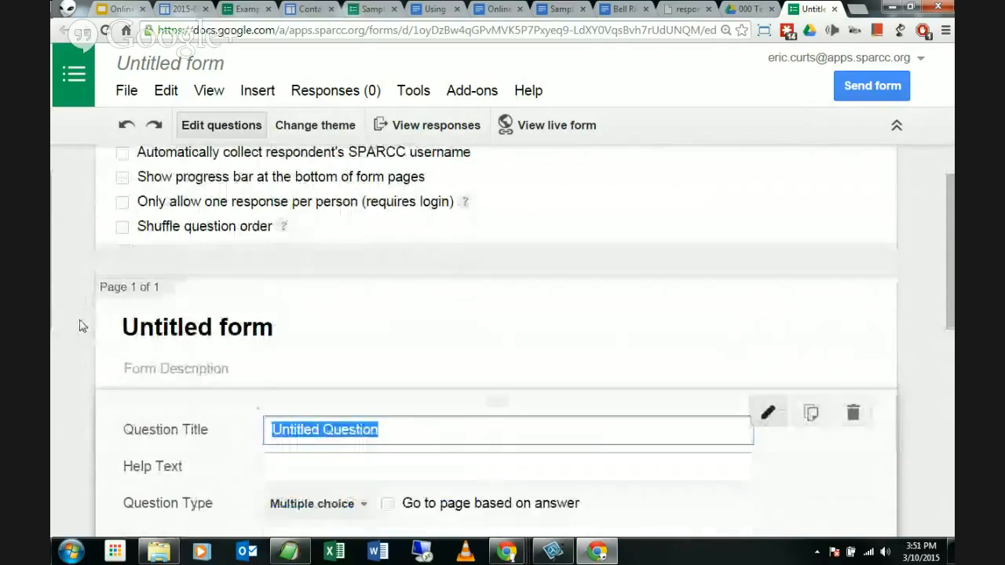
Step: Replace the 'Untitled form' title with 'Sample Quiz' so it saves to Drive
click(307, 264)
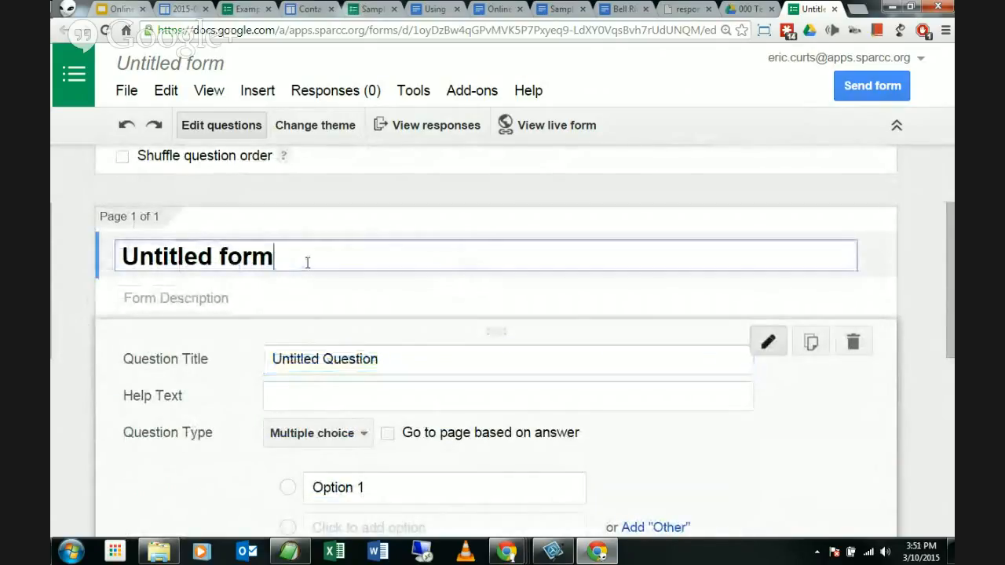
drag(134, 257, 76, 265)
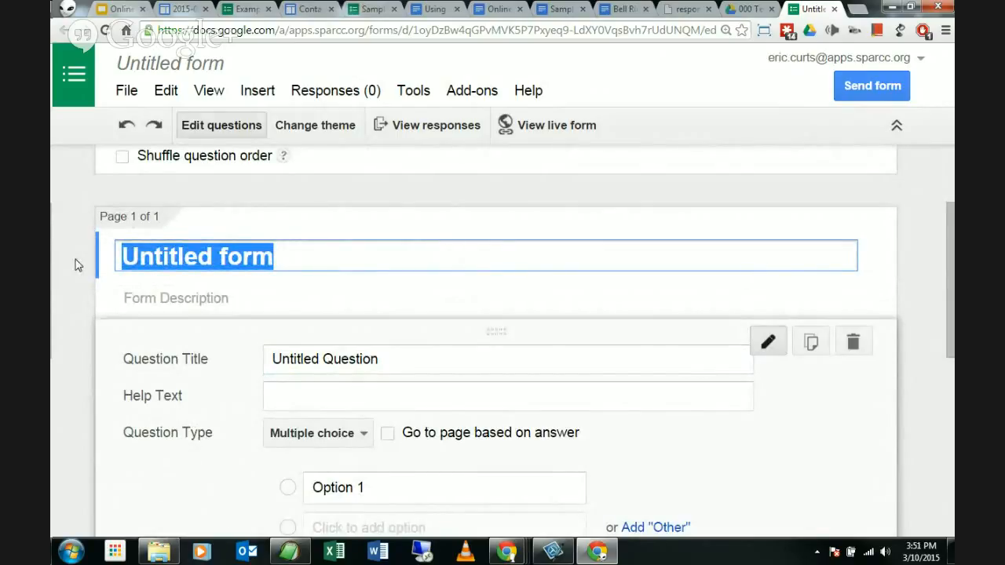
text(Sample Quiz)
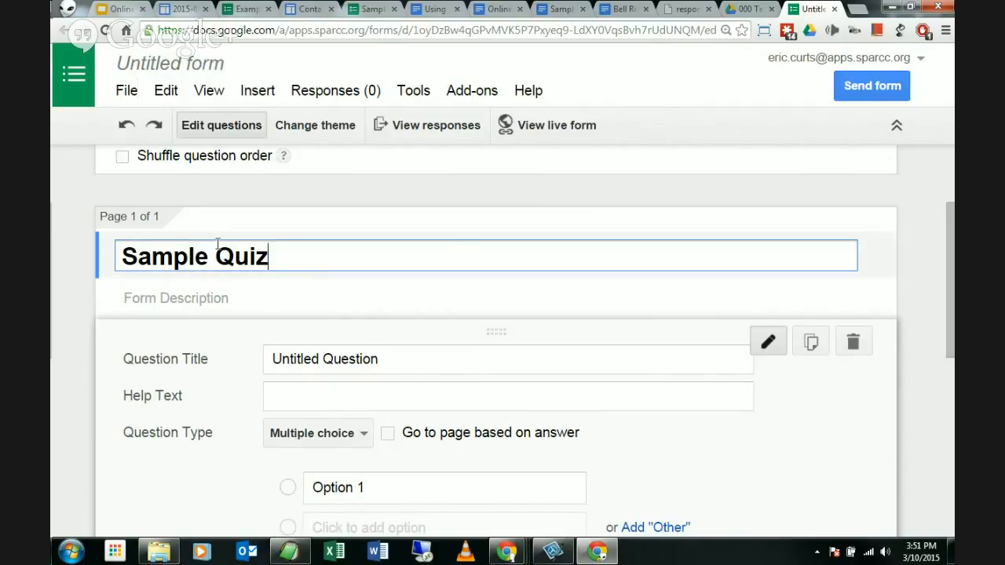
click(79, 314)
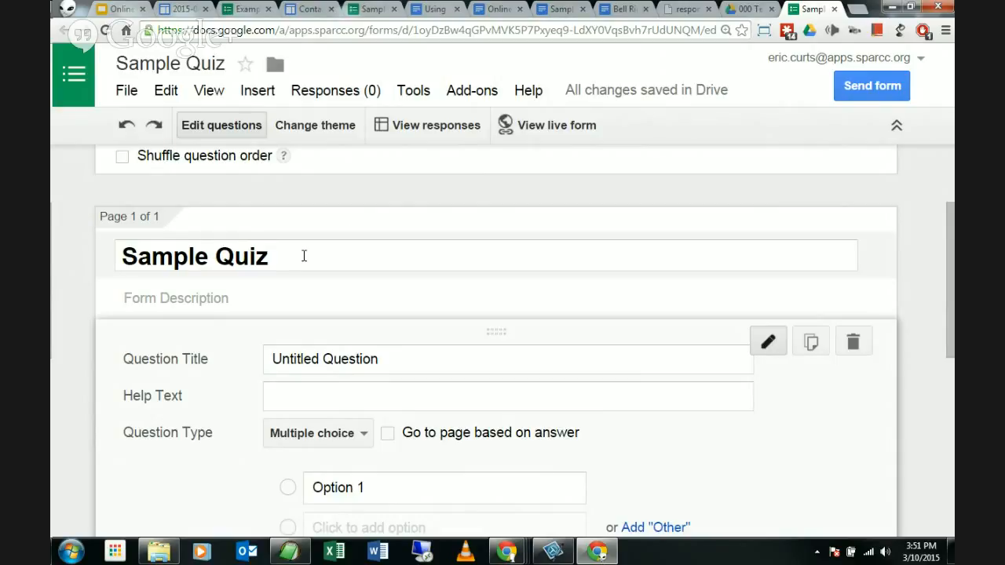
click(250, 298)
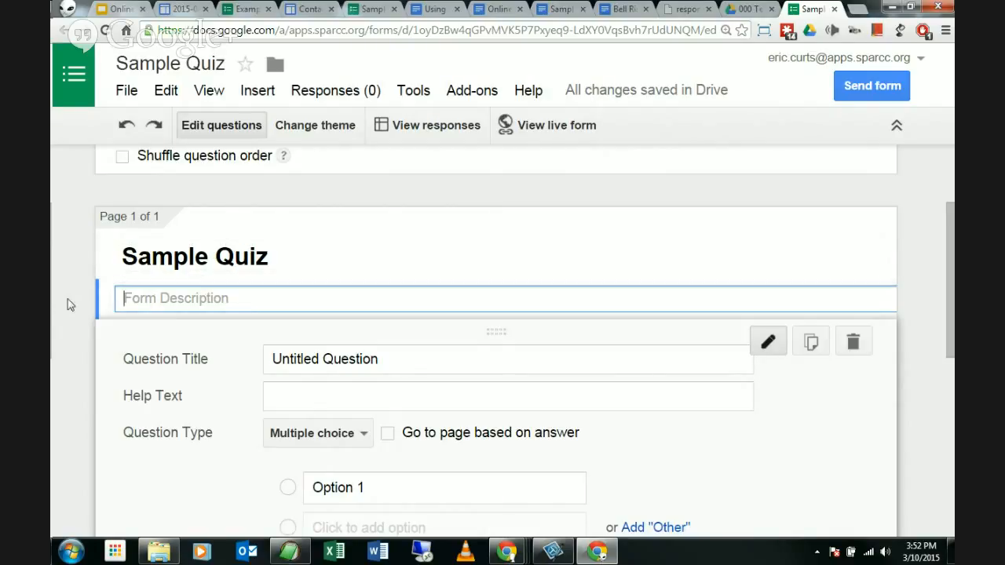
Step: Leave the description blank; title question one 'Enter your name' with help text '(last name, first name)'
click(77, 339)
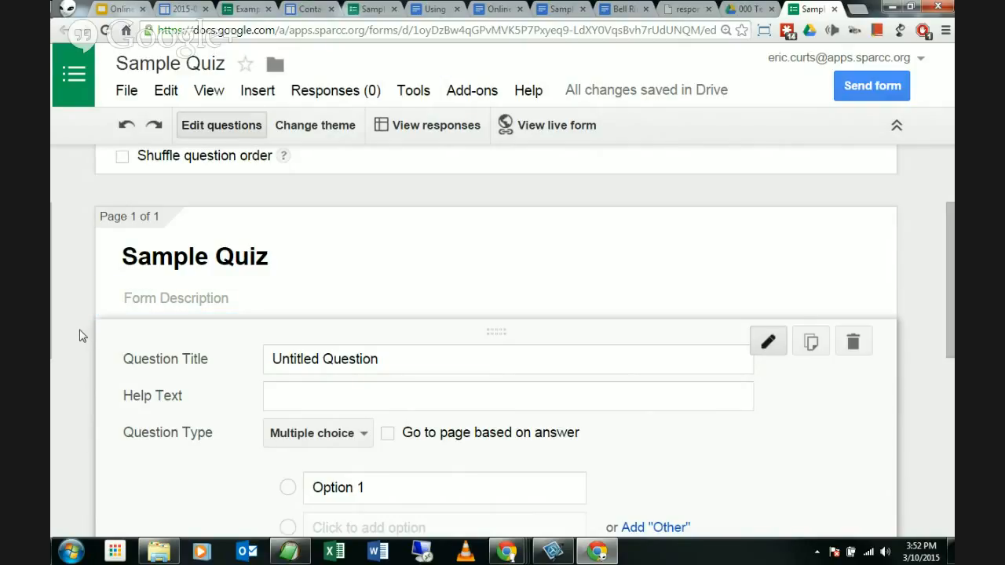
scroll(86, 318, down, 2)
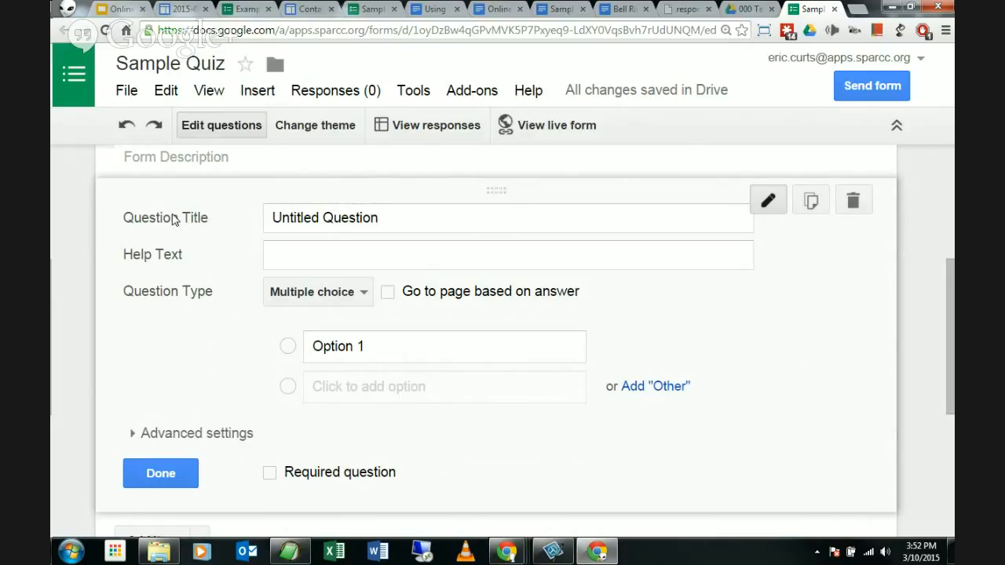
click(393, 219)
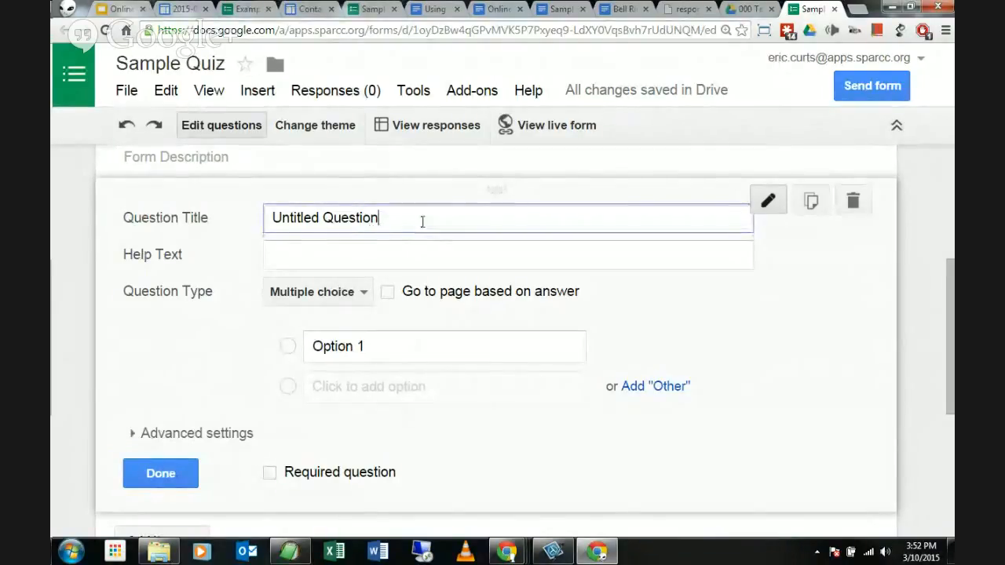
drag(421, 222, 260, 226)
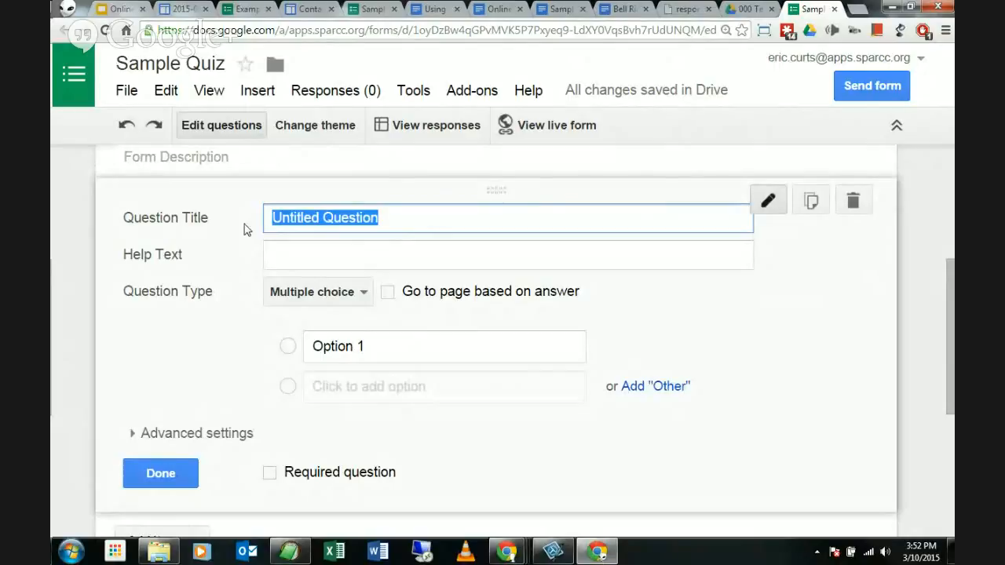
text(Enter your name)
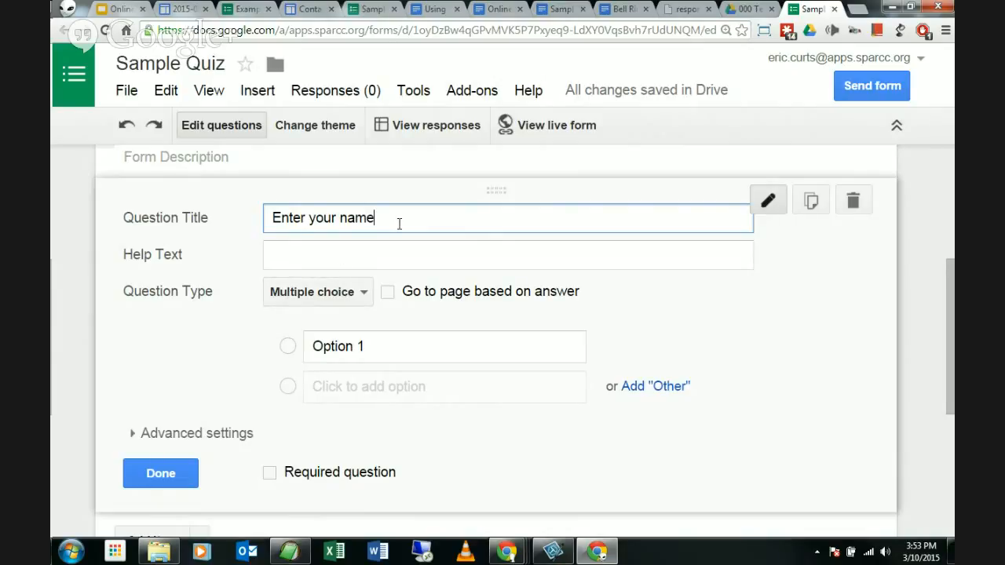
click(402, 259)
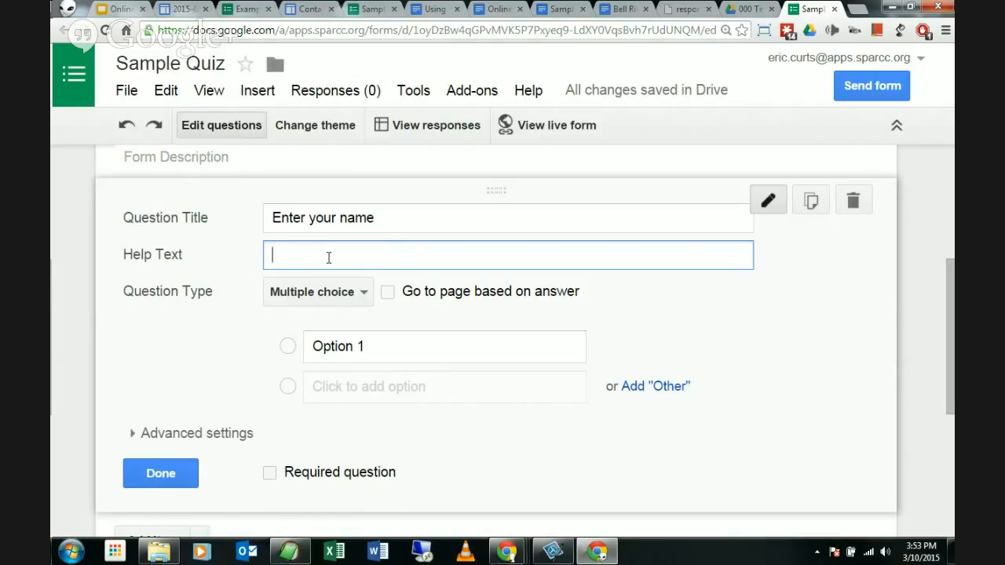
text((last name, first name))
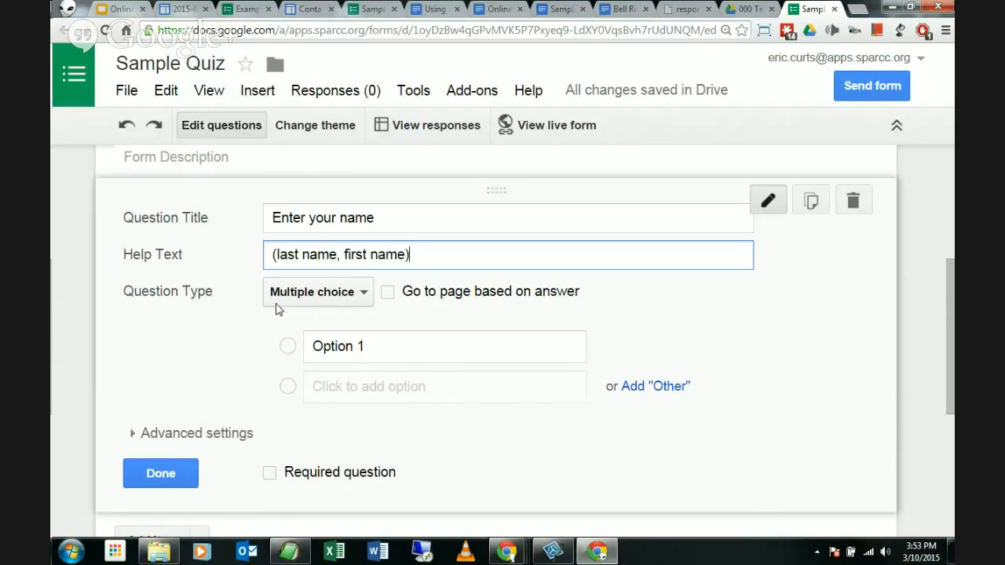
Step: Switch 'Enter your name' to a Text question, mark it required, and click Done
click(358, 296)
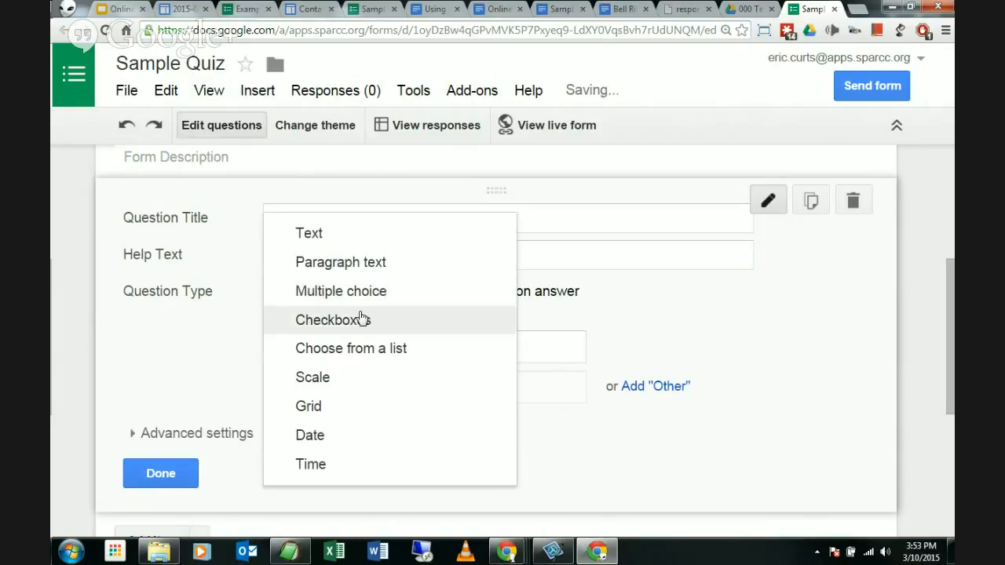
click(323, 237)
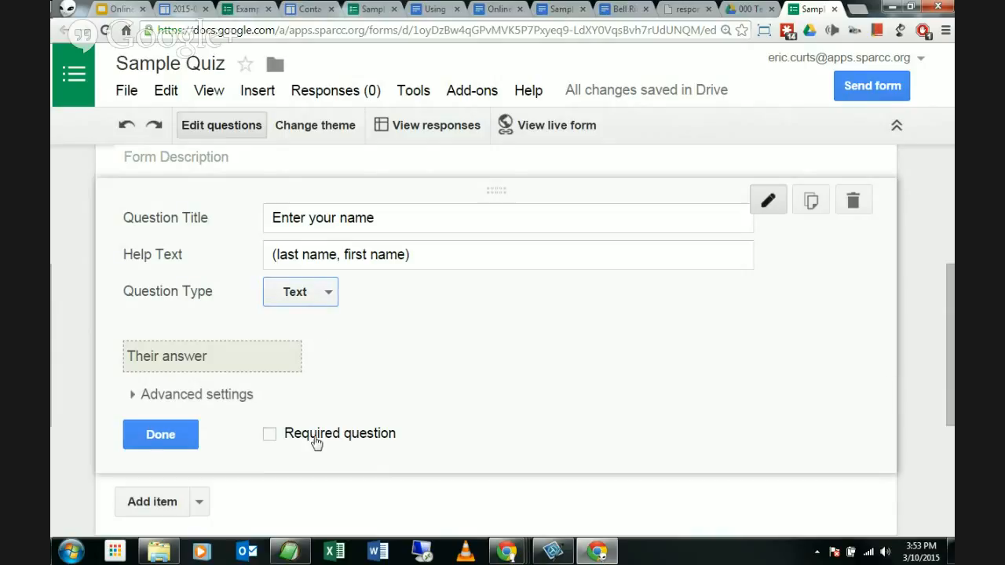
click(269, 437)
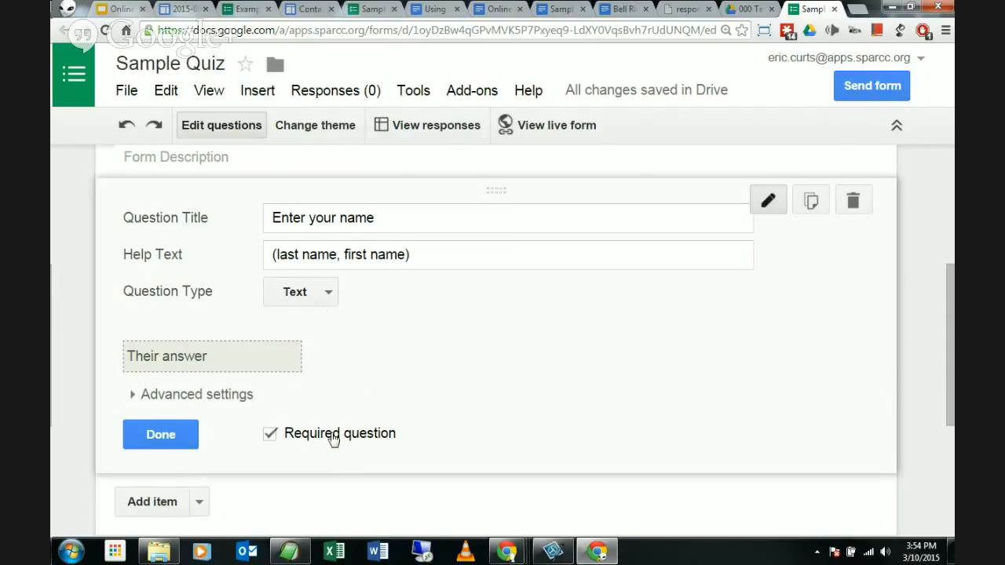
click(166, 443)
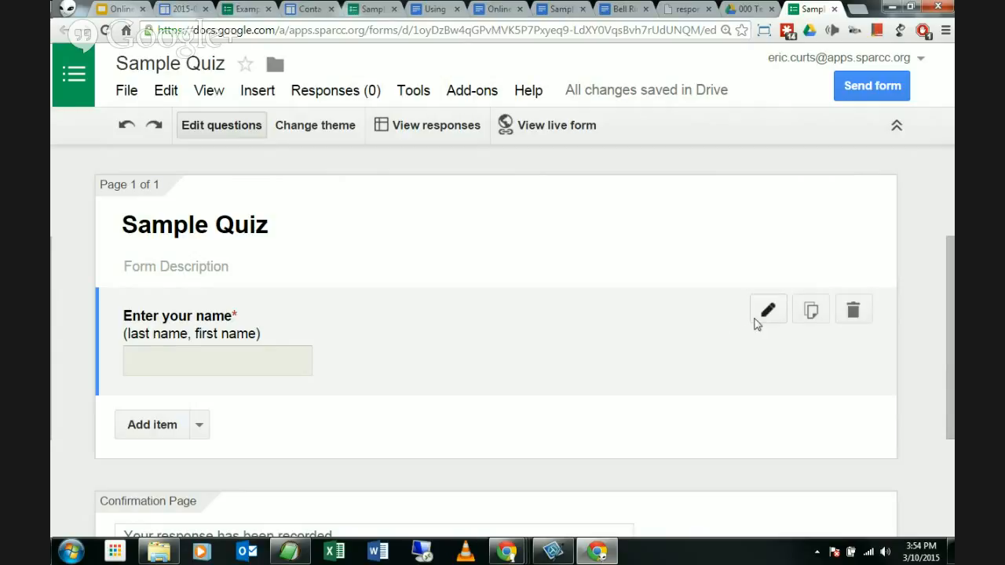
click(498, 343)
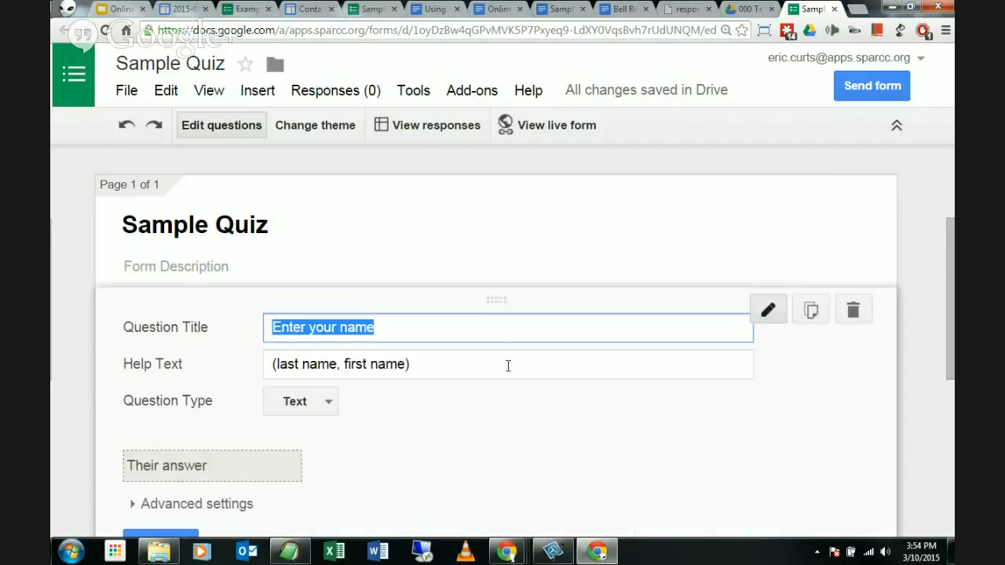
scroll(507, 370, down, 1)
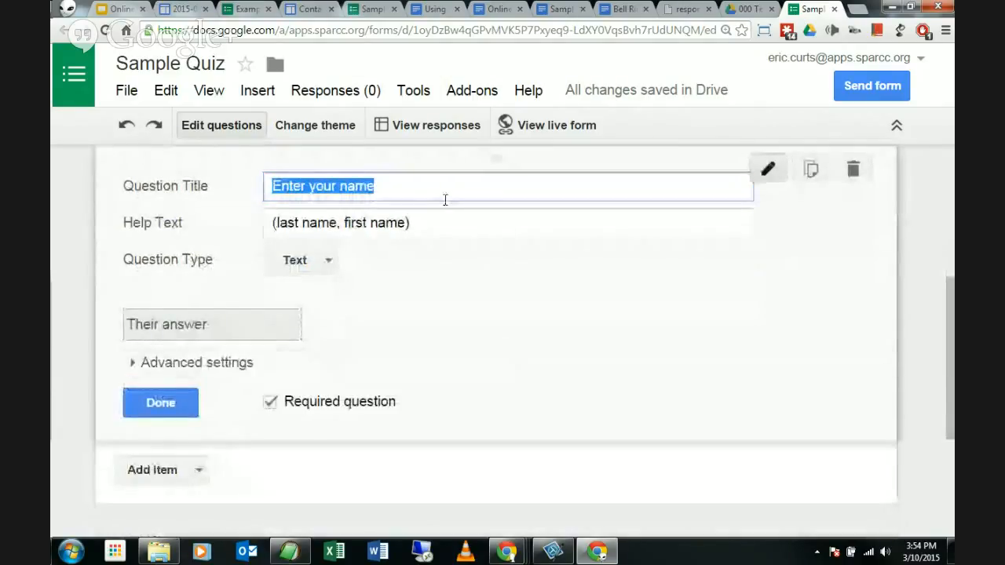
click(437, 229)
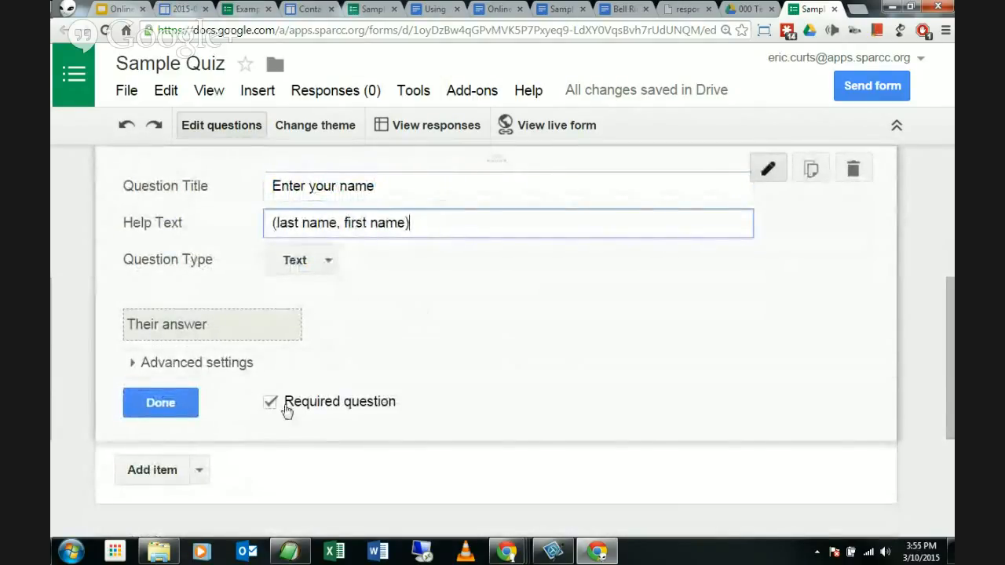
click(179, 406)
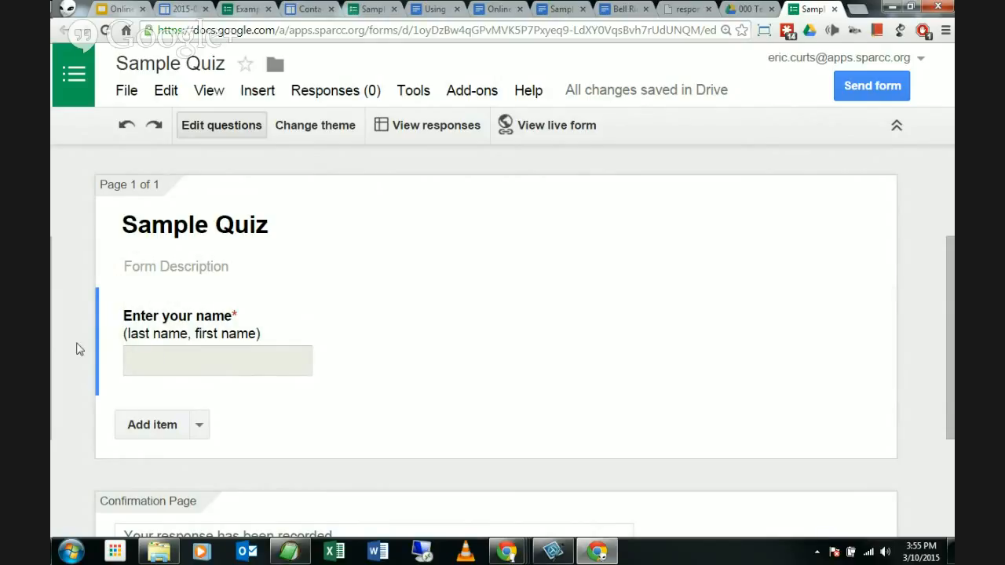
Step: Open and close the Insert menu, then open the Add item type list
click(259, 93)
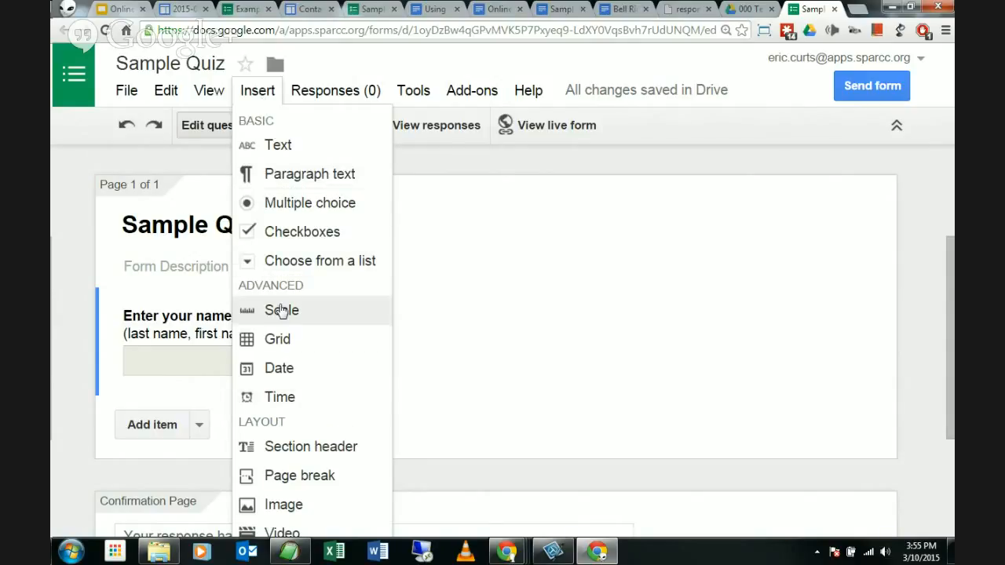
click(69, 321)
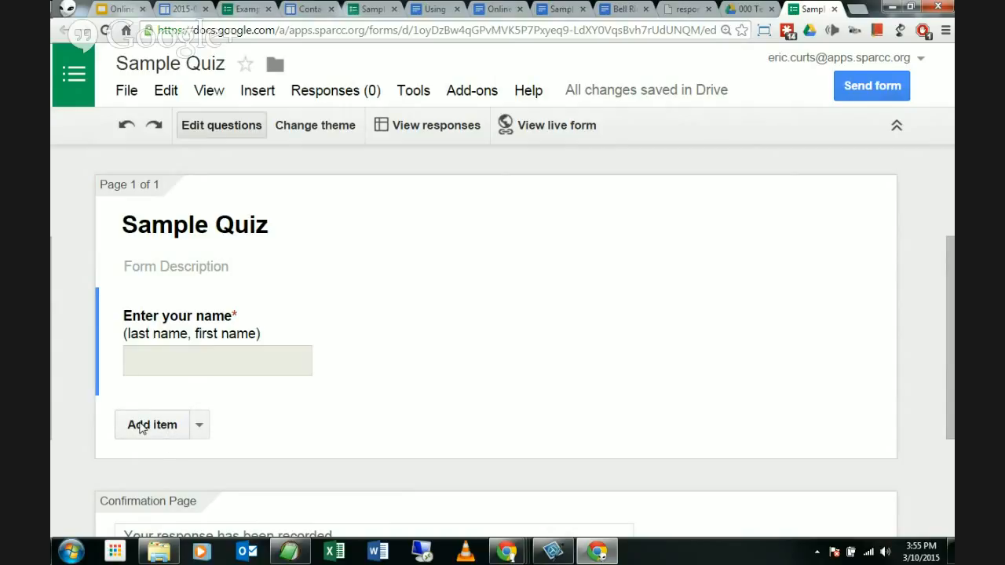
click(198, 426)
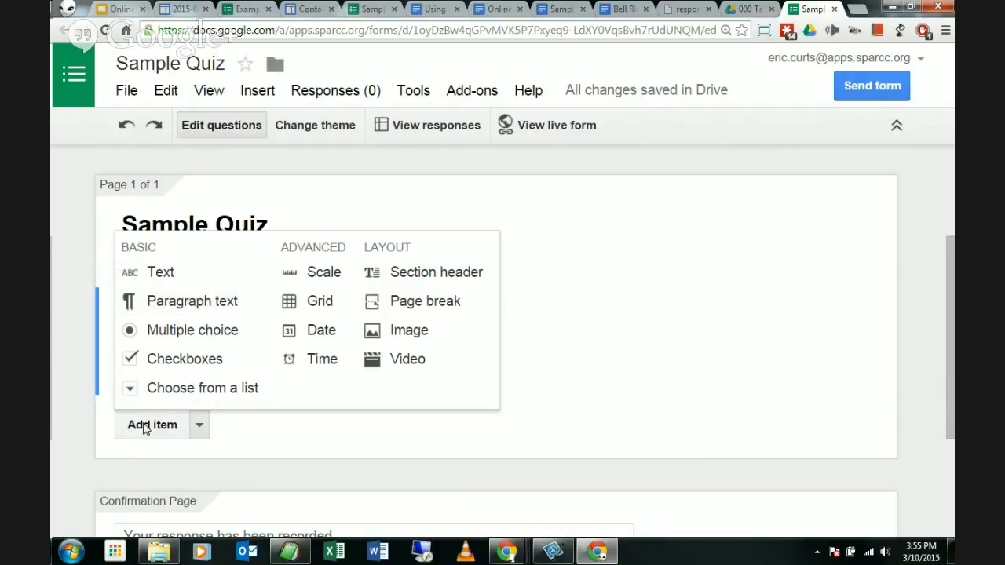
Step: Add a Text question titled 'Enter your email address' and mark it required
click(161, 274)
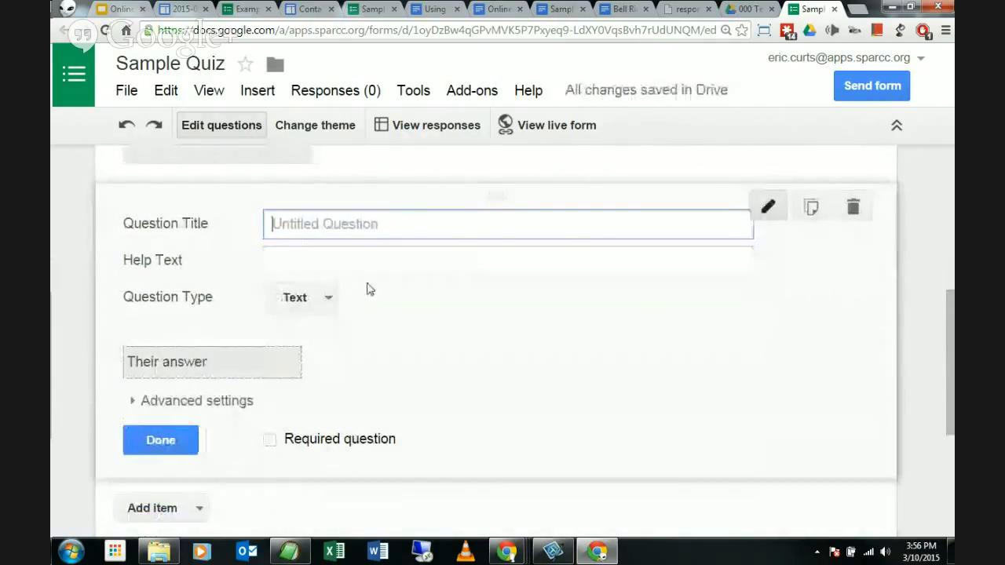
text(En)
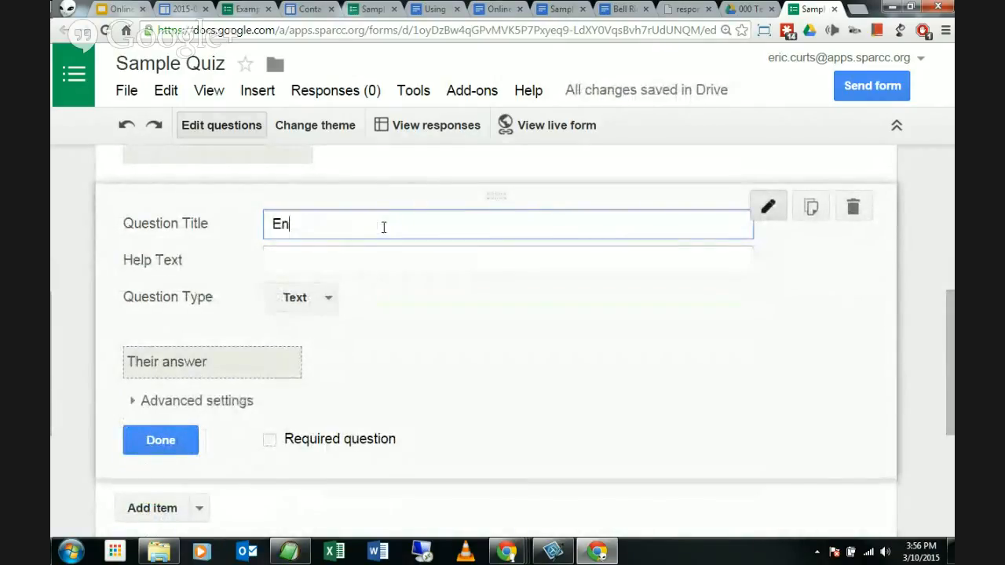
text(ter you)
key(BackSpace)
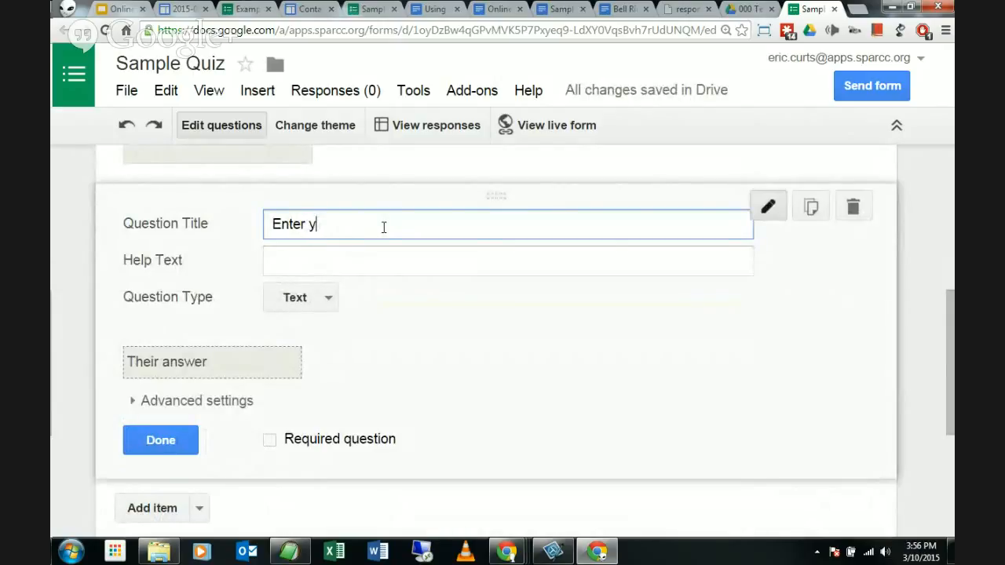
text(our email address)
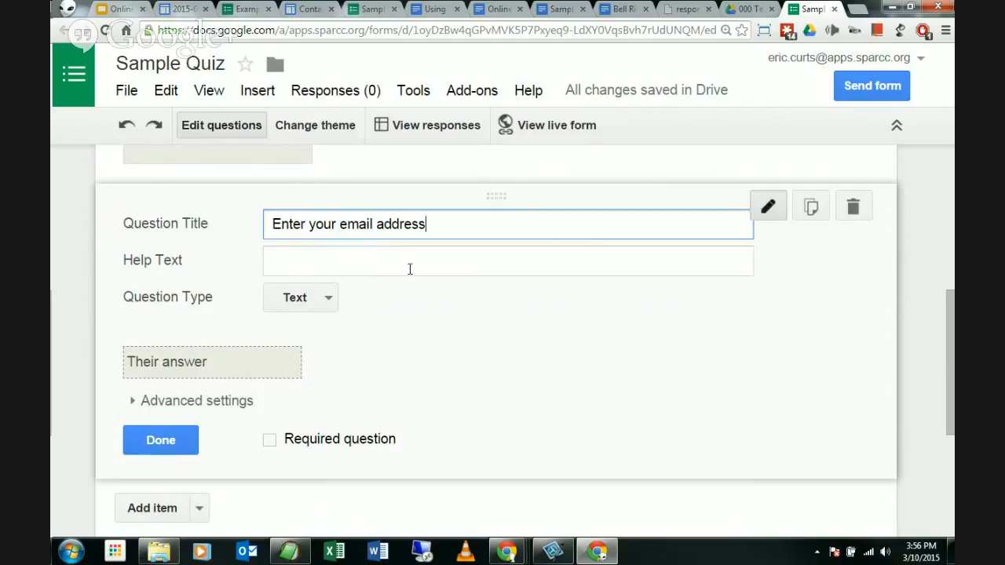
click(406, 269)
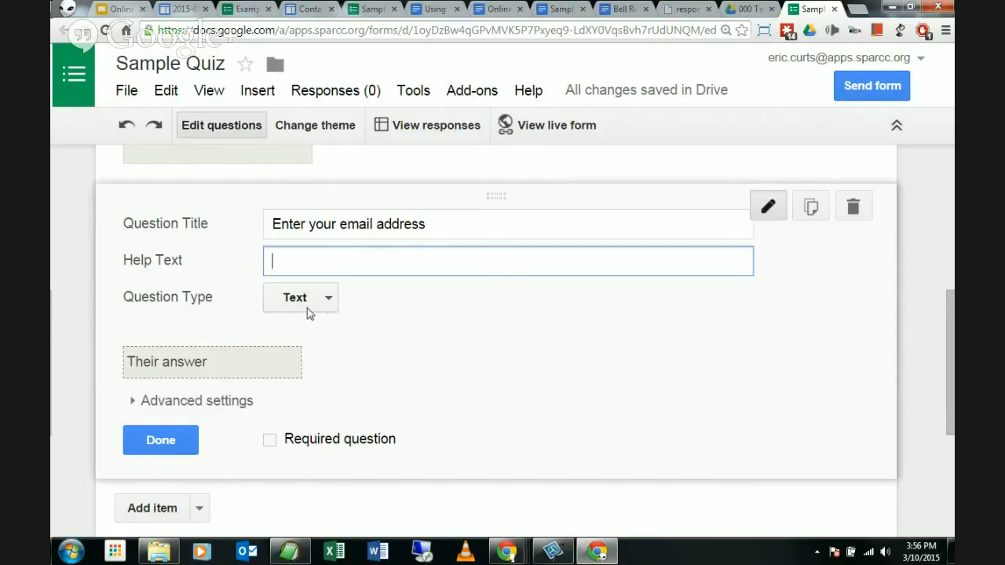
click(269, 441)
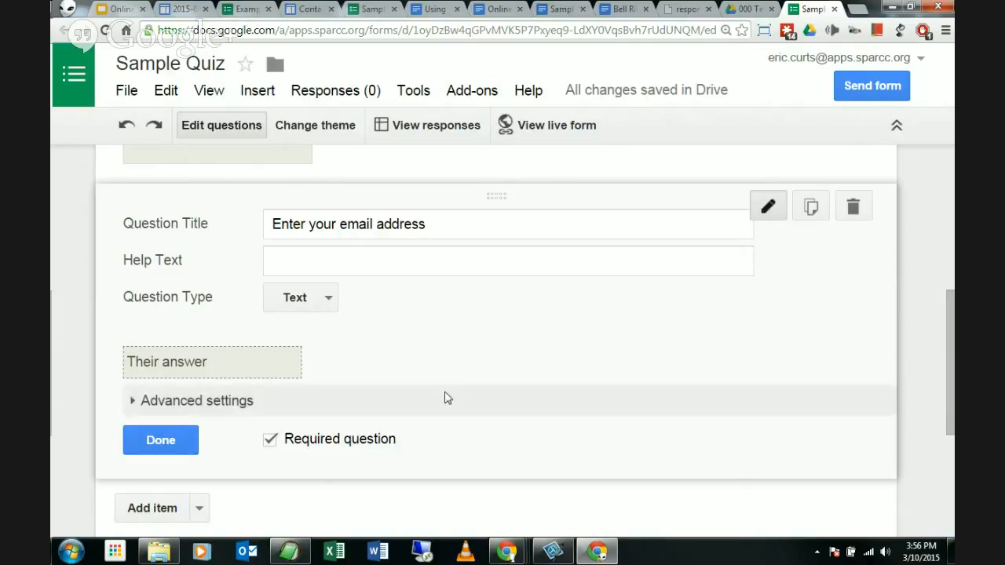
Step: Turn on Text data validation requiring an Email address for the email question, then click Done
click(180, 402)
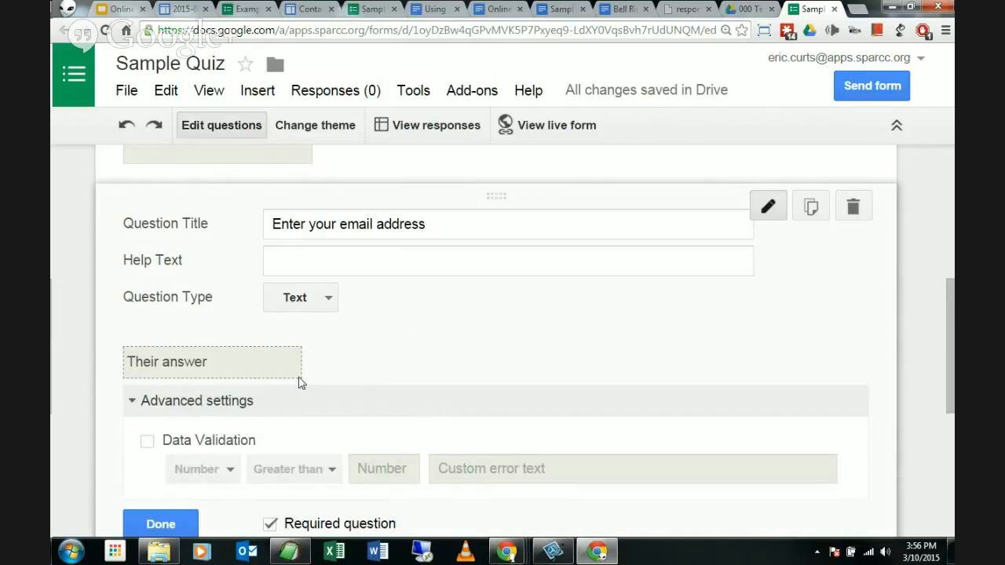
scroll(303, 382, down, 1)
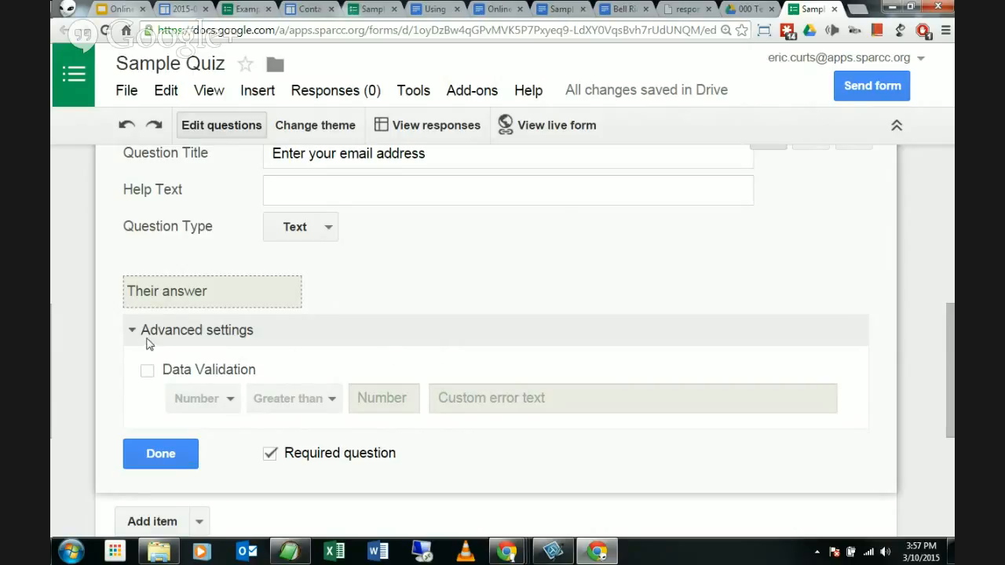
click(148, 372)
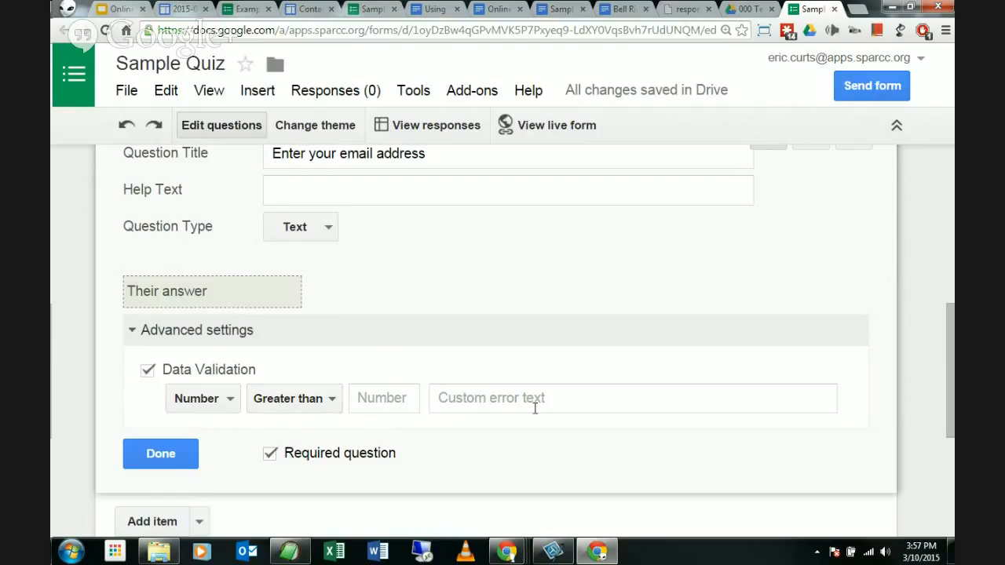
click(212, 400)
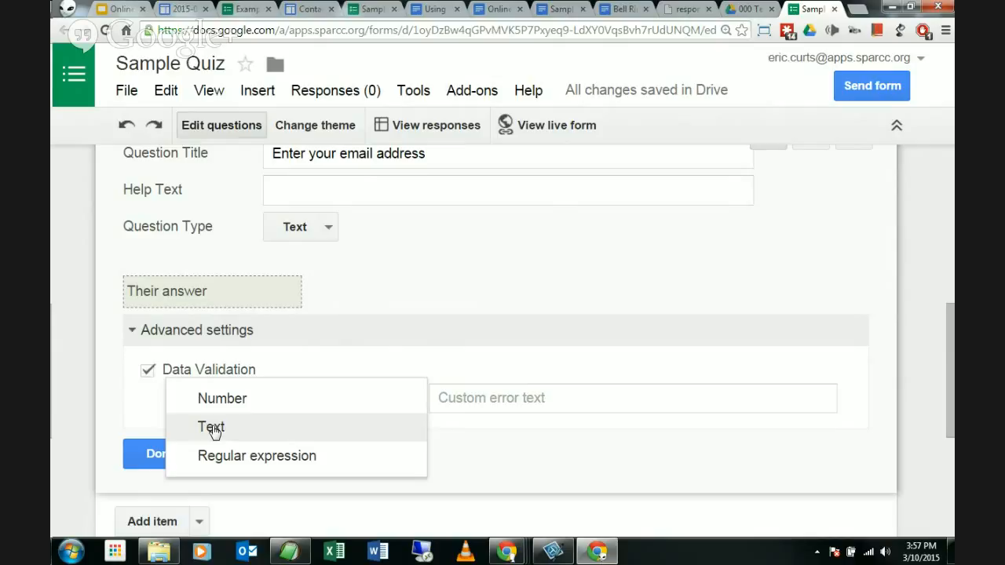
click(212, 428)
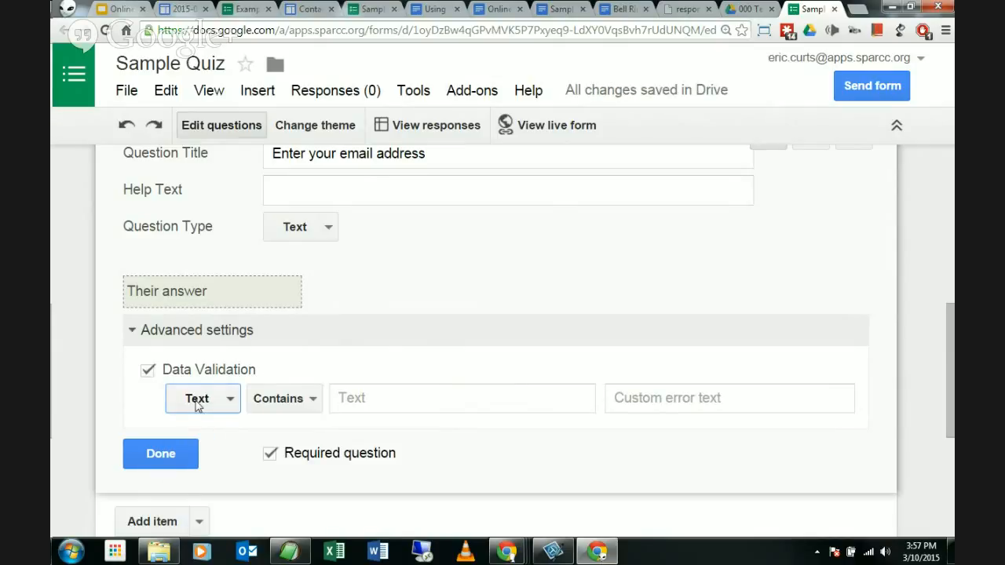
click(302, 402)
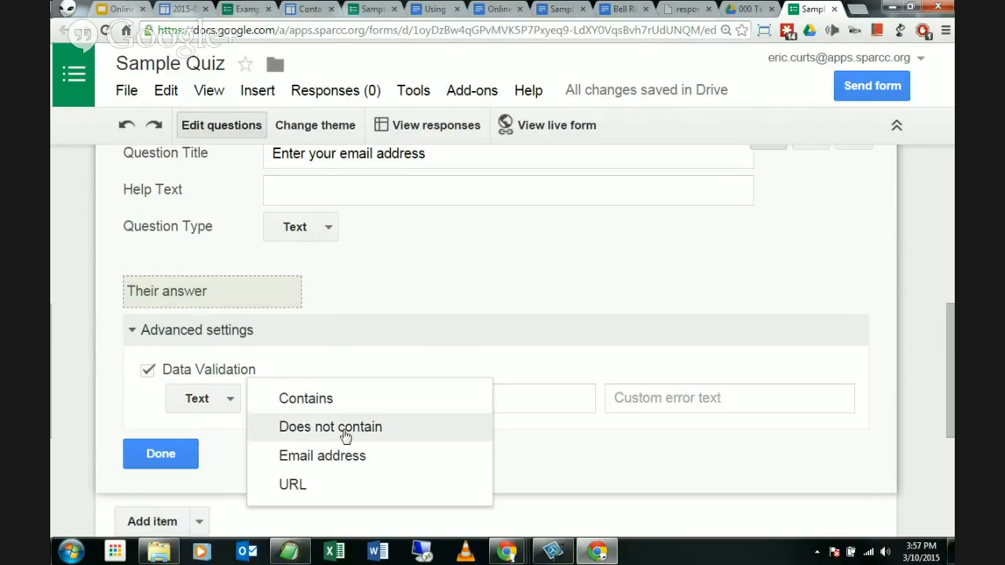
click(309, 463)
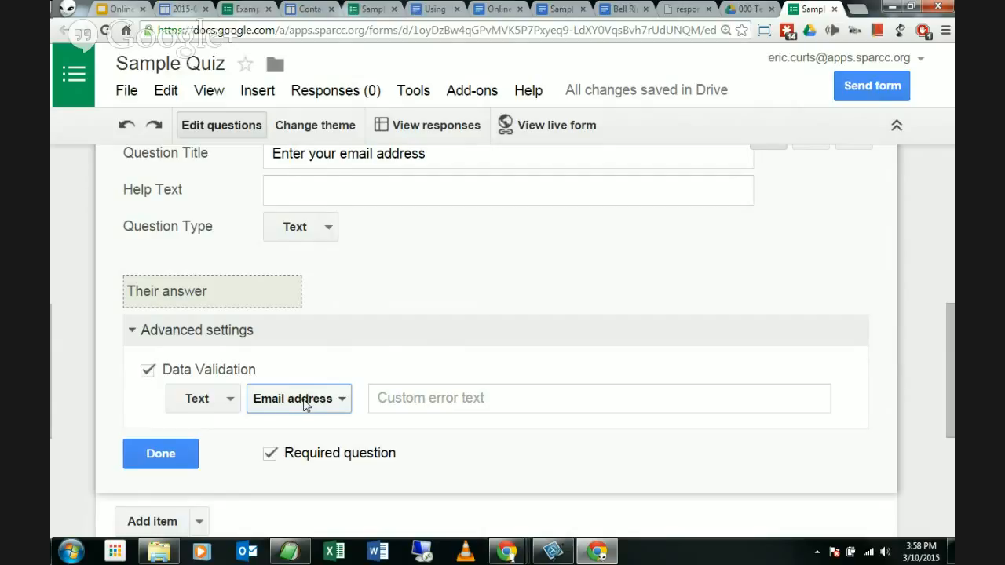
scroll(469, 409, up, 1)
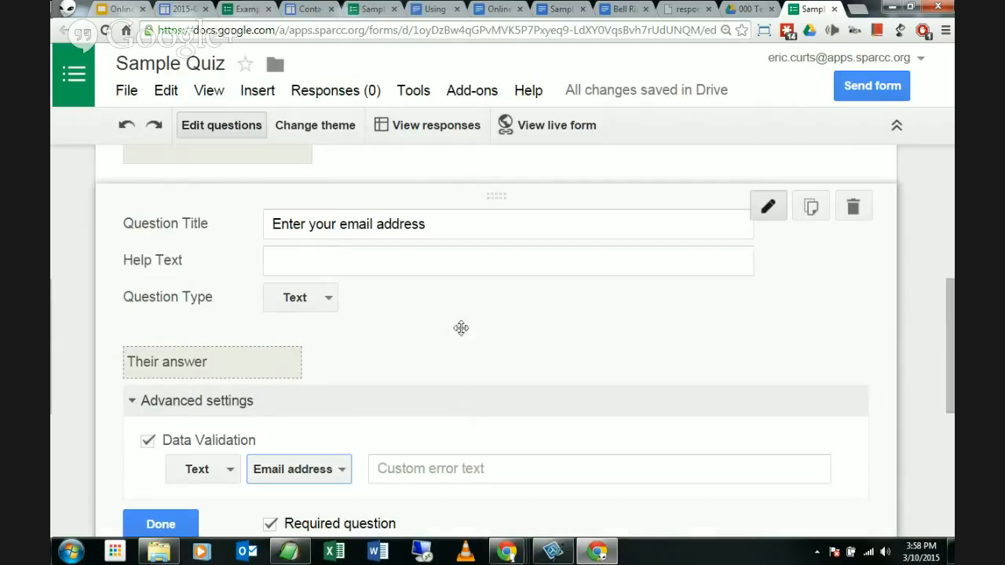
click(354, 226)
scroll(395, 323, down, 1)
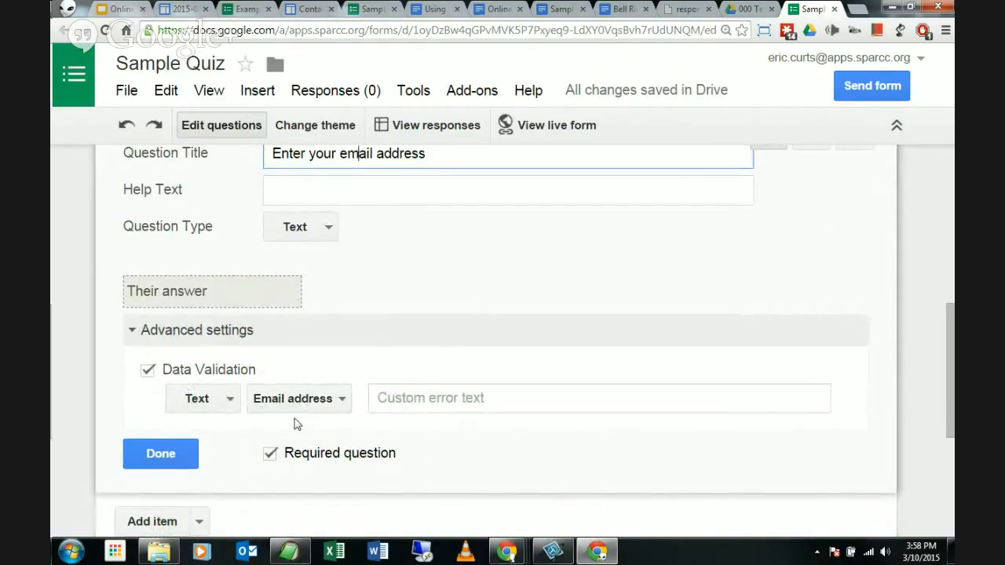
click(165, 453)
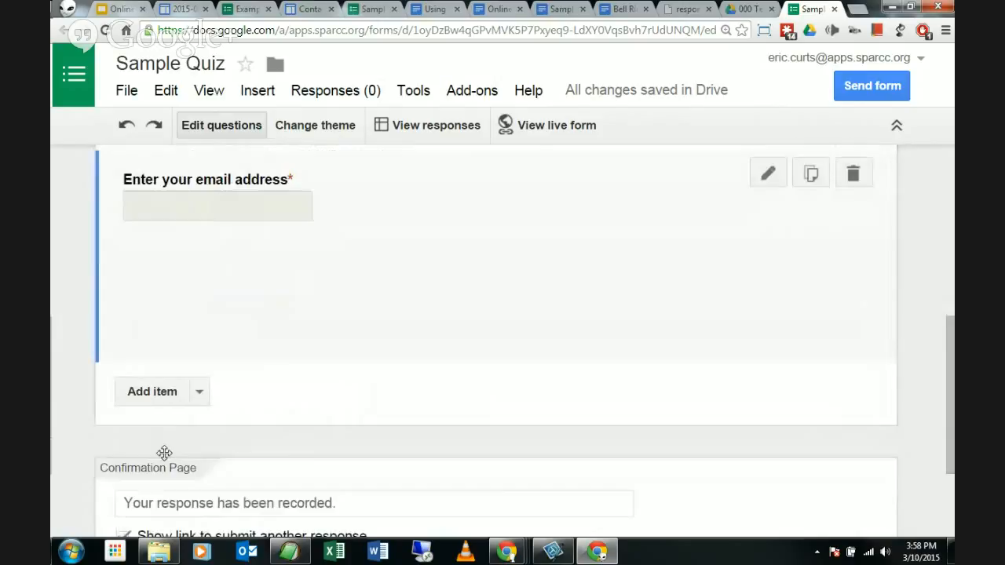
scroll(99, 357, up, 2)
scroll(97, 352, up, 2)
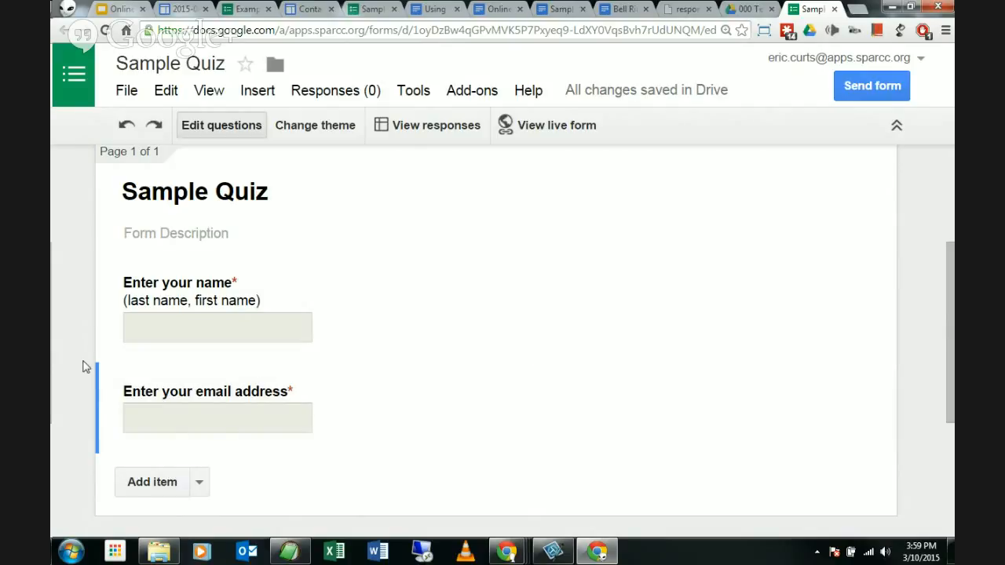
scroll(79, 369, down, 1)
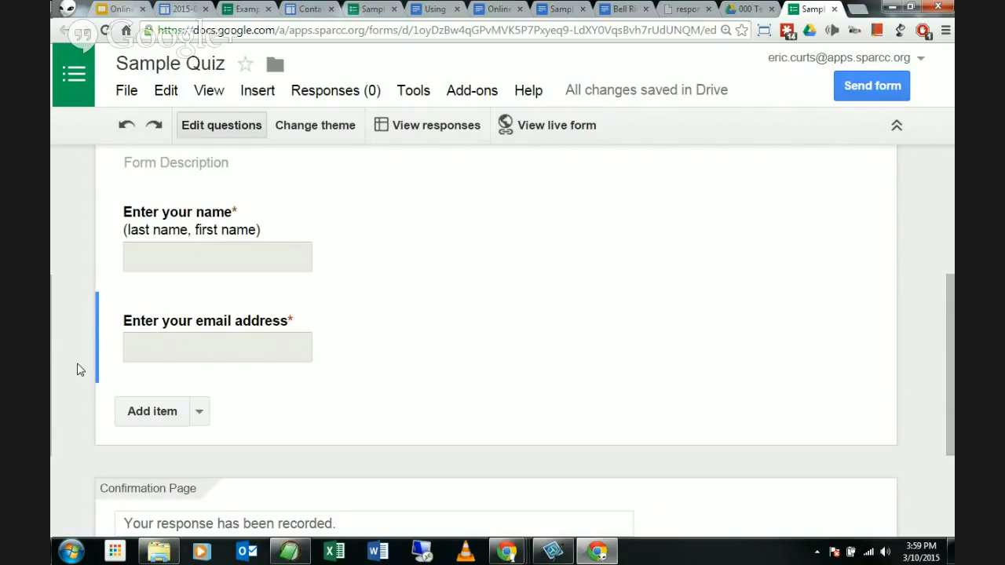
scroll(283, 339, down, 1)
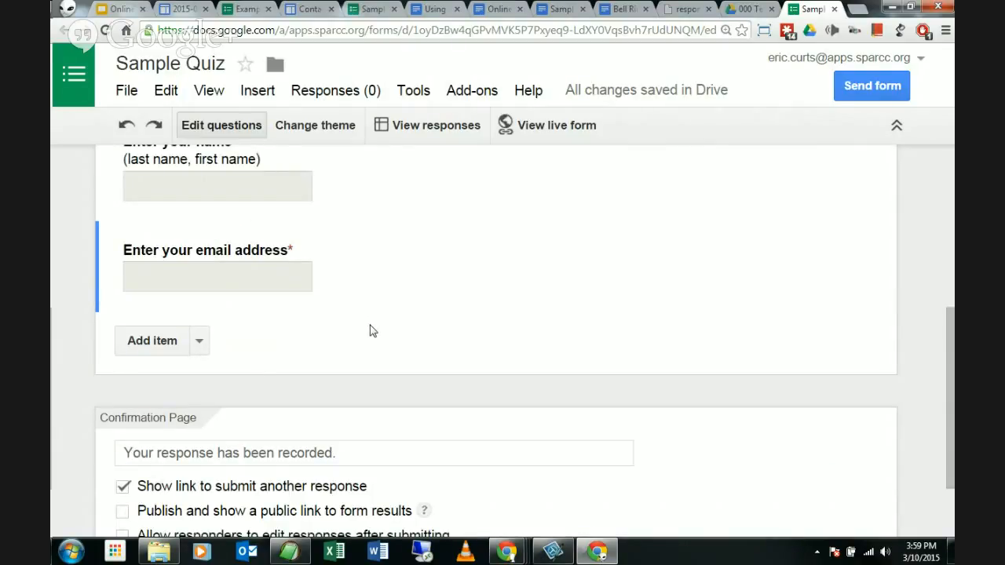
scroll(369, 328, down, 1)
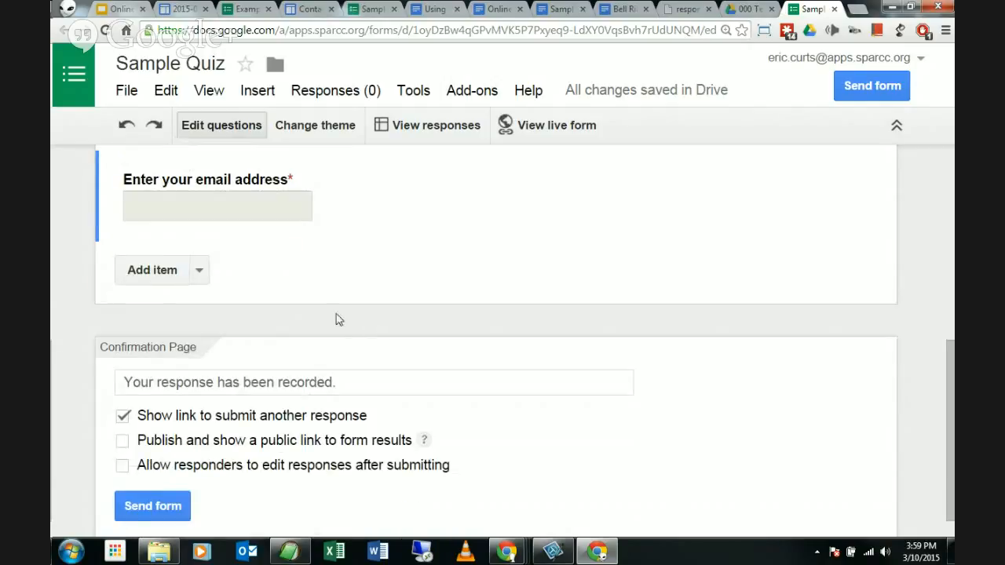
Step: Add a multiple-choice question titled 'About what percent of the air is oxygen?'
click(199, 272)
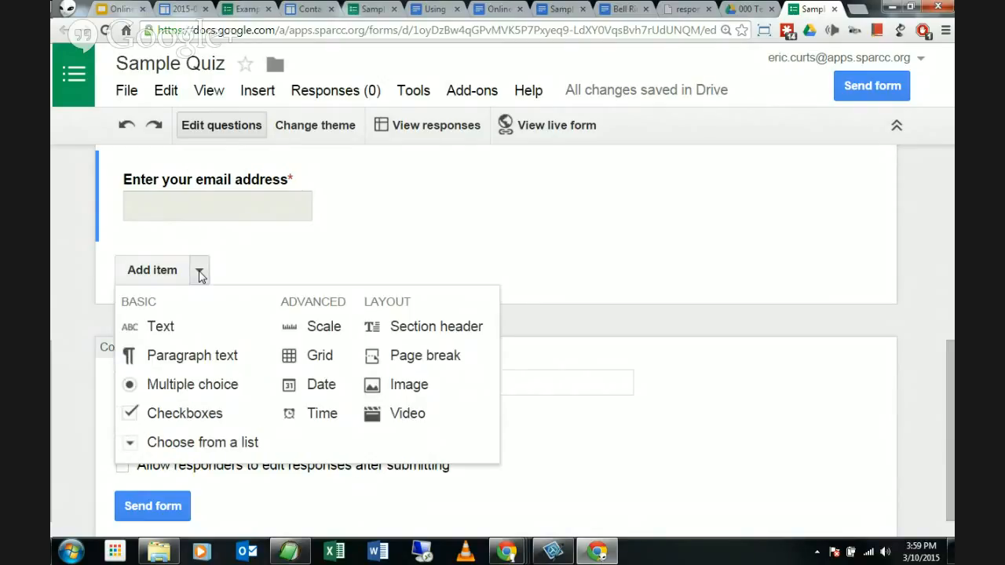
click(196, 386)
scroll(206, 355, down, 1)
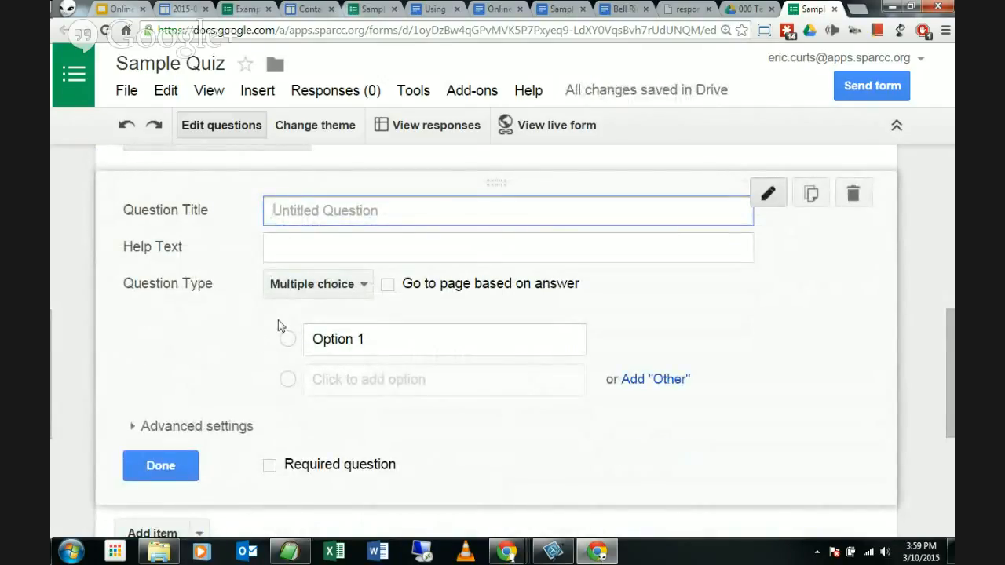
click(334, 291)
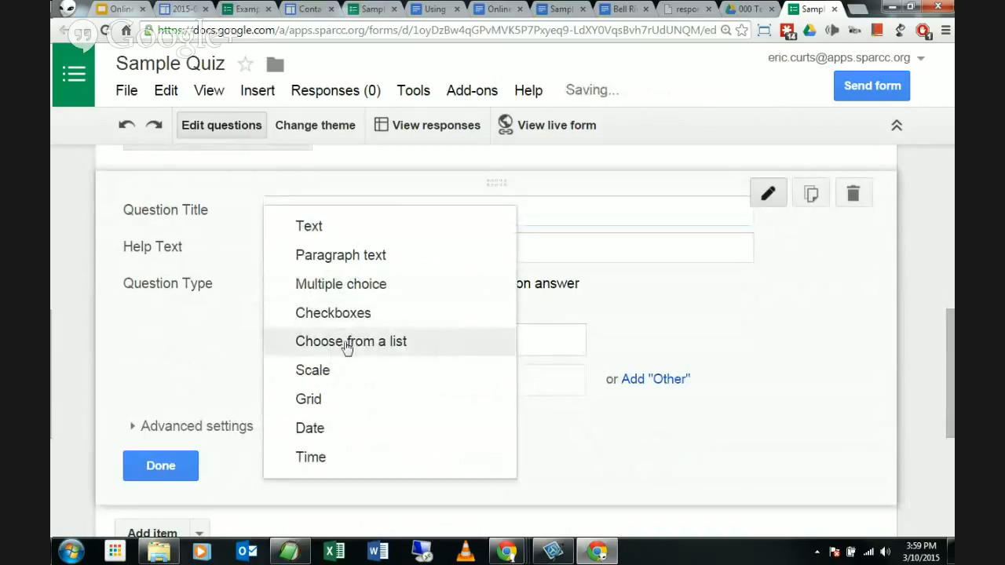
click(190, 314)
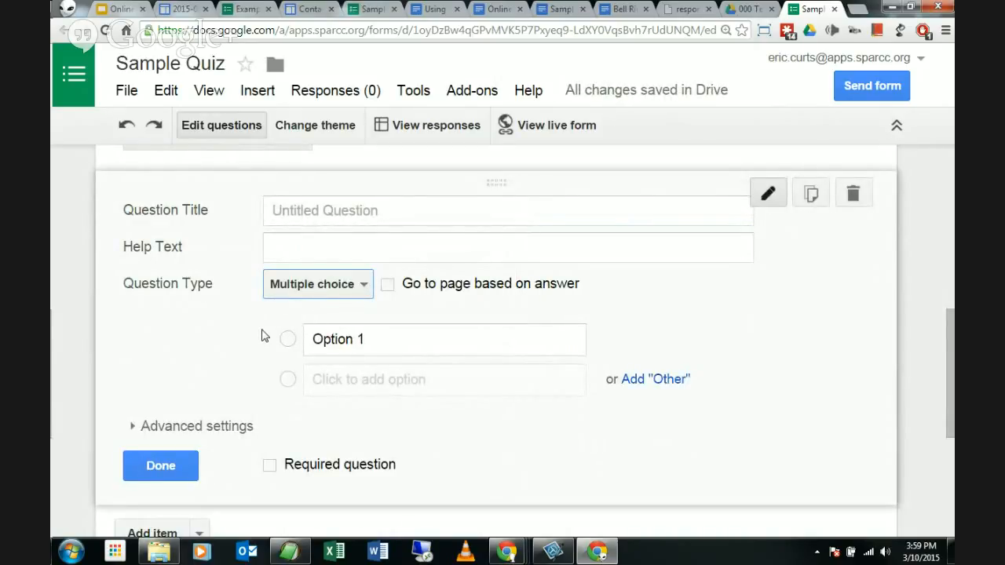
click(387, 212)
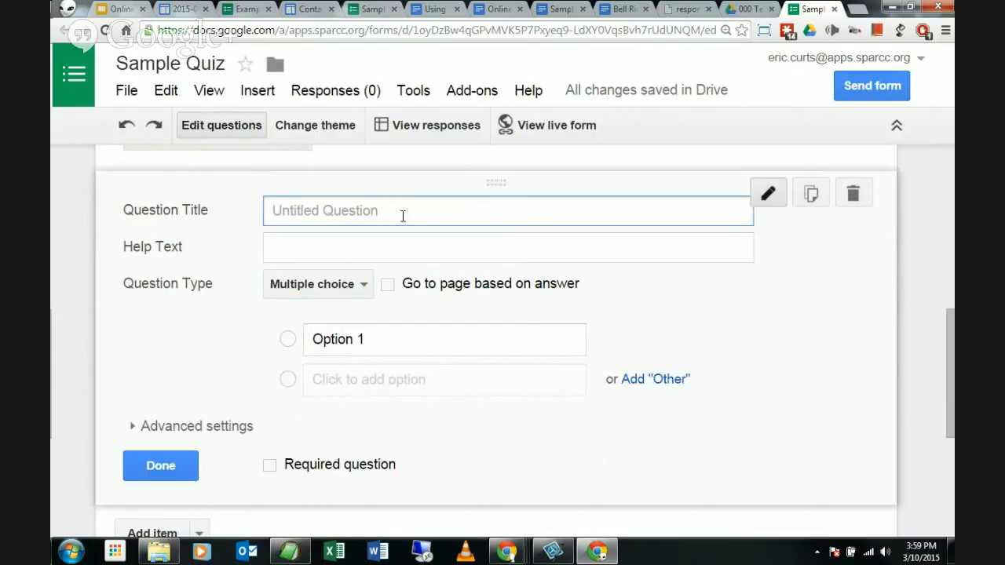
text(Abou)
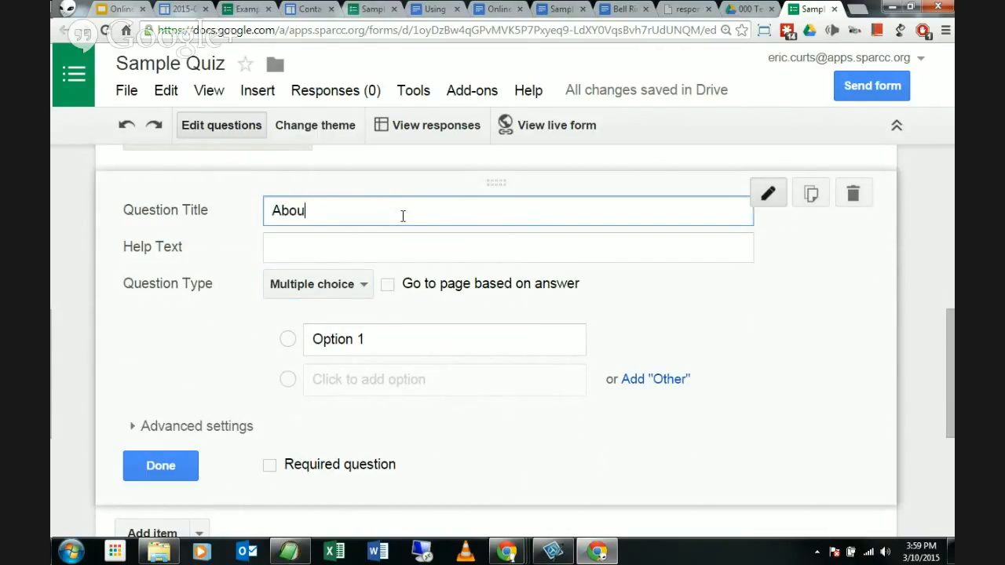
text(t what peec)
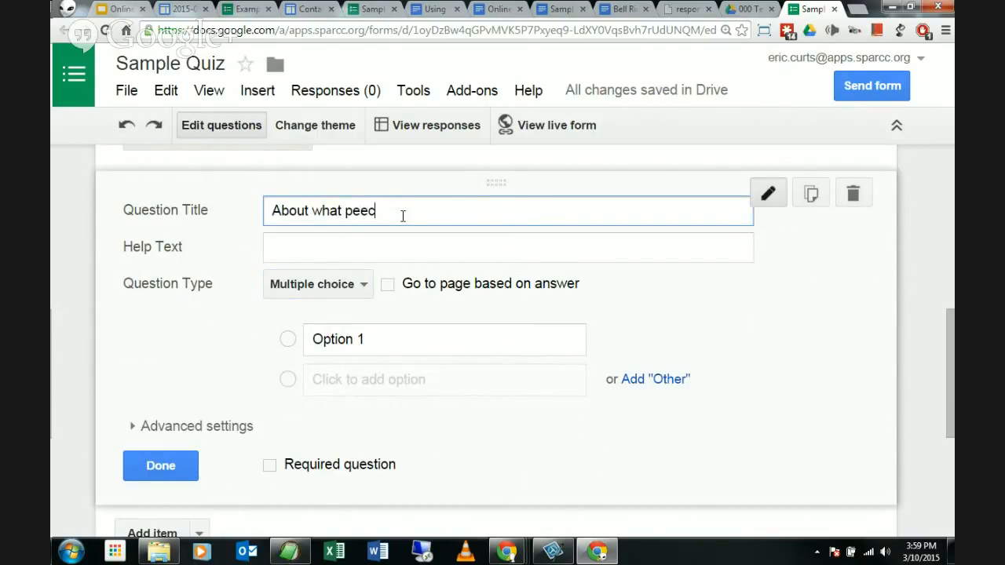
key(BackSpace)
text(rcent of the air is oxy)
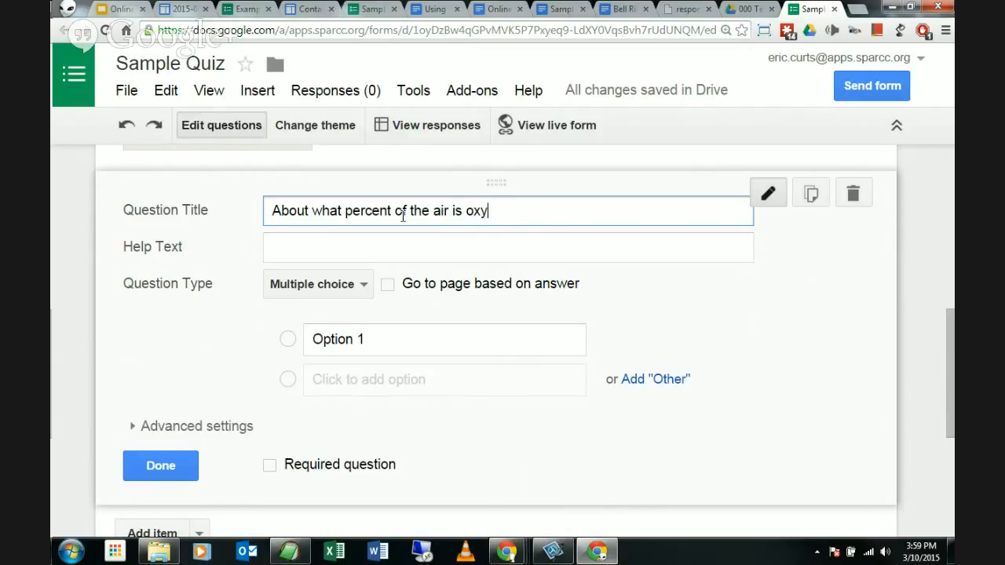
text(gen?)
Step: Enter the answer options 20%, 40%, 60% and 80%
click(380, 344)
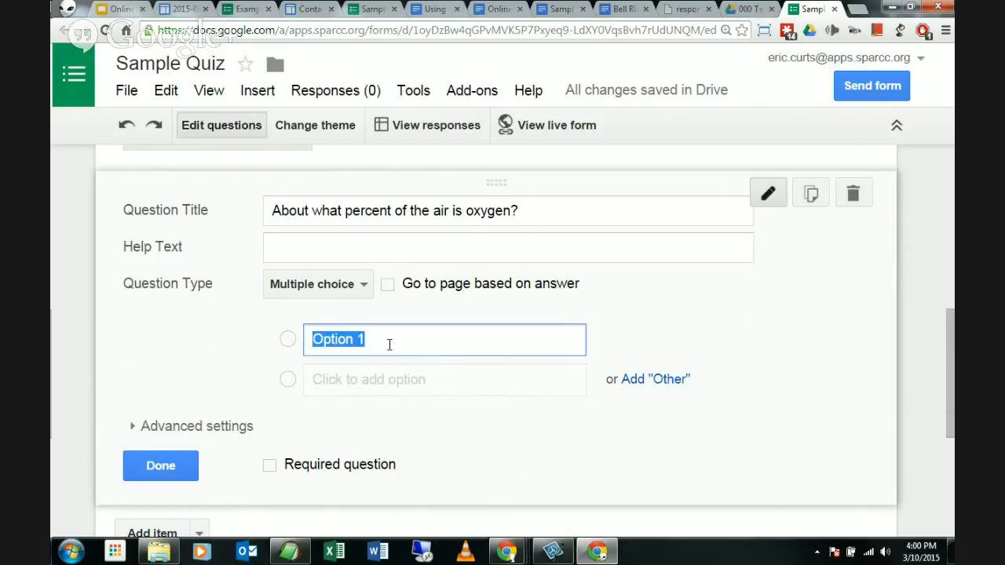
text(20%)
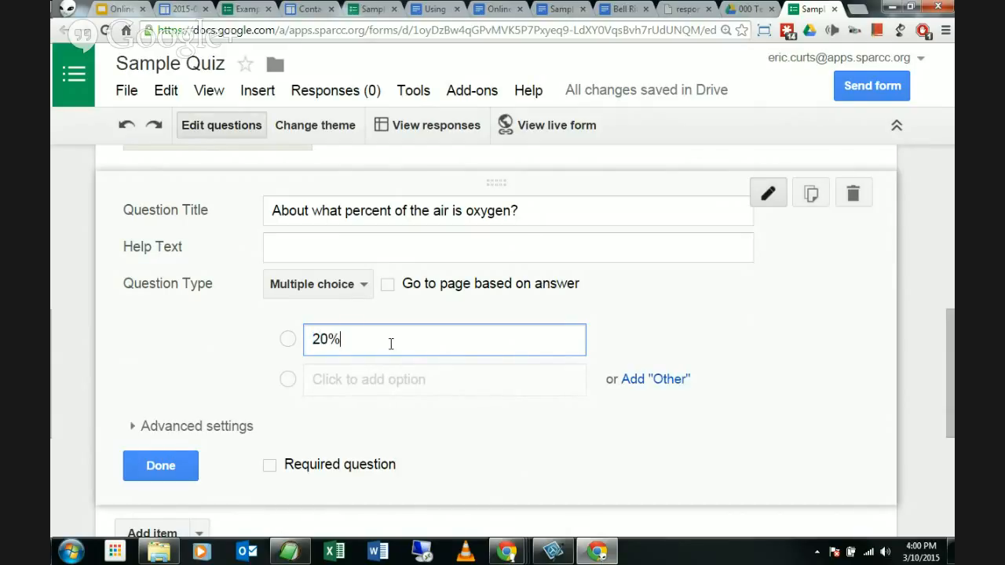
click(539, 377)
text(40)
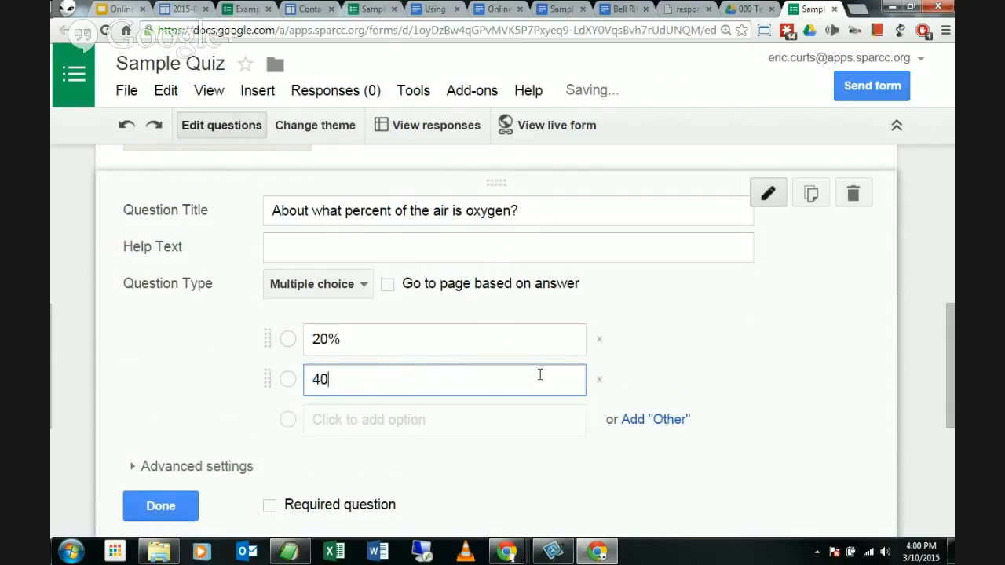
text(%)
click(333, 419)
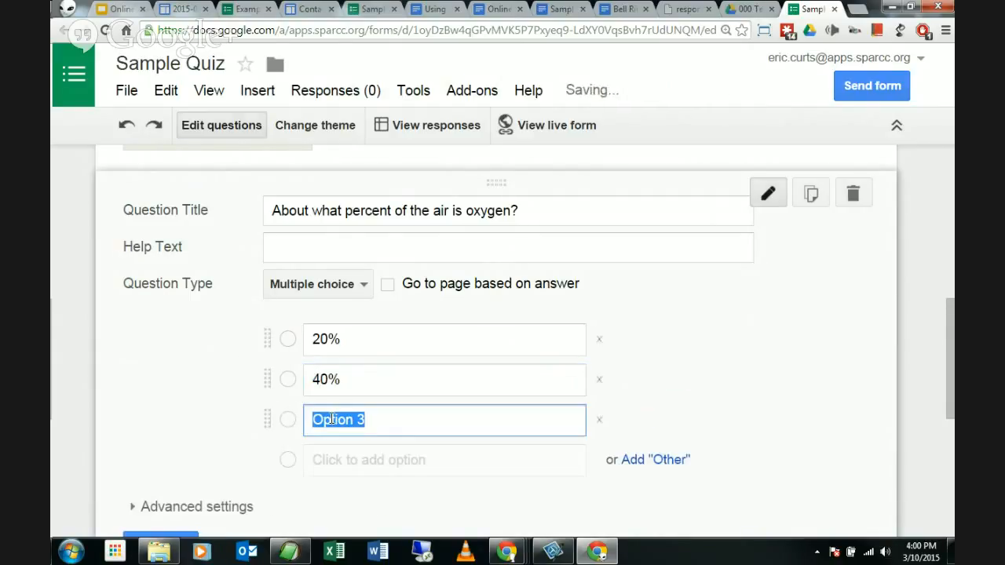
text(60)
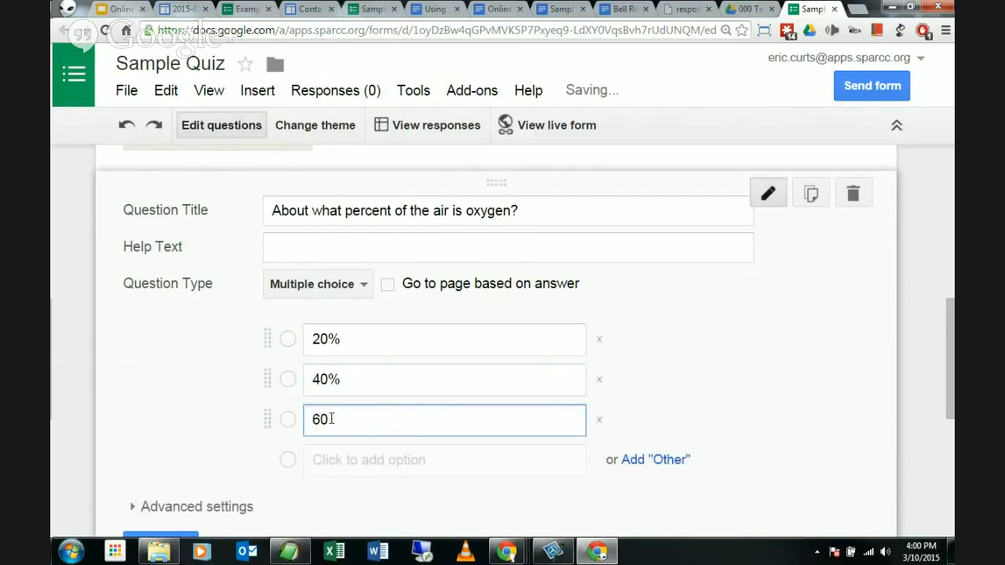
text(%)
click(559, 460)
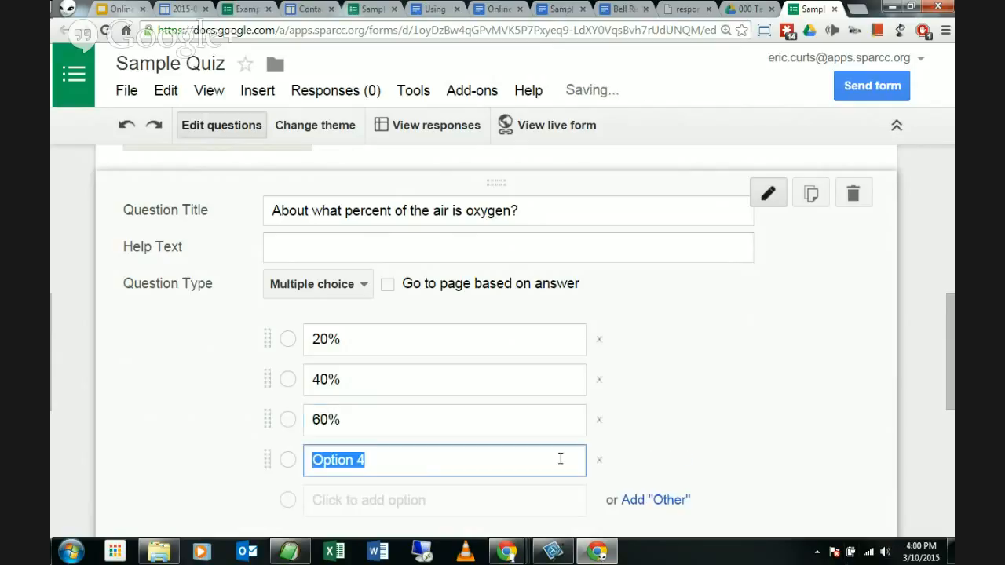
text(80)
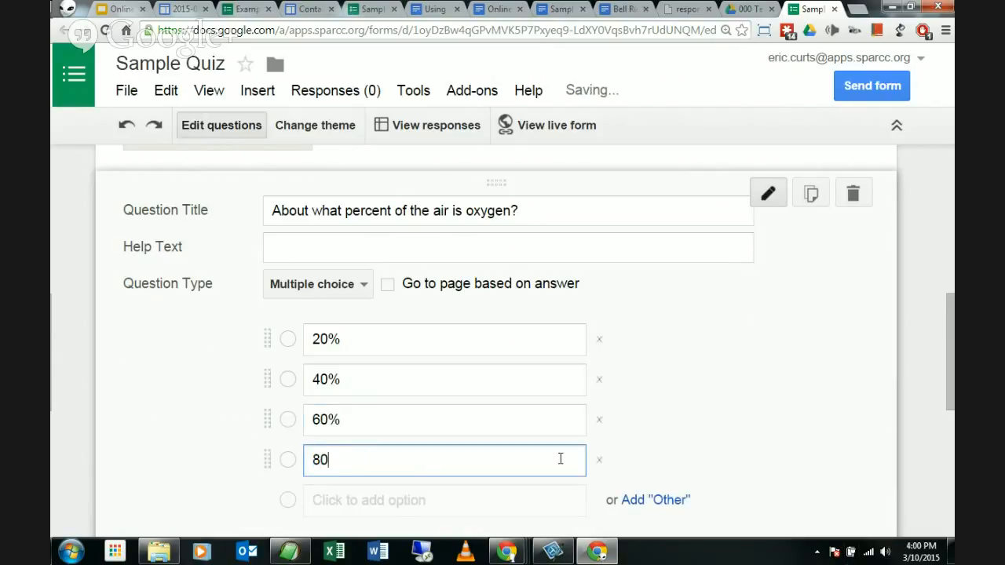
text(%)
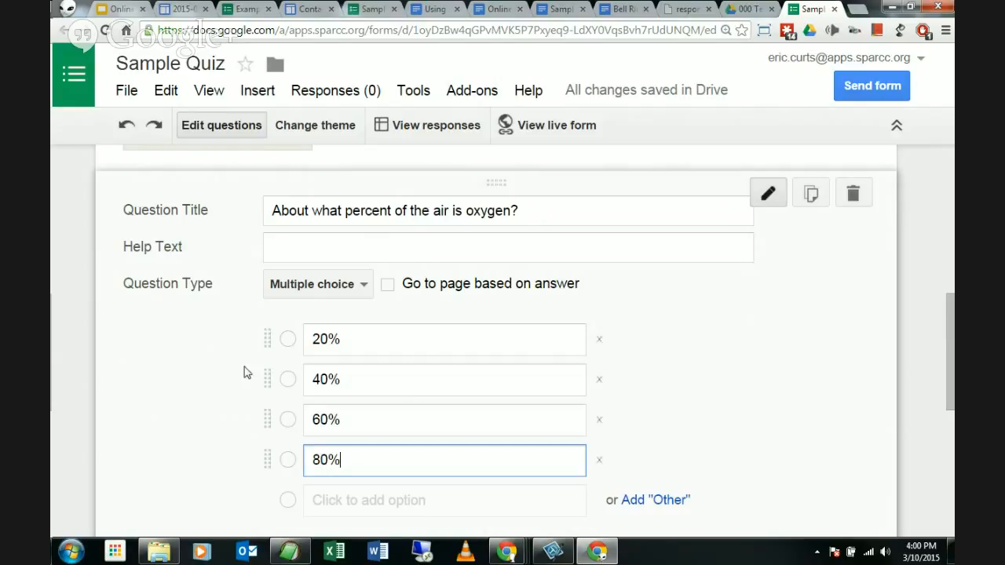
scroll(245, 372, down, 1)
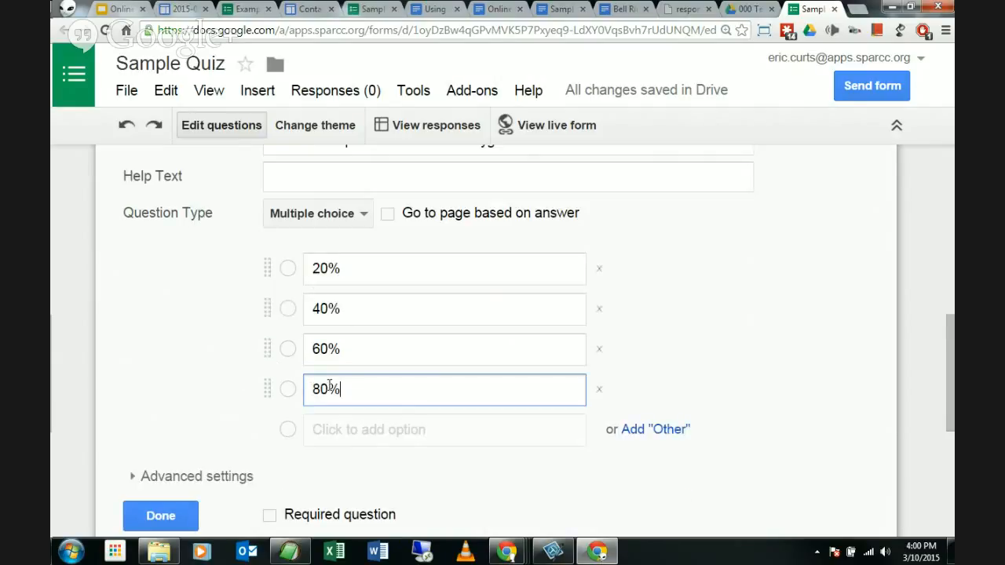
scroll(291, 353, up, 1)
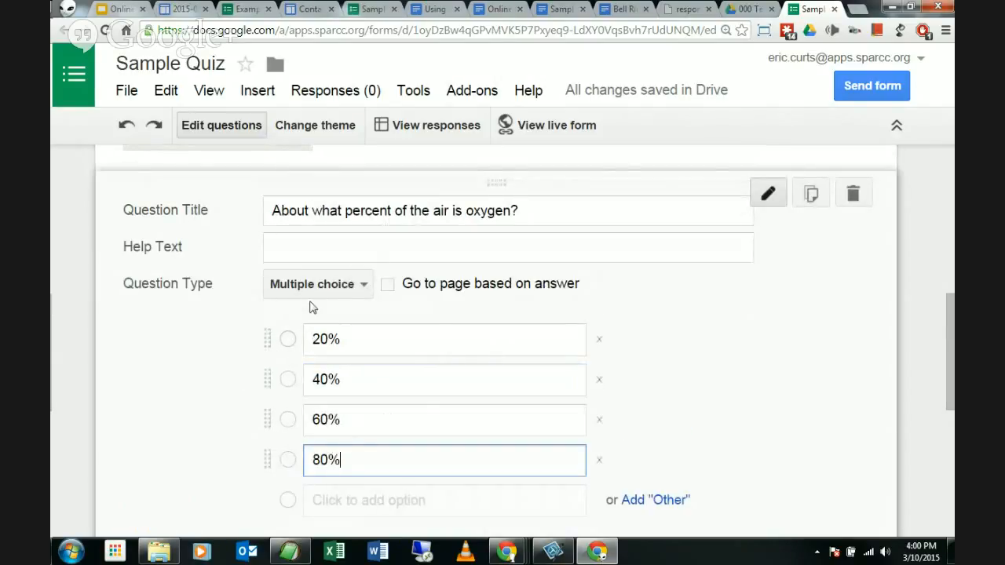
scroll(209, 358, down, 1)
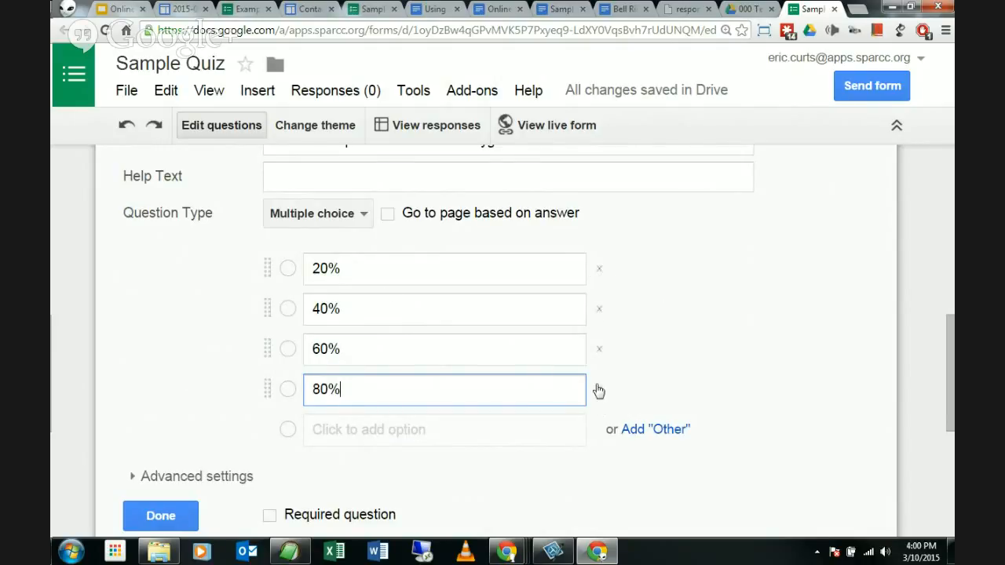
click(598, 311)
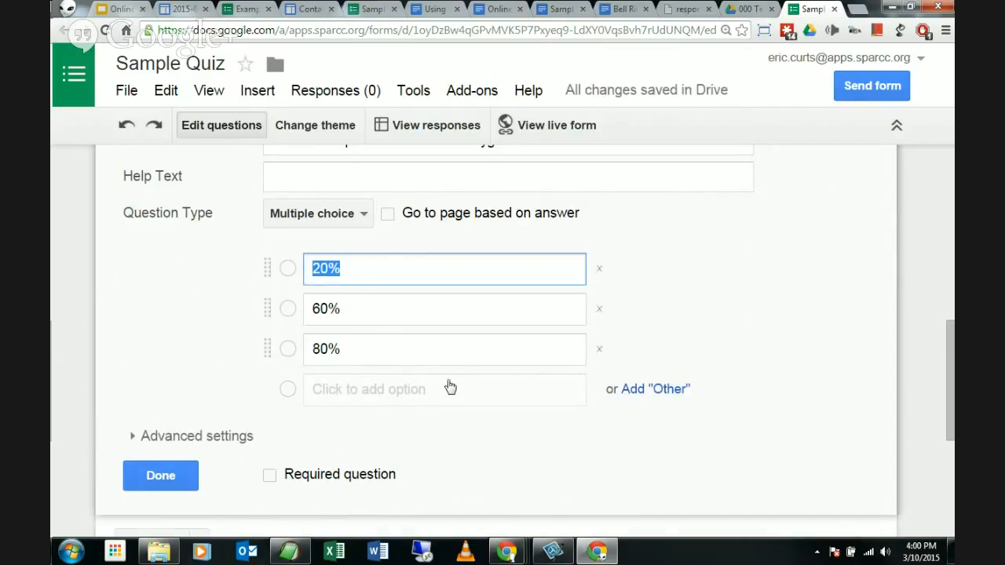
click(413, 393)
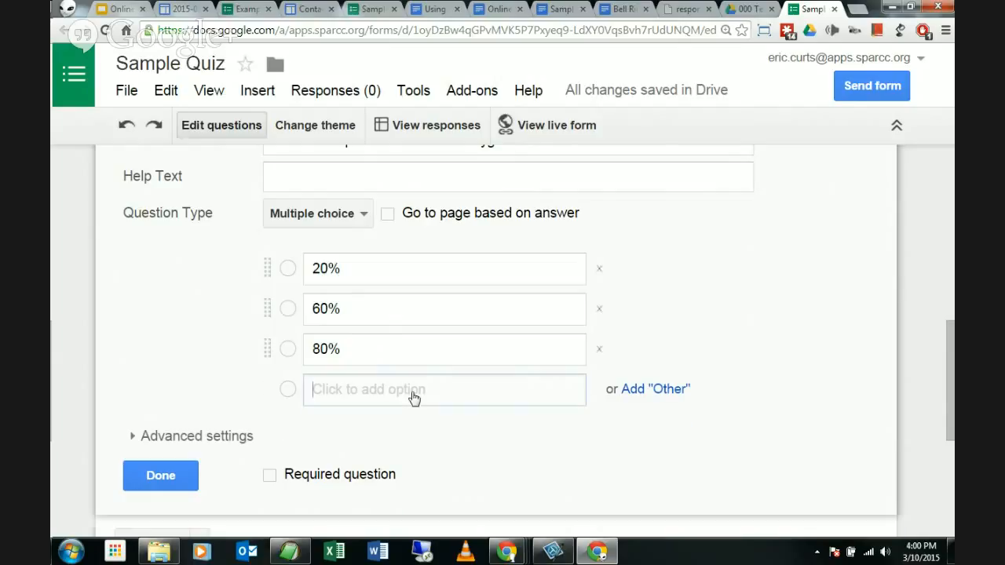
text(40%)
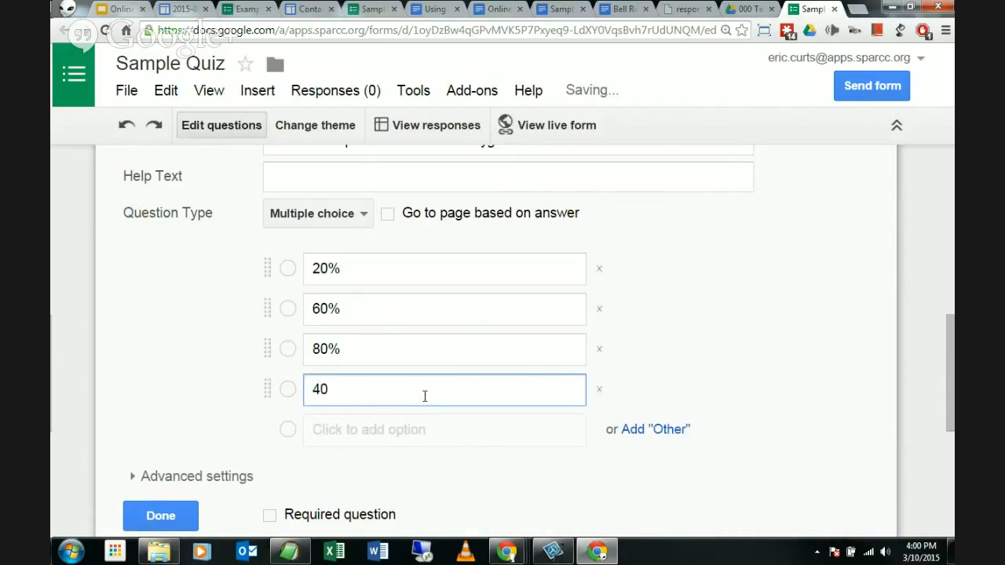
click(676, 357)
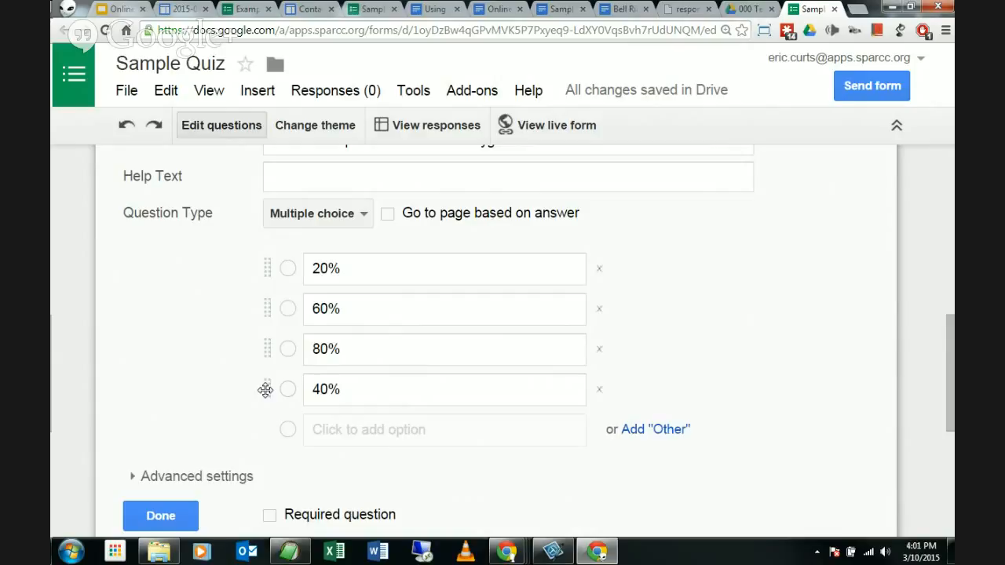
drag(264, 385, 274, 304)
scroll(254, 395, up, 1)
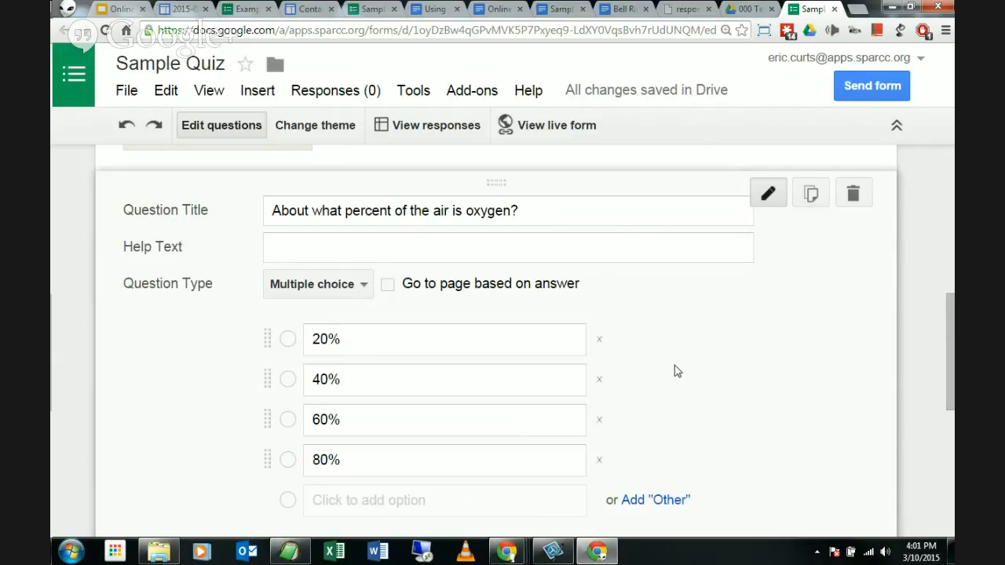
Step: Delete the 20%, 40% and 60% options, blank the 80% option, then show the Sample answers doc
click(598, 339)
click(598, 340)
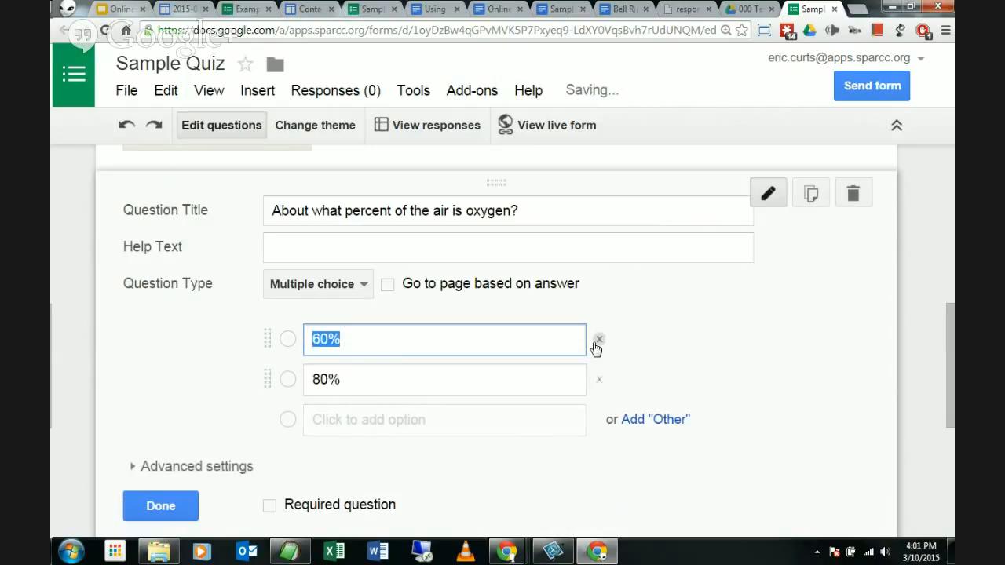
click(598, 339)
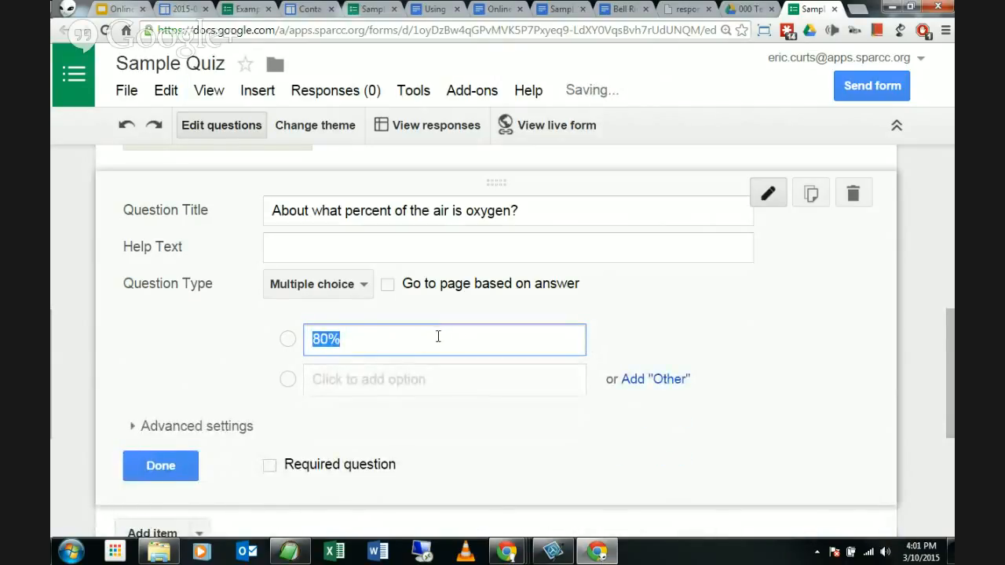
key(BackSpace)
click(610, 338)
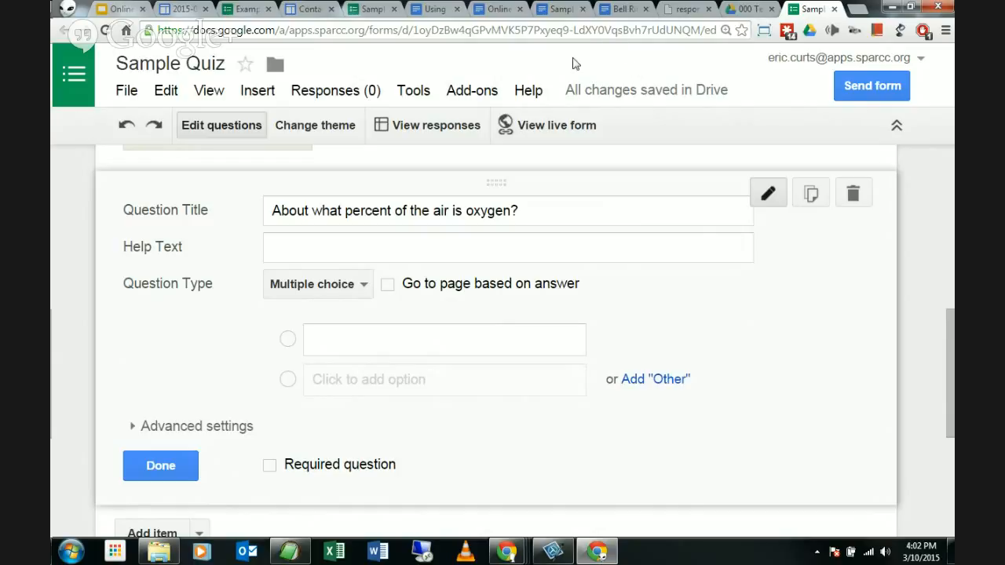
click(559, 9)
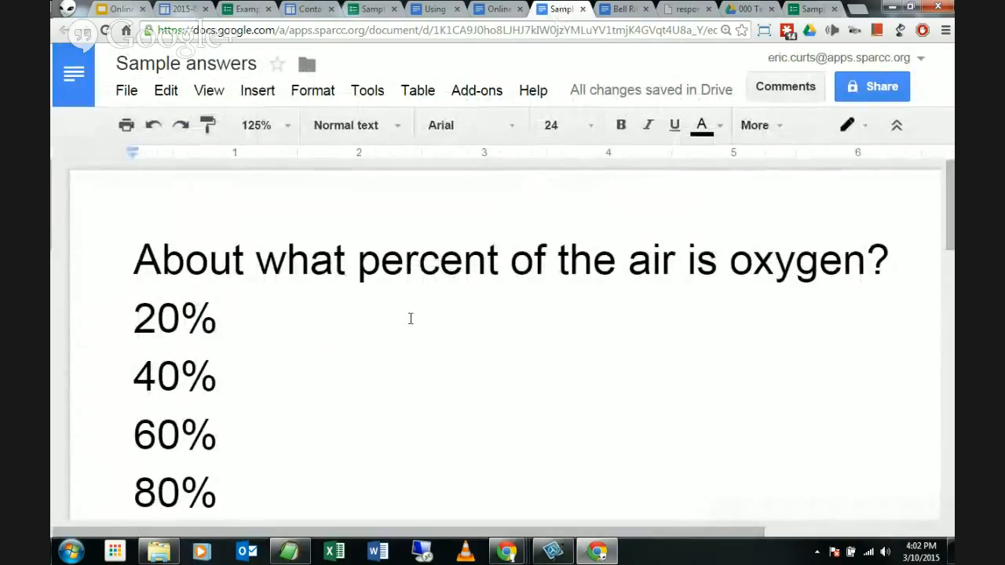
Step: At 100% zoom, copy the 20%, 40%, 60%, 80% answer lines from Sample answers
click(266, 125)
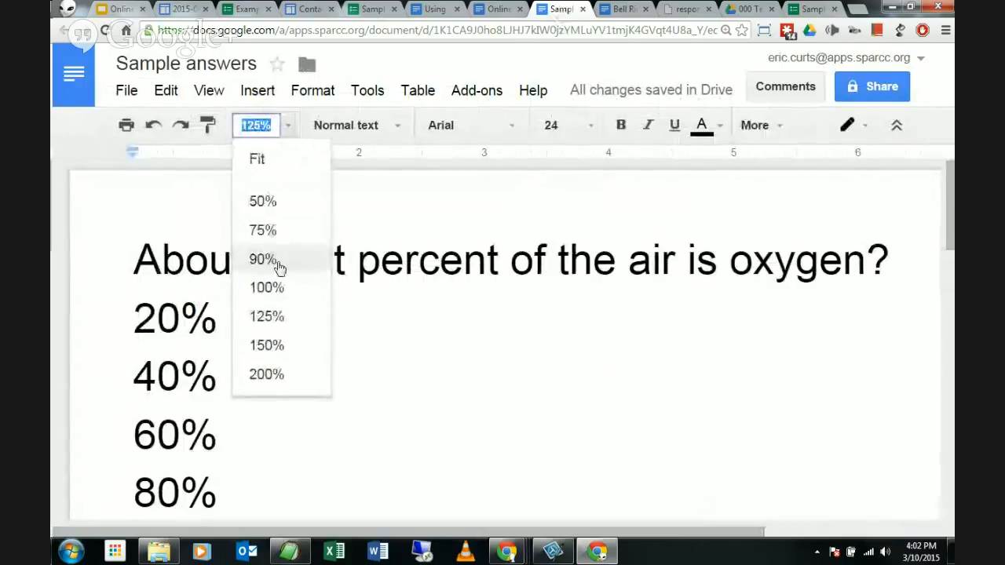
click(278, 288)
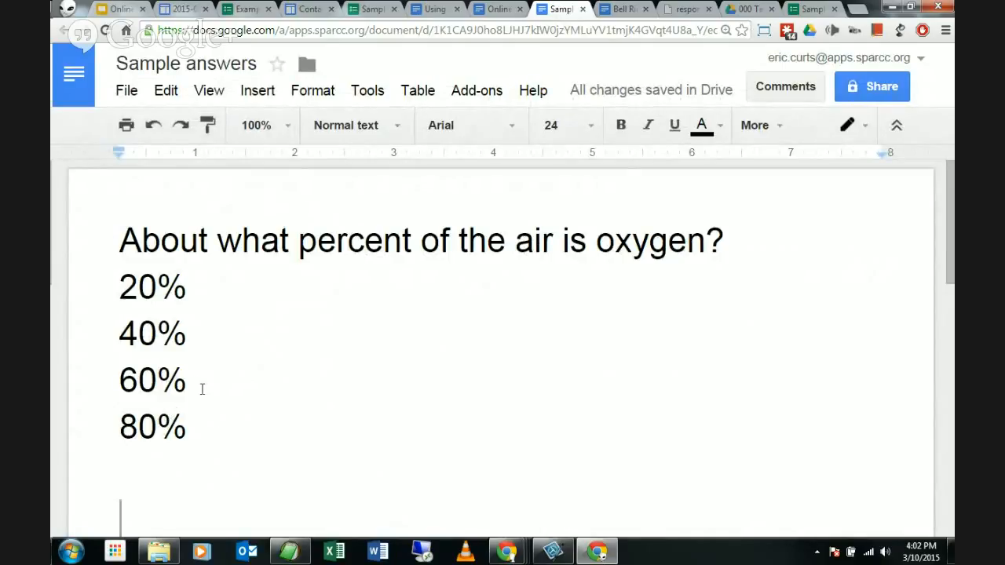
drag(122, 288, 228, 417)
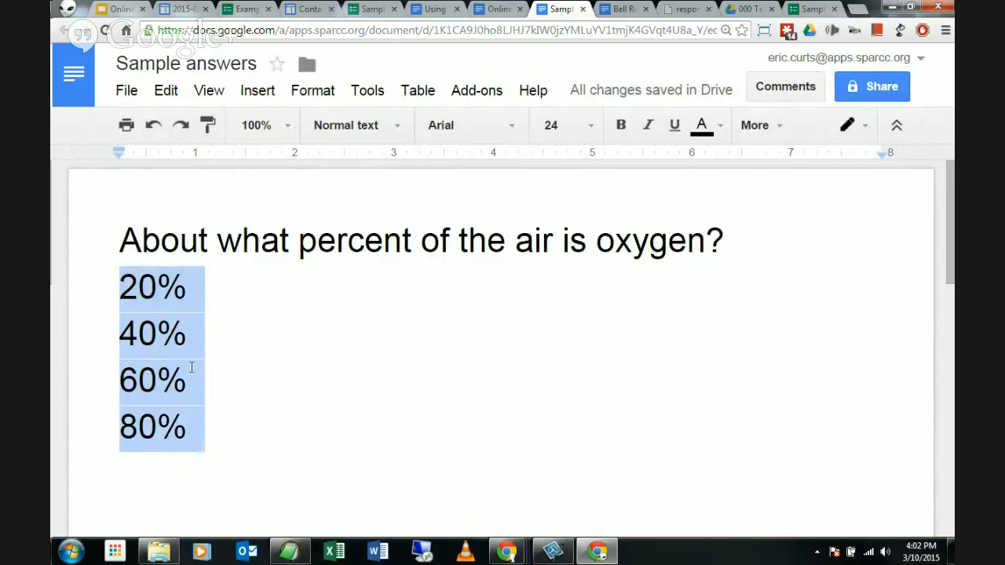
right_click(170, 341)
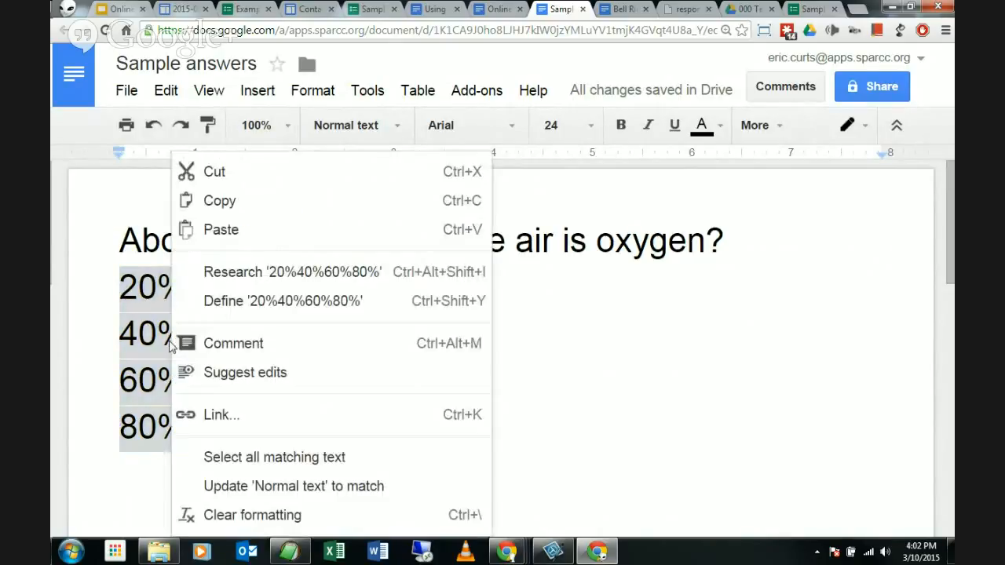
click(243, 209)
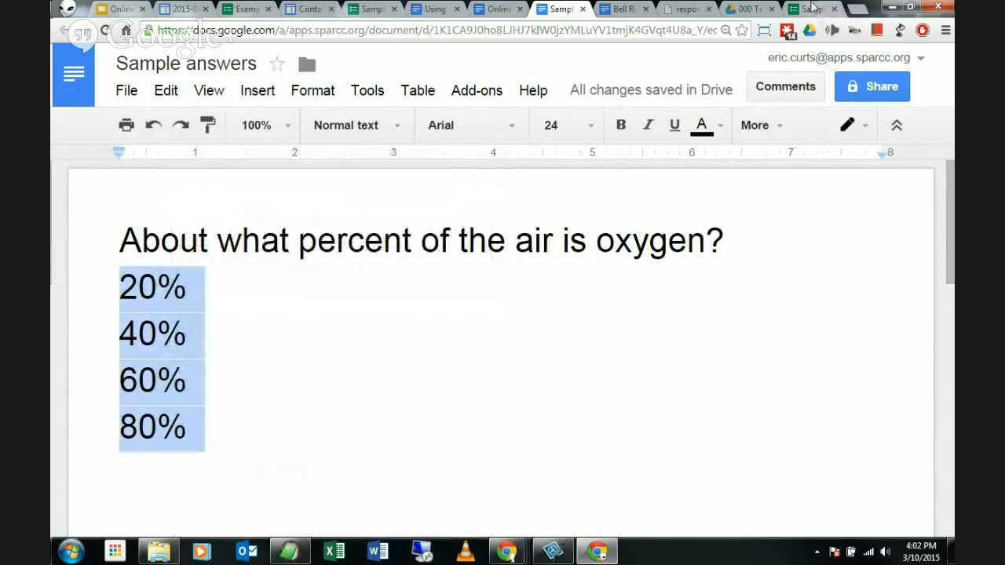
click(812, 9)
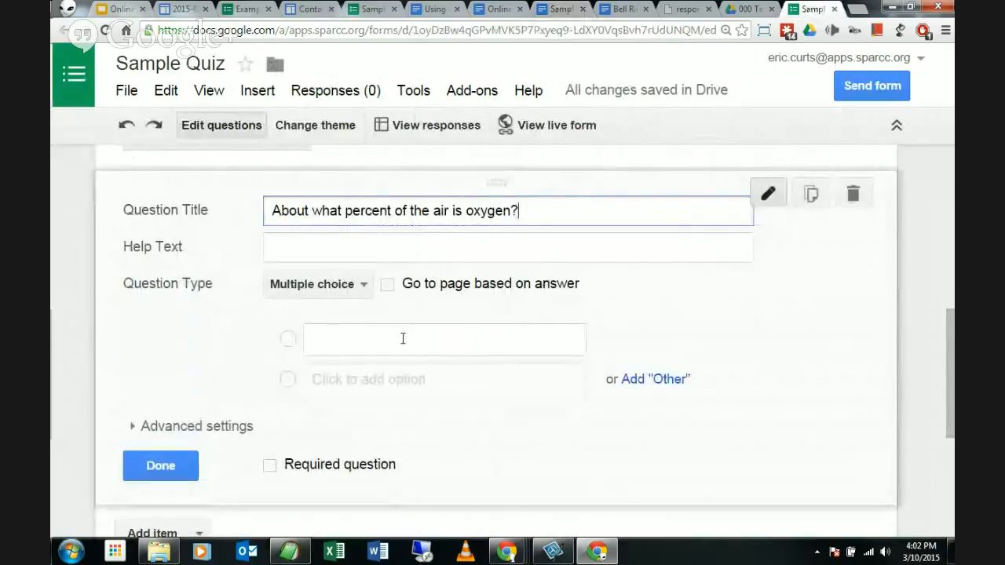
Step: Paste the copied lines into the blank option, creating separate 20%, 40%, 60%, 80% choices
click(329, 337)
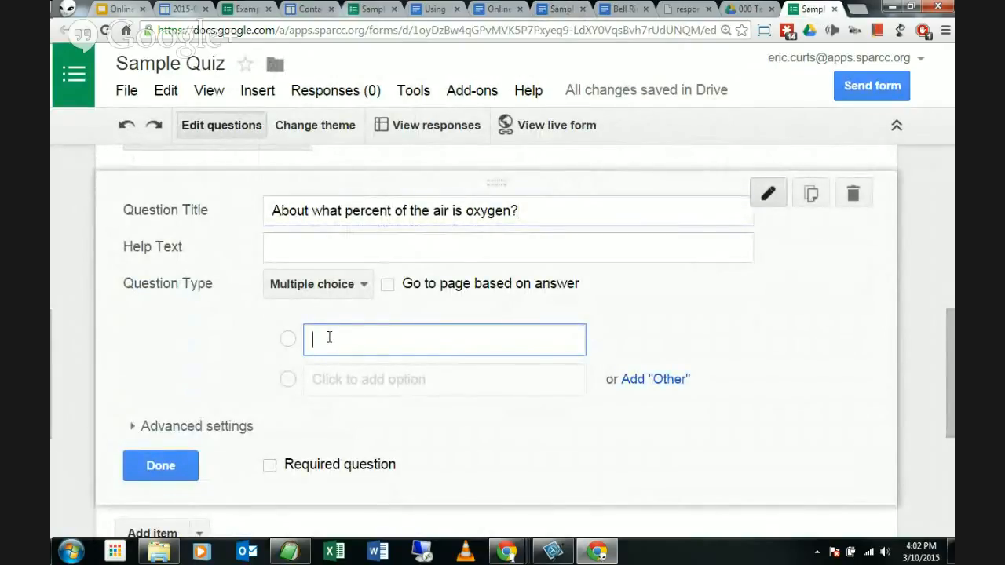
right_click(329, 336)
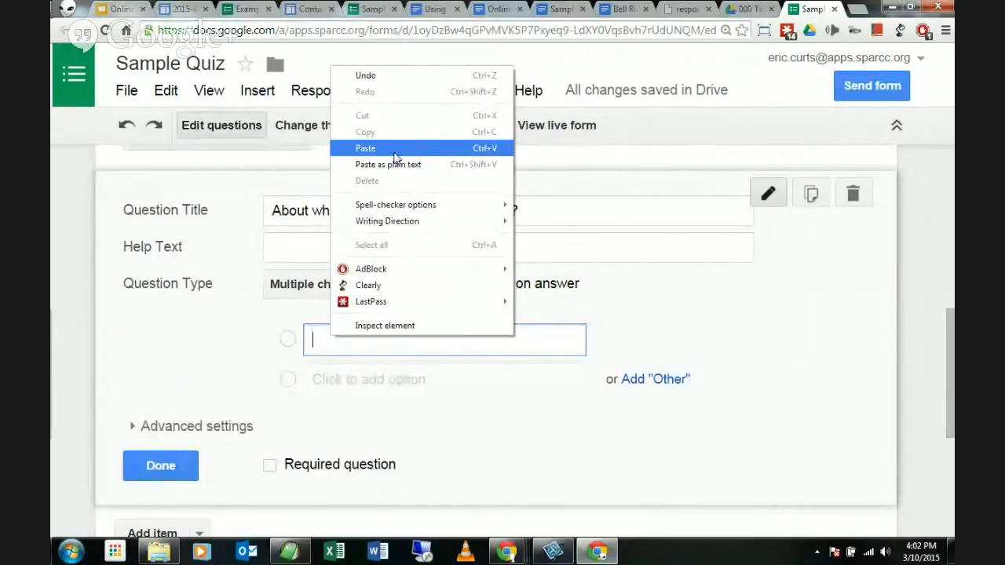
click(369, 155)
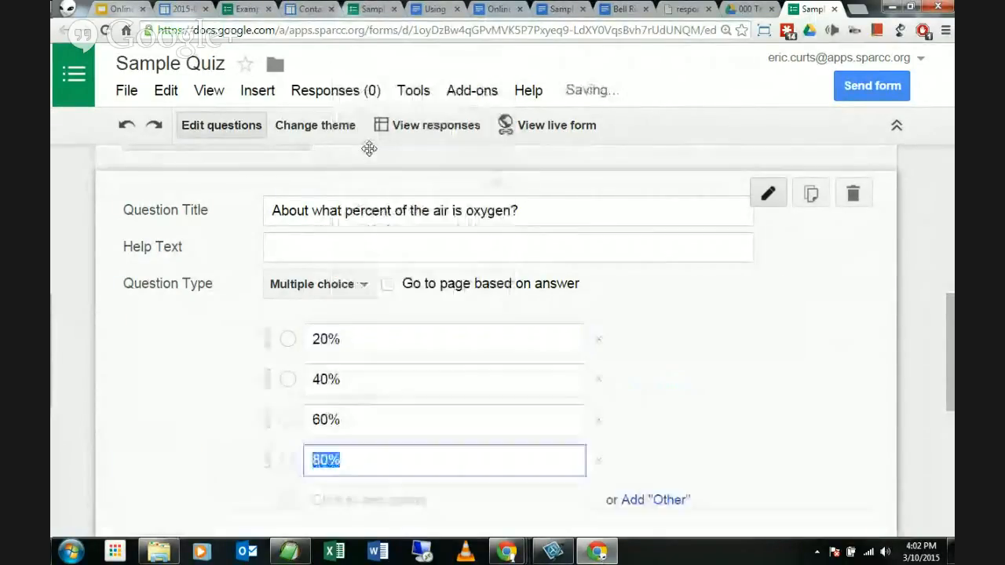
scroll(202, 363, down, 1)
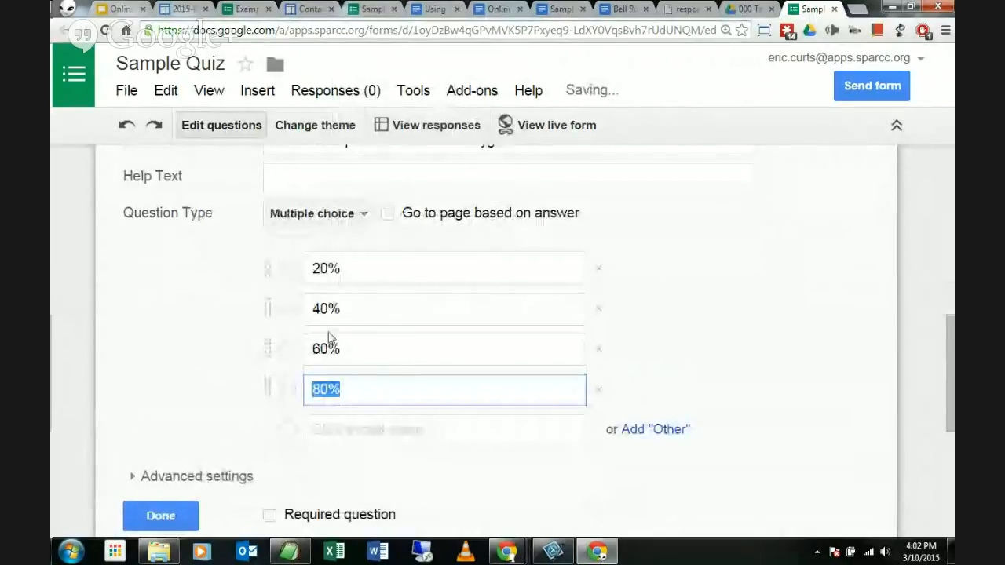
click(254, 350)
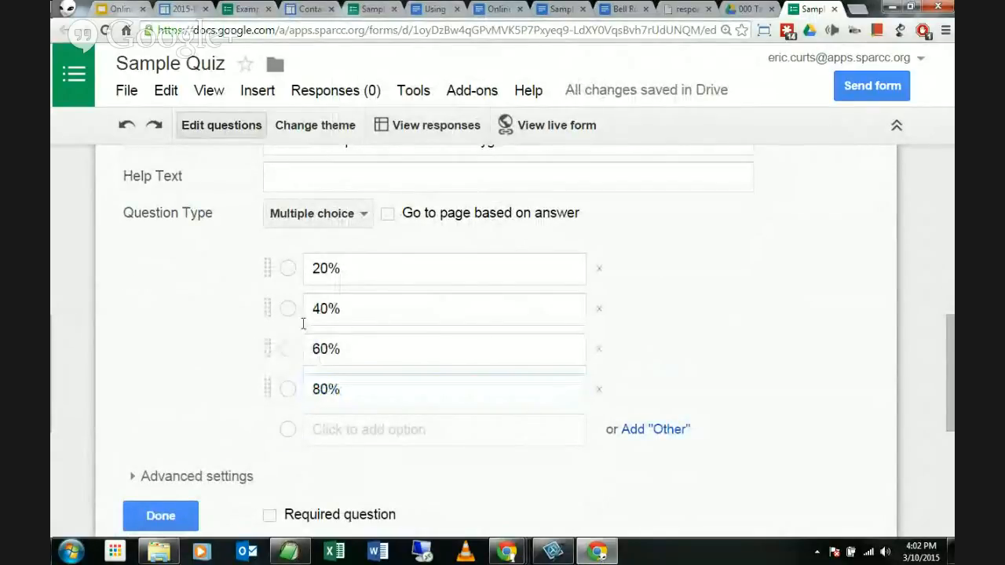
scroll(173, 353, up, 1)
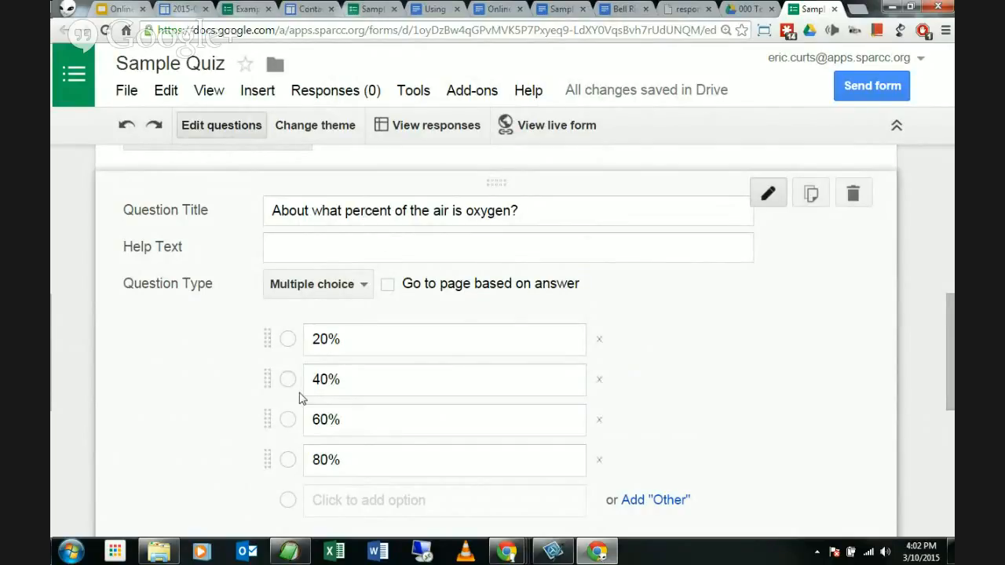
scroll(203, 402, down, 2)
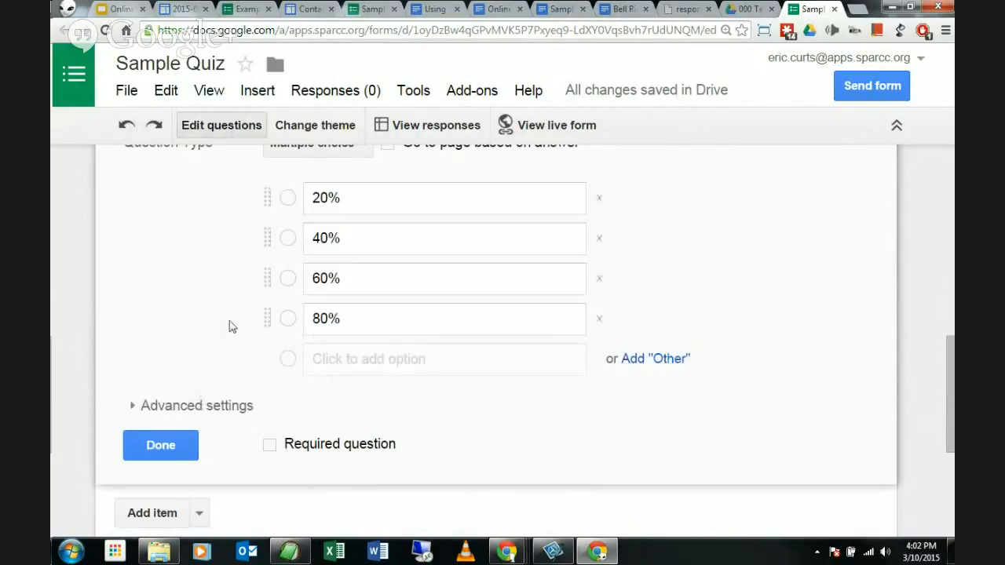
Step: Mark the oxygen question Required and enable Shuffle option order under Advanced settings
click(274, 452)
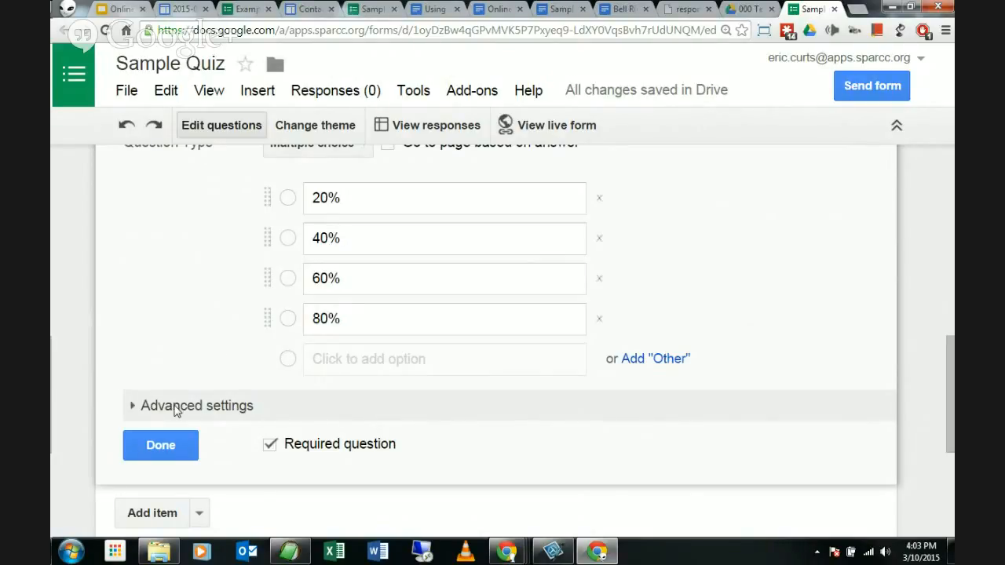
click(176, 408)
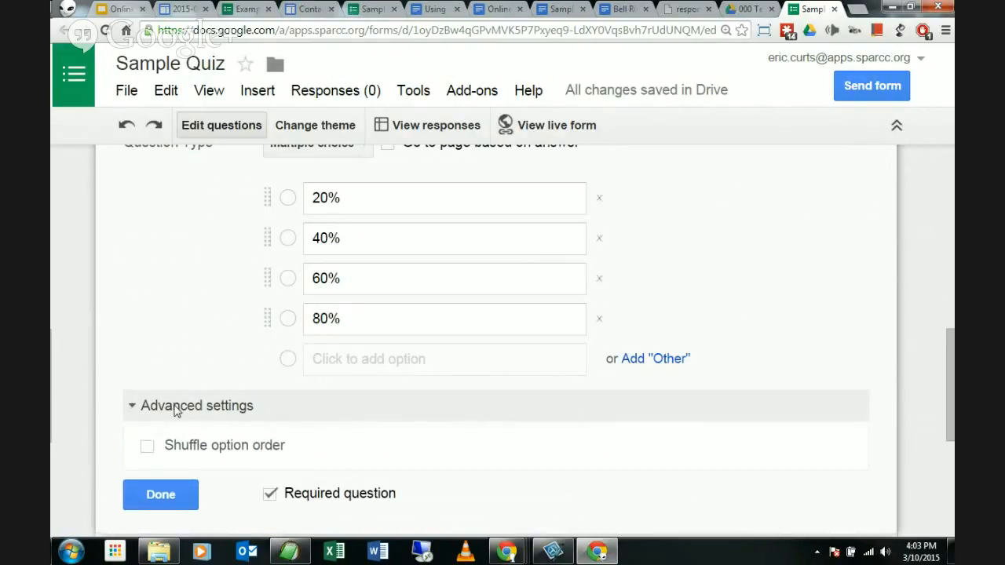
scroll(213, 365, up, 1)
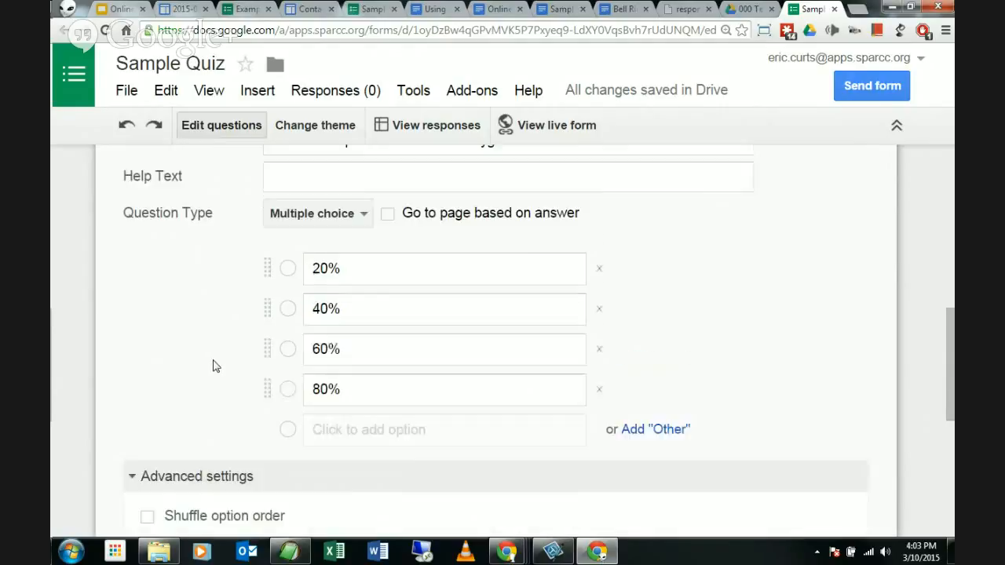
scroll(213, 365, down, 2)
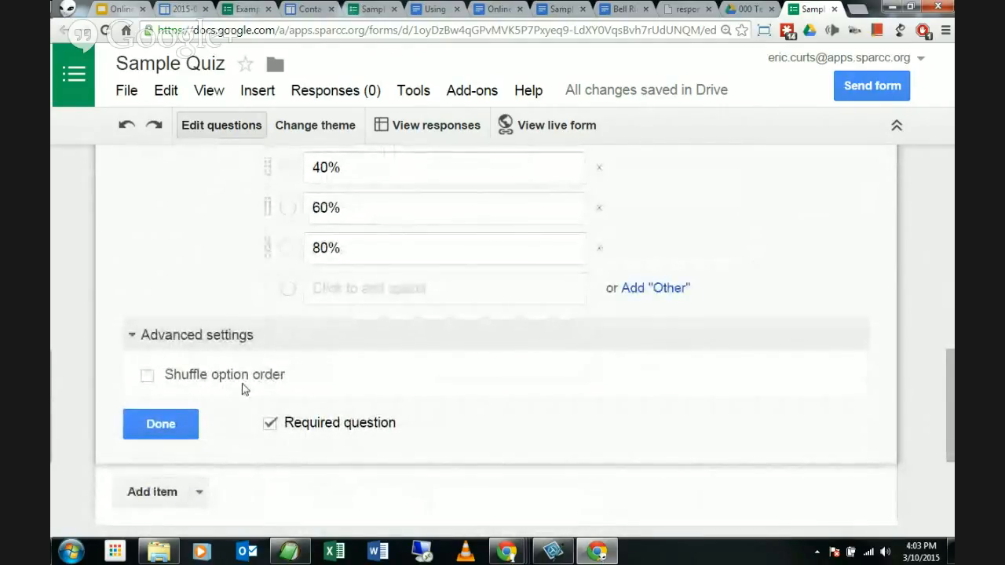
click(147, 376)
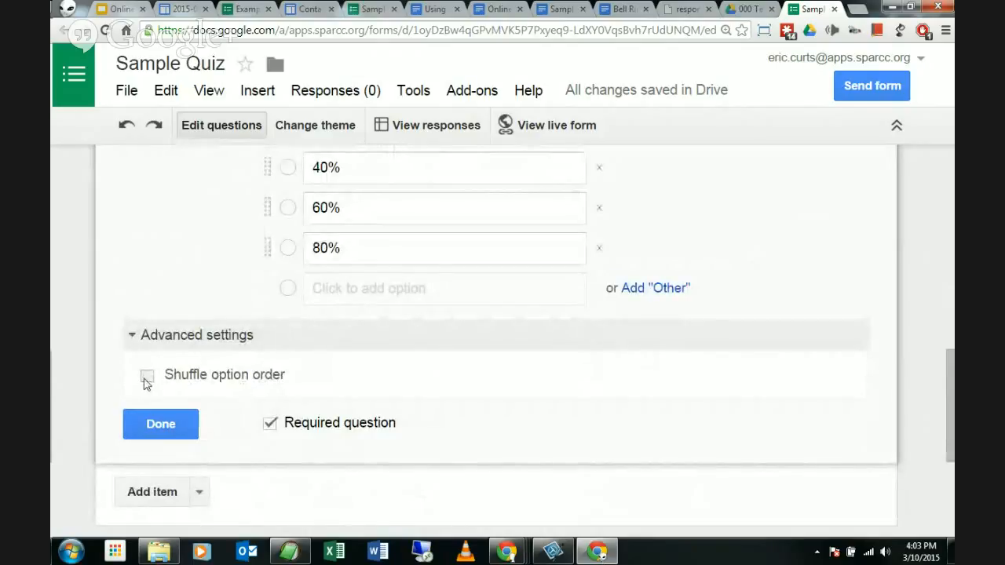
scroll(212, 356, up, 2)
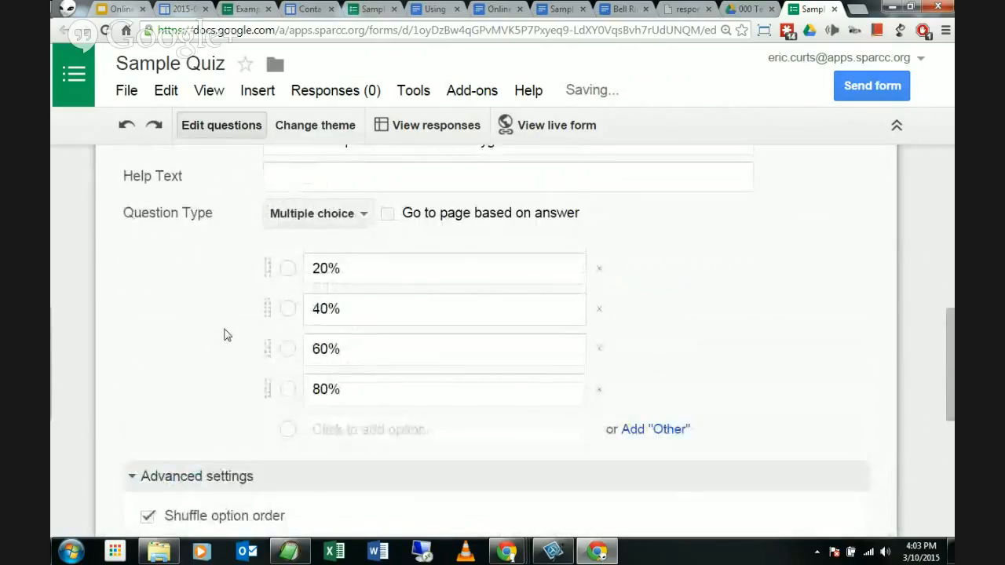
scroll(225, 332, up, 1)
scroll(155, 363, down, 1)
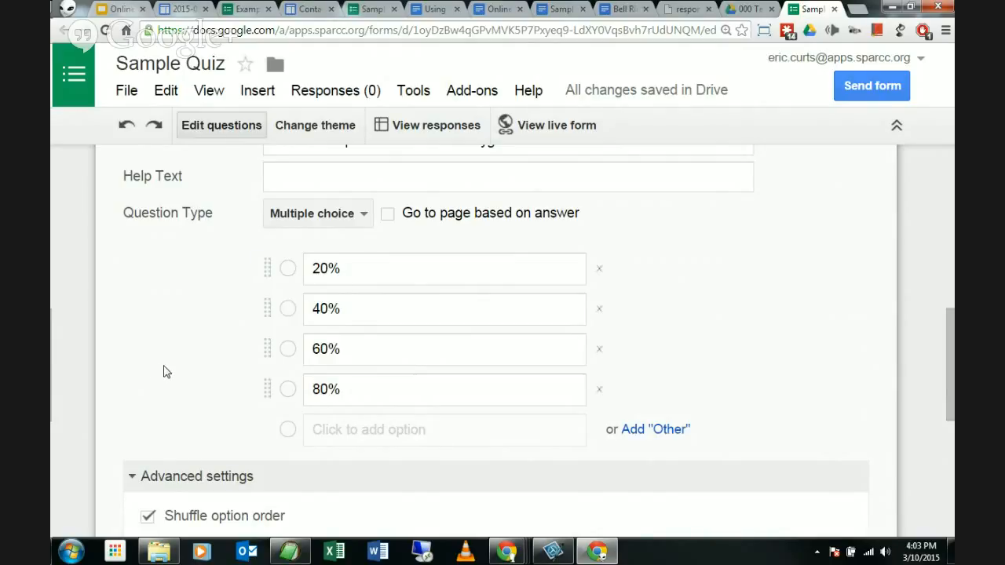
scroll(164, 371, down, 2)
scroll(210, 337, up, 4)
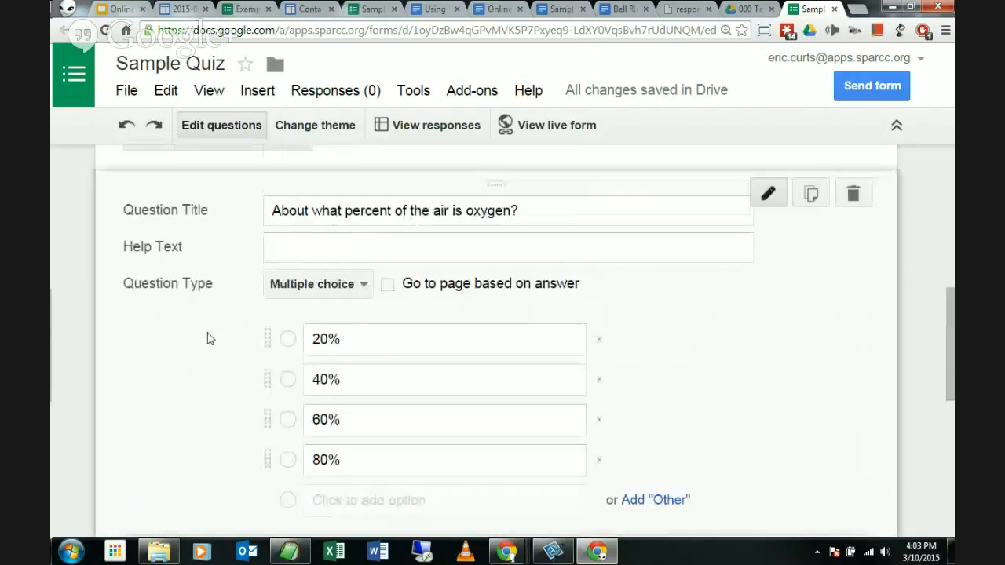
scroll(209, 339, down, 6)
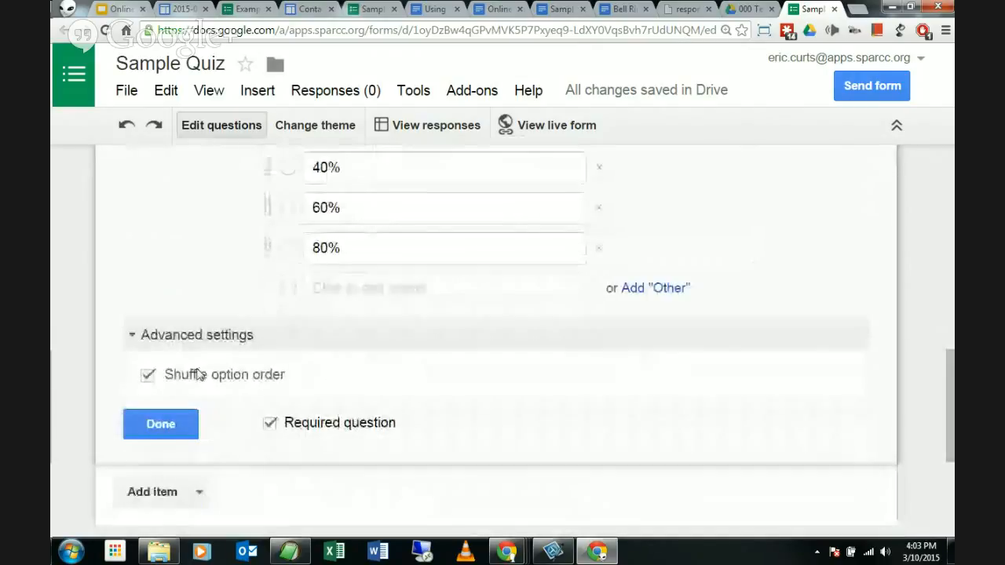
Step: Finish editing the oxygen question and bring up the Add item type menu below it
click(181, 428)
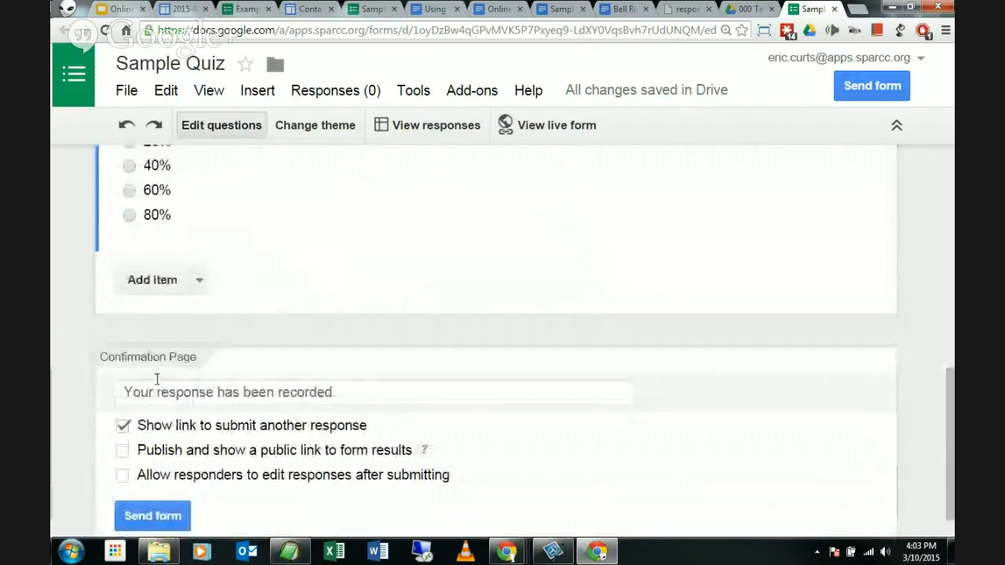
scroll(167, 377, up, 6)
scroll(173, 377, up, 1)
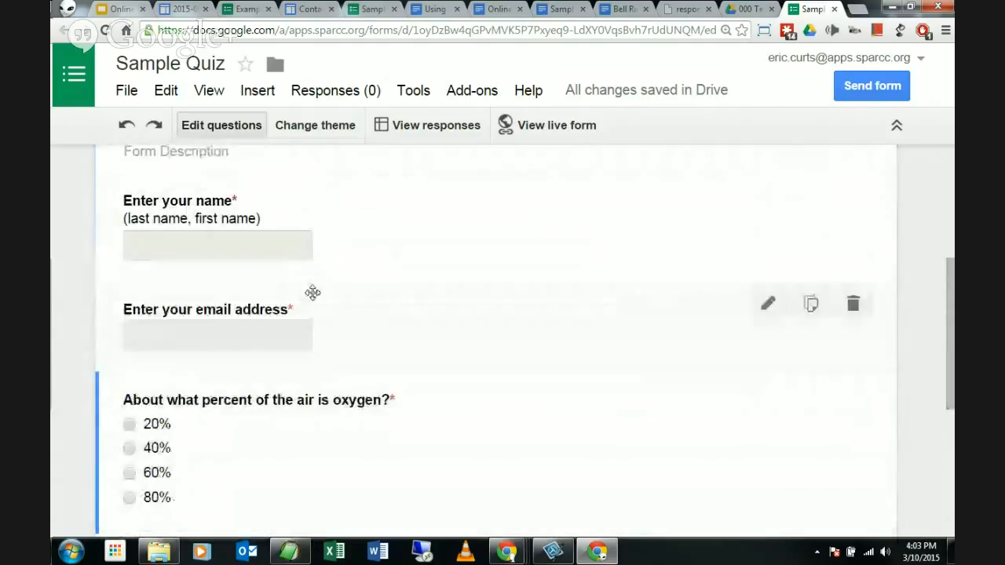
scroll(311, 295, down, 1)
scroll(312, 301, down, 1)
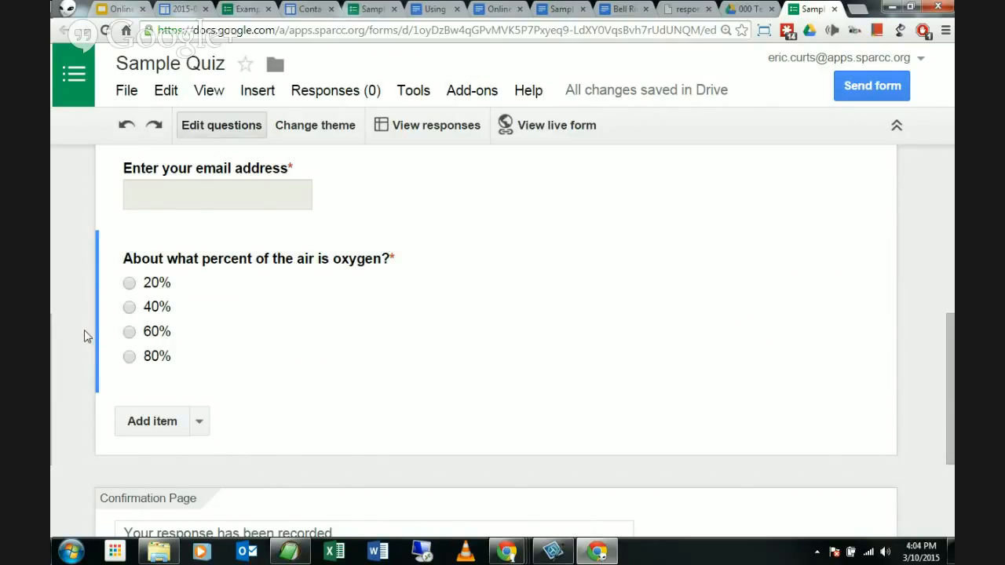
scroll(242, 432, down, 1)
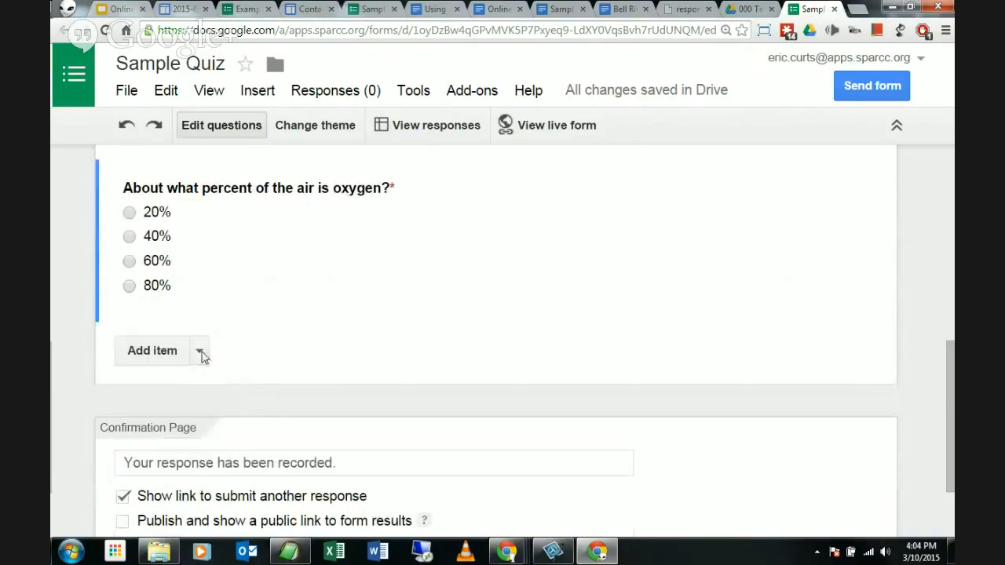
click(200, 353)
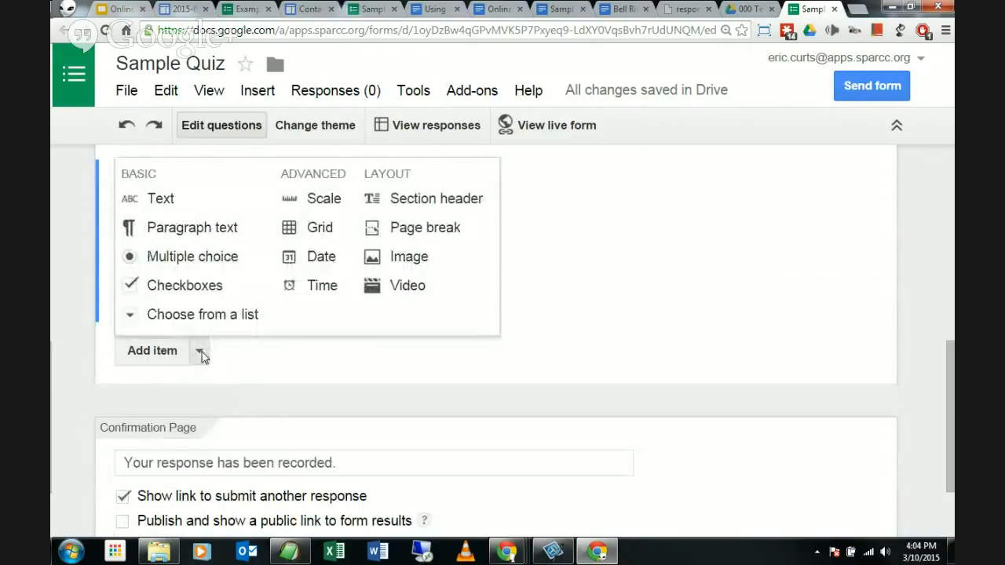
Step: Add a required Text question titled 'What molecule is shown in the image below?'
click(195, 210)
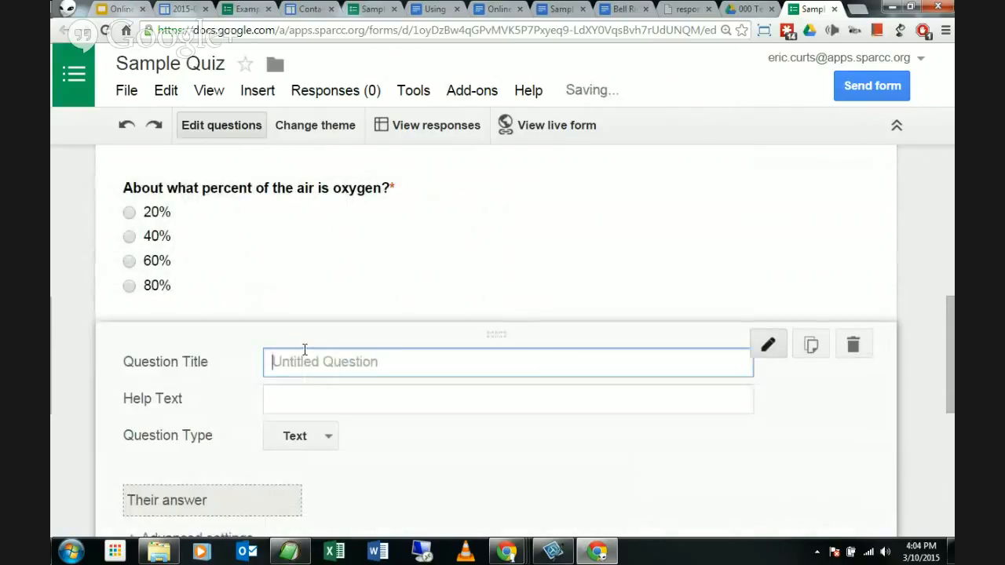
text(W)
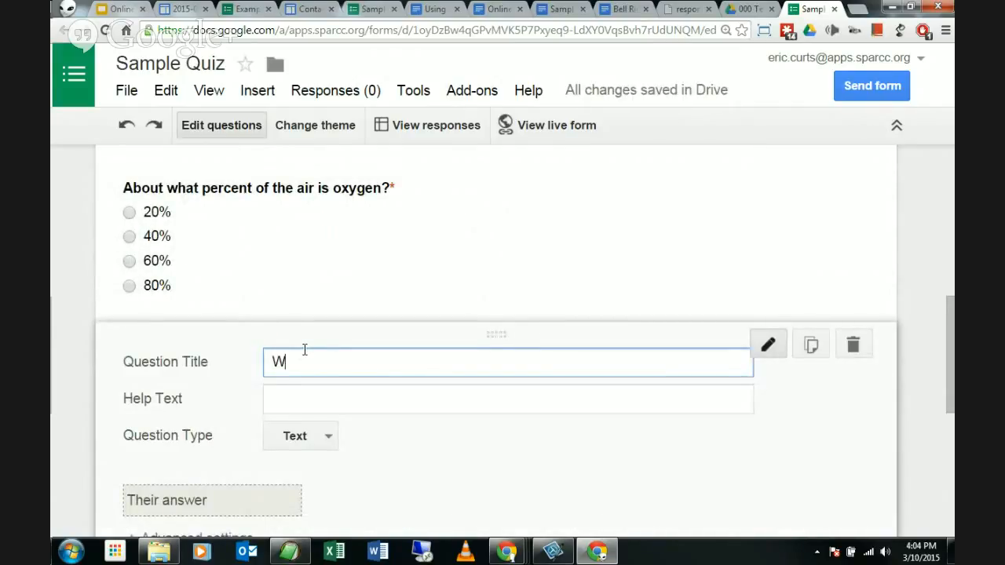
text(hat molecule us )
text(is show)
text(n in the )
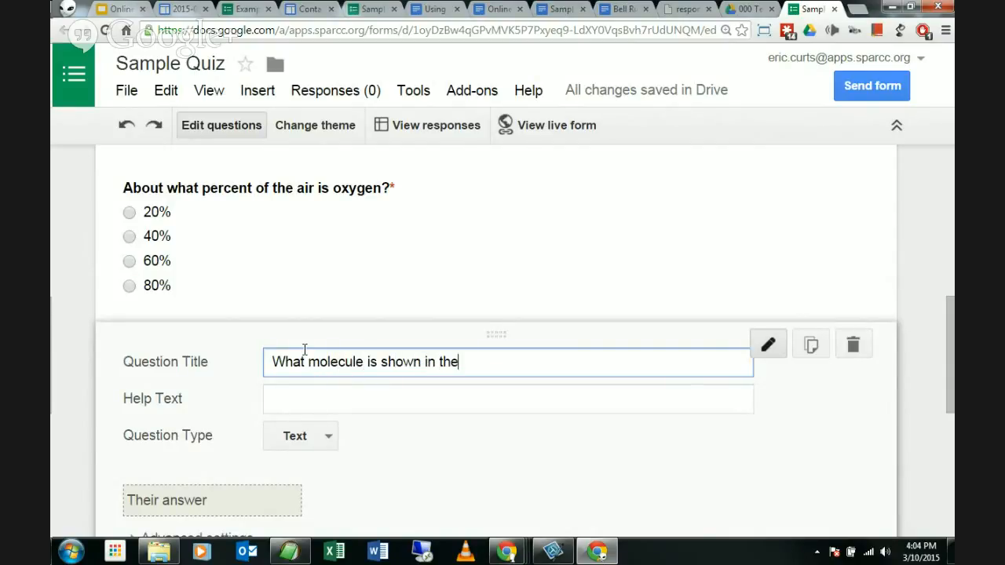
text(image below.)
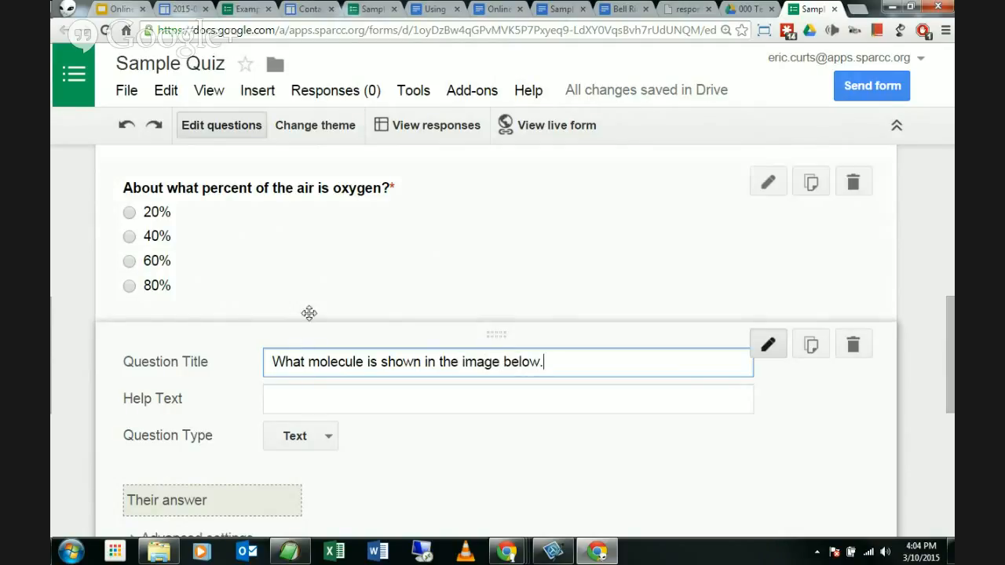
scroll(329, 310, down, 1)
text(.)
key(BackSpace)
text(?)
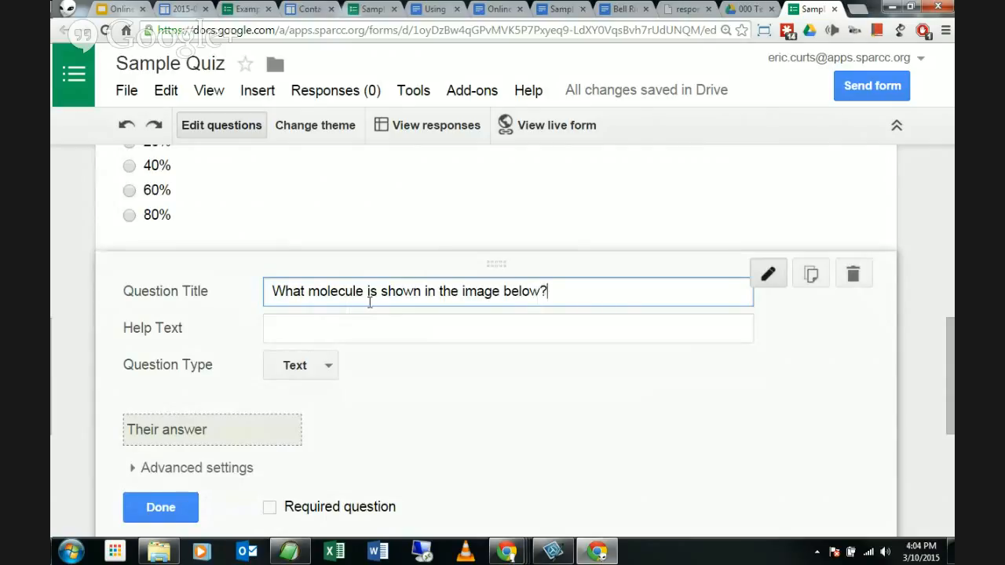
scroll(369, 303, down, 1)
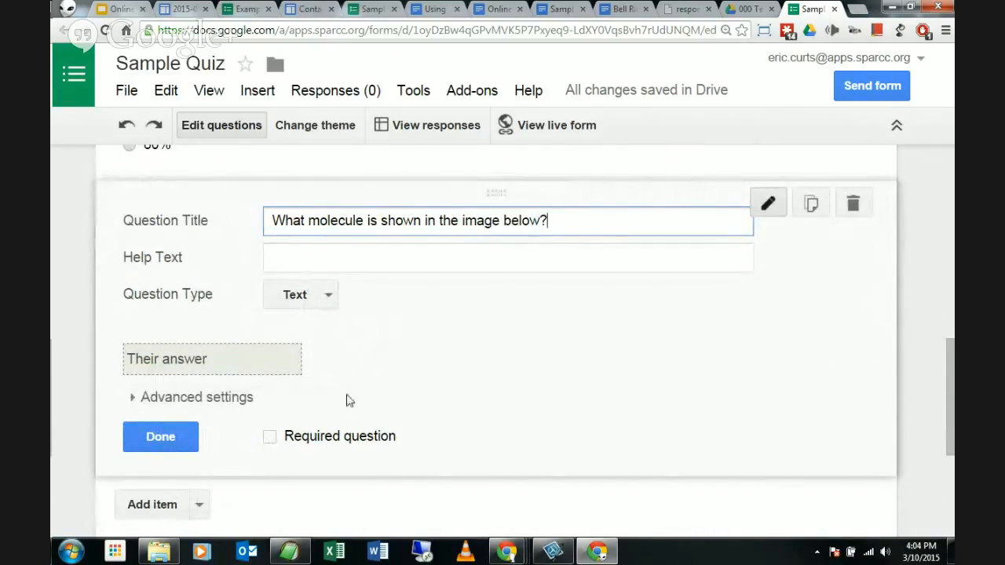
click(269, 441)
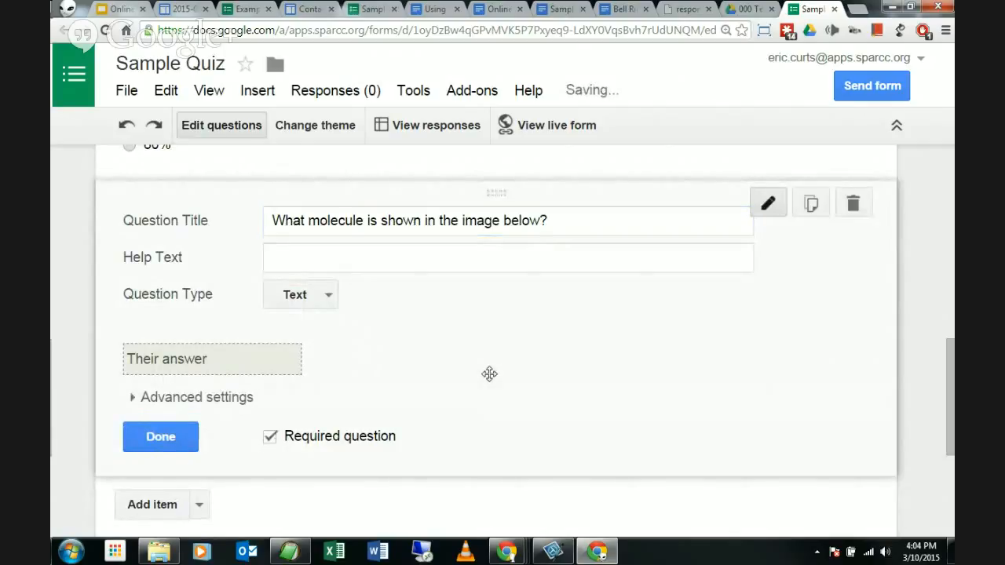
click(164, 440)
Step: Reopen and close the molecule question, then bring up the Add item menu again
scroll(108, 386, up, 2)
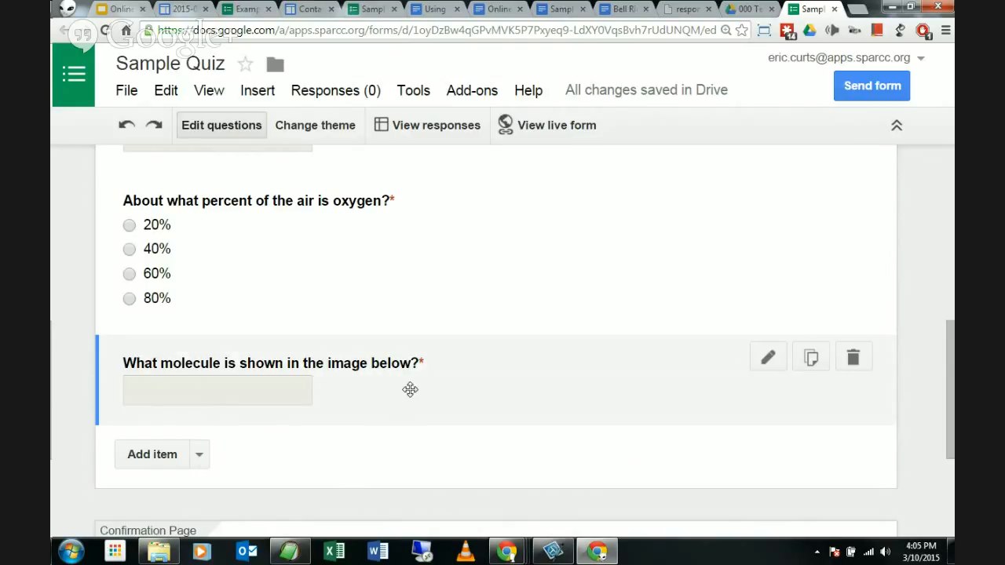
click(446, 383)
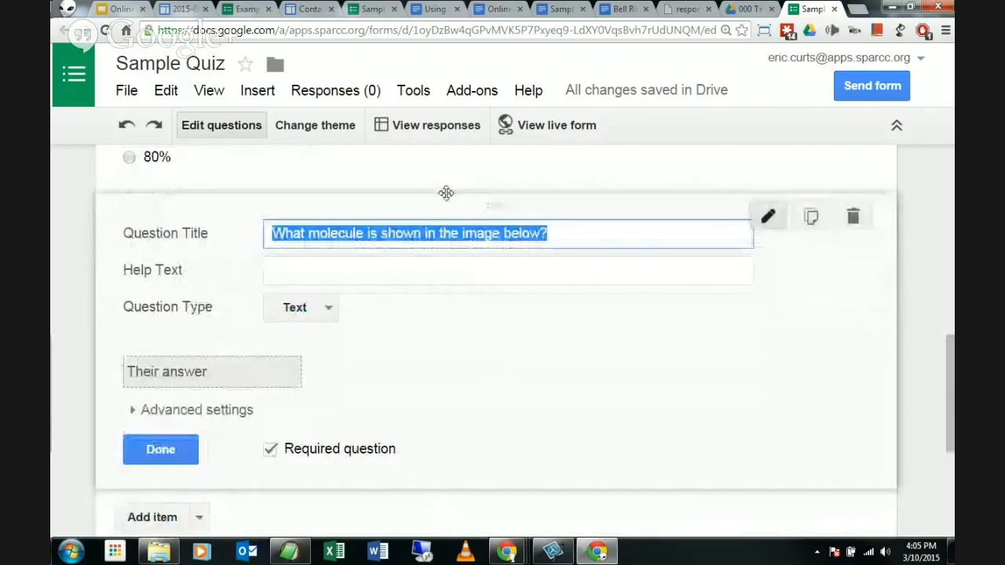
click(161, 449)
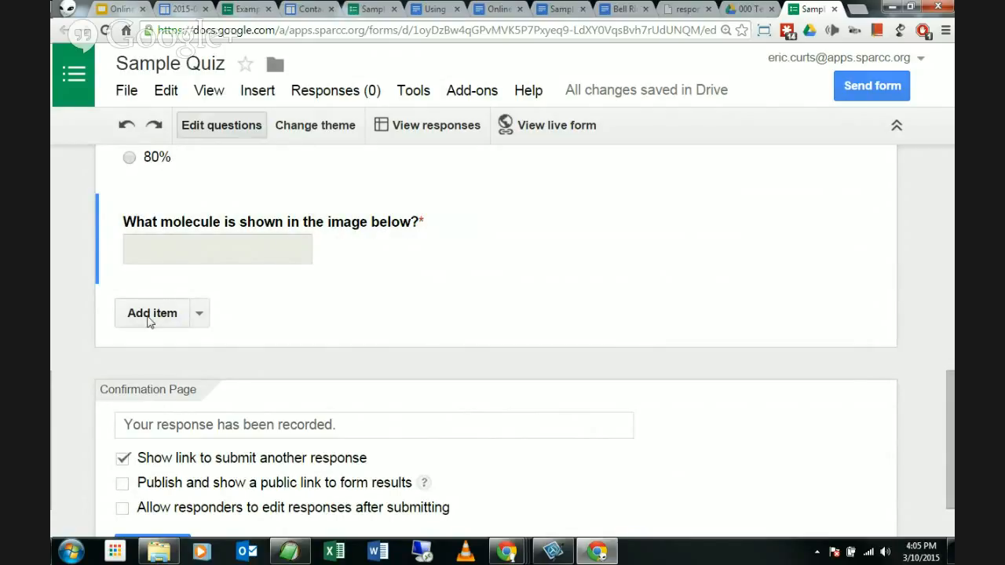
click(200, 314)
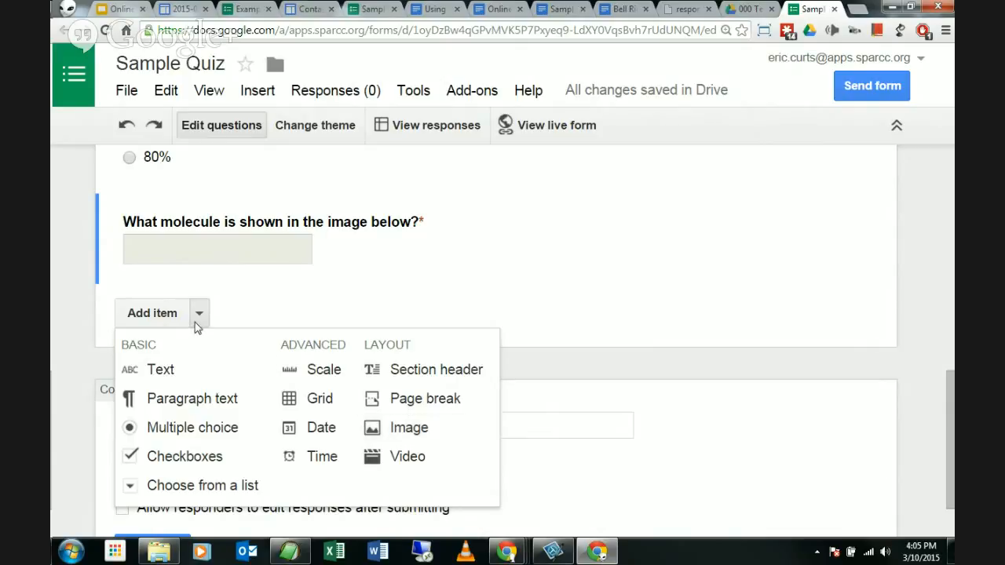
Step: Start an Image item, zoom the browser out to 125%, and view the webcam snapshot option
click(411, 431)
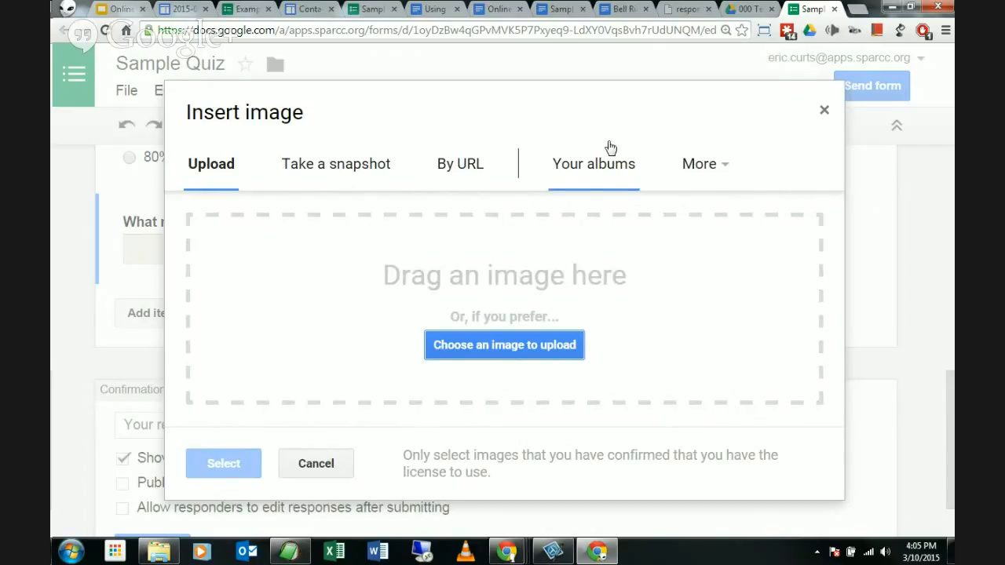
key(ctrl+minus)
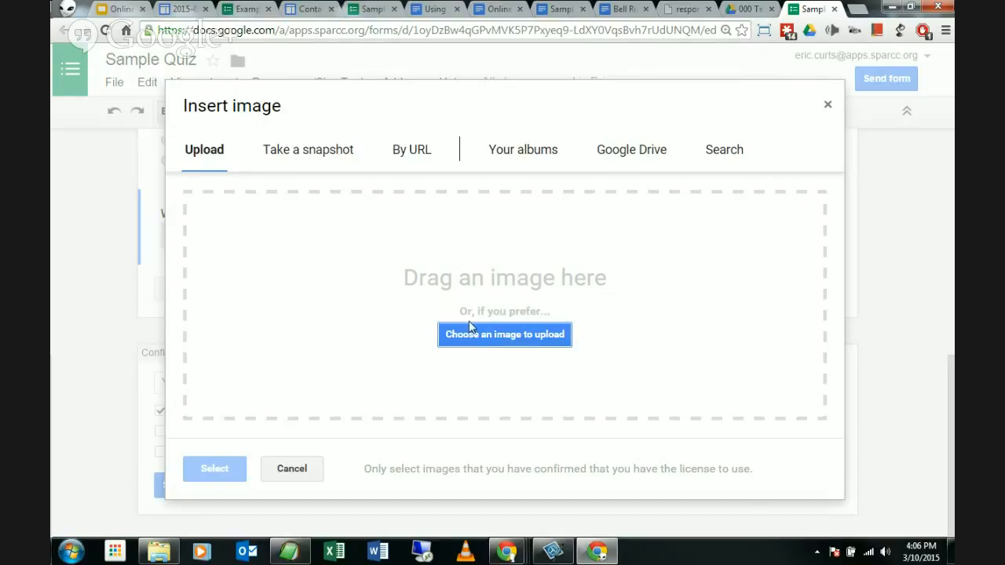
click(317, 151)
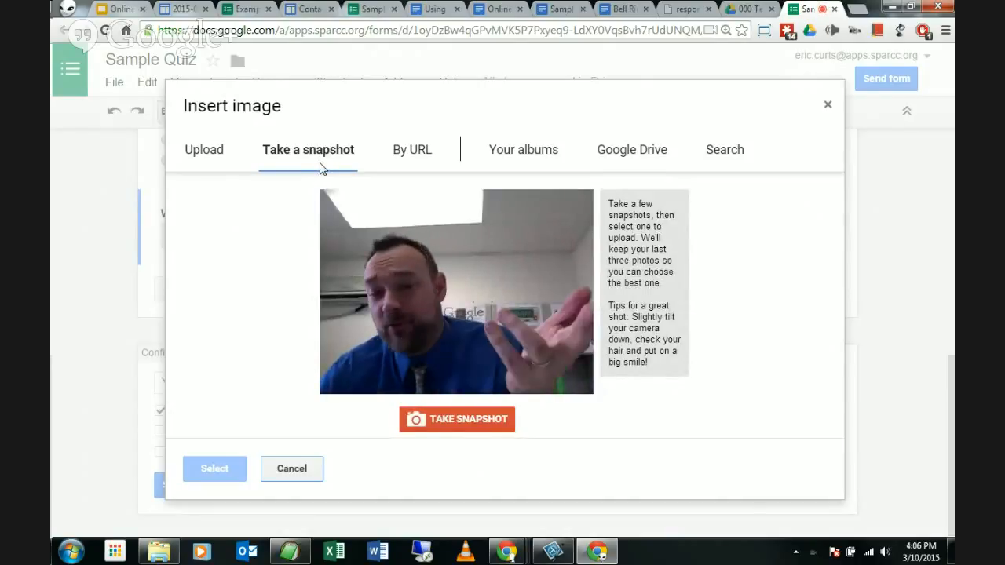
Step: Look through the By URL, Your albums and Google Drive image sources
click(405, 152)
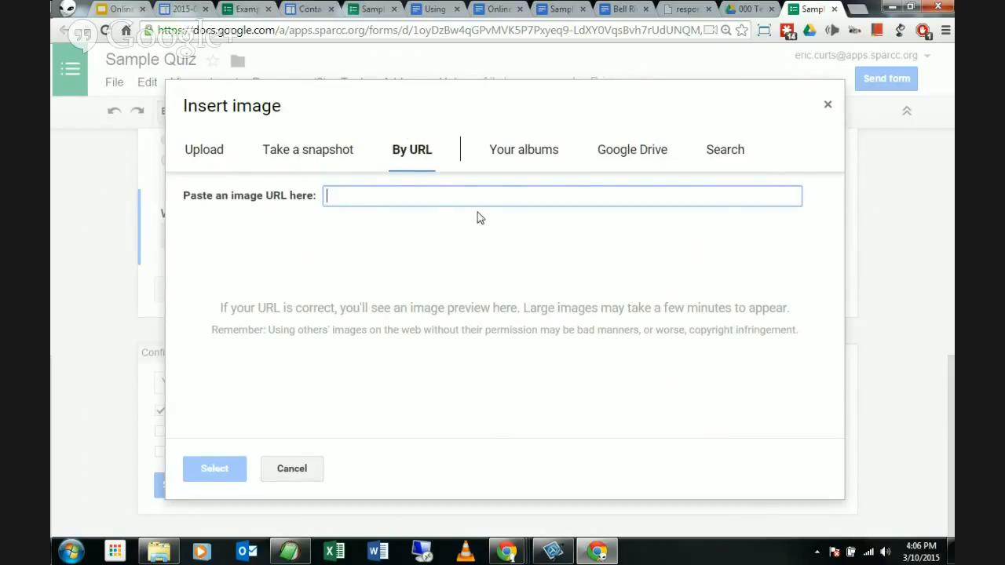
click(529, 152)
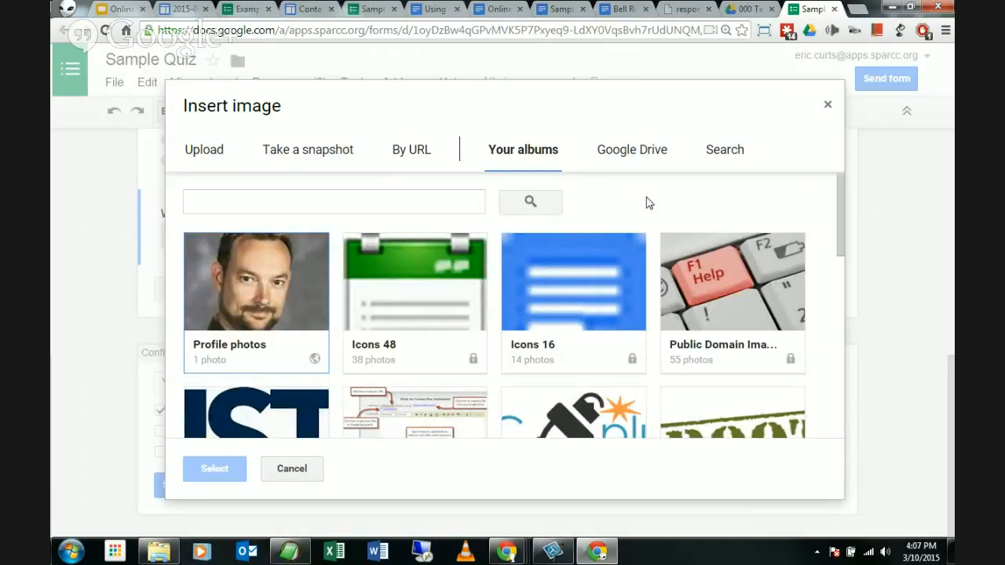
click(649, 155)
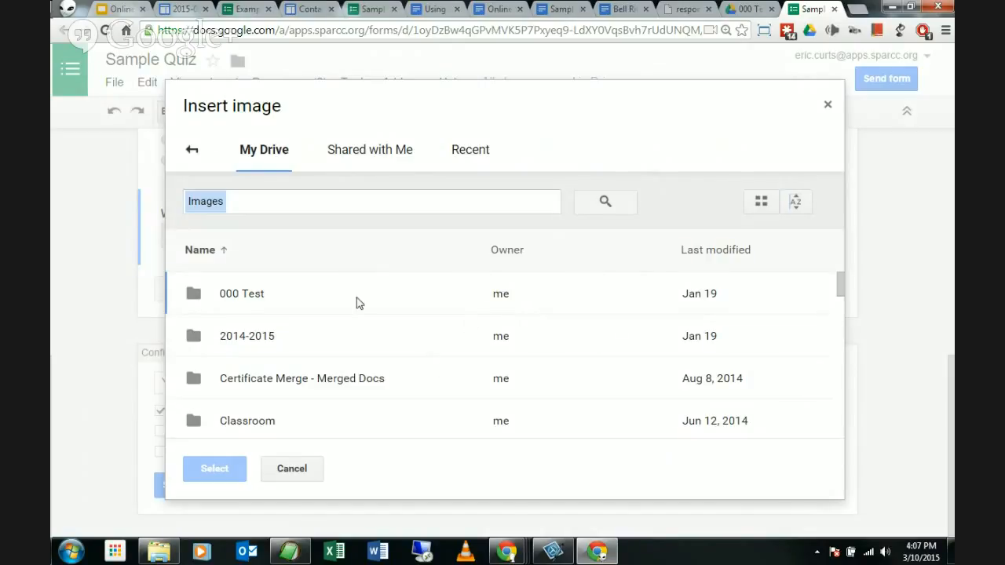
click(190, 151)
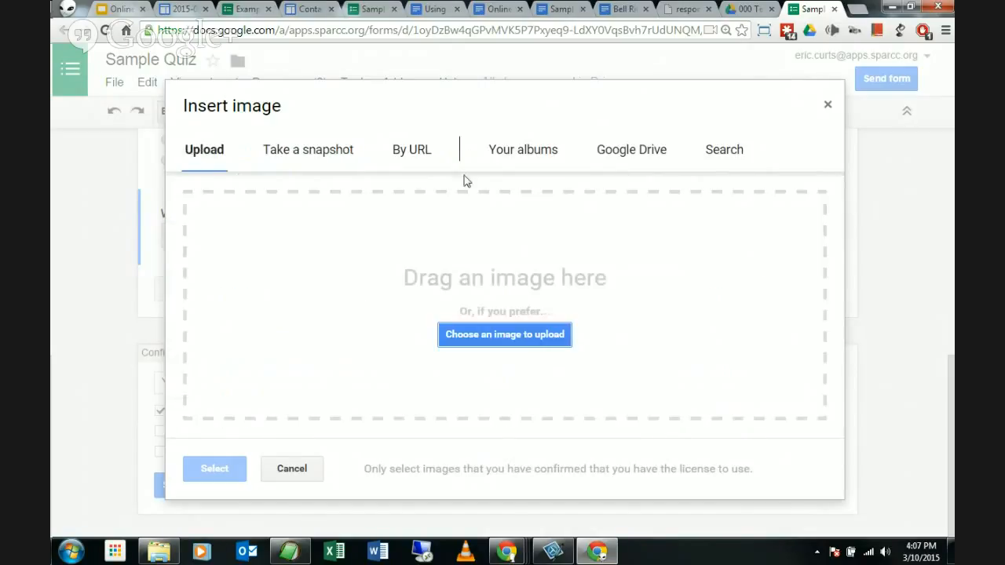
Step: Try the Search tab's LIFE and Stock sources, then choose an image file to upload instead
click(725, 154)
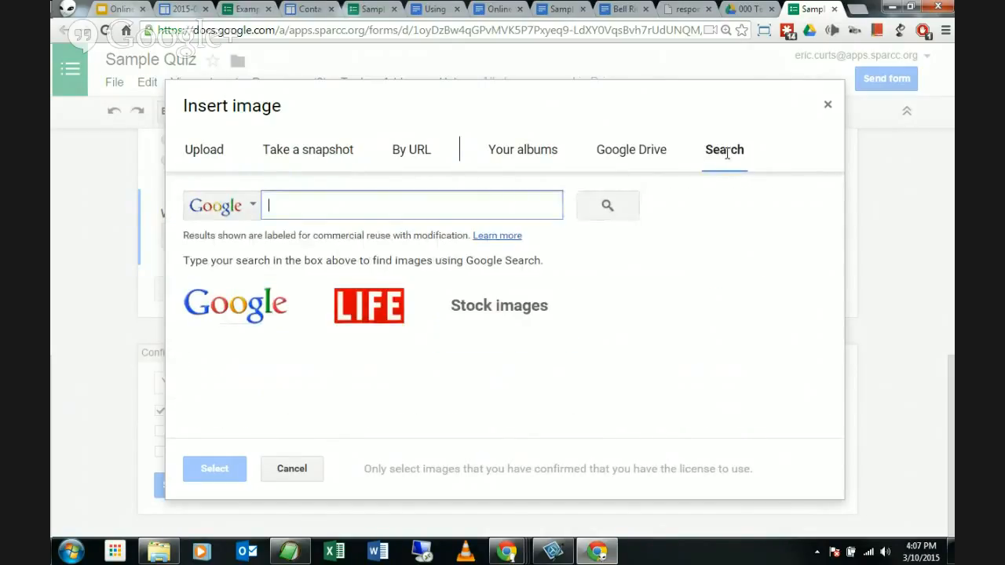
click(242, 208)
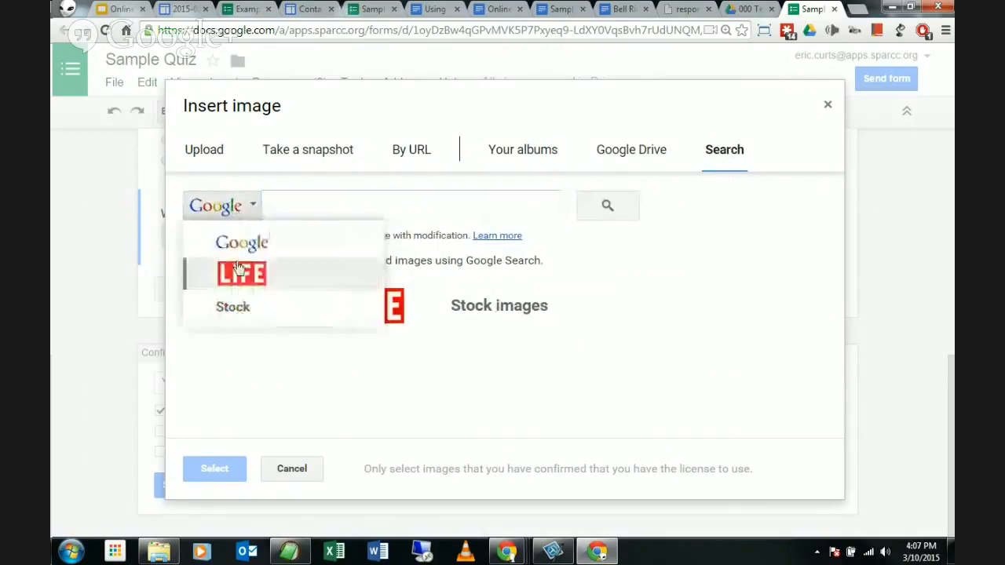
click(236, 272)
click(233, 307)
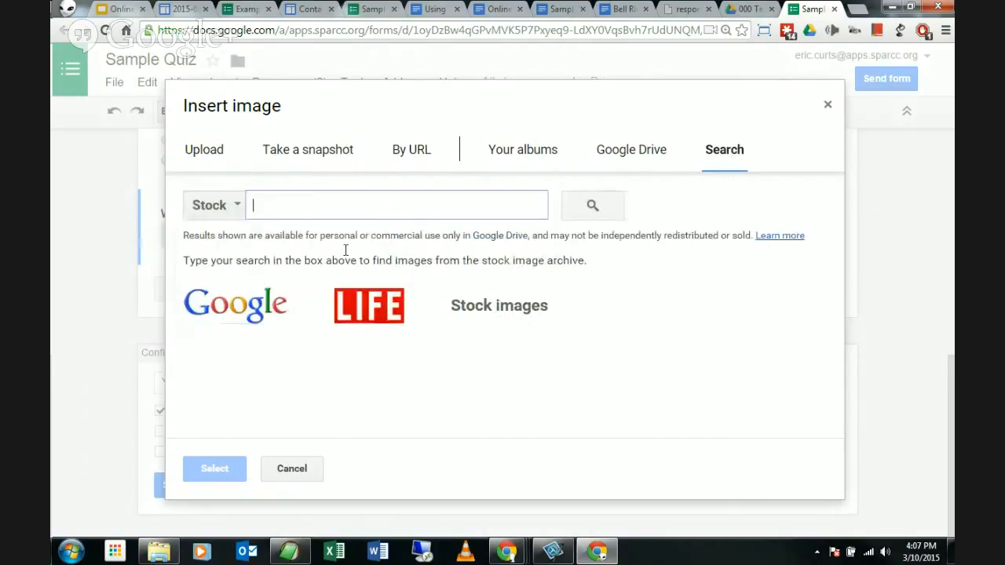
click(198, 151)
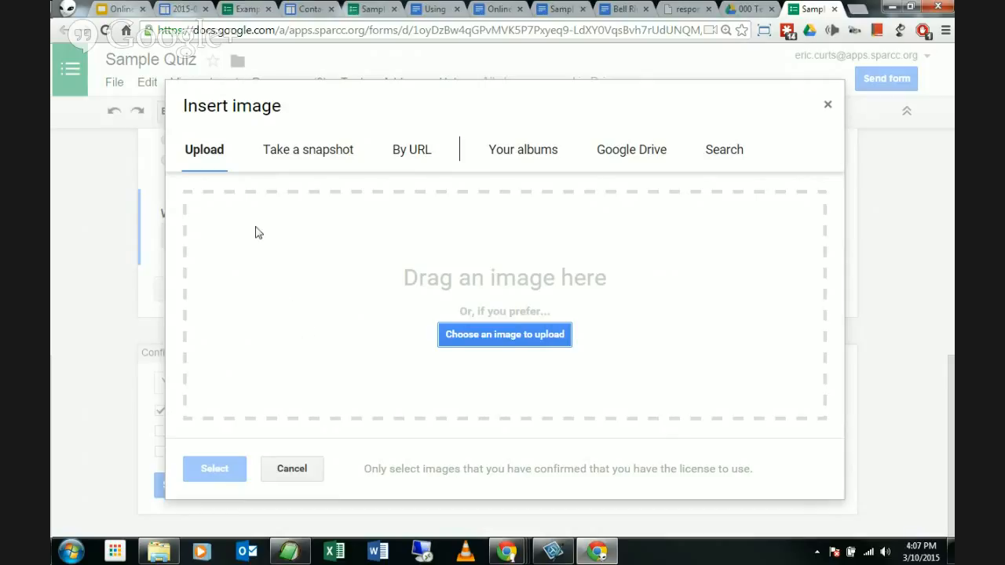
click(503, 338)
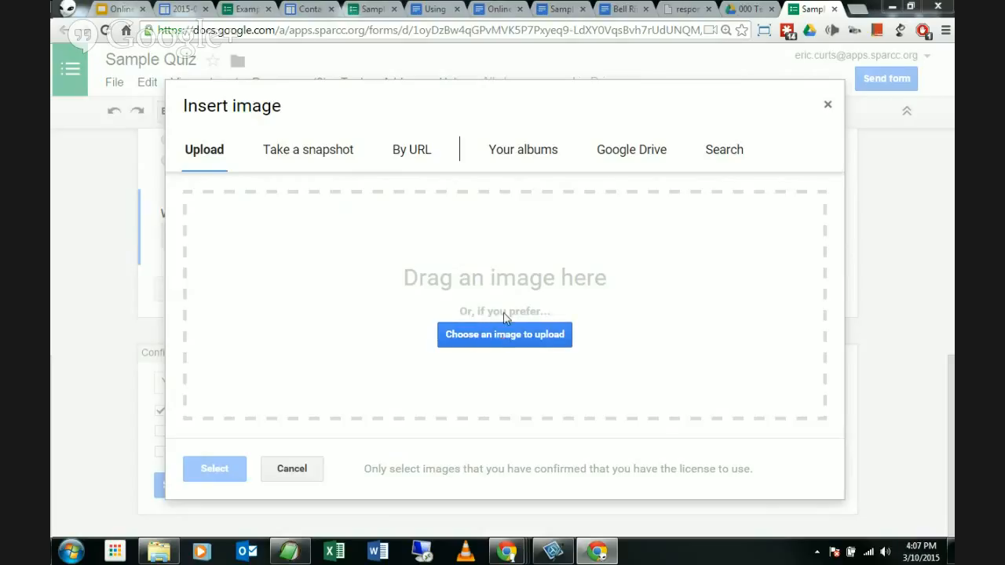
Step: Upload oxygen-molecule.jpg from the Desktop's 01-Forms folder as a new image item
click(114, 98)
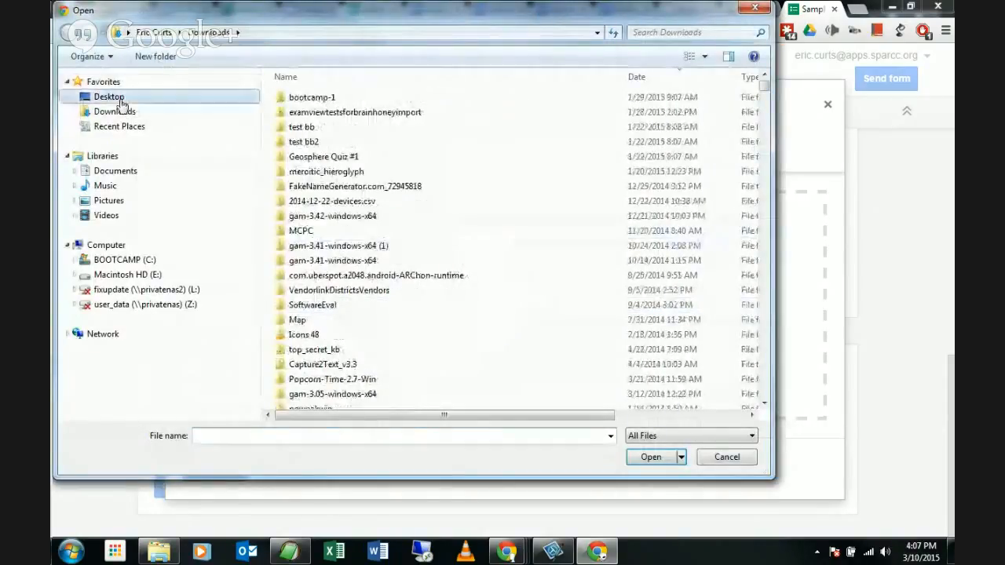
double_click(475, 288)
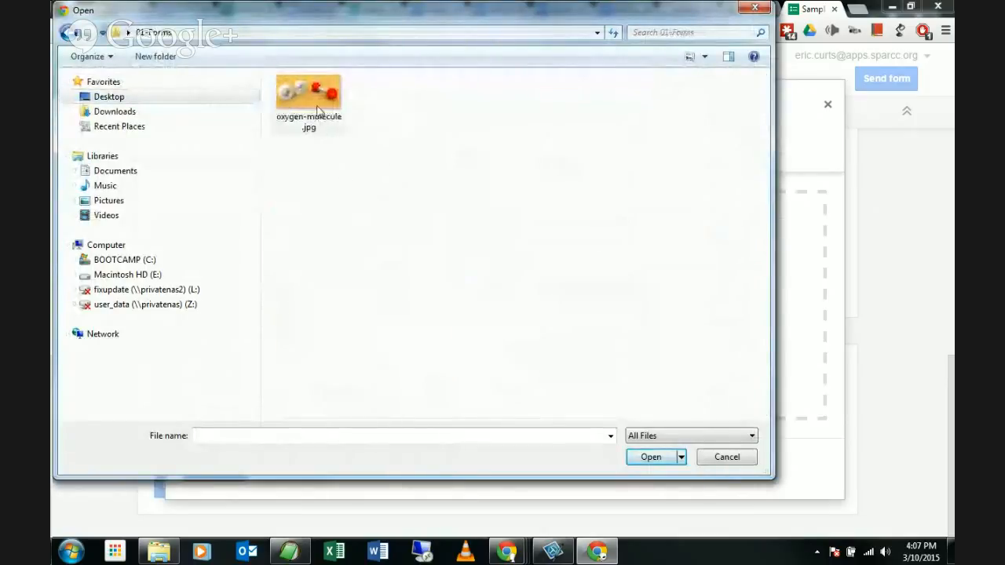
click(318, 109)
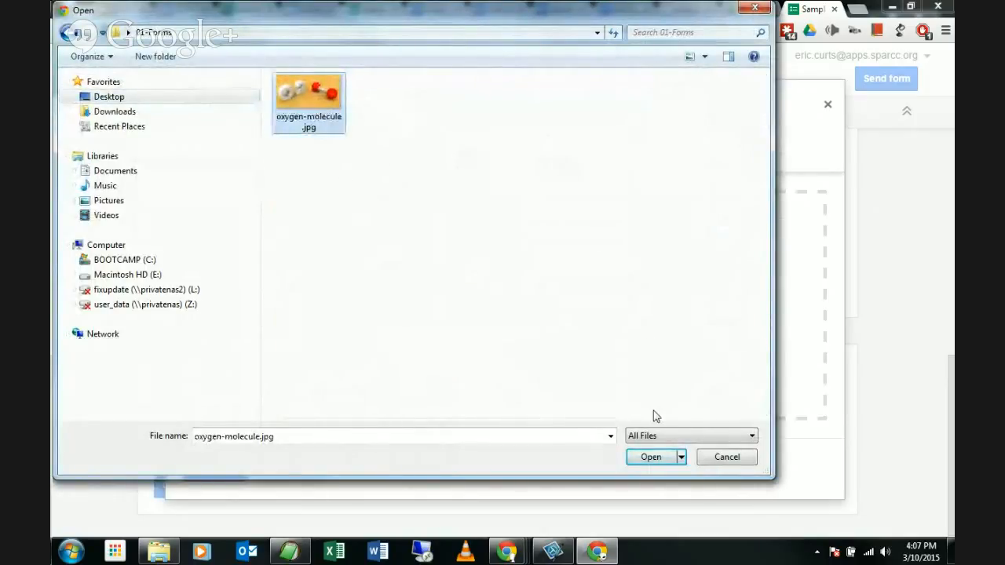
click(652, 458)
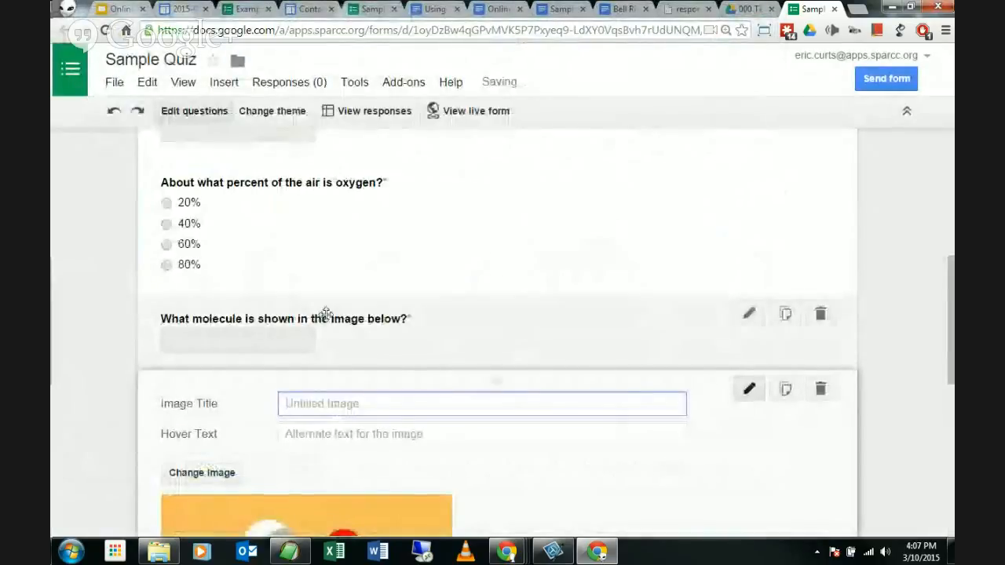
Step: Look over the new image item's hover-text and title fields, leaving them empty
scroll(128, 303, down, 3)
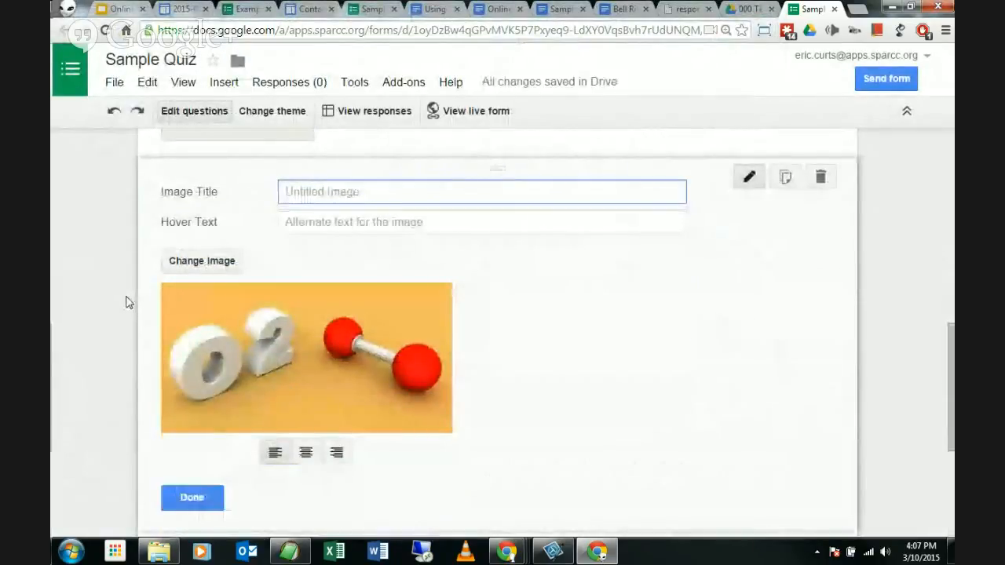
scroll(127, 309, down, 1)
scroll(128, 311, up, 1)
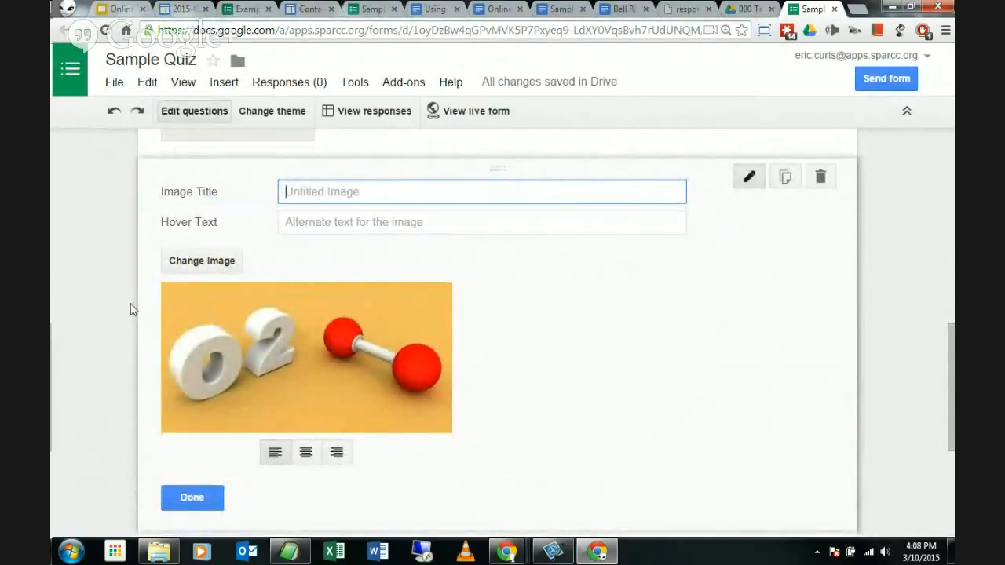
click(357, 225)
click(364, 195)
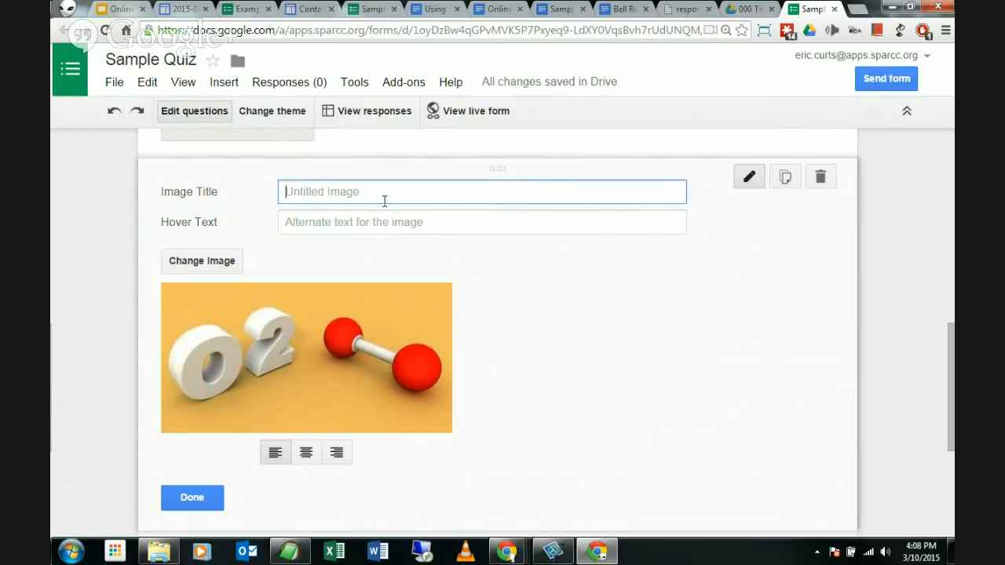
Step: Shrink the O2 image slightly and set it to left alignment after trying center and right
scroll(99, 320, up, 3)
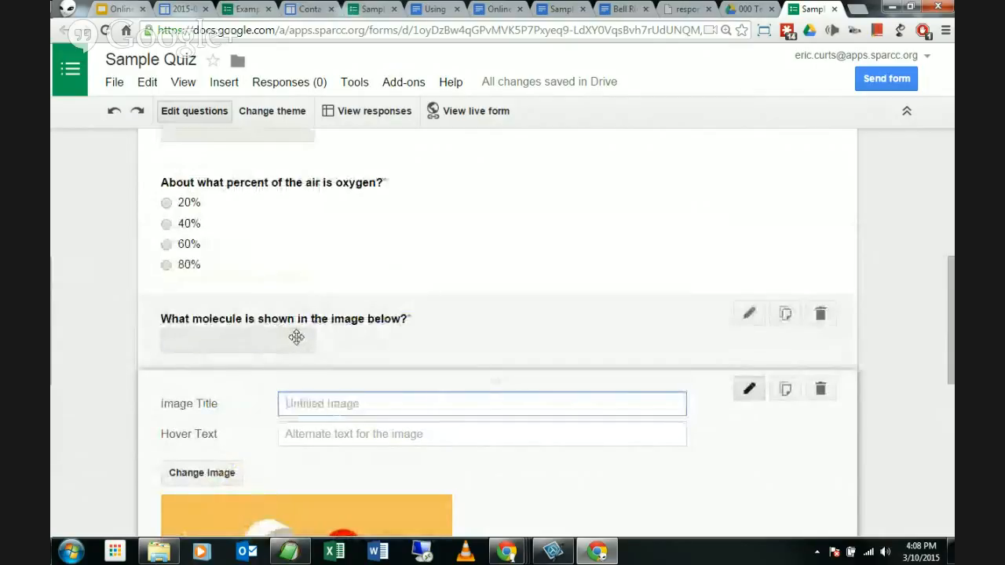
scroll(306, 342, down, 3)
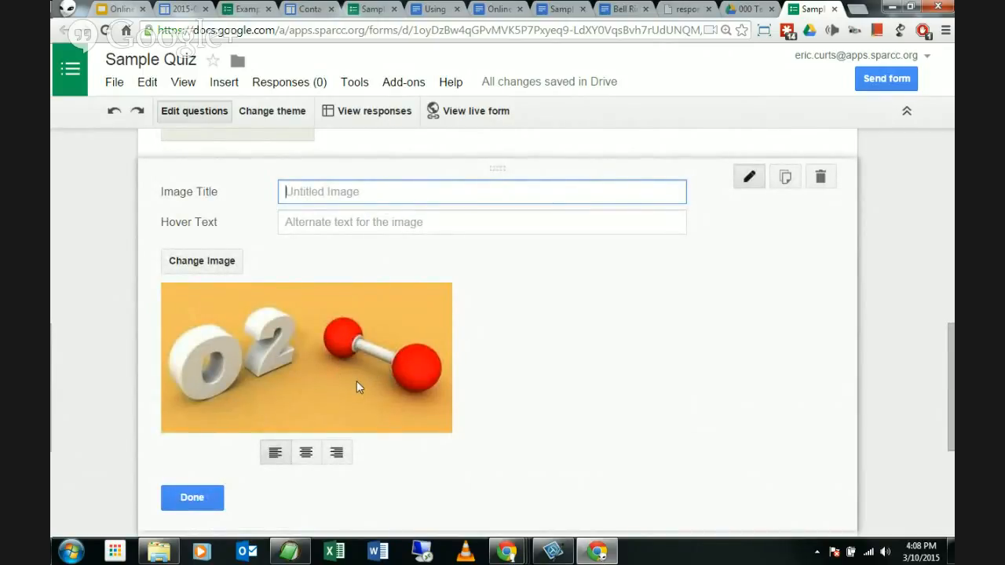
click(321, 366)
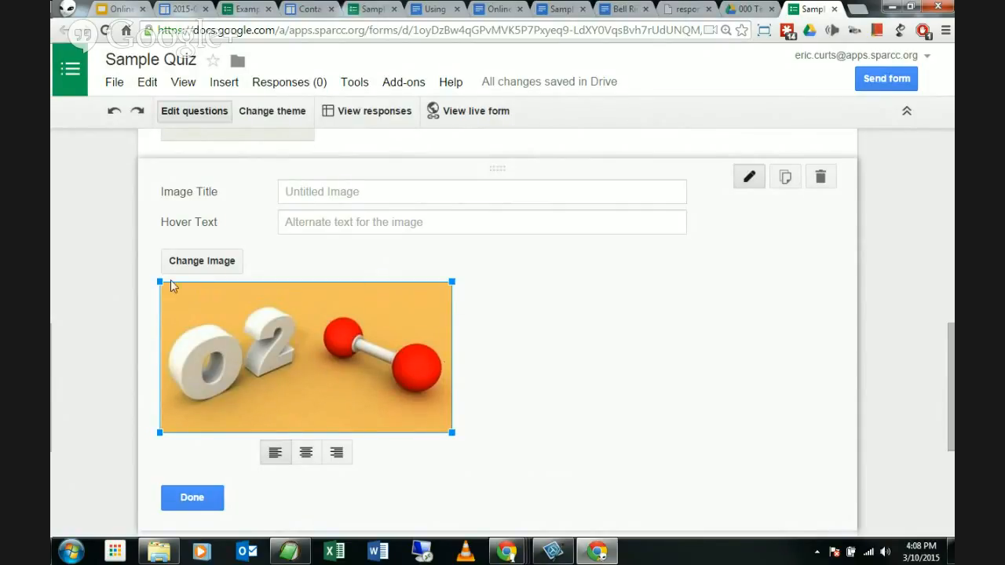
drag(445, 429, 416, 407)
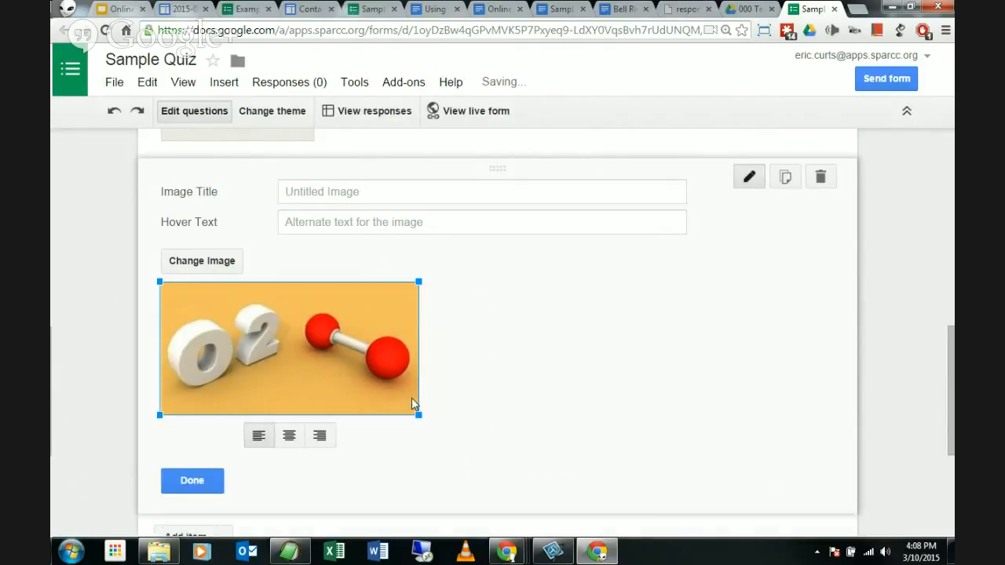
click(291, 439)
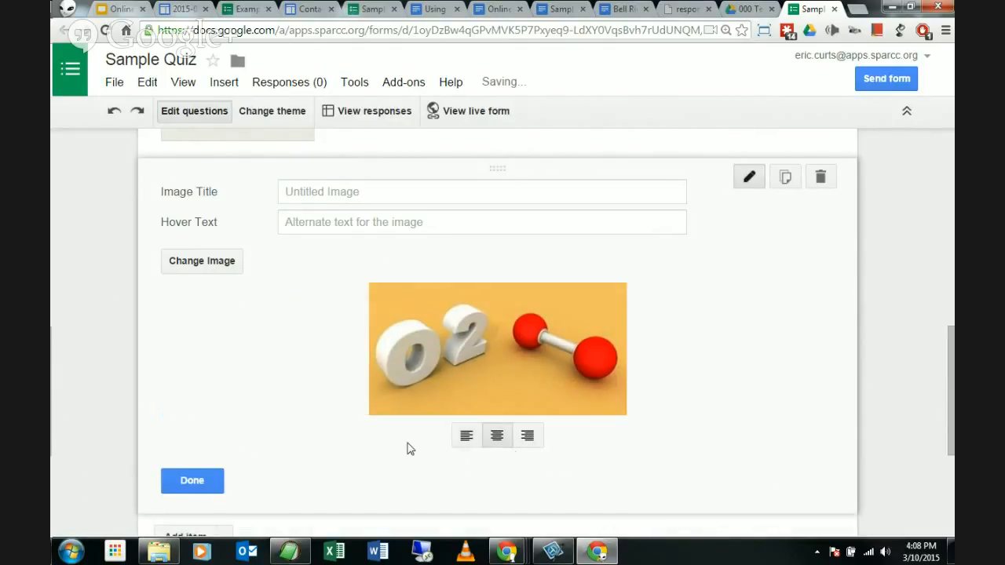
click(531, 437)
click(669, 436)
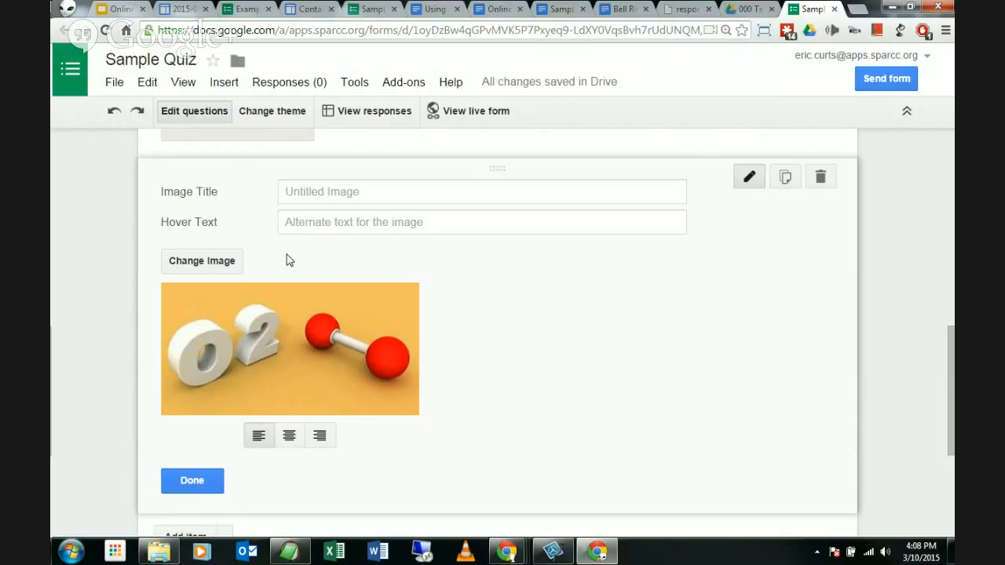
Step: Close the image item with Done and review the questions and O2 picture throughout the form
click(211, 488)
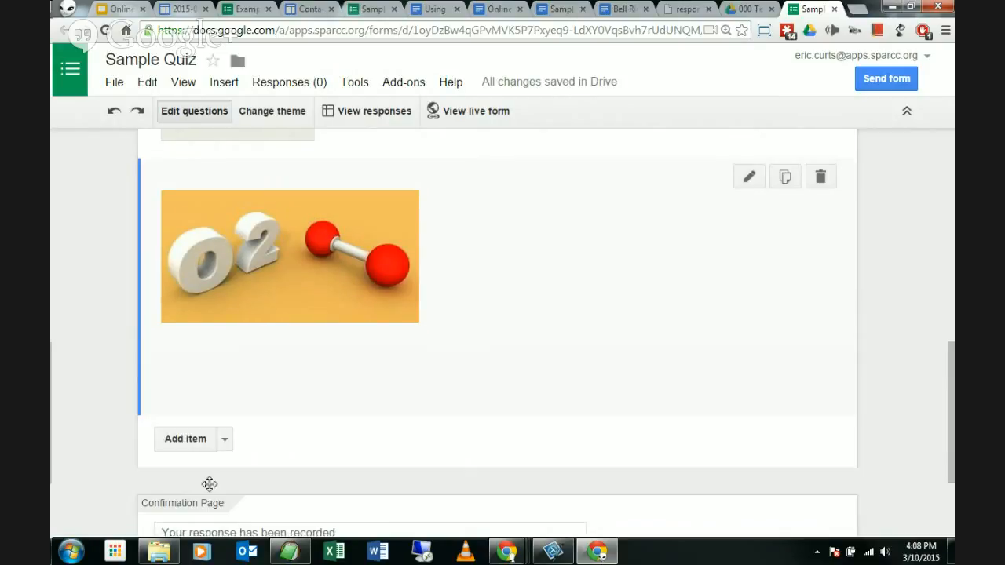
scroll(107, 332, up, 3)
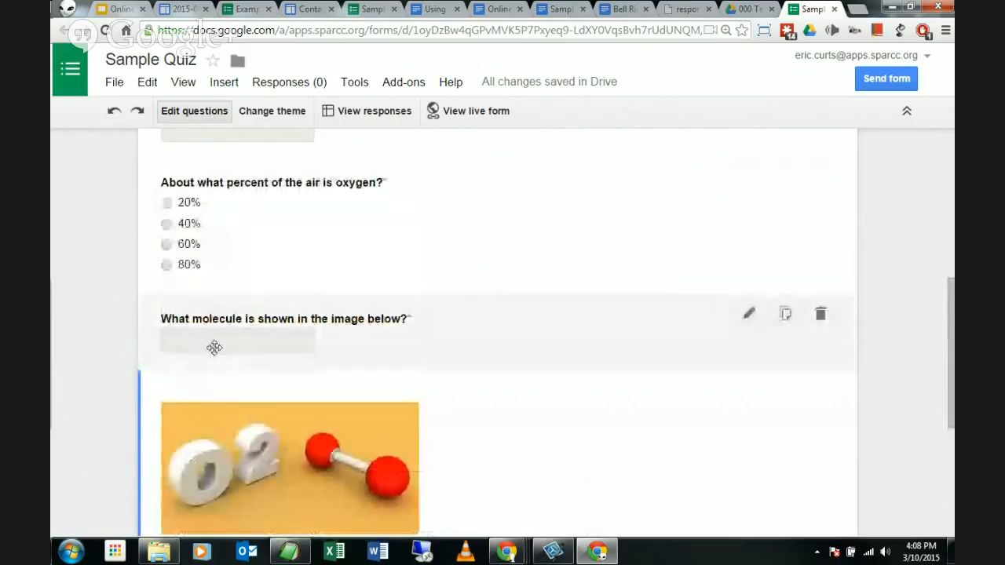
scroll(222, 397, down, 1)
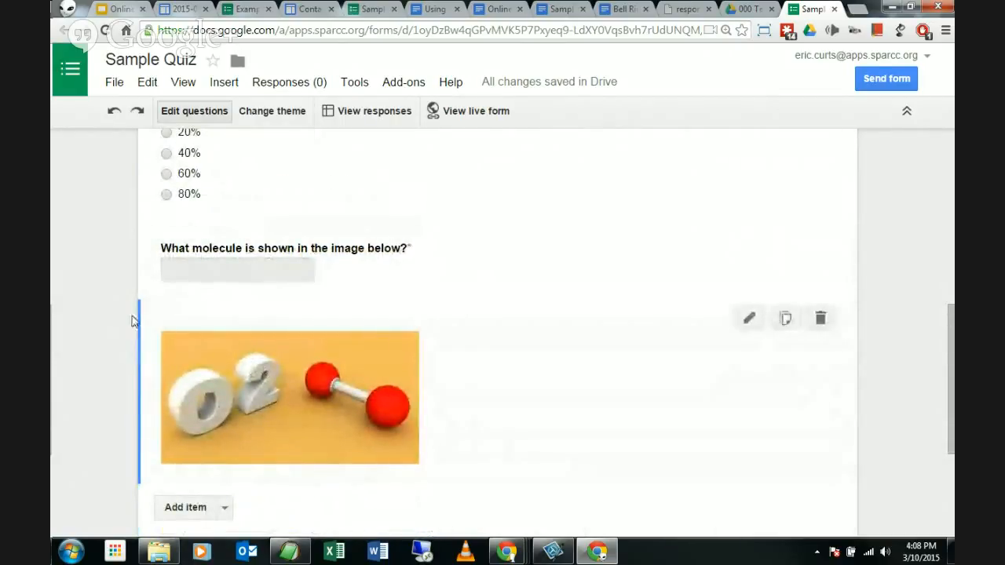
scroll(92, 321, up, 5)
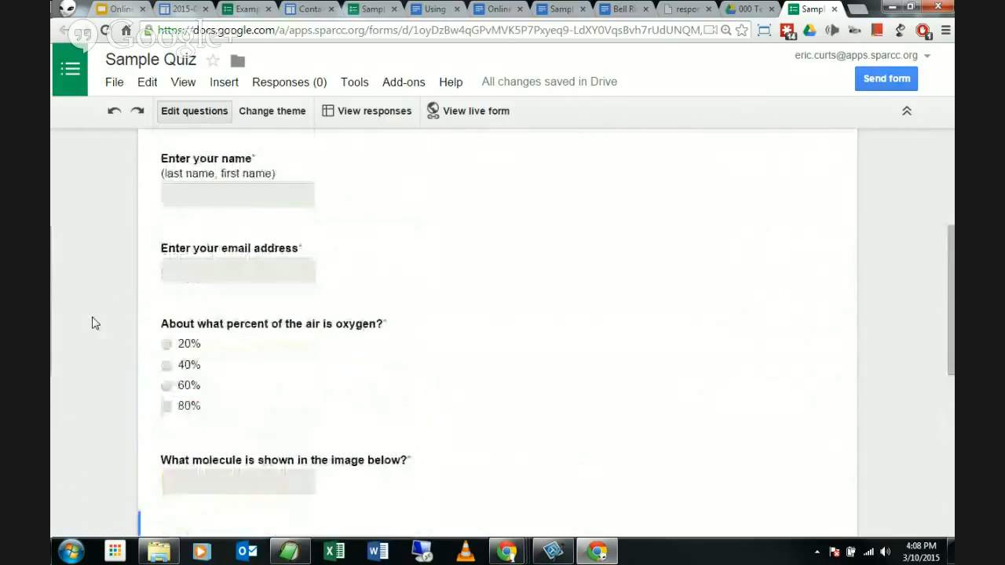
scroll(91, 327, down, 2)
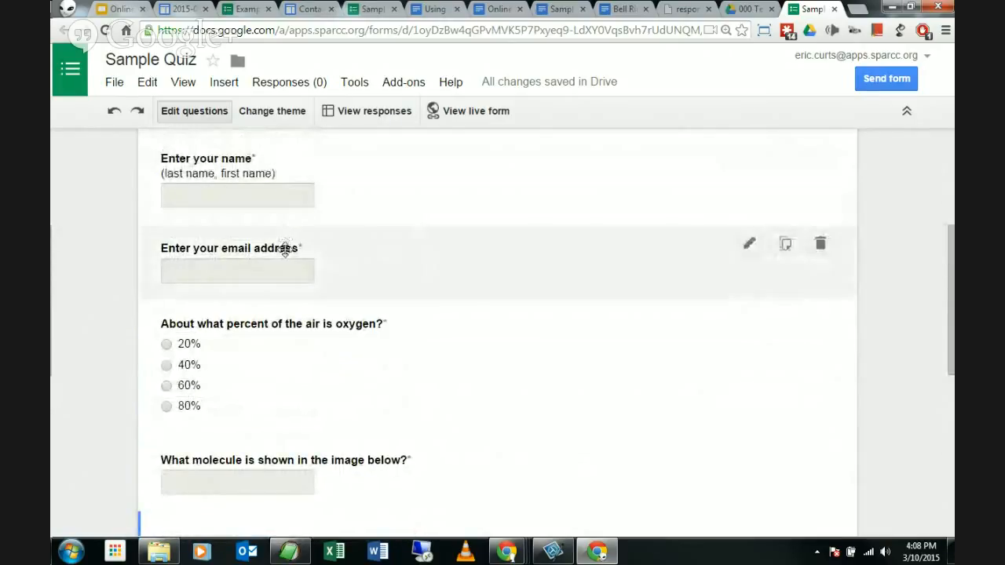
scroll(288, 259, down, 1)
scroll(291, 276, down, 1)
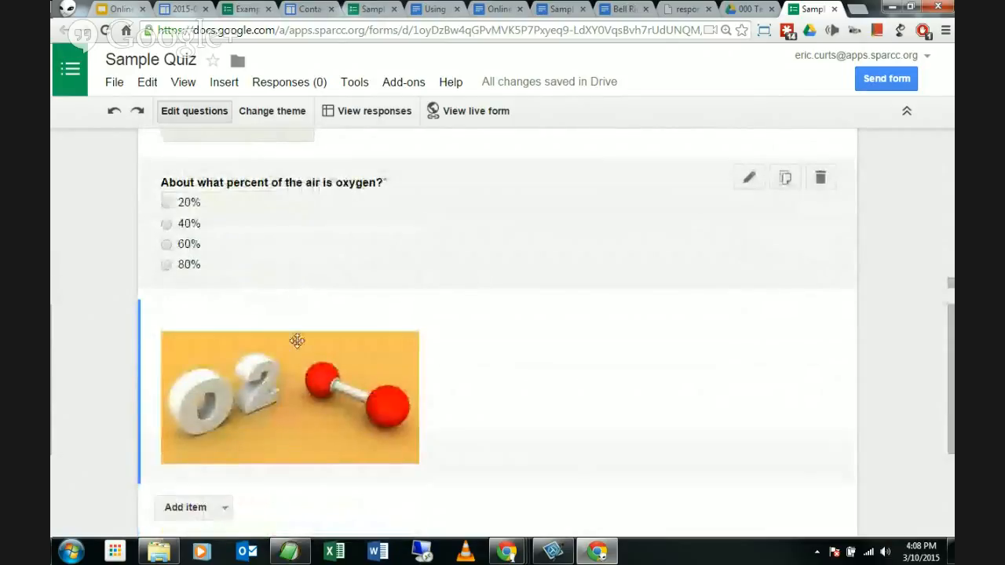
scroll(296, 340, down, 1)
scroll(106, 343, down, 1)
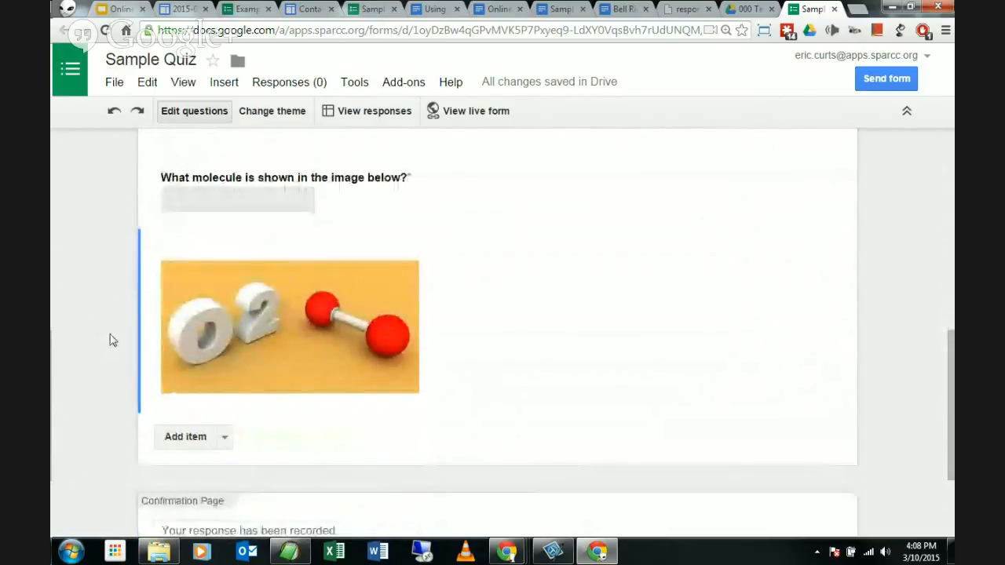
scroll(102, 350, down, 1)
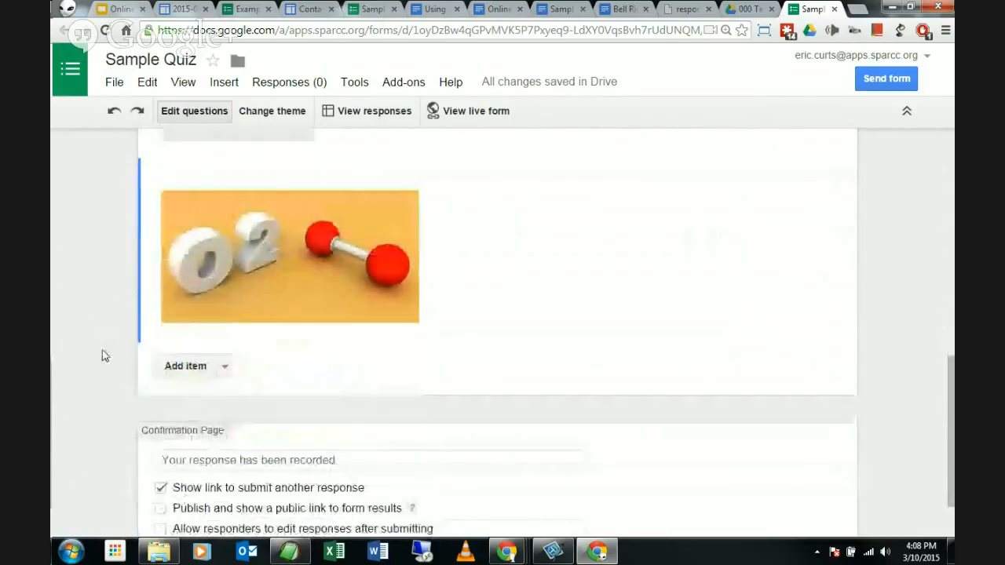
click(224, 369)
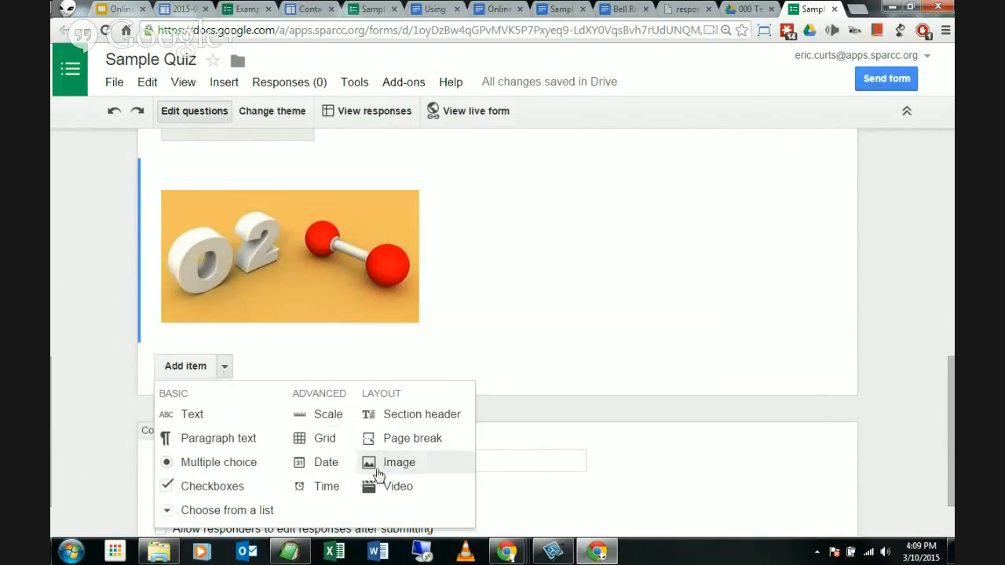
click(396, 490)
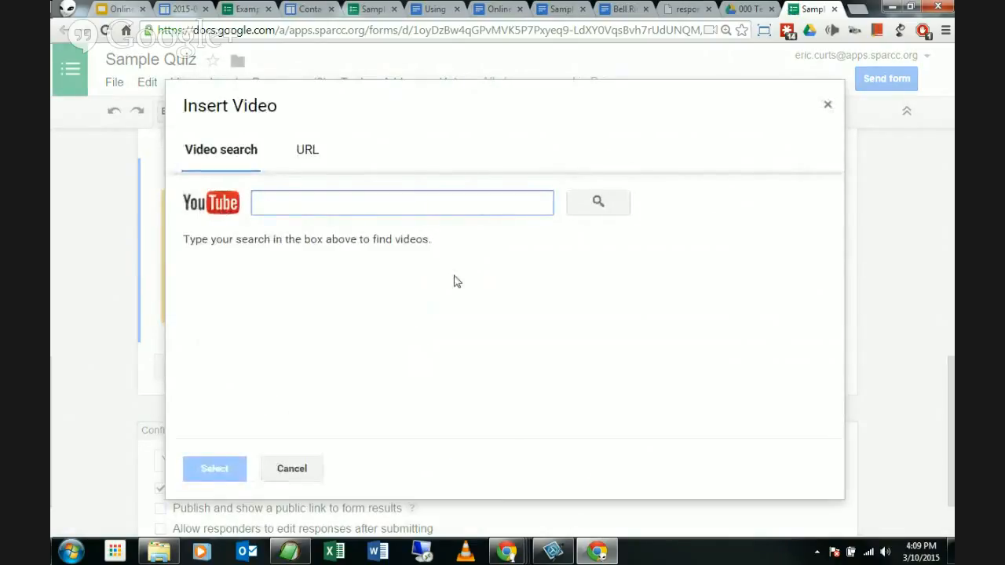
click(312, 154)
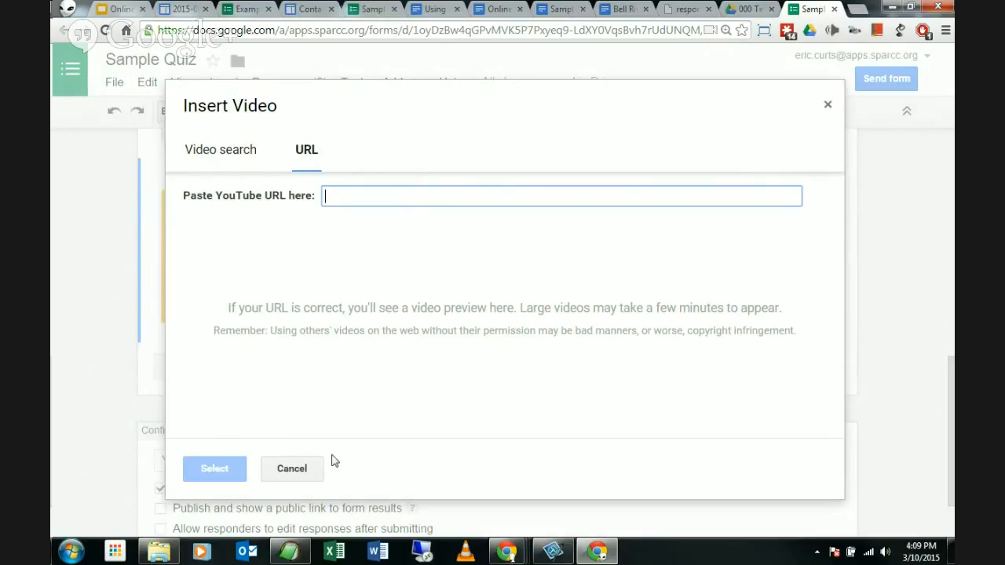
click(301, 468)
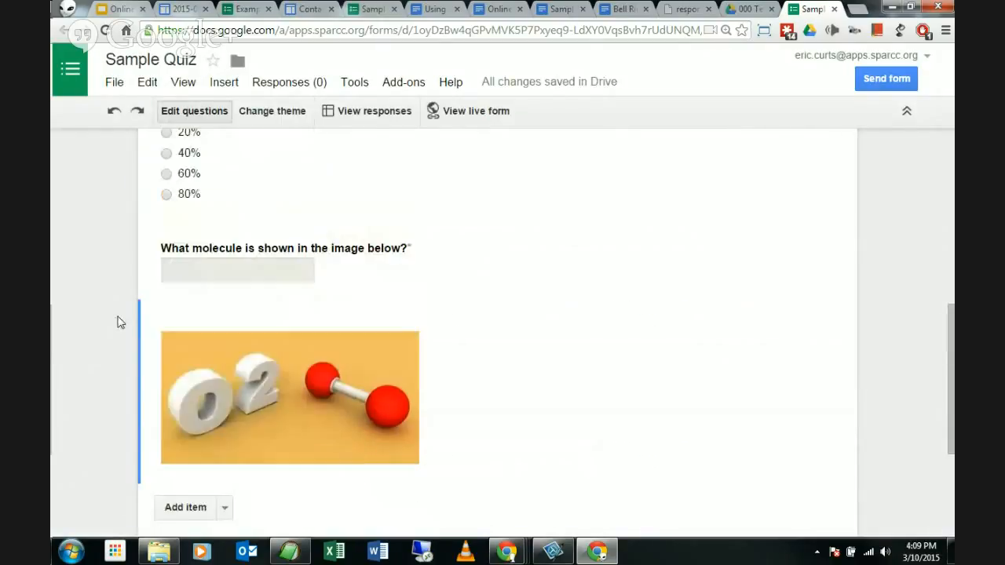
scroll(118, 322, up, 3)
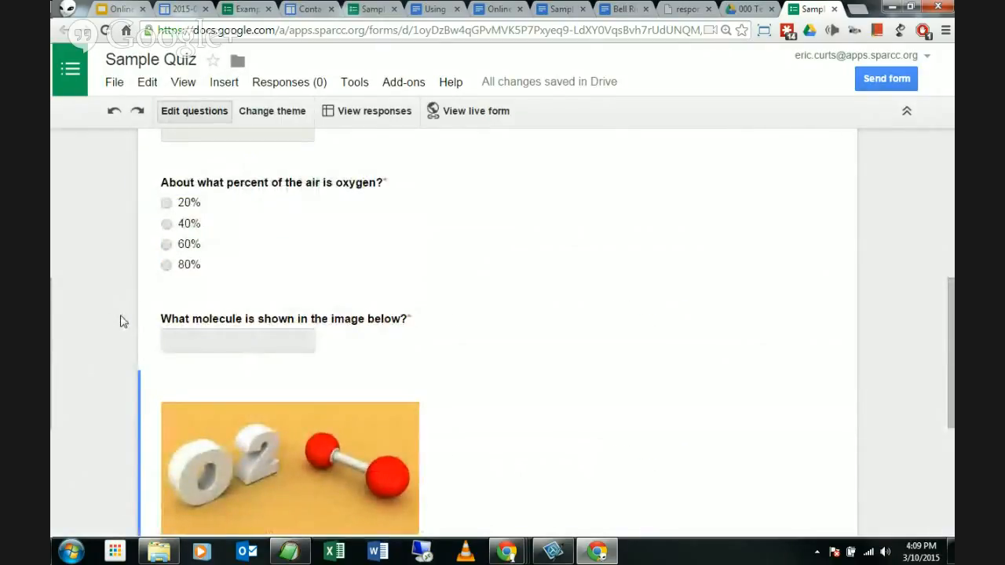
scroll(128, 308, up, 2)
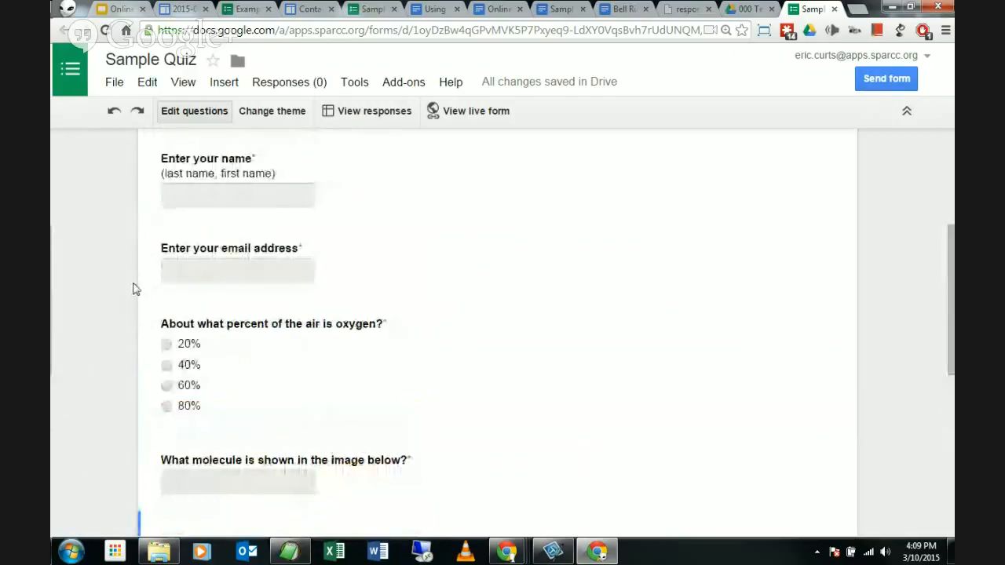
scroll(134, 297, down, 6)
scroll(129, 307, up, 6)
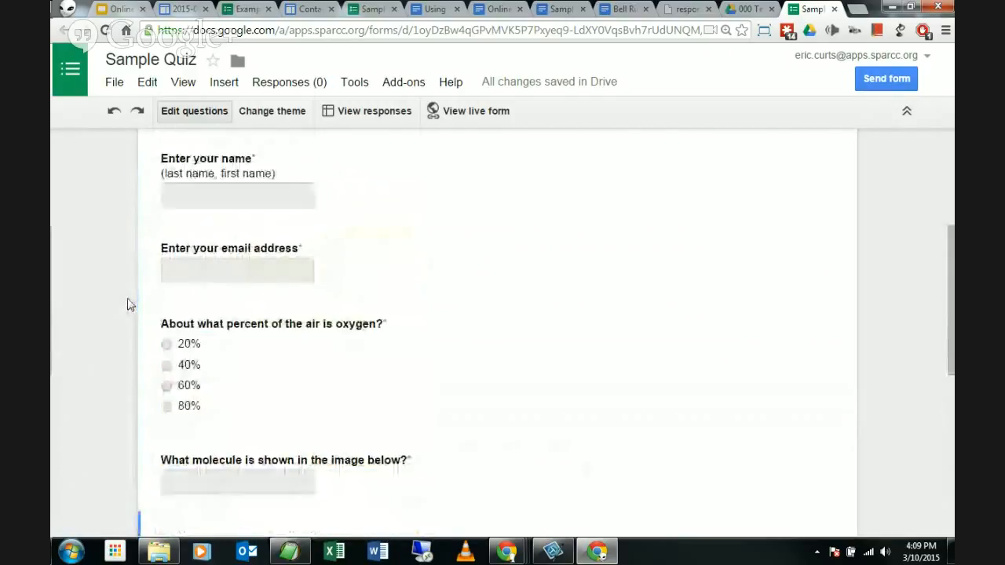
scroll(135, 292, down, 3)
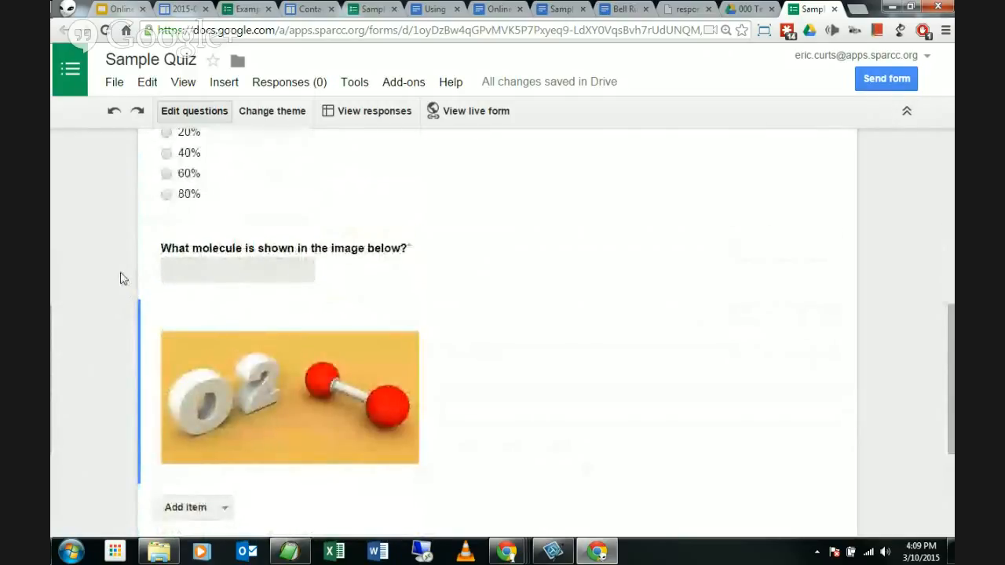
scroll(118, 278, down, 1)
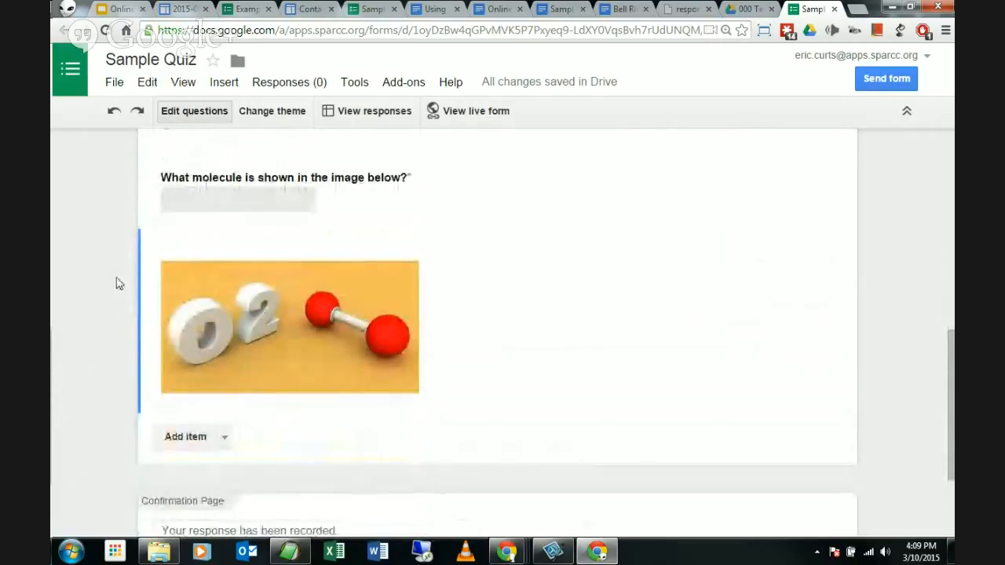
scroll(116, 283, up, 2)
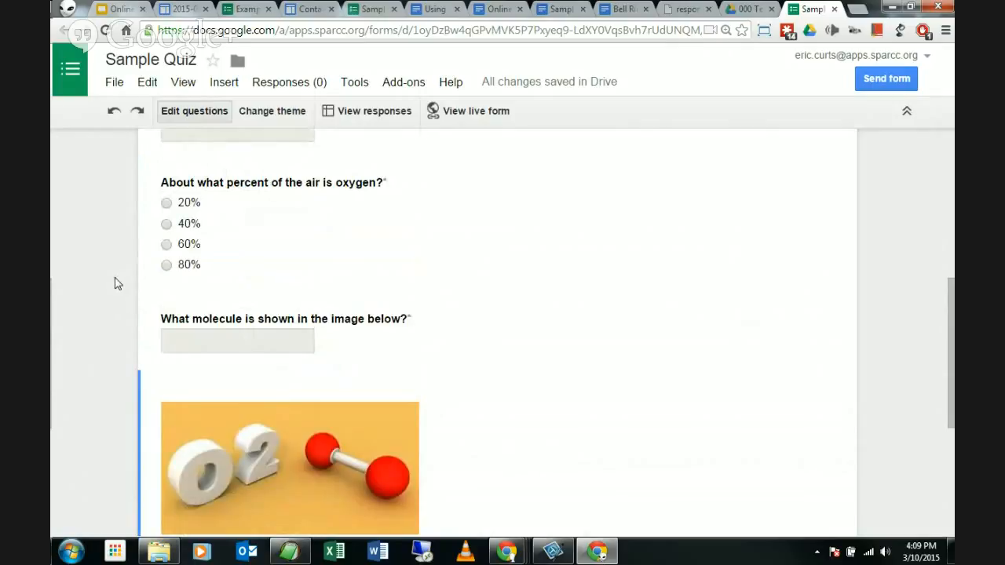
scroll(117, 283, down, 3)
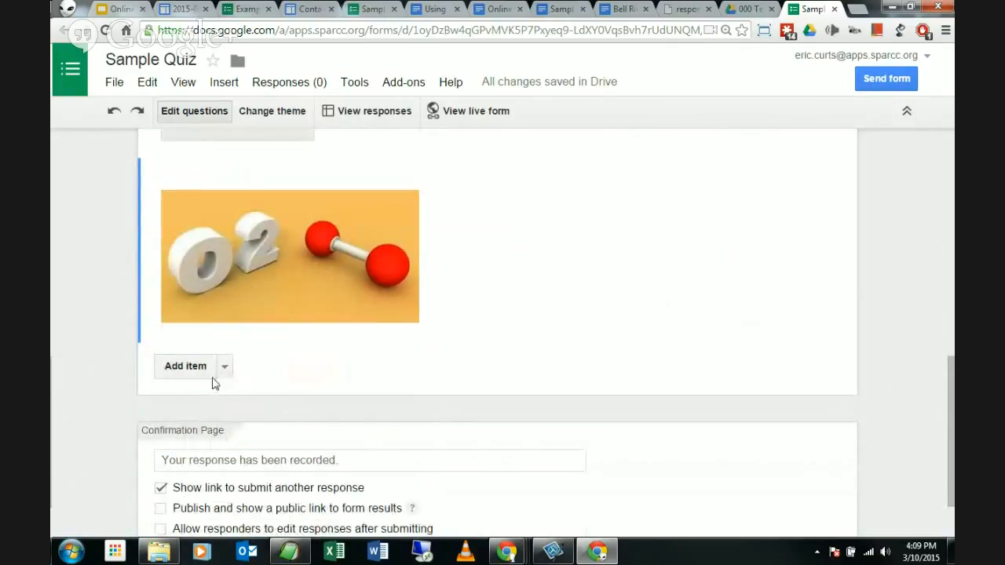
scroll(94, 332, up, 2)
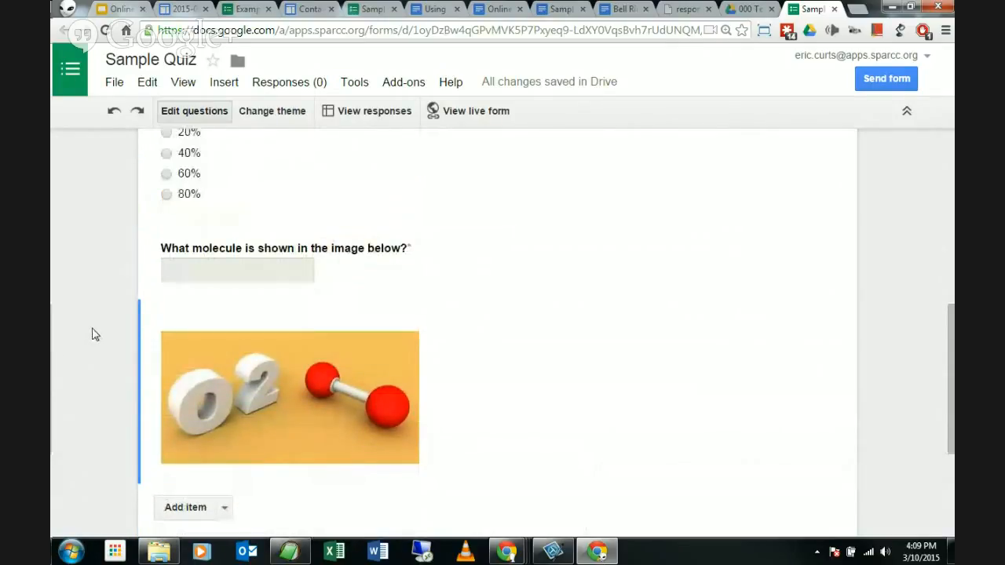
scroll(92, 334, up, 1)
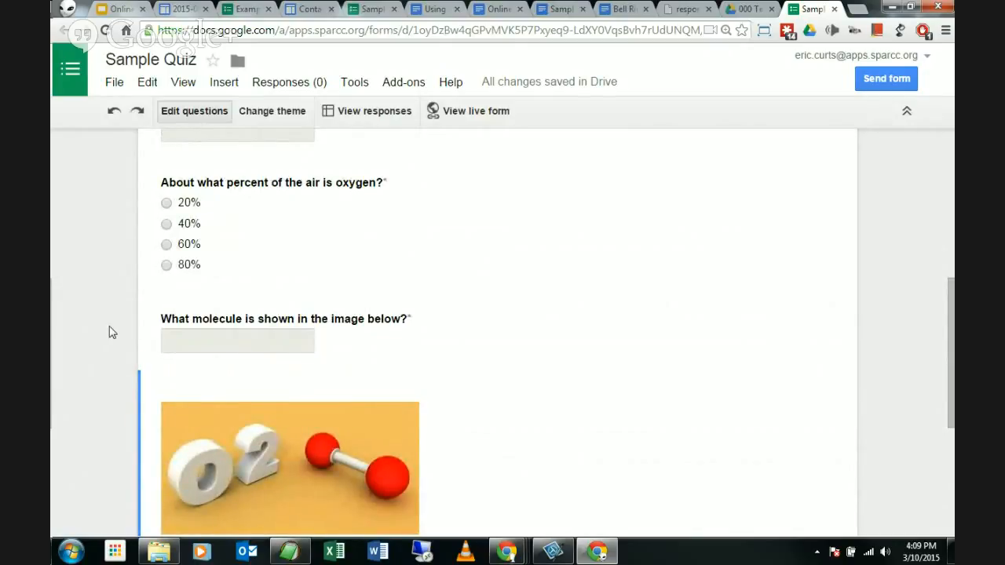
scroll(99, 322, up, 1)
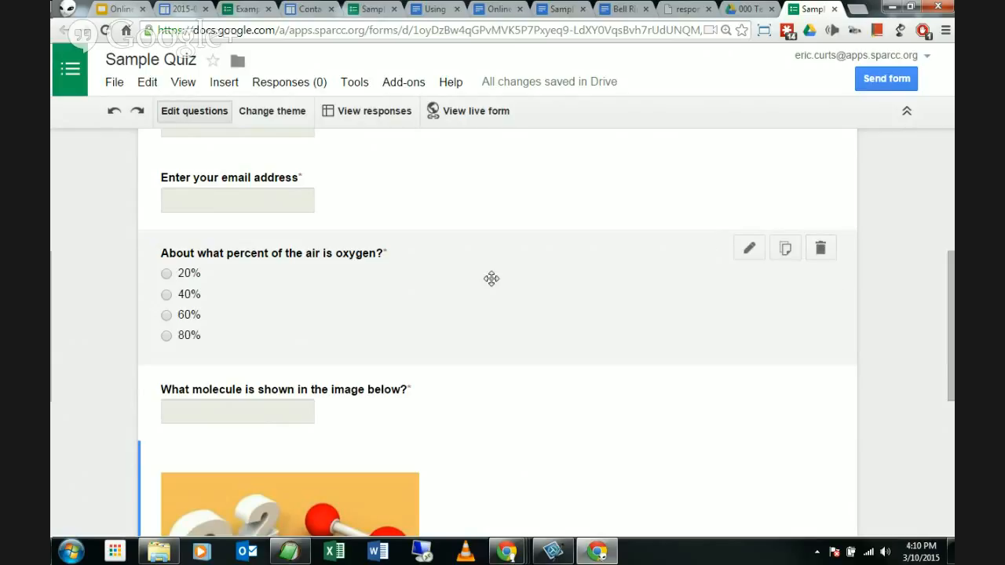
scroll(220, 299, down, 3)
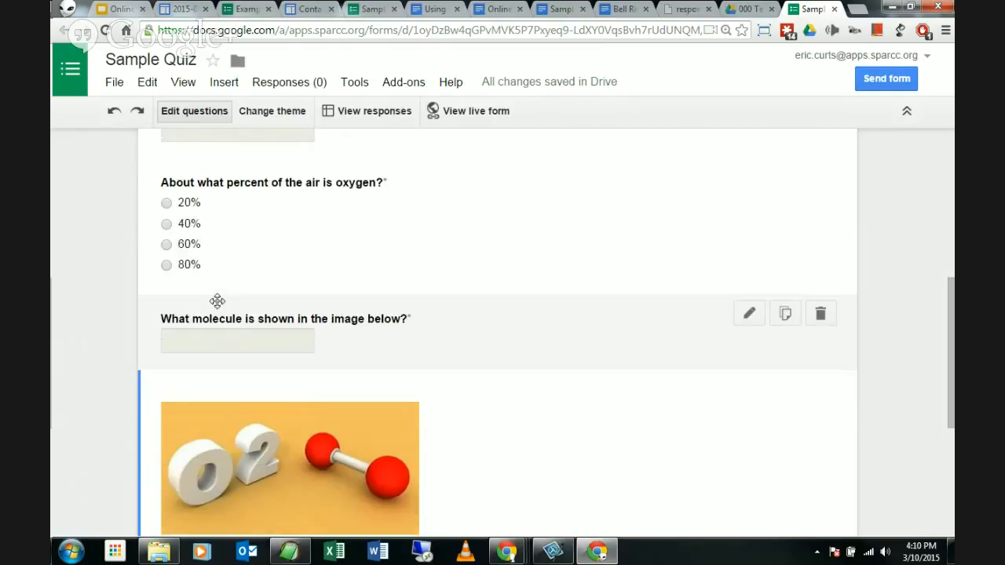
scroll(150, 283, up, 5)
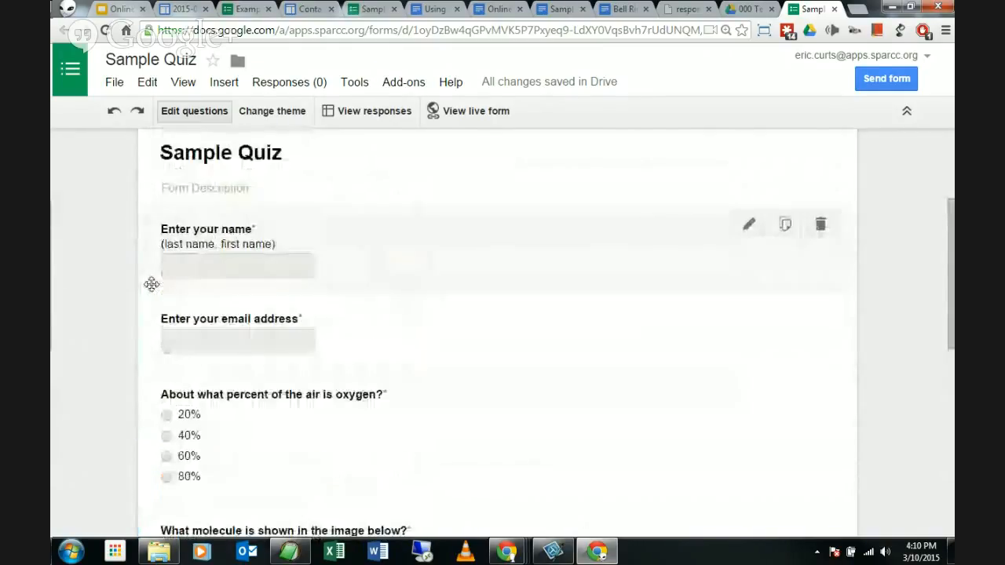
scroll(148, 287, down, 4)
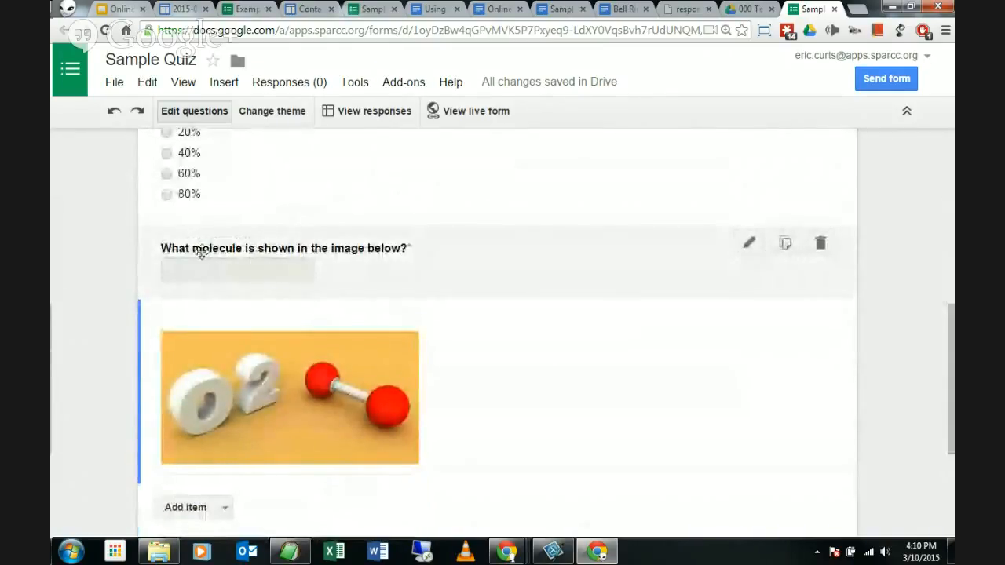
scroll(119, 258, up, 2)
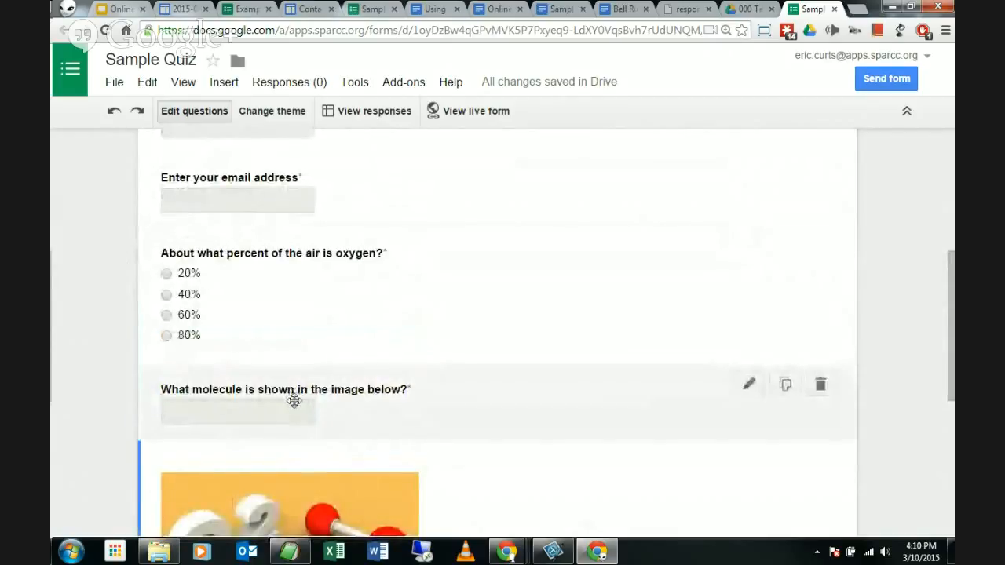
mouse_move(394, 228)
scroll(473, 304, down, 1)
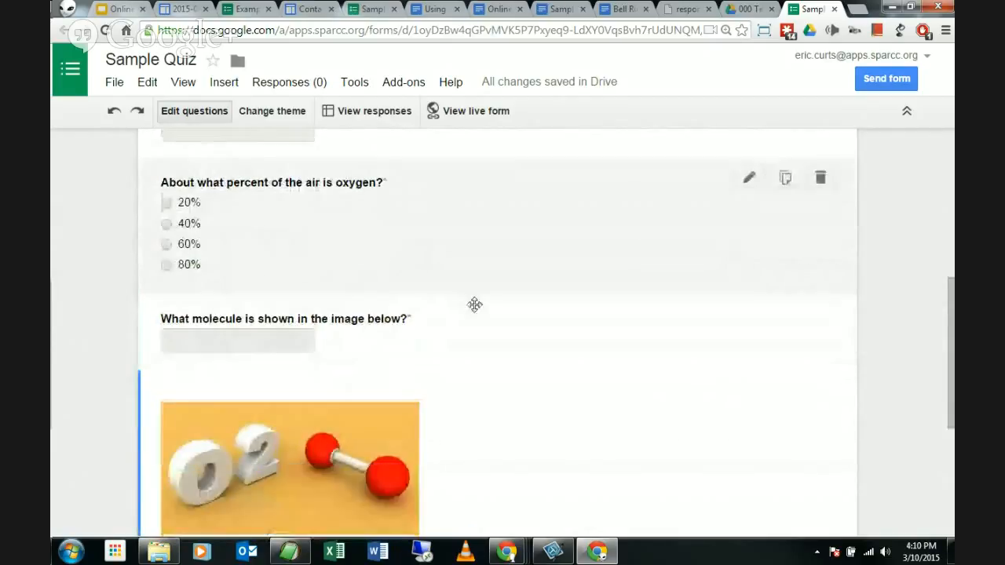
mouse_move(508, 346)
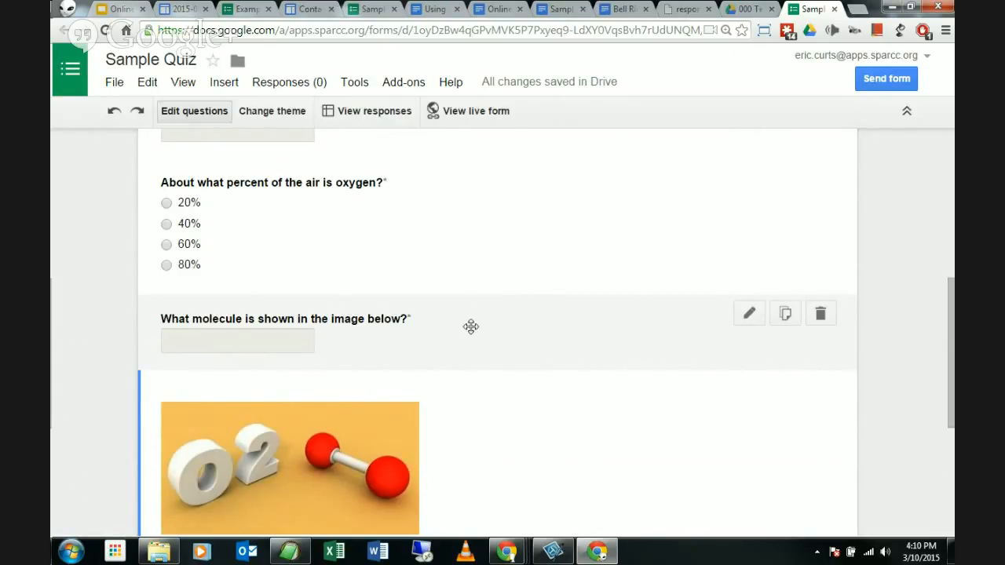
click(485, 326)
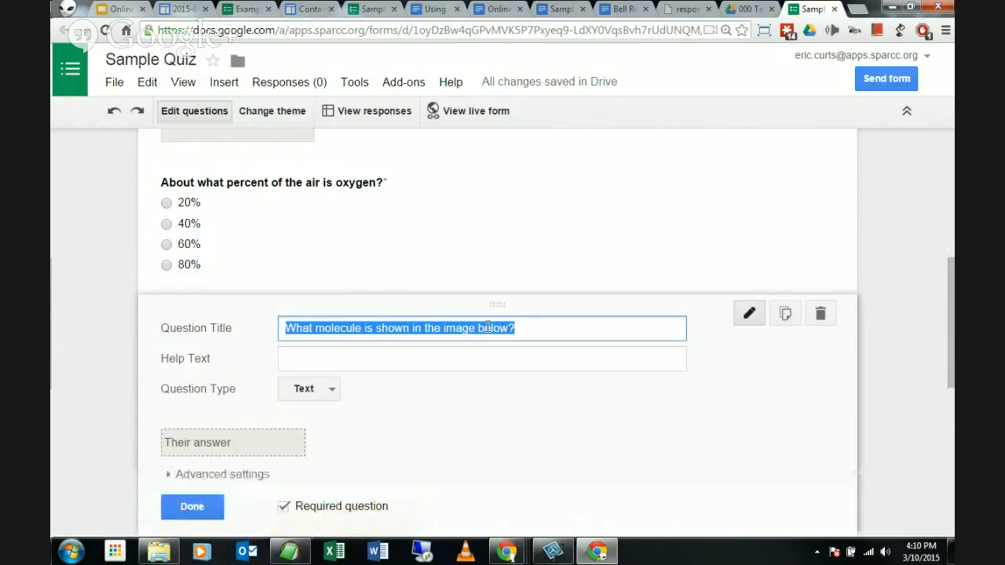
scroll(485, 330, down, 1)
click(207, 444)
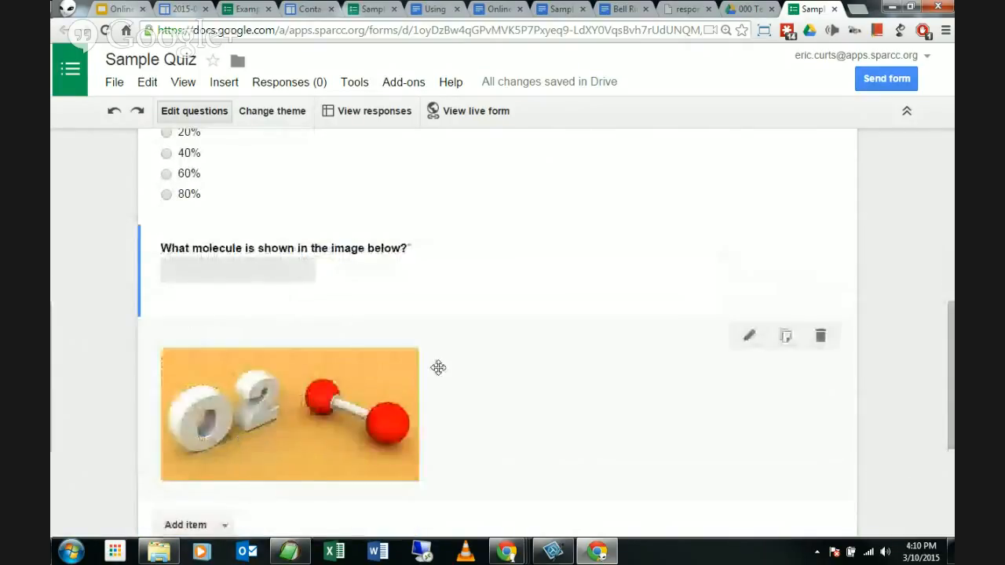
scroll(523, 334, up, 1)
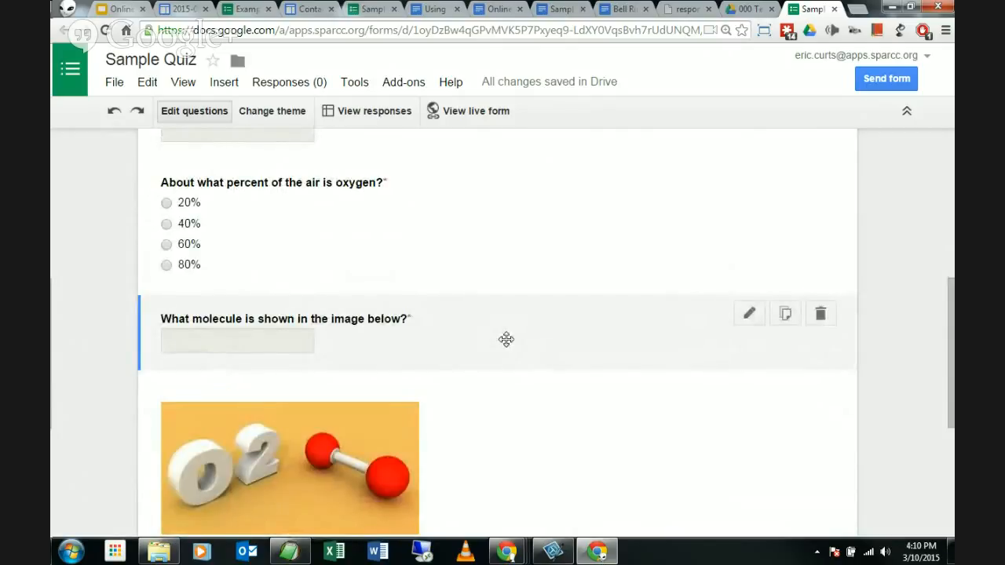
drag(506, 339, 536, 343)
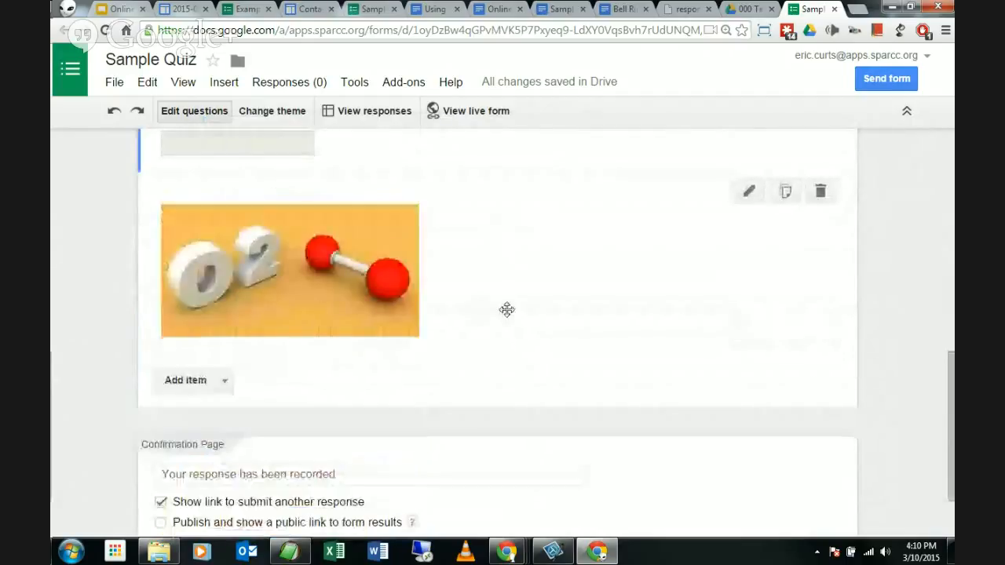
scroll(506, 307, up, 2)
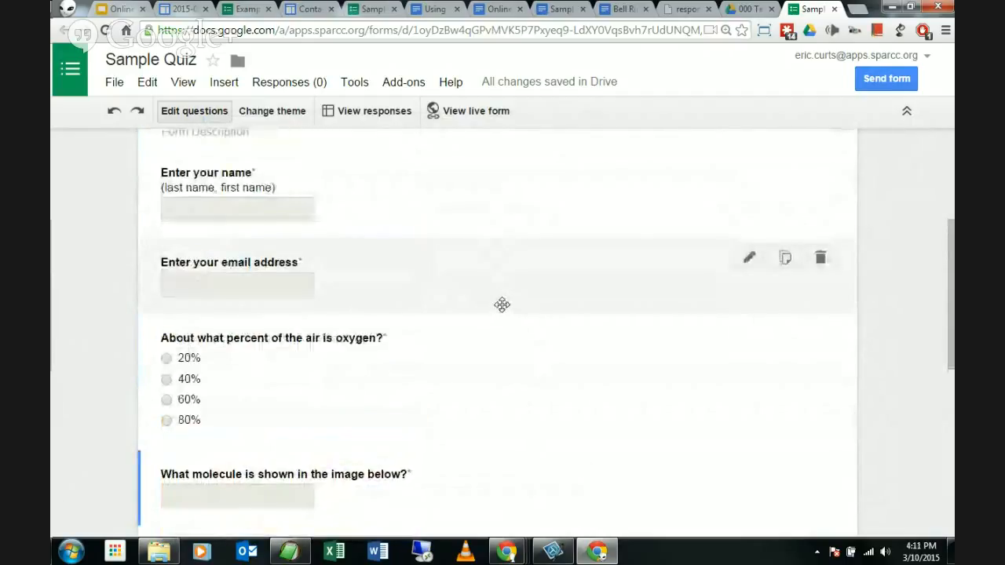
scroll(504, 303, up, 3)
scroll(491, 305, down, 4)
scroll(362, 310, down, 2)
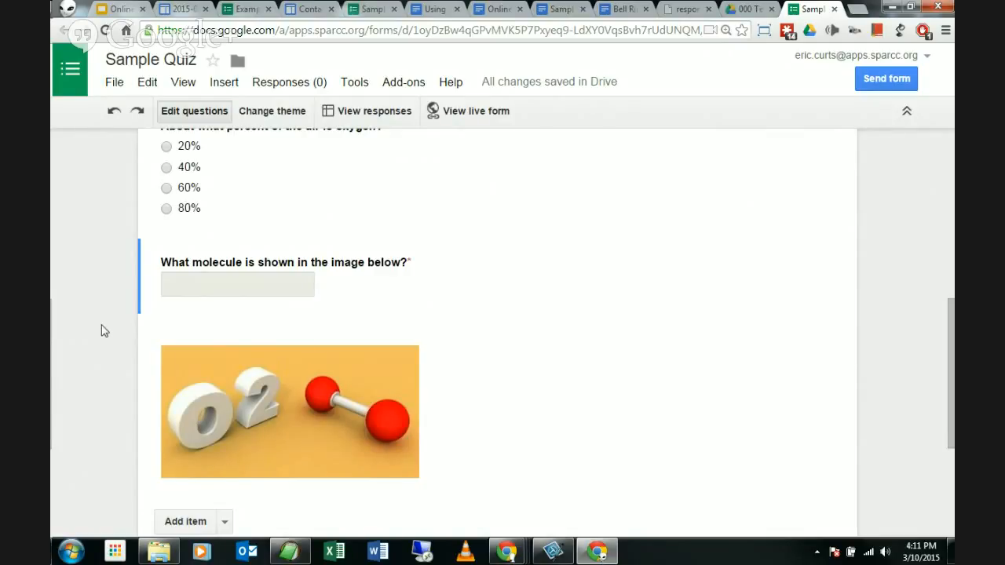
scroll(105, 326, down, 3)
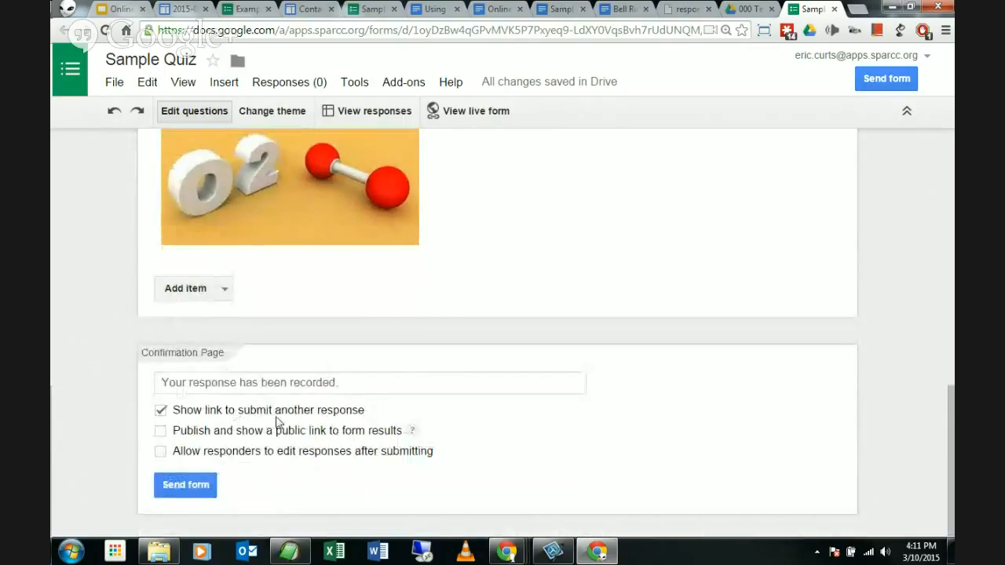
scroll(139, 376, up, 10)
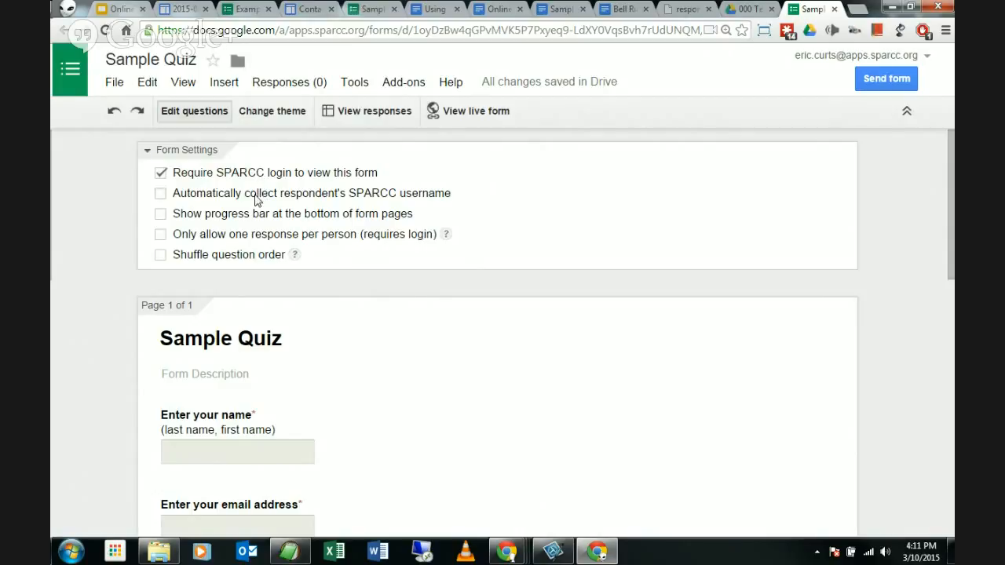
Step: Zoom the browser page to 150%
key(ctrl+plus)
key(ctrl+plus)
key(ctrl+plus)
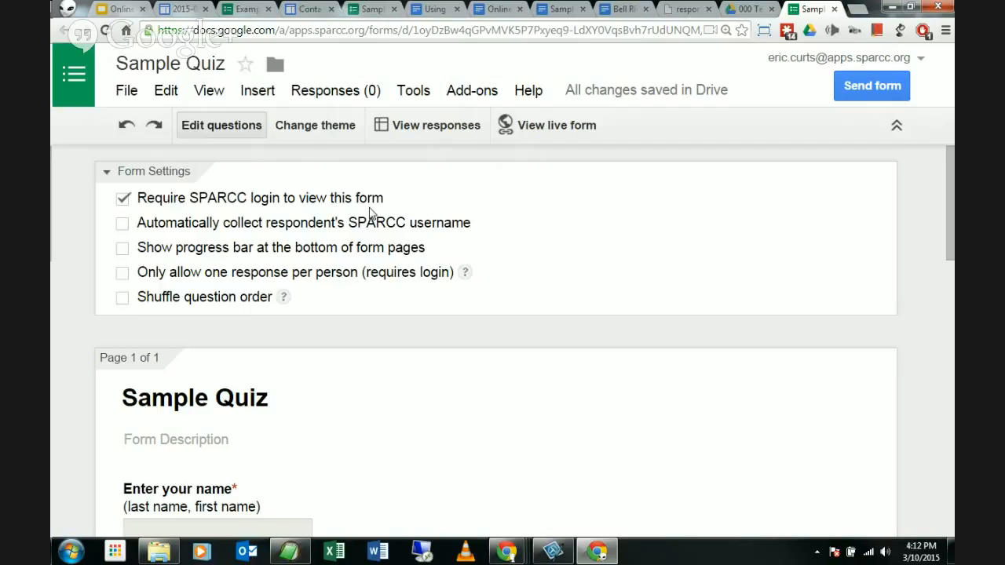
Step: Turn on 'Automatically collect respondent's SPARCC username' in Form Settings
click(121, 226)
scroll(432, 259, down, 3)
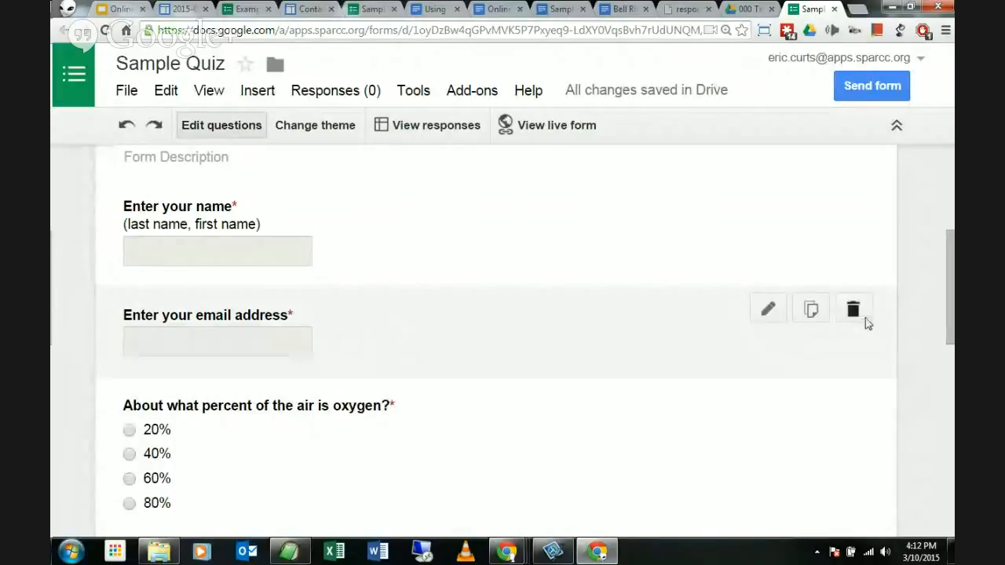
scroll(434, 325, up, 1)
scroll(434, 324, up, 3)
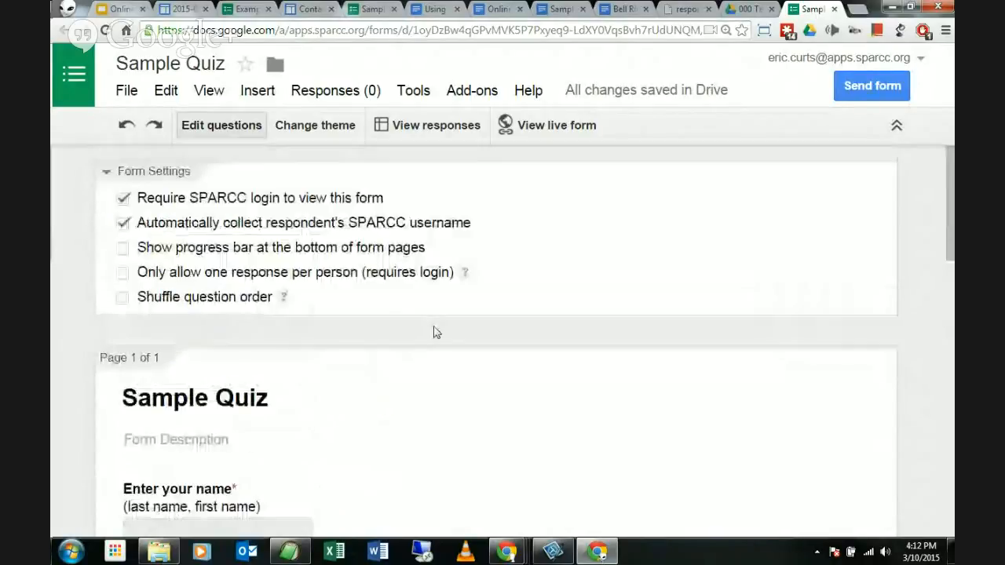
scroll(432, 330, down, 3)
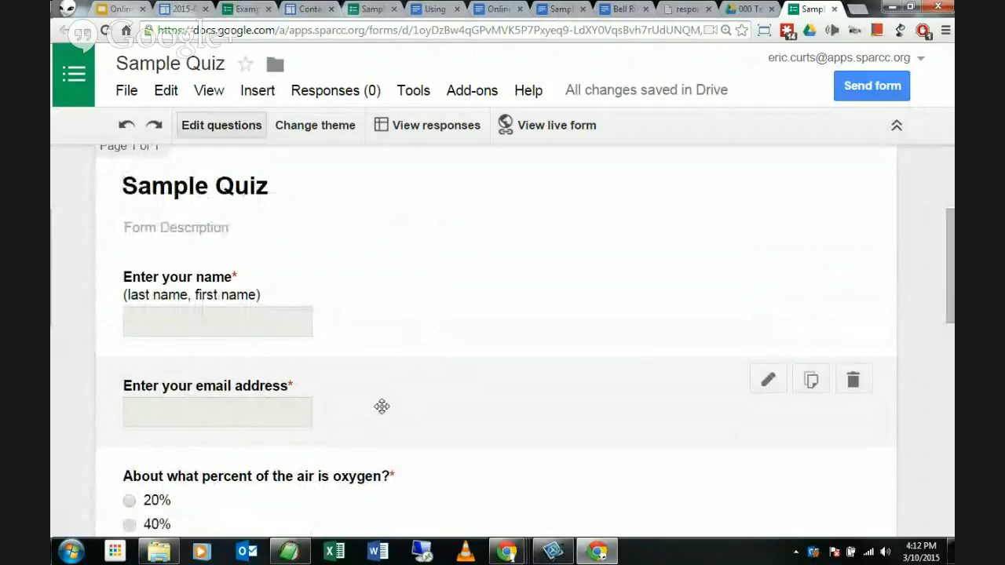
scroll(381, 404, up, 3)
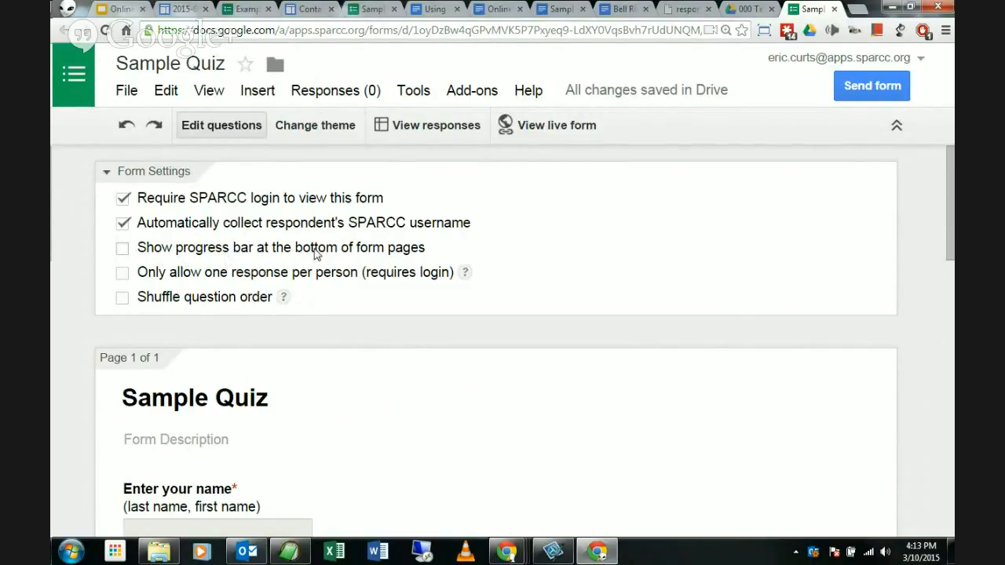
Step: Toggle 'Only allow one response per person' on and back off, keeping multiple responses allowed
click(123, 275)
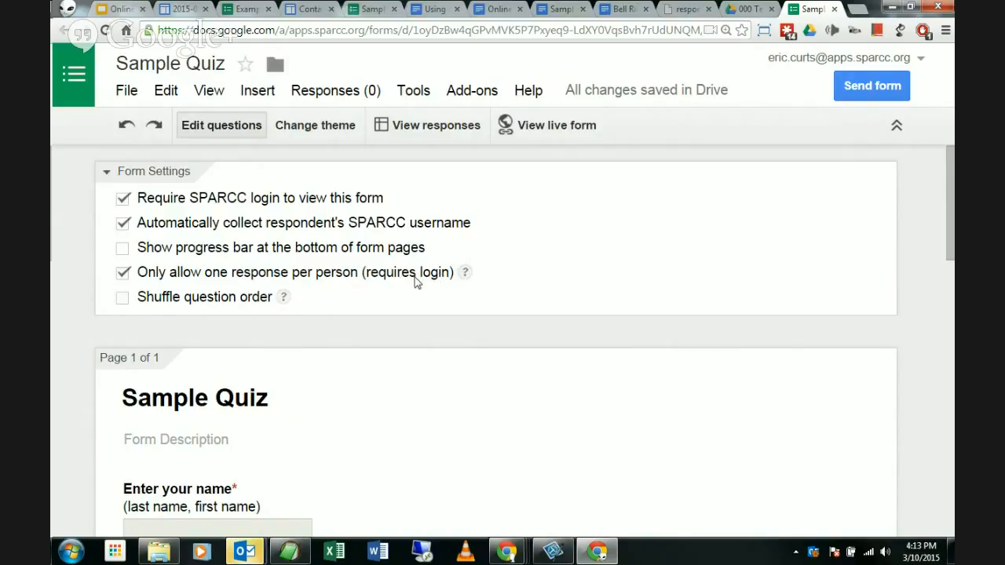
click(123, 273)
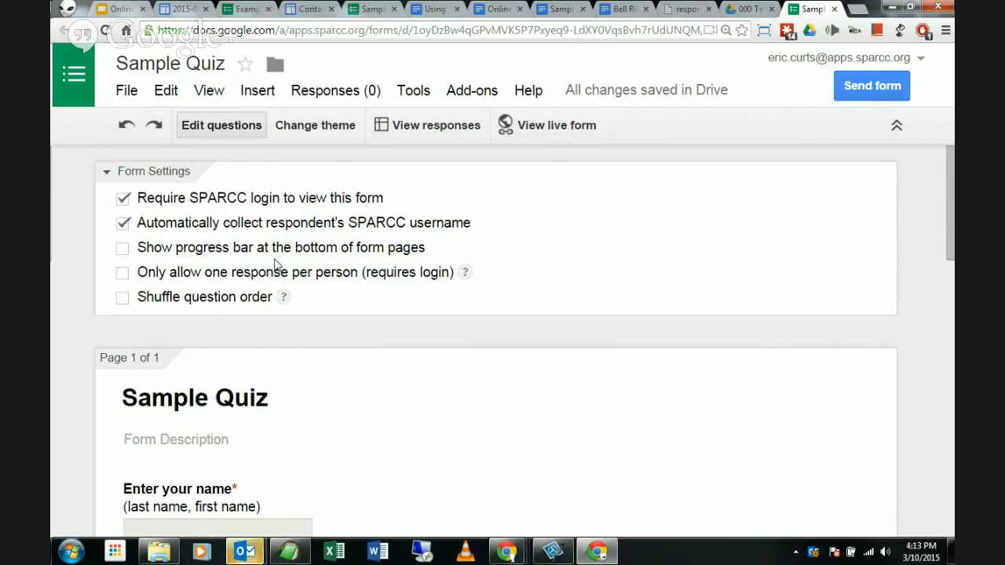
scroll(263, 249, down, 1)
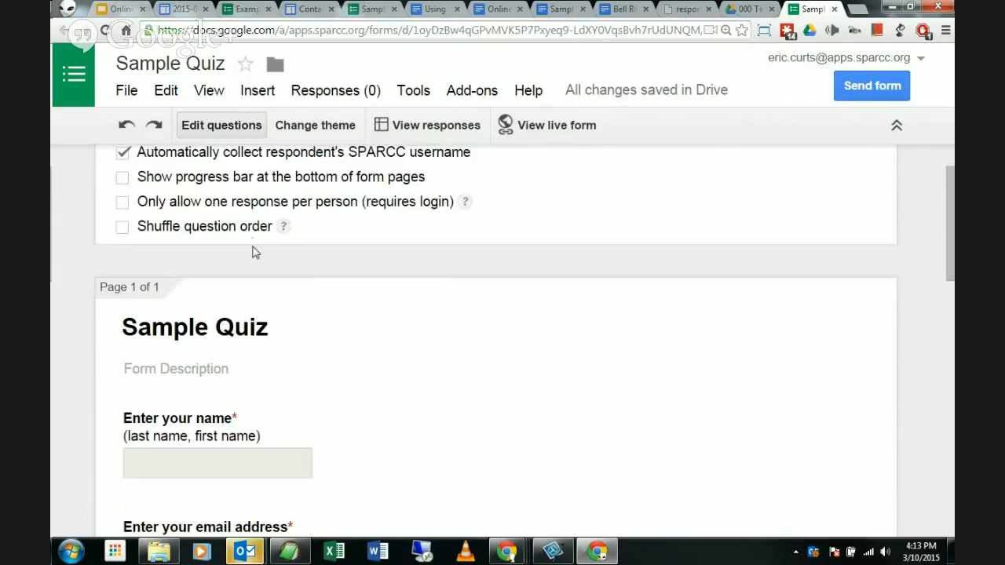
scroll(267, 247, up, 1)
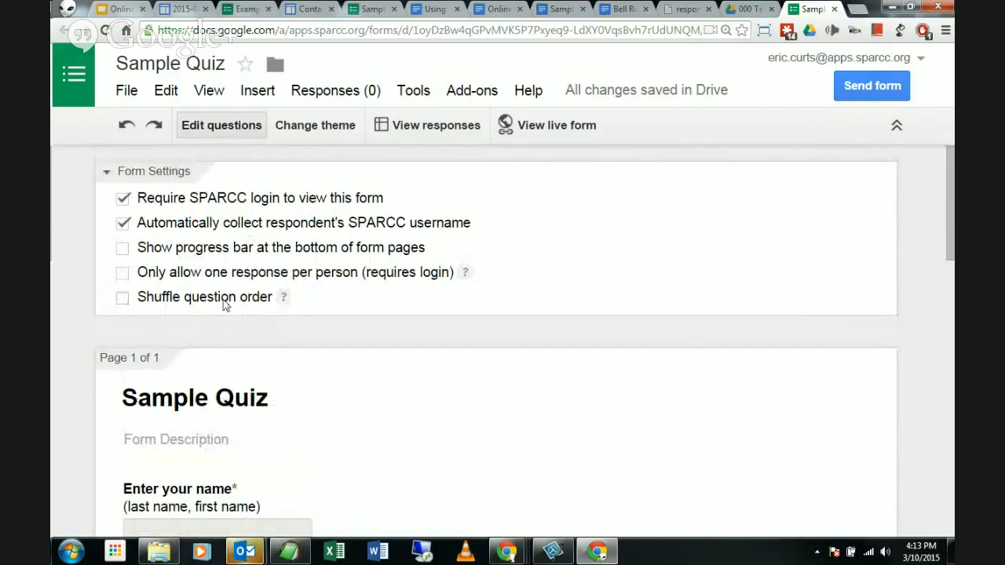
scroll(339, 296, down, 7)
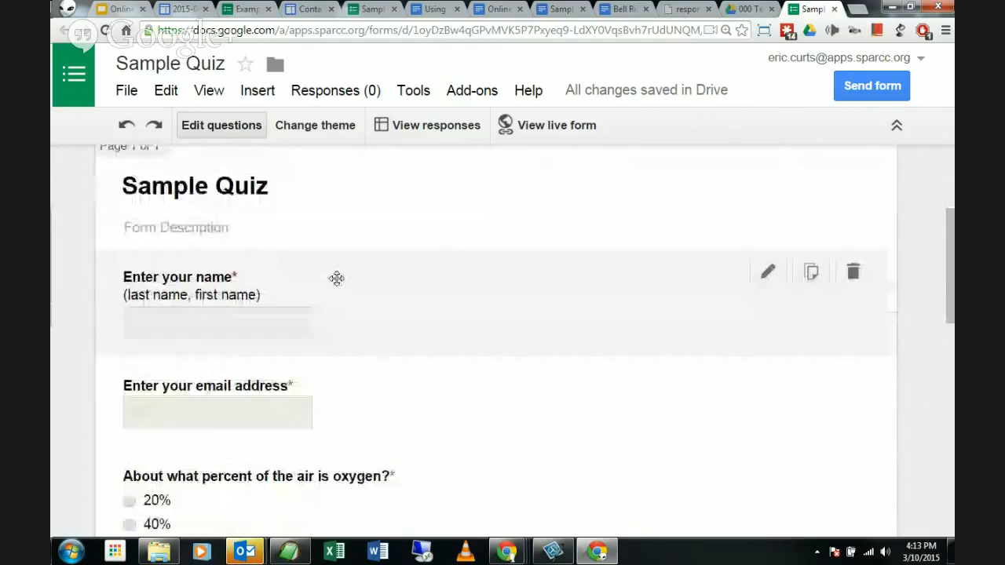
scroll(338, 269, up, 7)
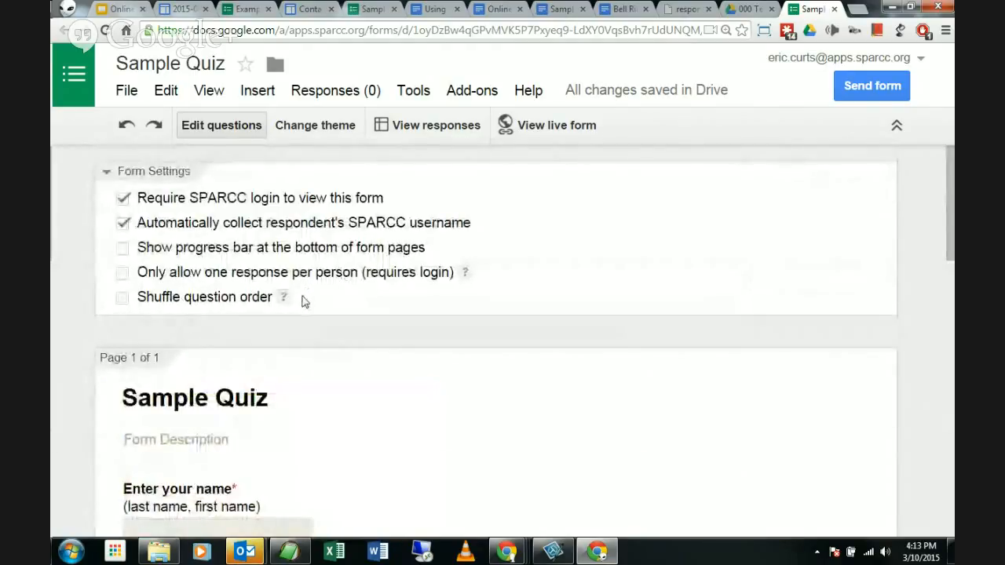
scroll(305, 294, down, 3)
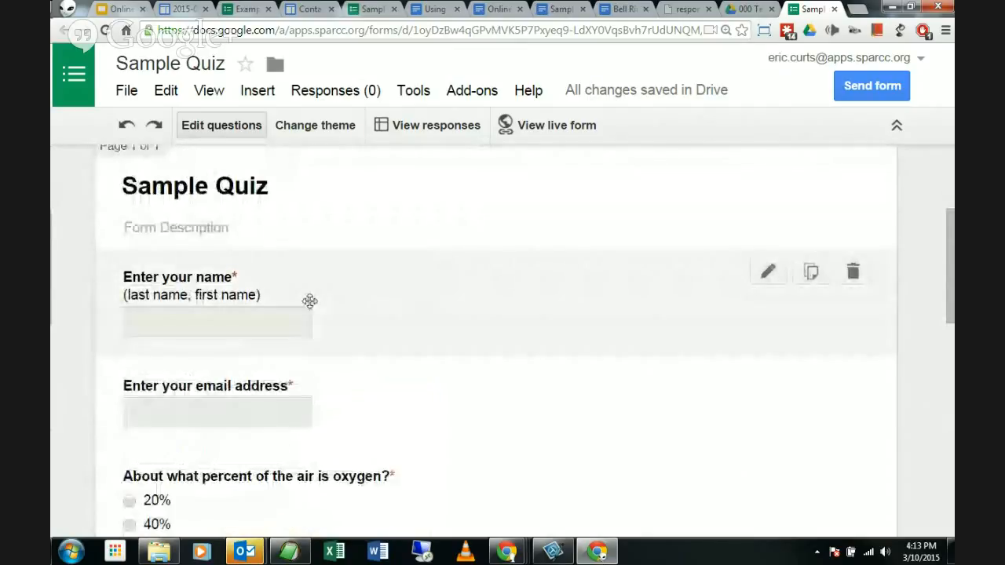
scroll(402, 314, down, 4)
scroll(400, 314, down, 2)
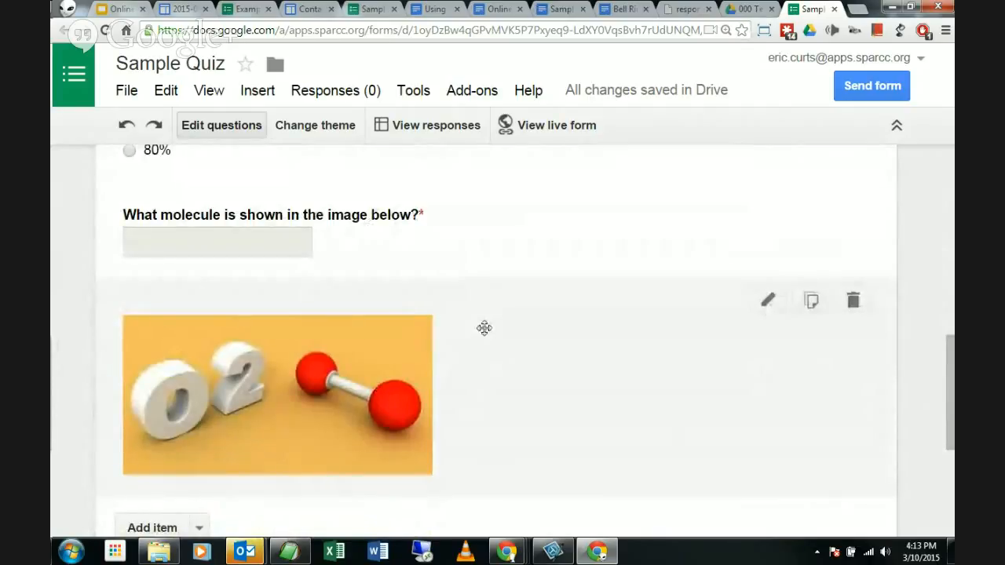
scroll(479, 328, up, 1)
scroll(447, 343, down, 1)
scroll(424, 337, up, 8)
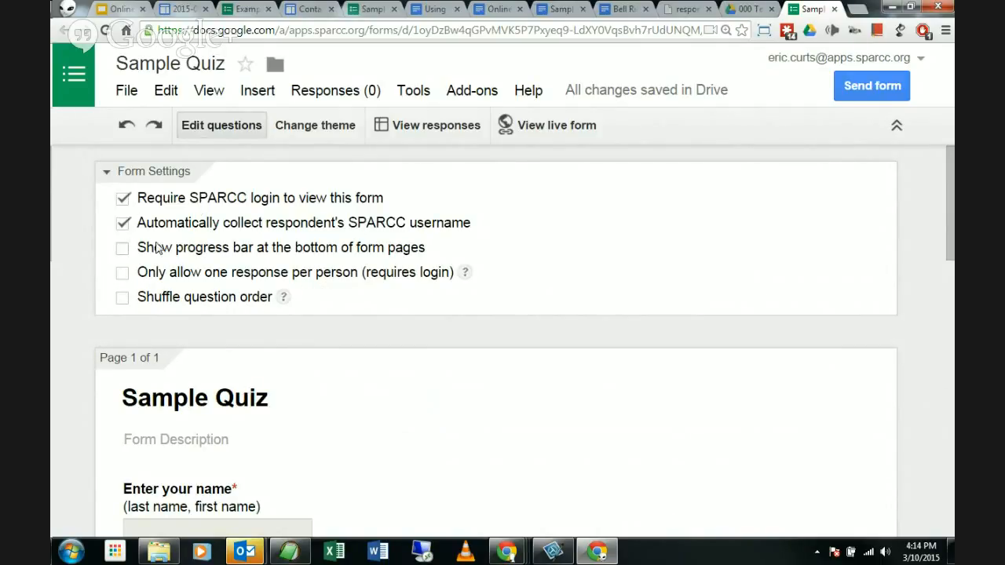
Step: Untick username collection and 'Require SPARCC login', confirming the sign-in change with OK
click(124, 224)
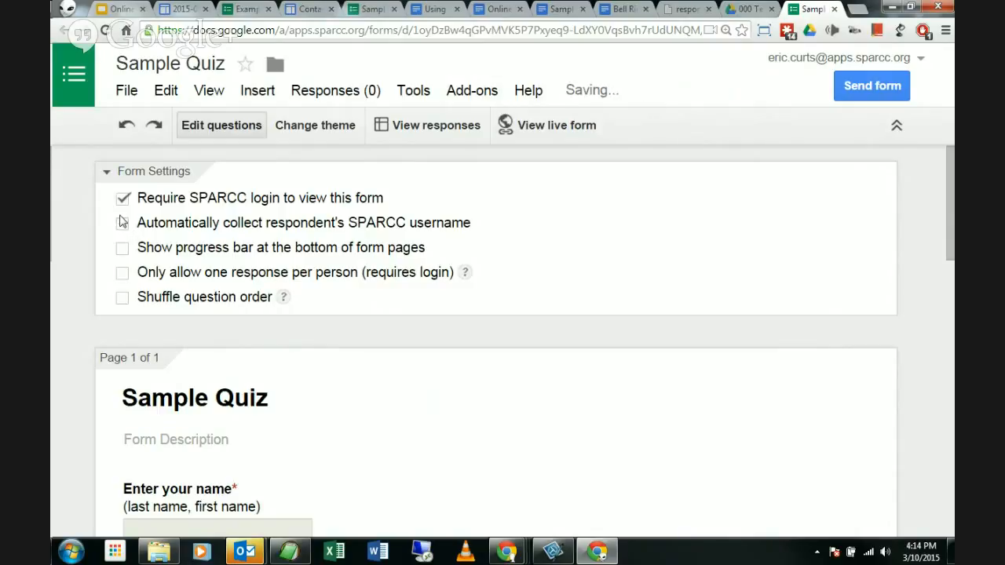
click(123, 198)
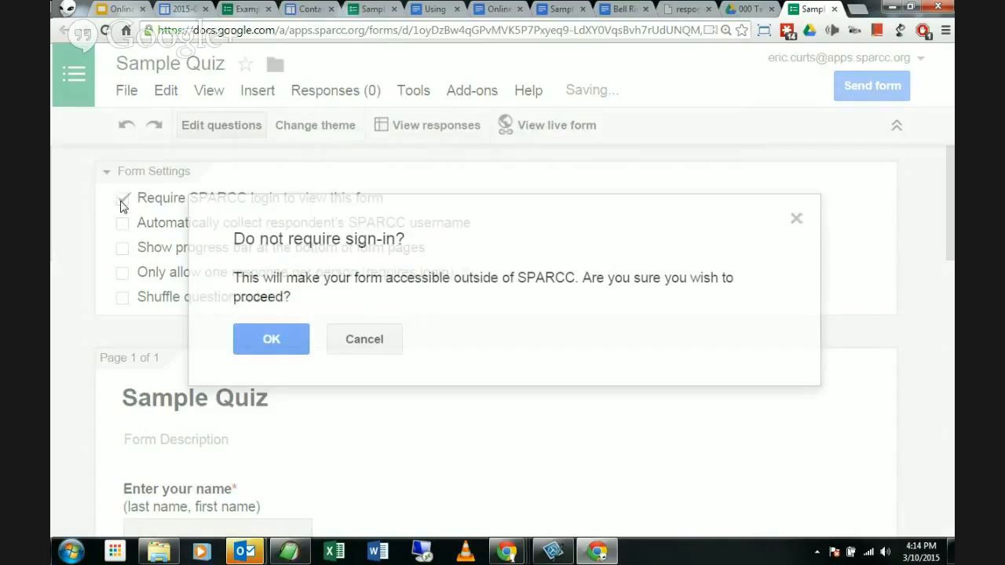
click(269, 340)
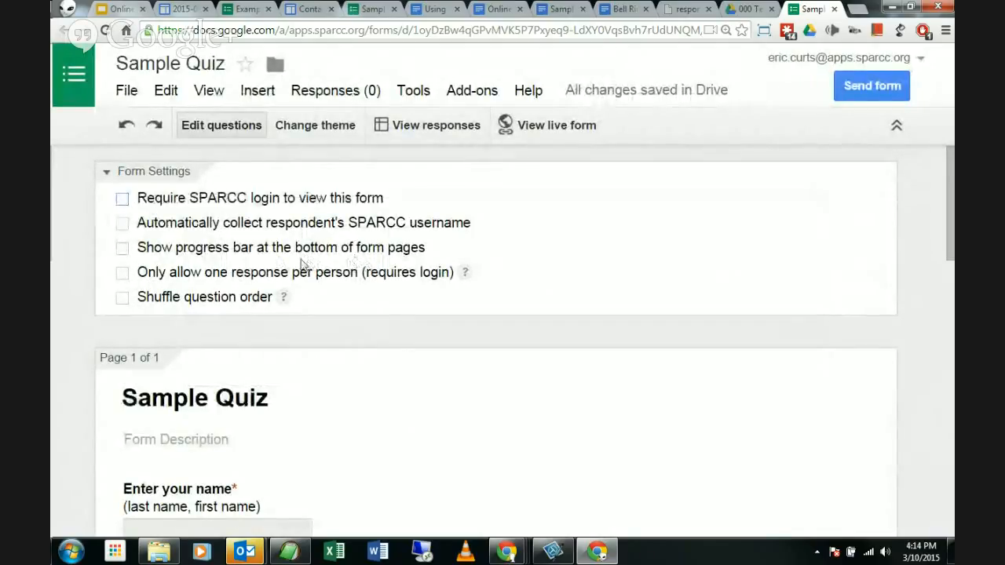
scroll(227, 242, down, 6)
scroll(228, 245, down, 5)
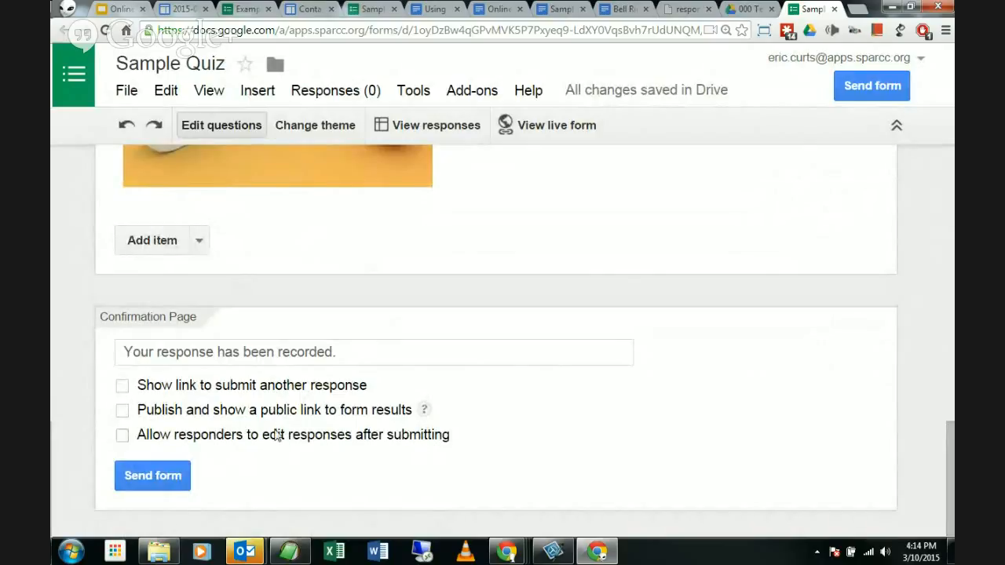
click(400, 355)
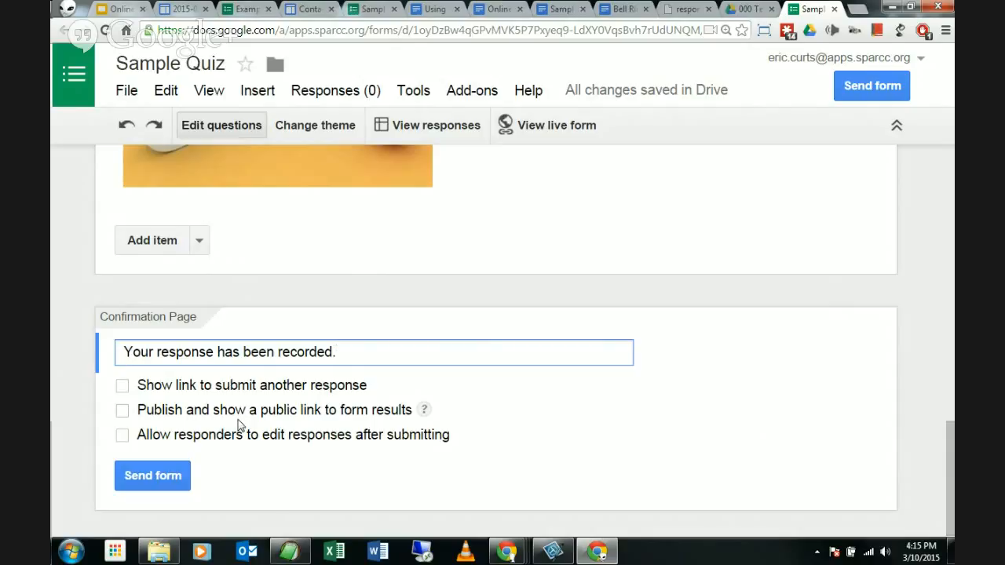
click(123, 436)
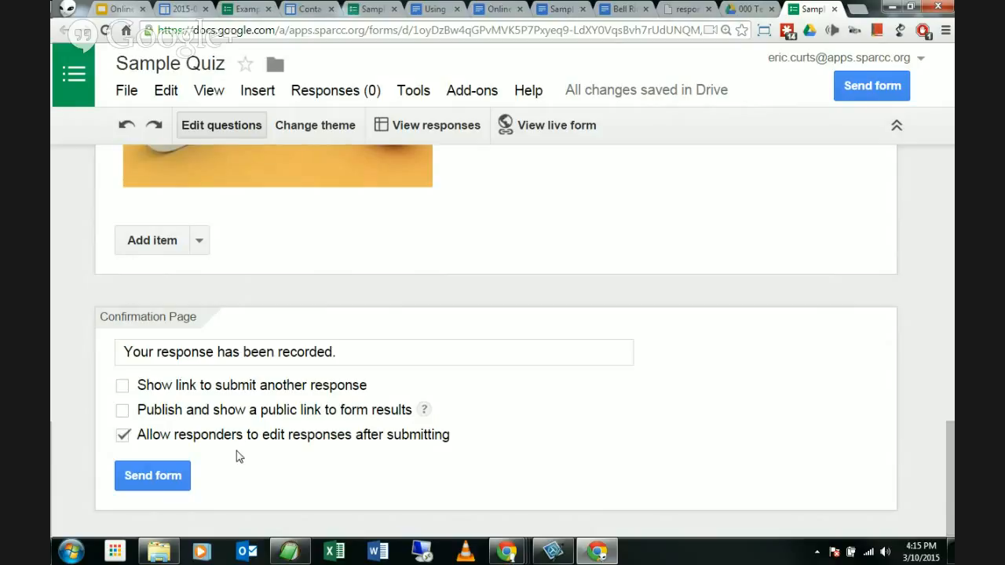
click(123, 436)
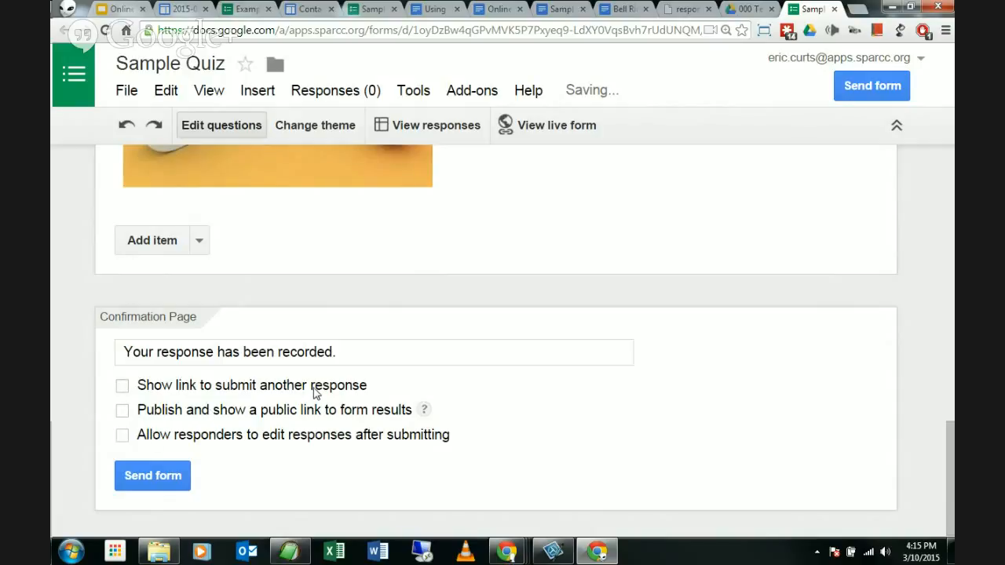
scroll(325, 383, up, 5)
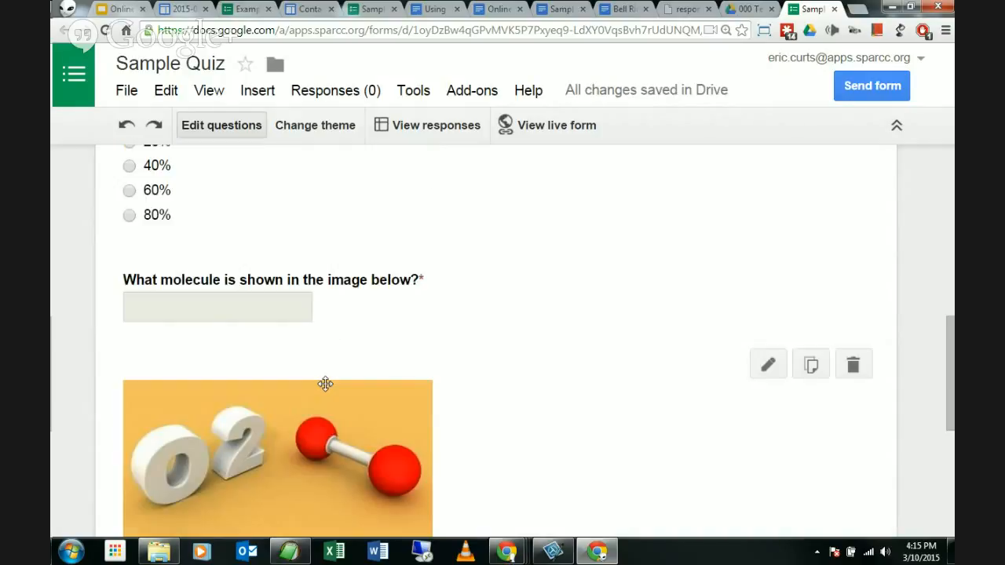
scroll(325, 384, up, 10)
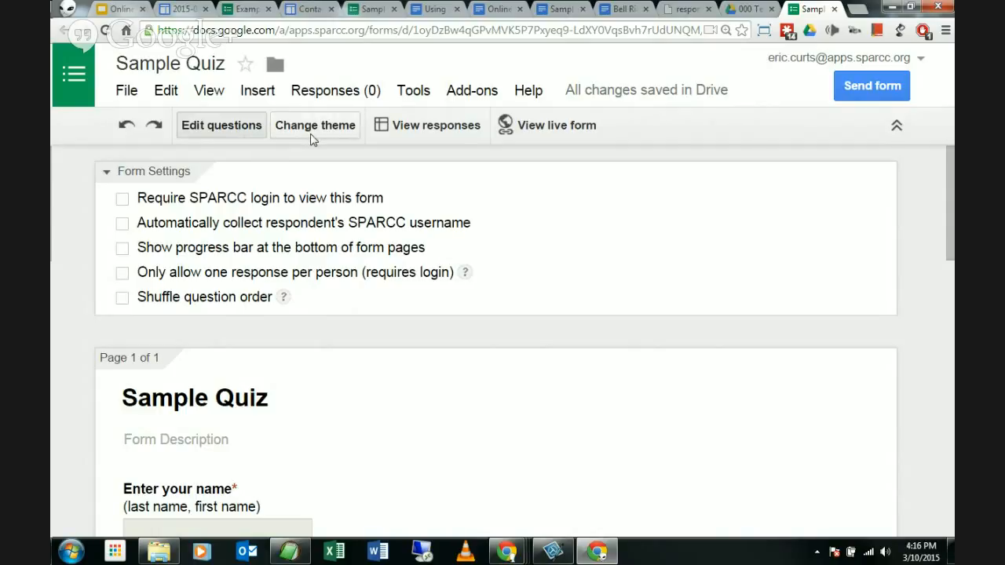
Step: Reset the browser zoom and preview the Birthday Cats and Library themes
key(ctrl+minus)
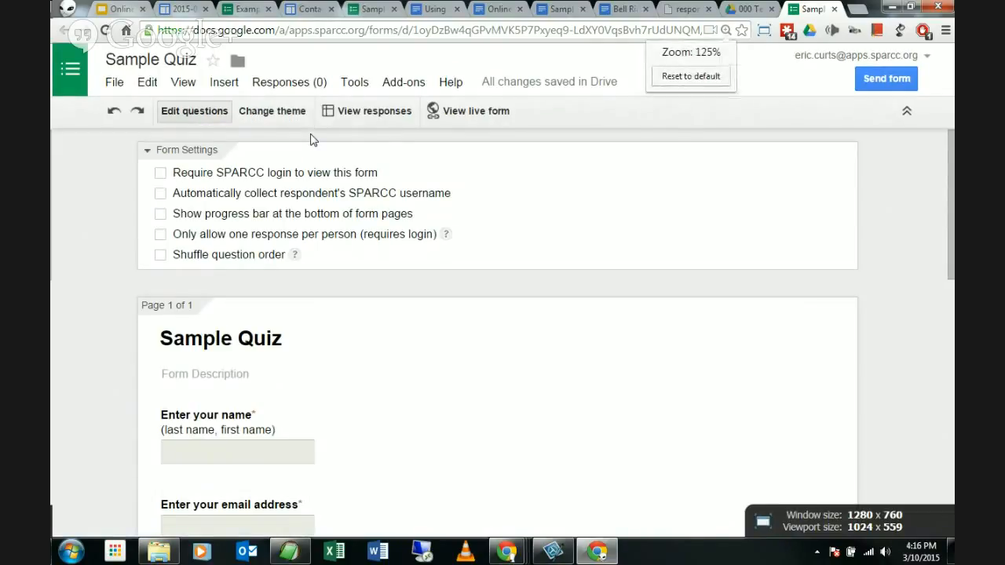
key(ctrl+minus)
key(ctrl+minus)
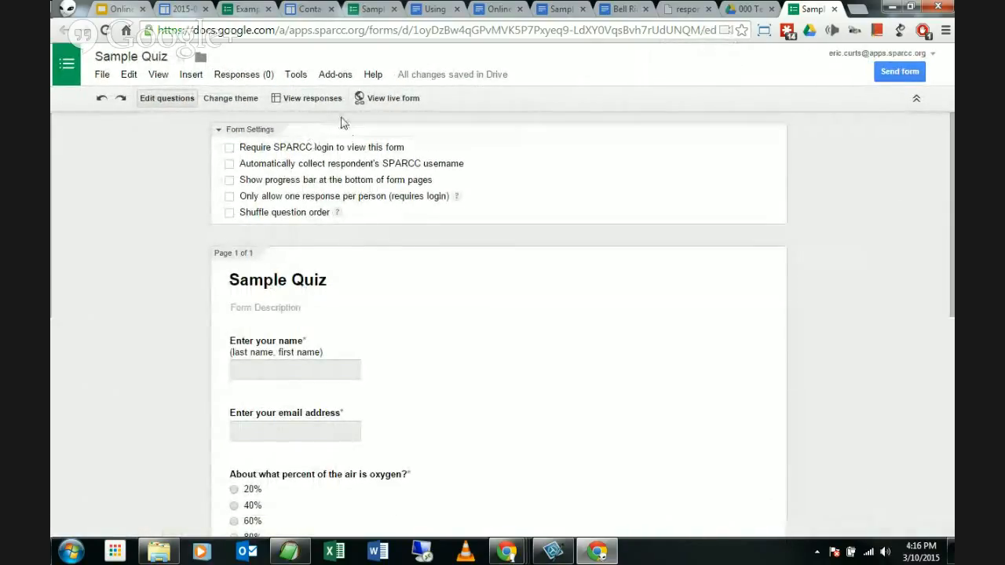
click(221, 104)
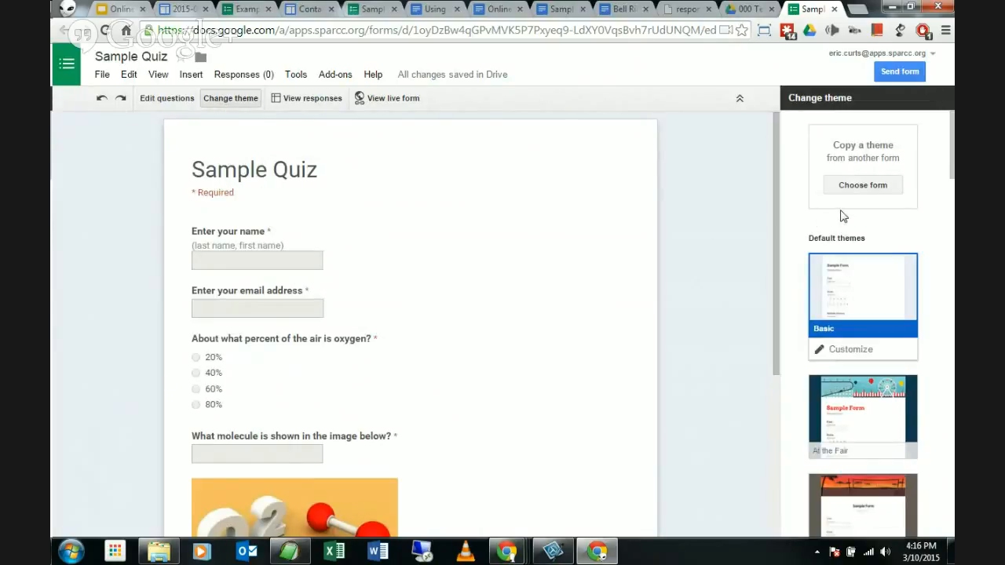
scroll(843, 216, down, 15)
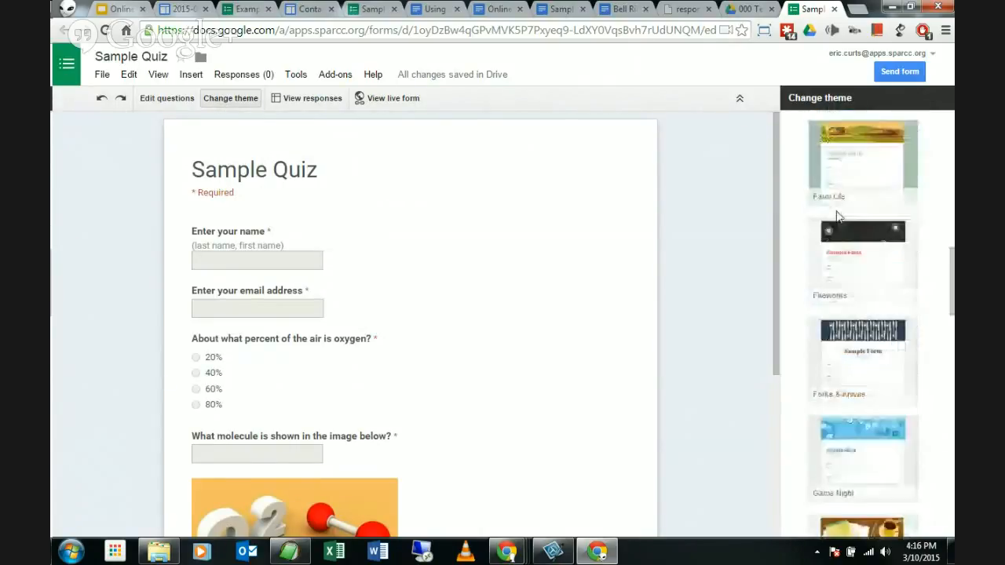
scroll(836, 216, up, 15)
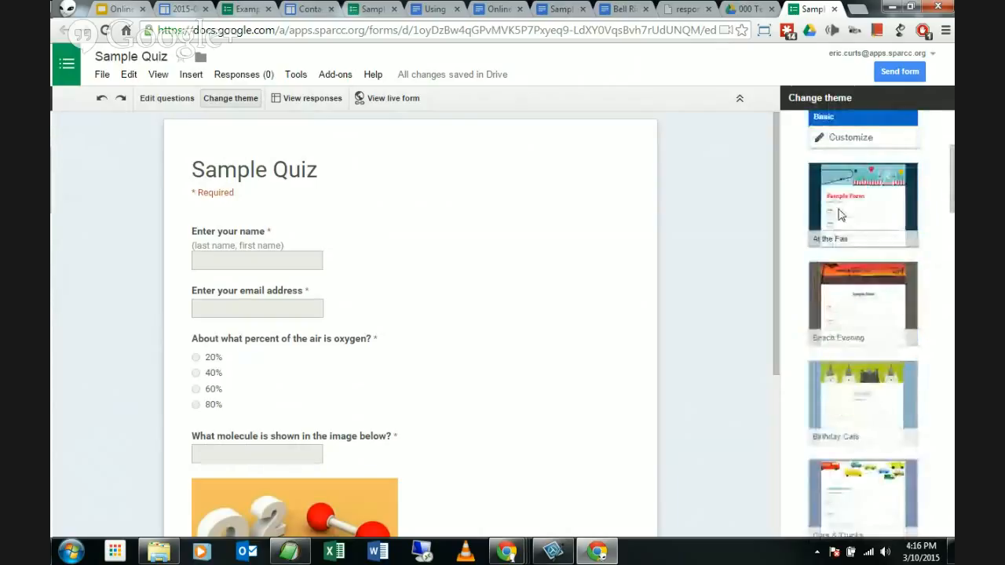
scroll(855, 263, down, 2)
click(832, 292)
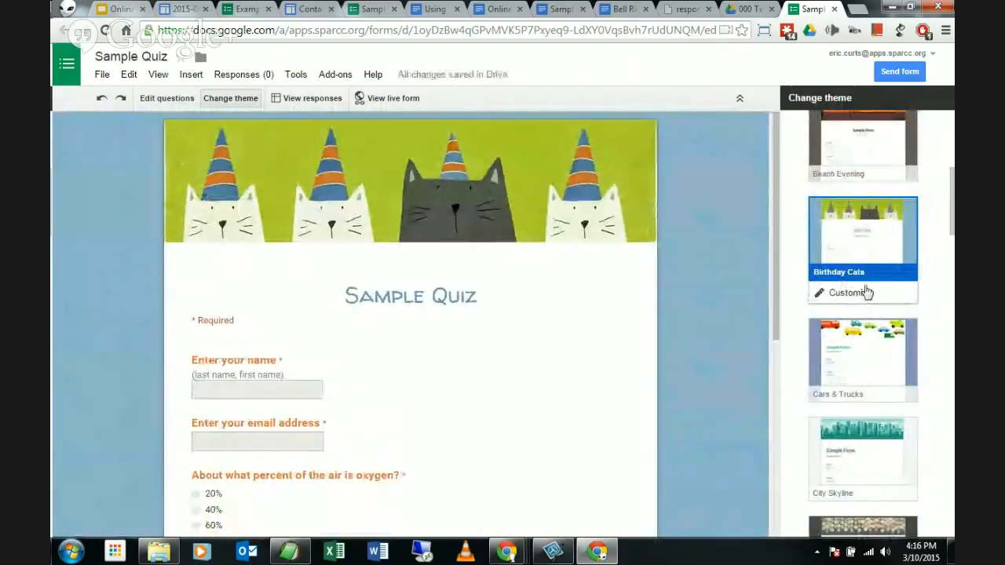
scroll(865, 292, down, 10)
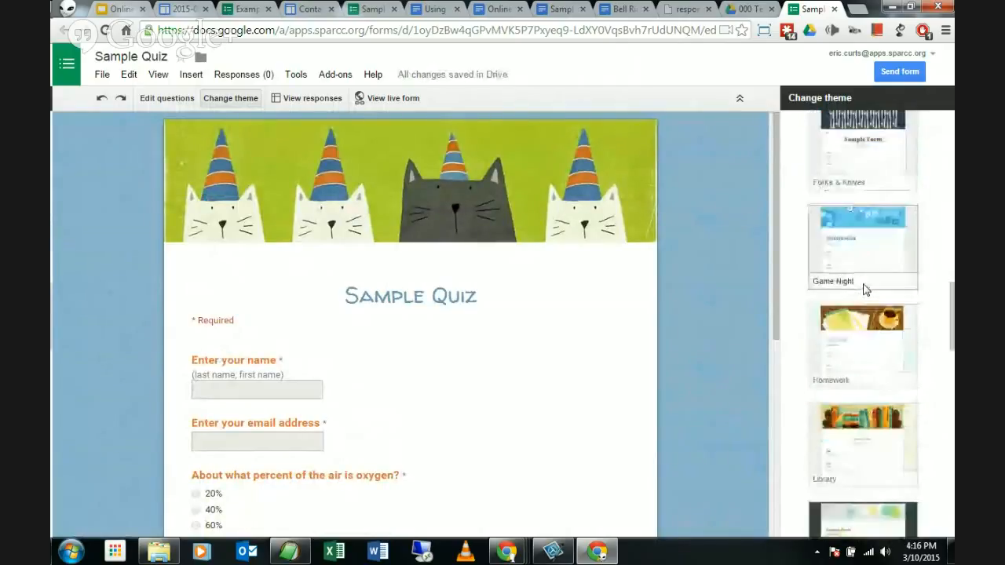
scroll(864, 290, down, 2)
click(865, 302)
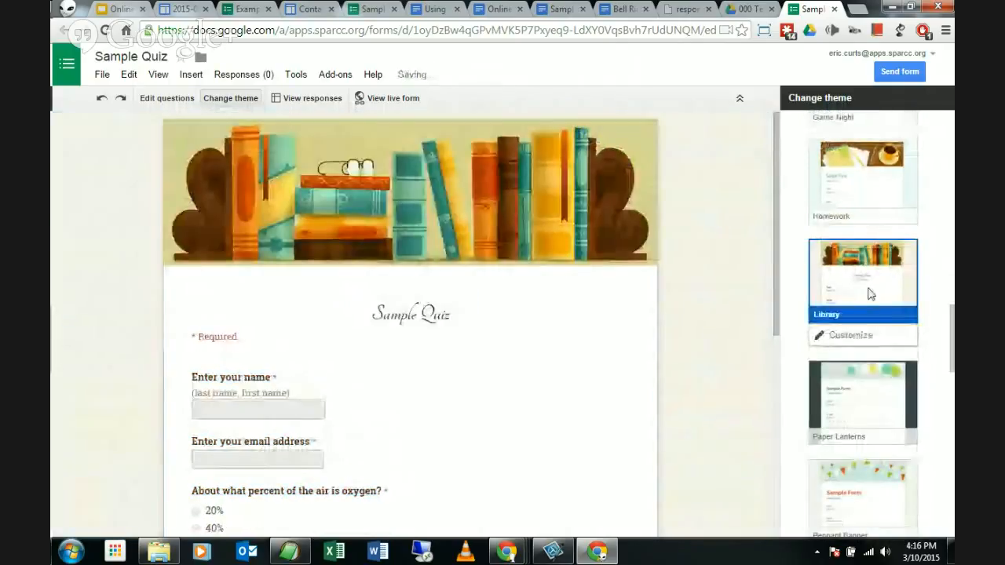
Step: Apply the Science Lab theme and check its Customize options before returning to the theme list
scroll(869, 294, down, 5)
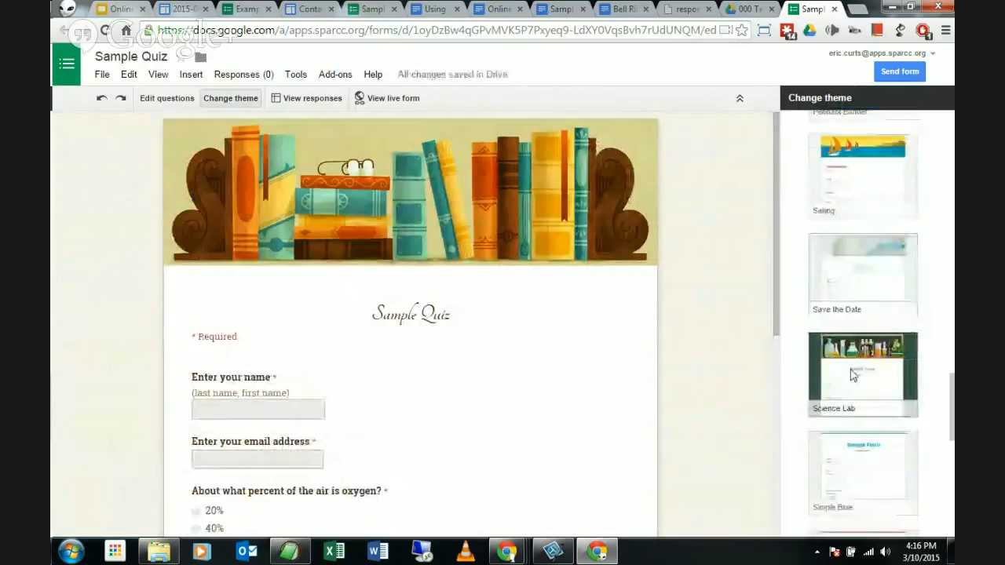
click(853, 375)
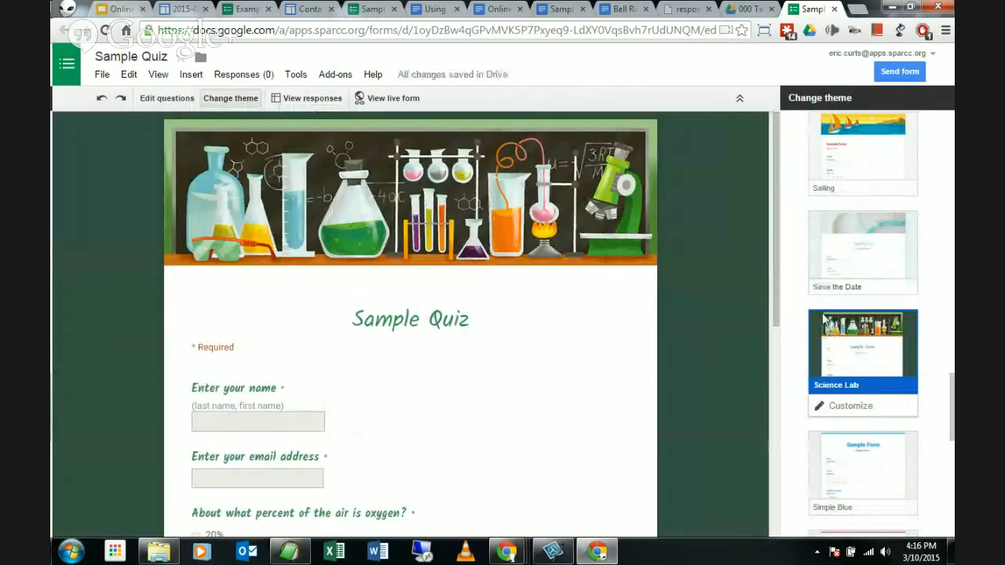
scroll(825, 314, down, 1)
scroll(832, 301, down, 1)
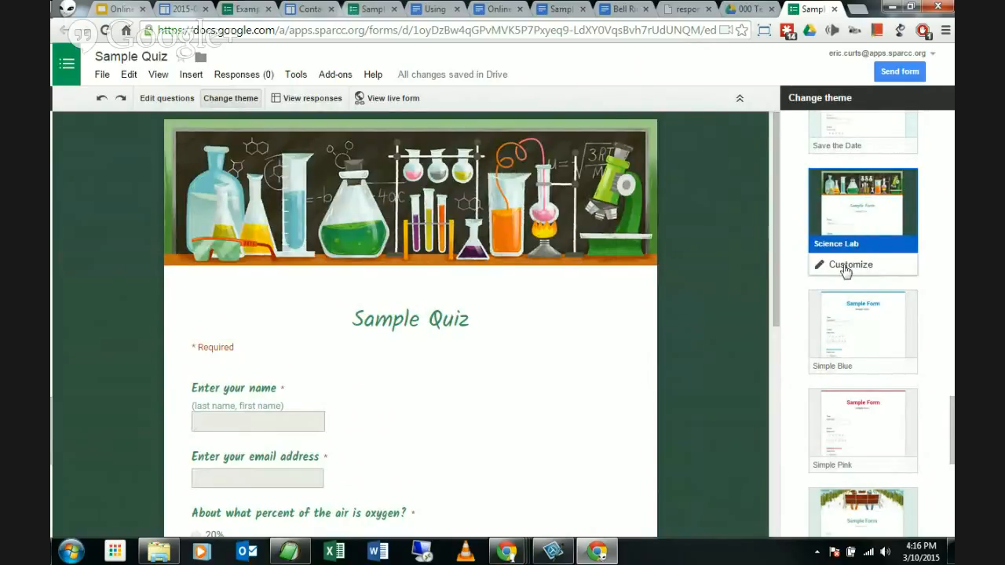
click(856, 267)
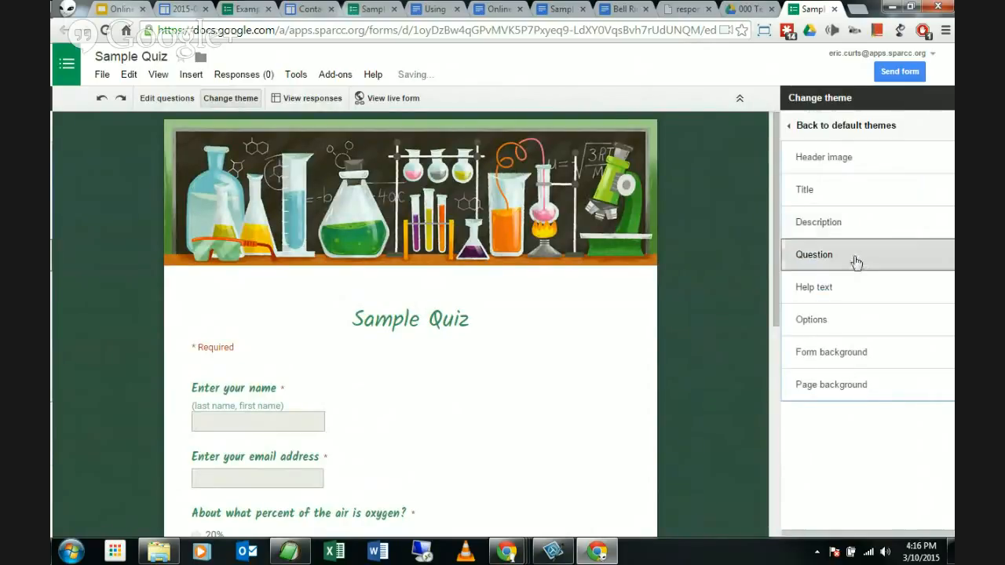
click(848, 127)
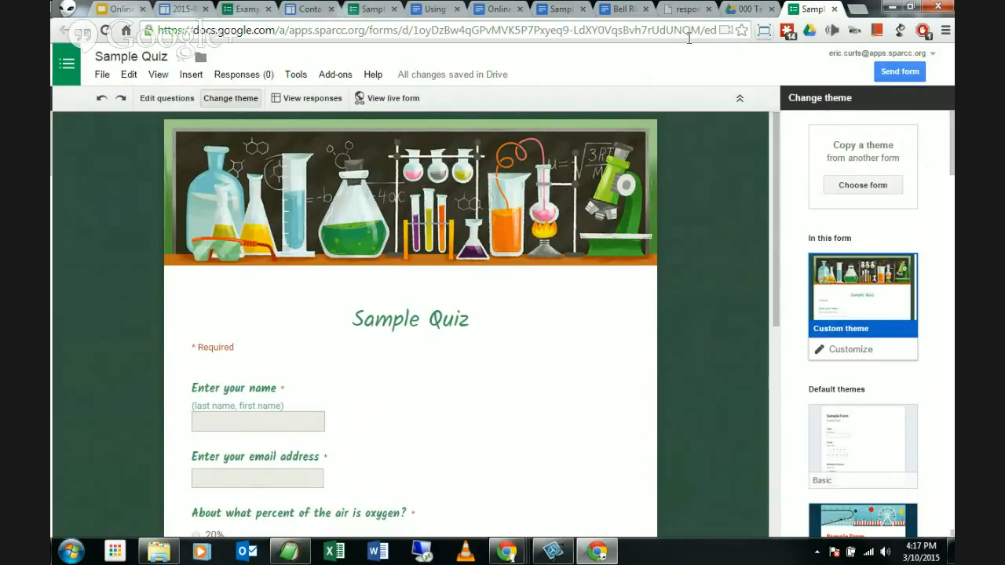
Step: Open the Session Quiz Google Form link under Get Certificate on the session page
click(178, 9)
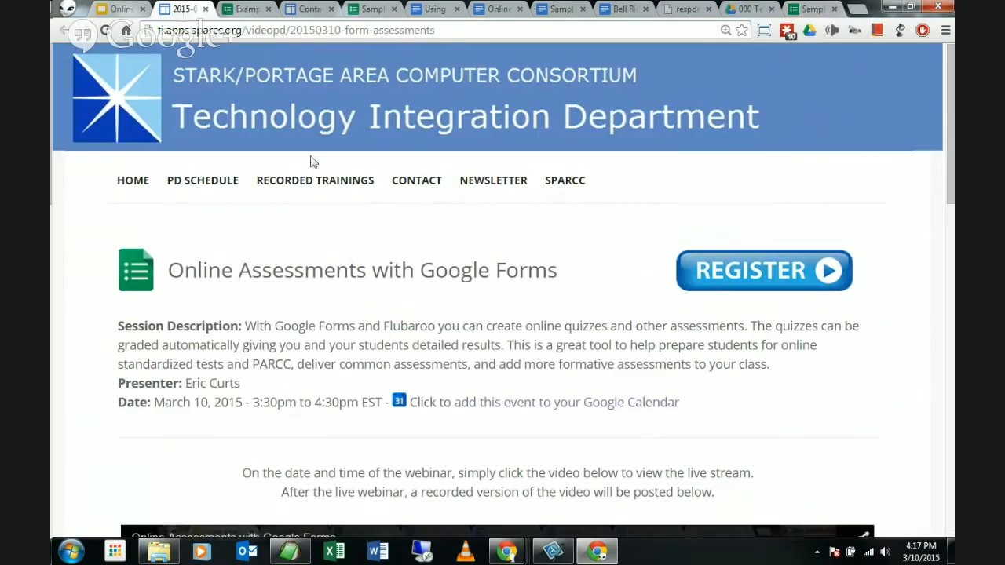
scroll(314, 212, down, 11)
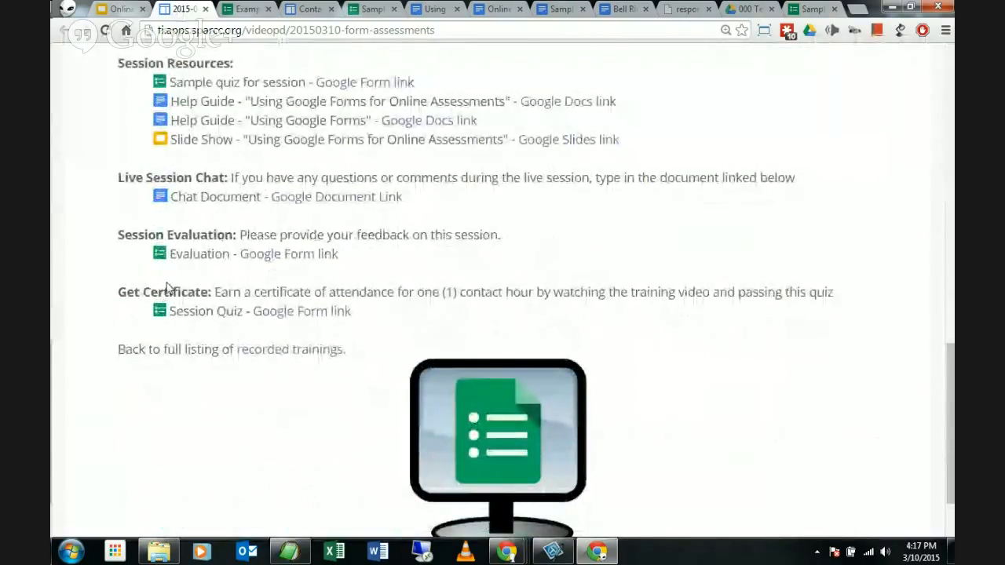
click(301, 312)
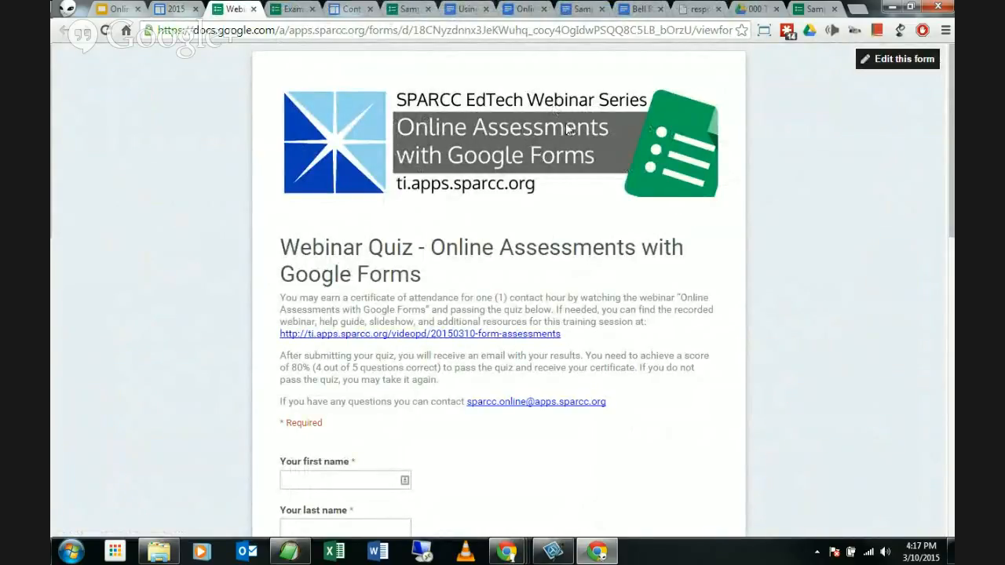
Step: Switch back to the Sample Quiz editor tab
click(808, 11)
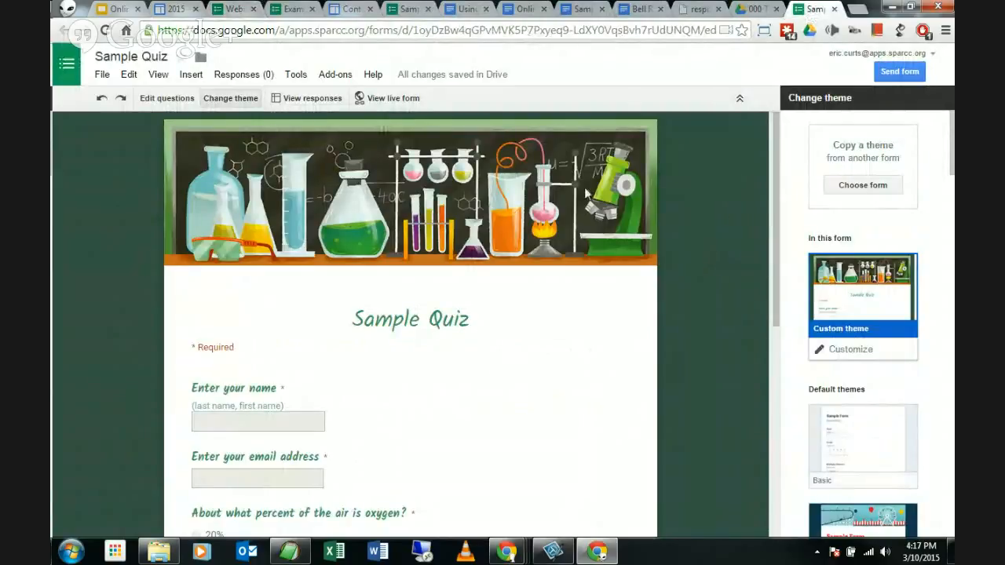
Step: Return to Edit questions and zoom the page to 125%
click(159, 100)
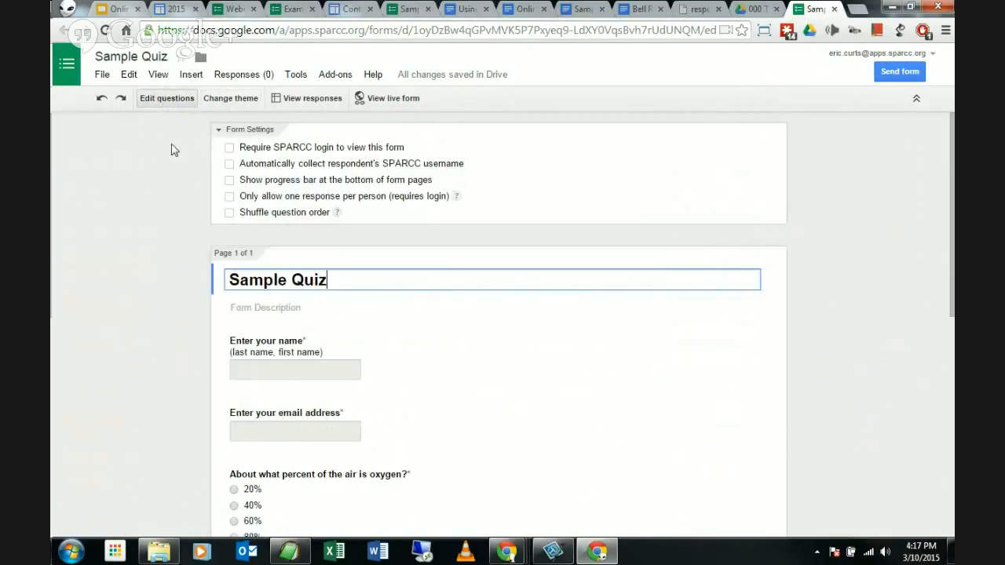
key(ctrl+plus)
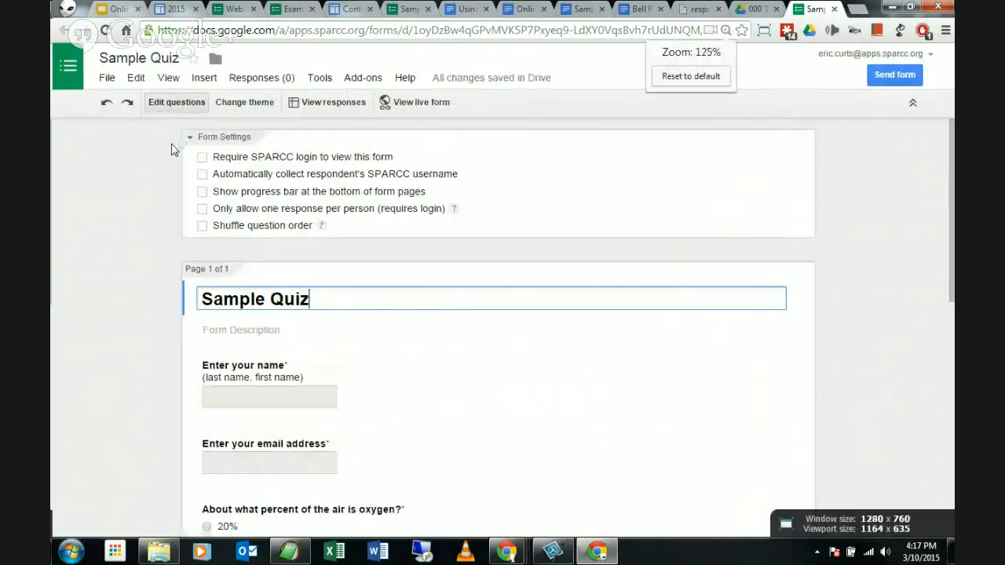
key(ctrl+plus)
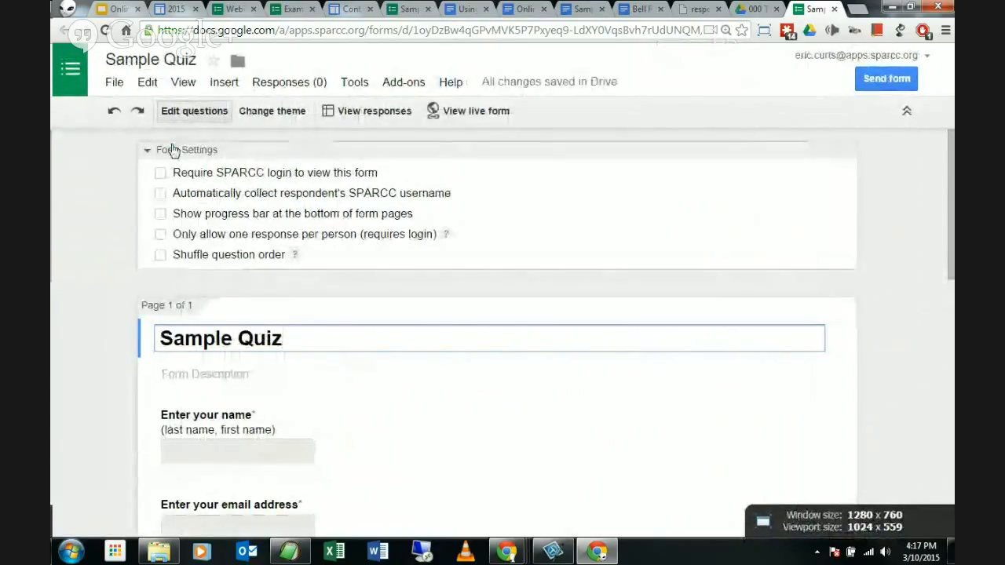
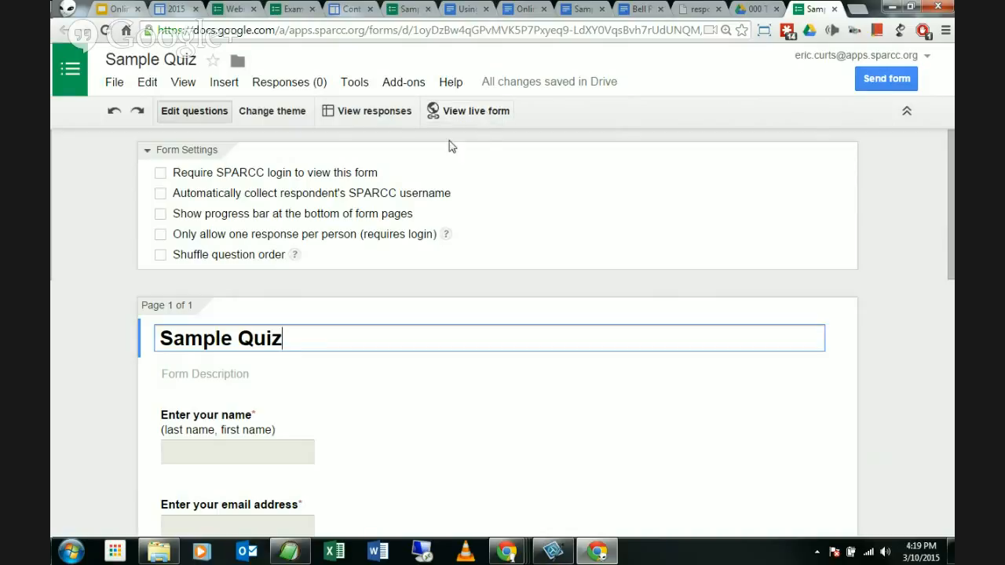
Step: Open the live Sample Quiz form and scroll through its header, name and email fields, and questions
click(482, 115)
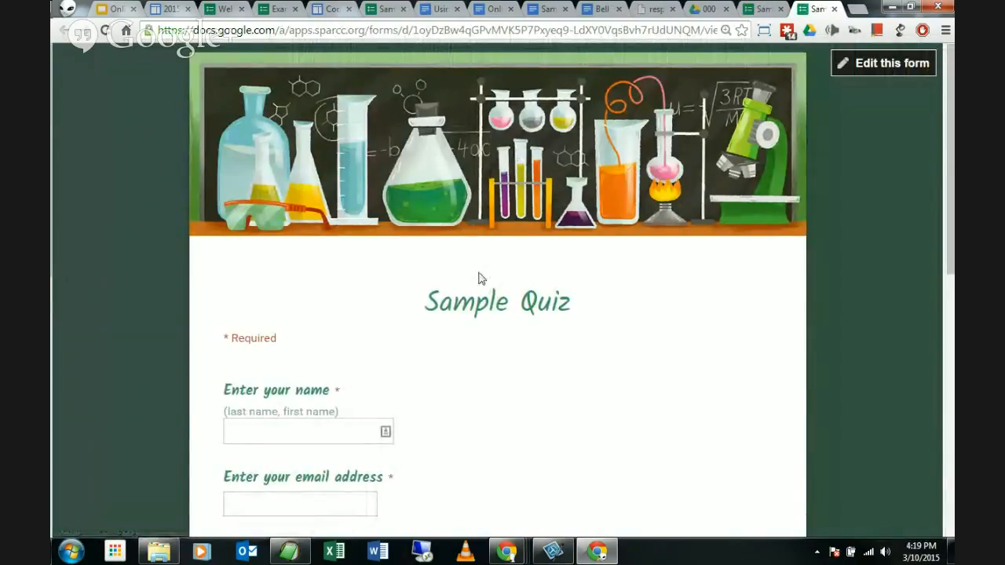
scroll(476, 280, down, 3)
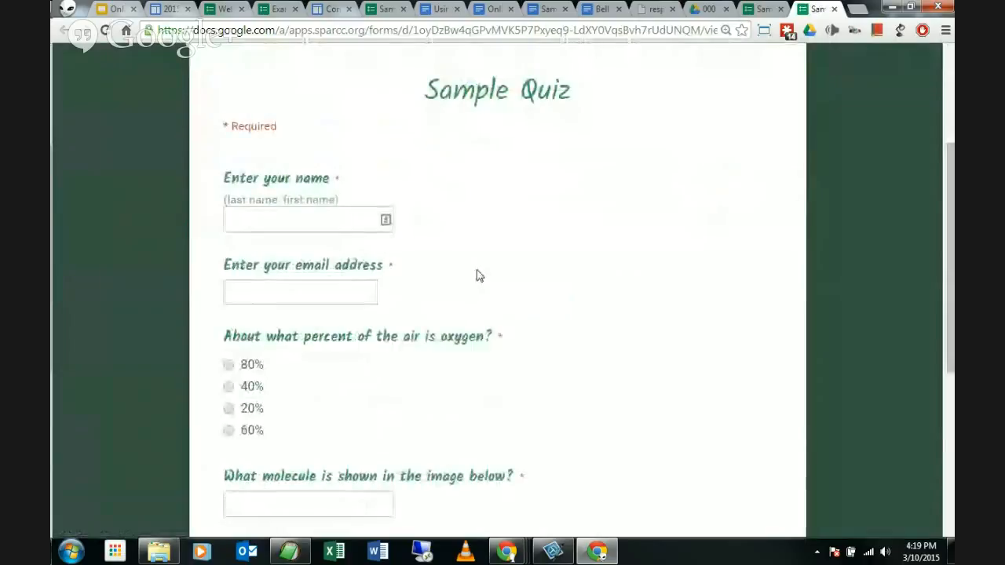
scroll(476, 279, down, 5)
scroll(485, 280, up, 8)
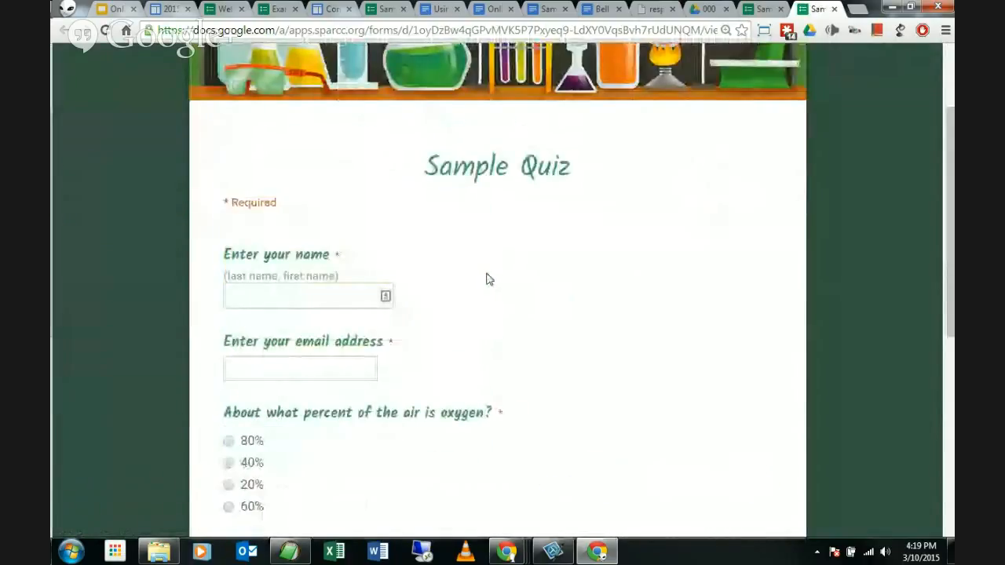
scroll(486, 279, down, 1)
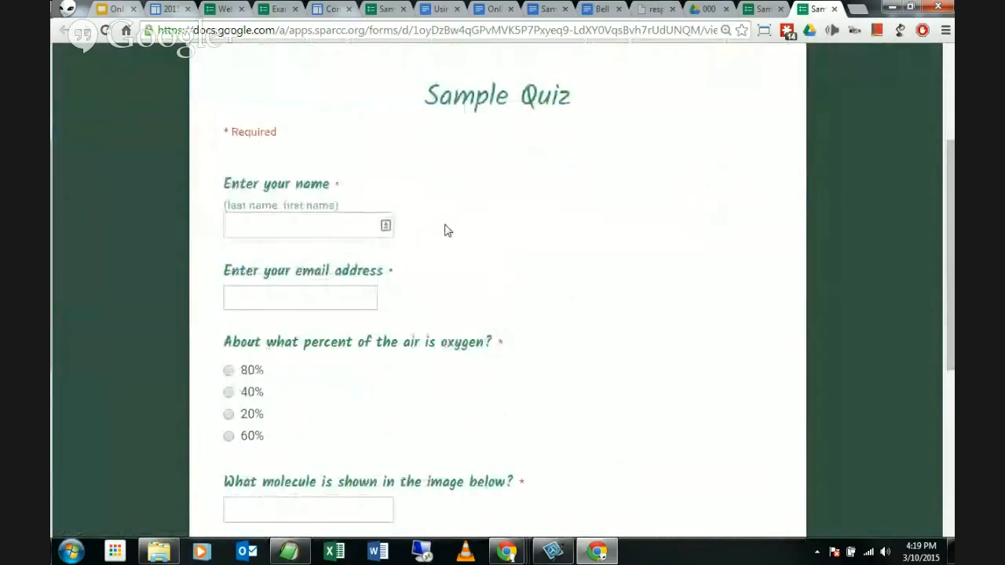
Step: Enter 'Answer Key' as the name and fill in the teacher's email address
click(333, 230)
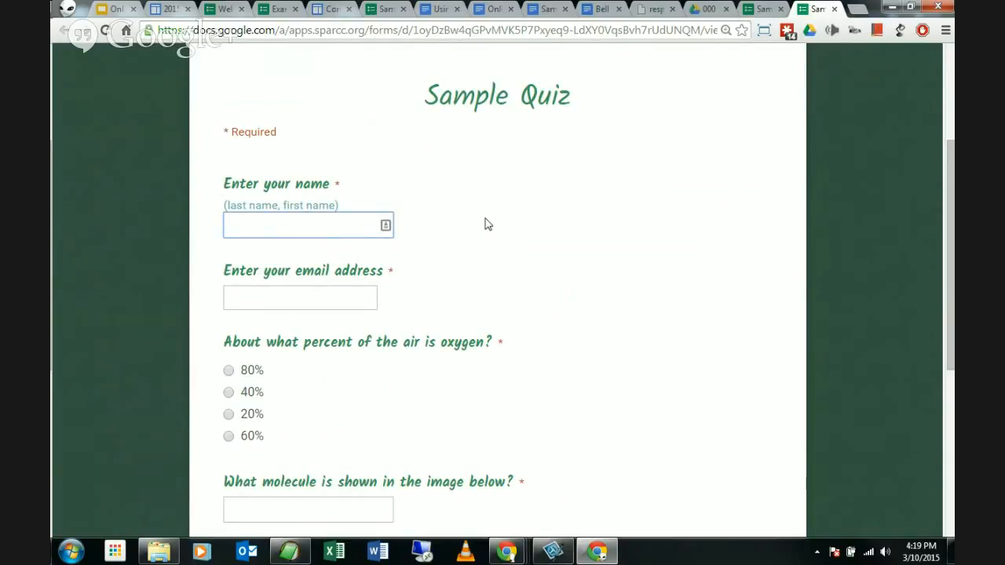
text(Answer Key)
click(311, 298)
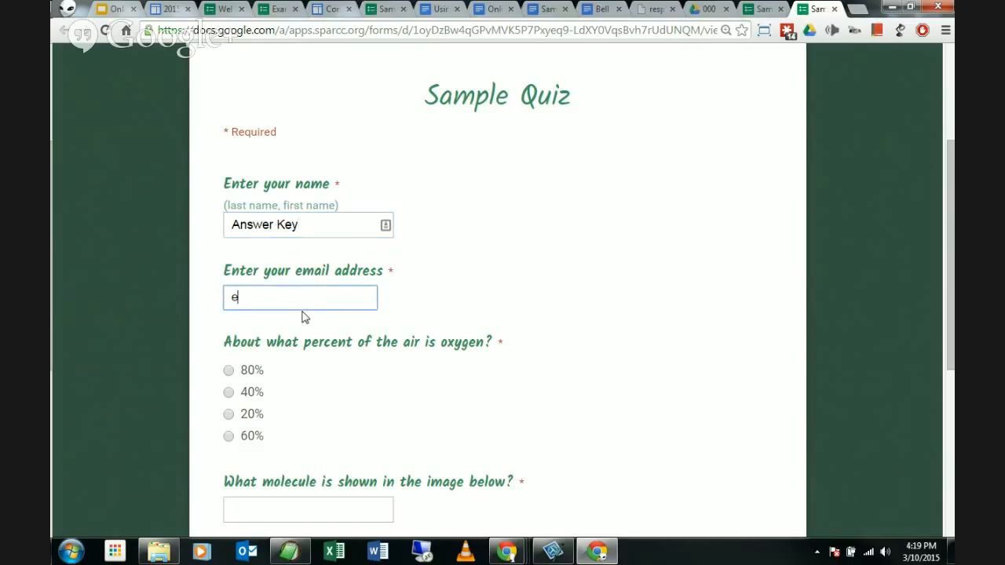
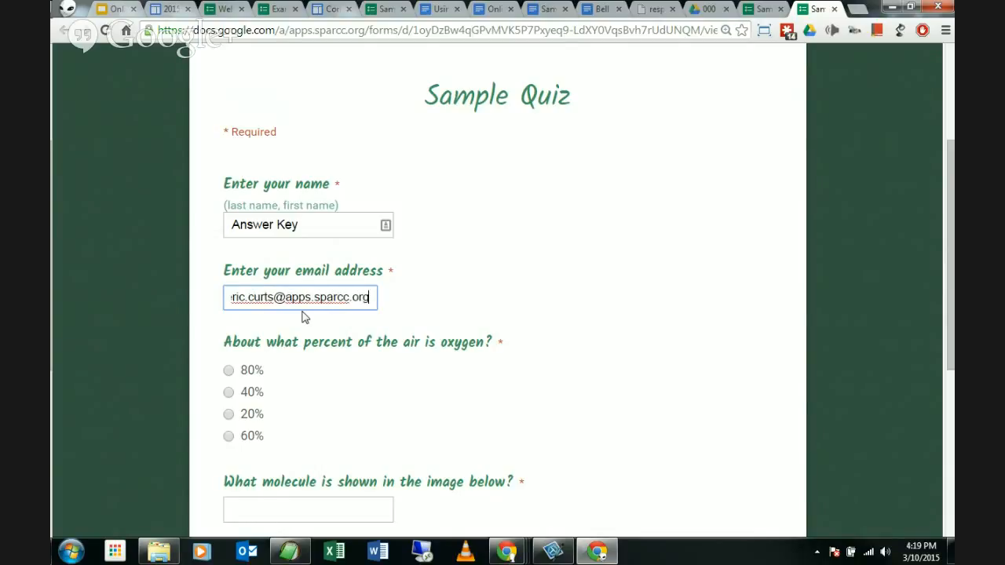
Step: Answer 20% for air oxygen and 'oxygen' for the molecule, then submit the response
scroll(211, 320, down, 2)
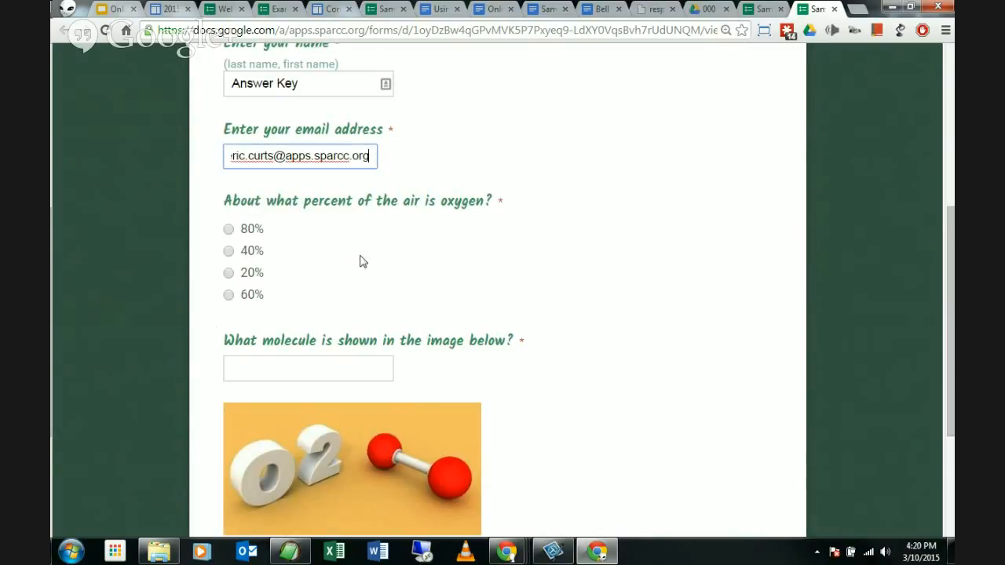
click(229, 273)
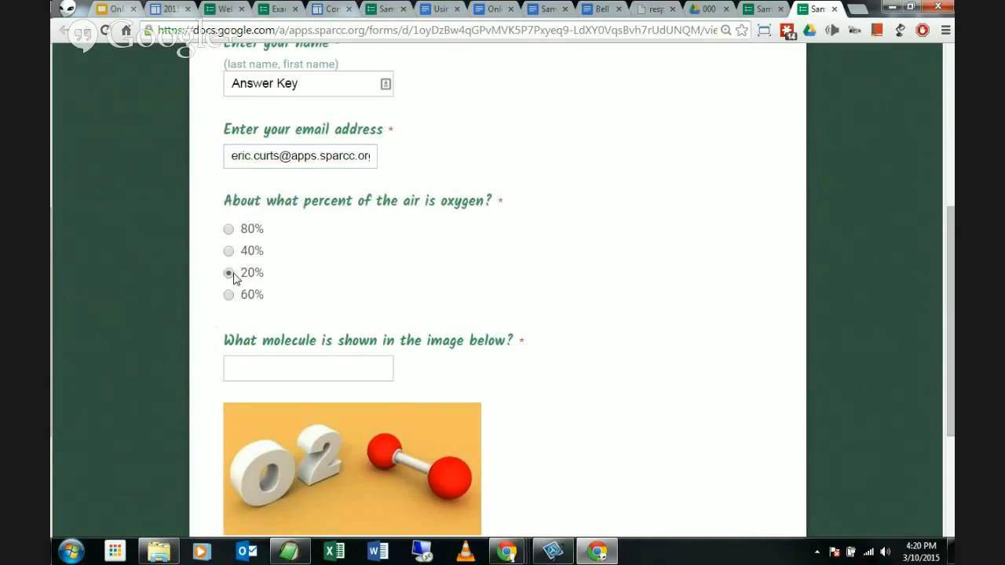
scroll(489, 311, down, 2)
click(351, 225)
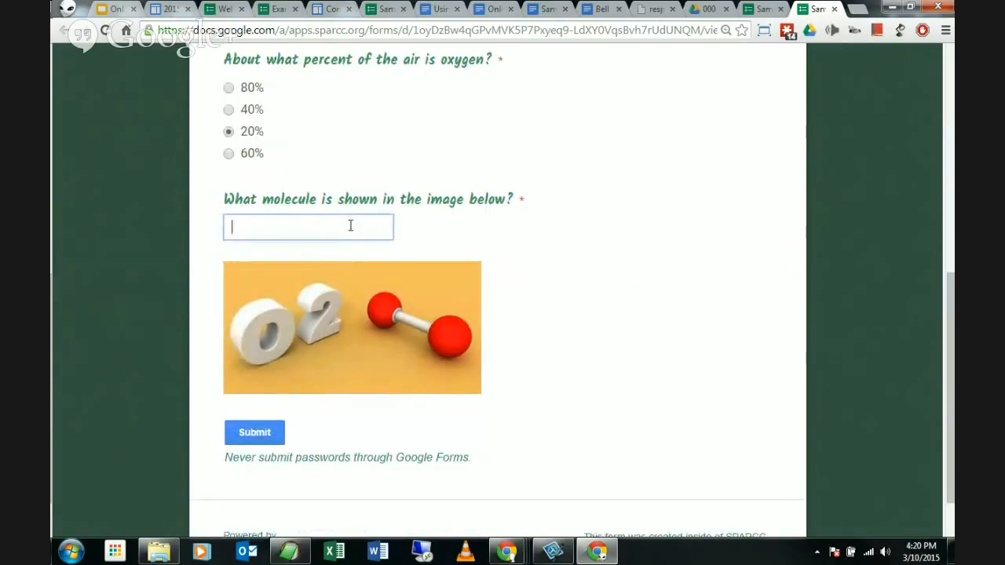
text(oxygen)
scroll(305, 254, up, 3)
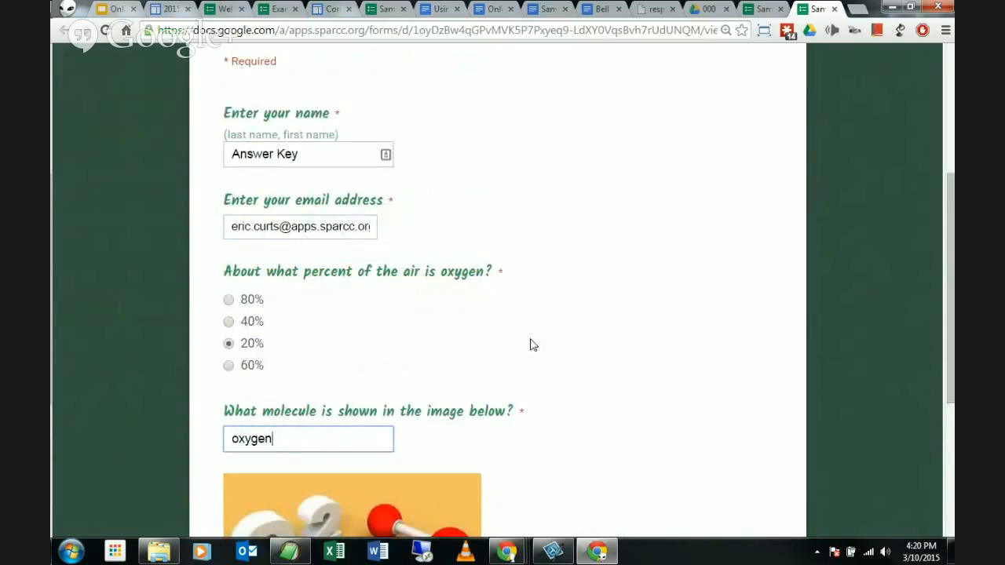
scroll(532, 341, down, 1)
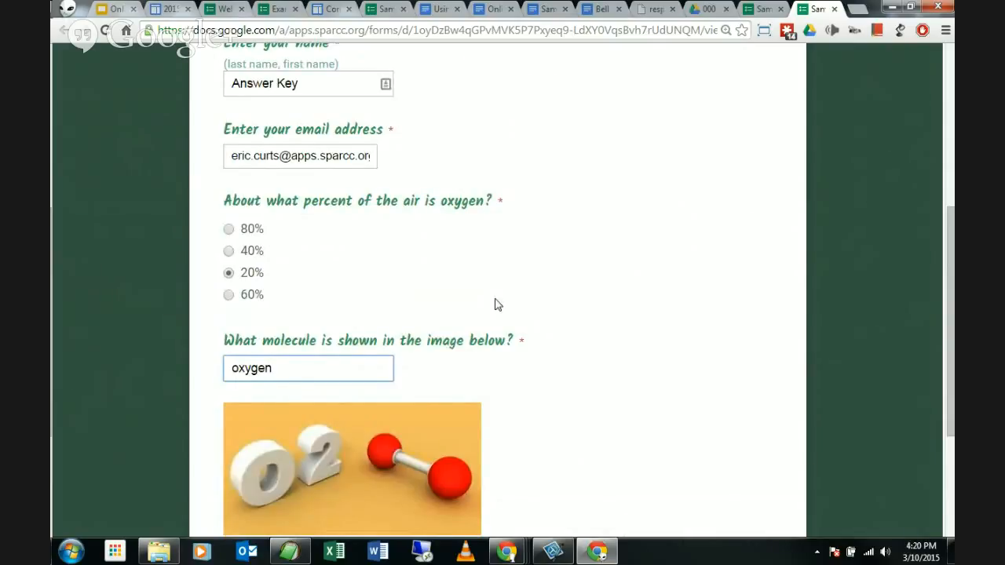
scroll(494, 305, up, 2)
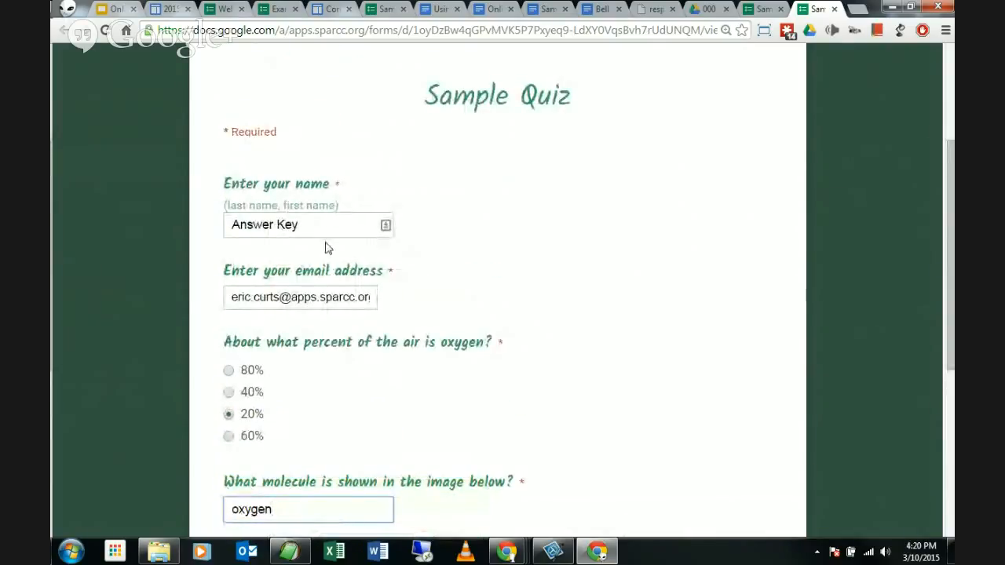
scroll(579, 291, down, 1)
scroll(533, 249, down, 2)
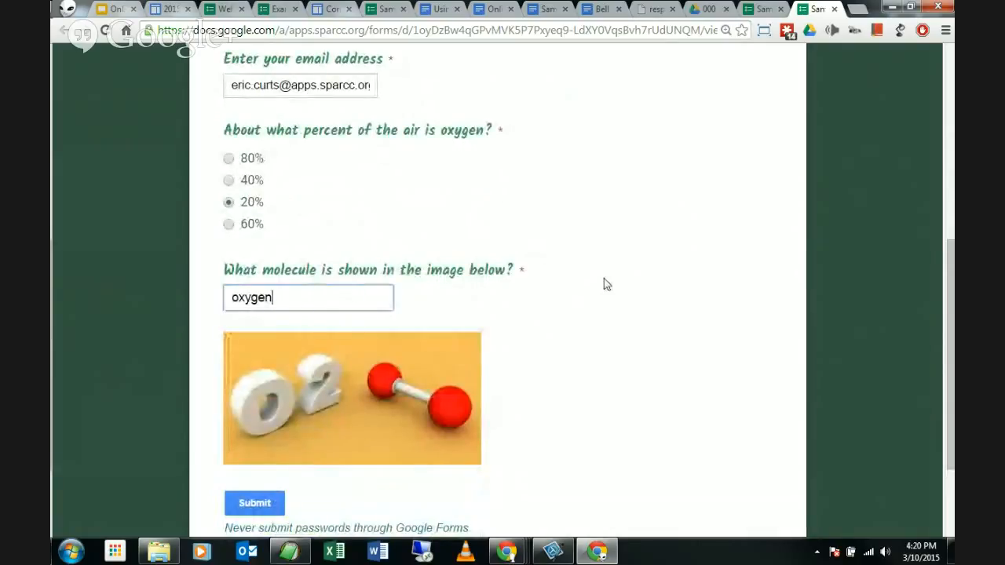
scroll(604, 284, down, 2)
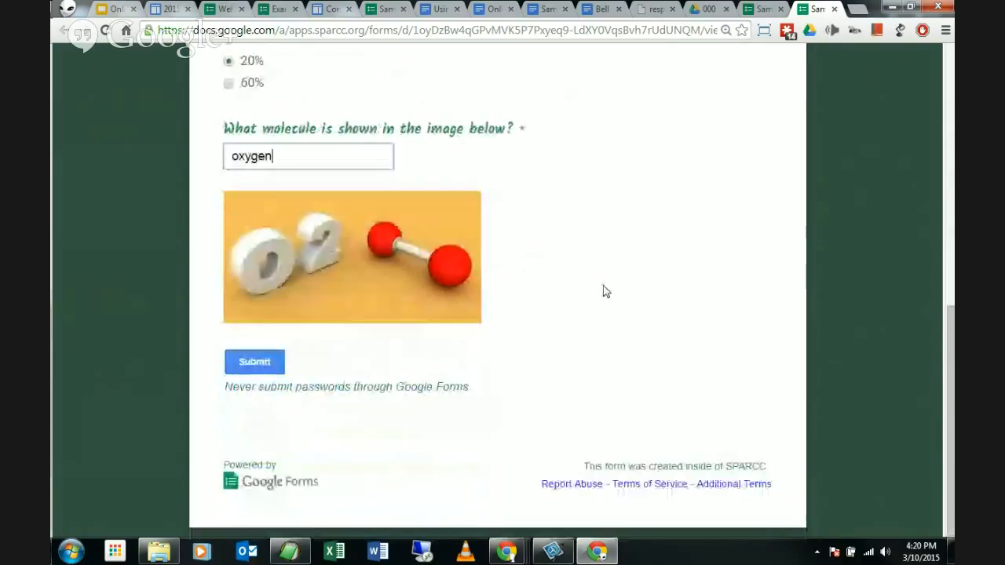
click(259, 364)
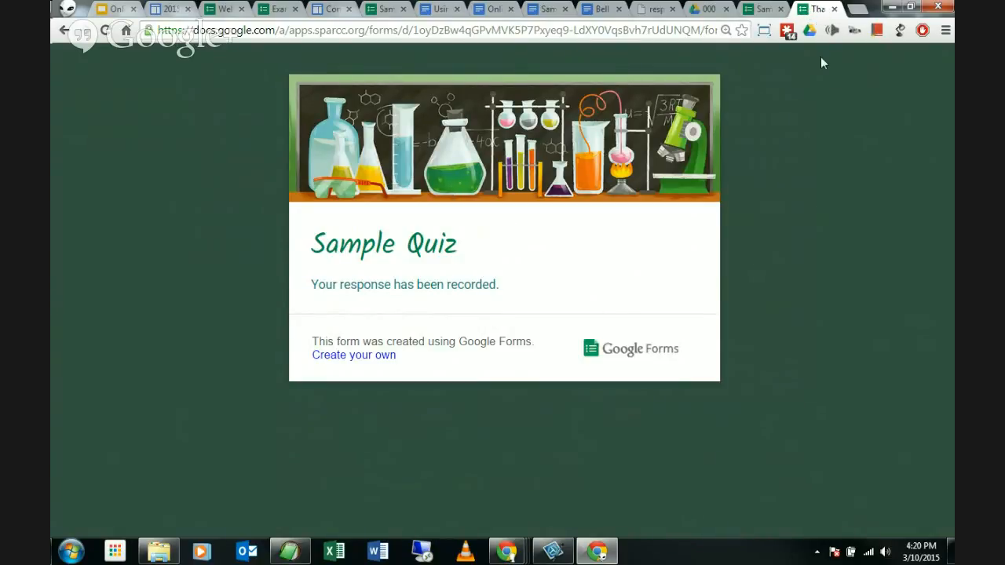
Step: Close the 'Your response has been recorded' confirmation tab
click(834, 10)
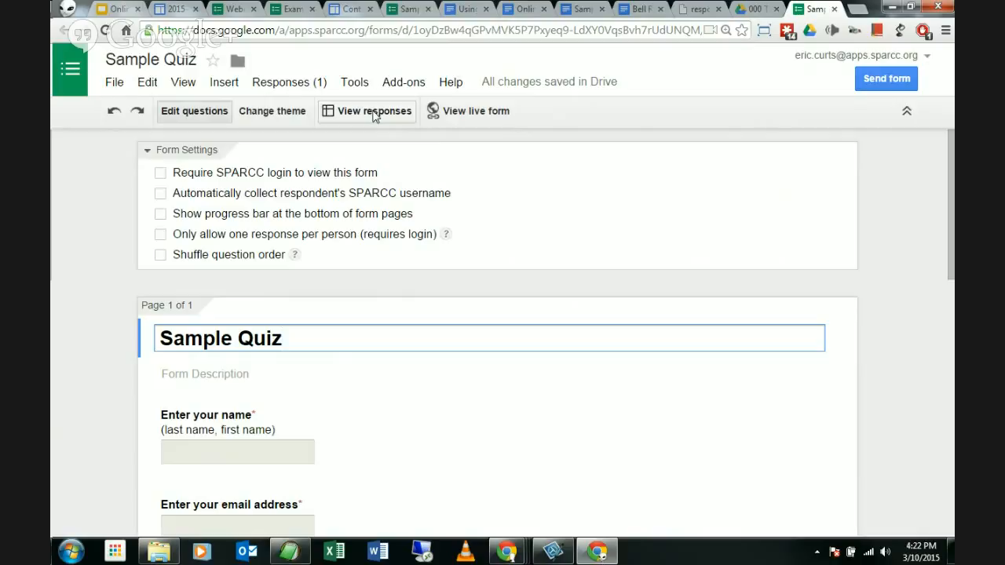
Step: Switch to the response-destination.png tab showing the Choose response destination dialog
click(698, 9)
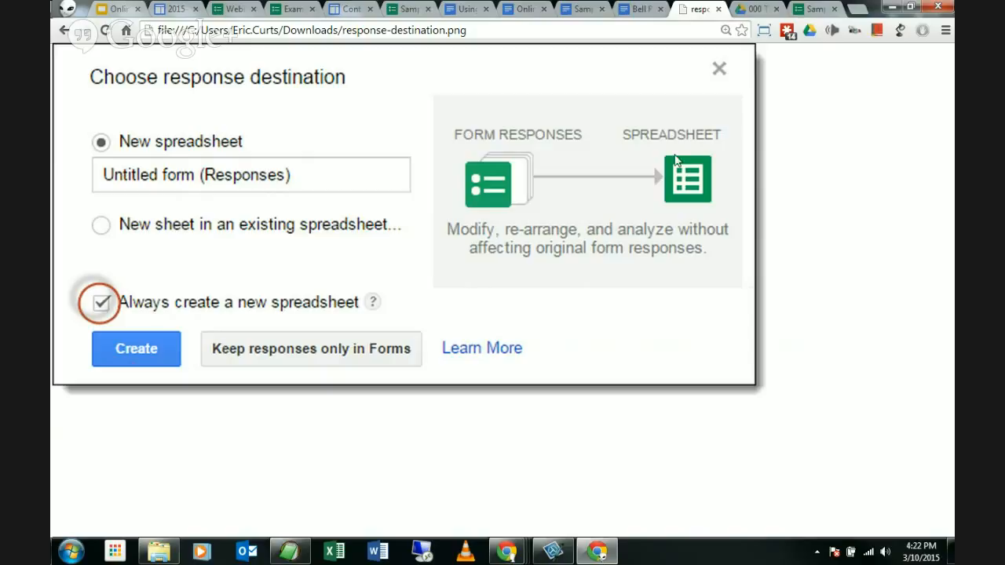
Step: Switch back to the Sample Quiz form editor tab showing one response
click(815, 10)
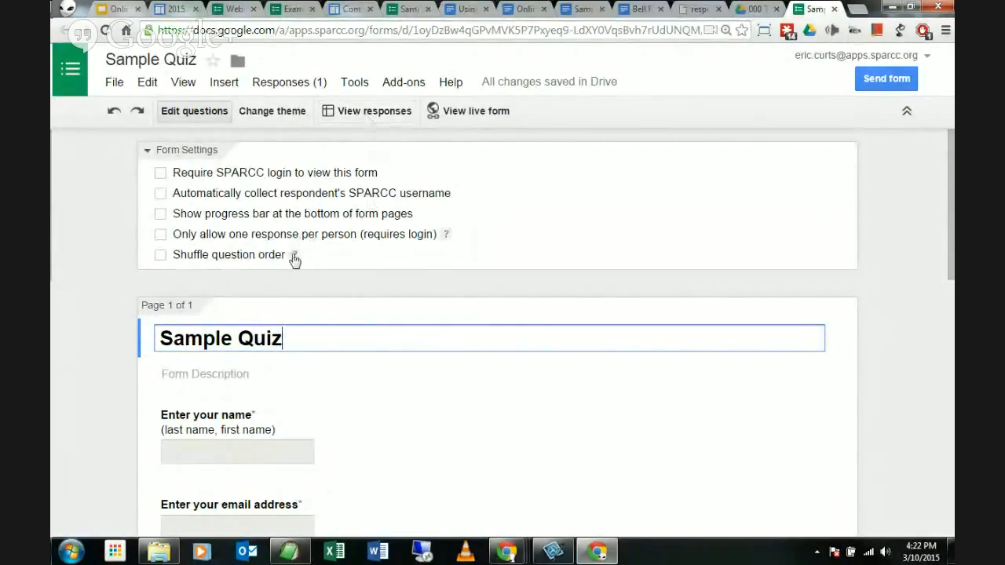
Step: Open the Sample Quiz (Responses) spreadsheet from View responses
click(376, 112)
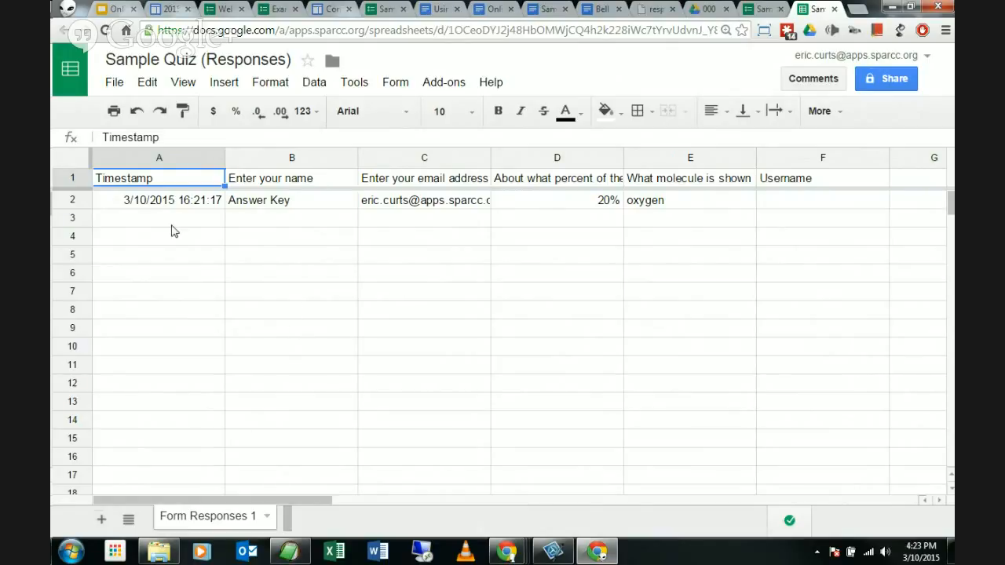
Step: Point out the empty rows at A3 and the empty Username cell F2, then close the spreadsheet
click(131, 216)
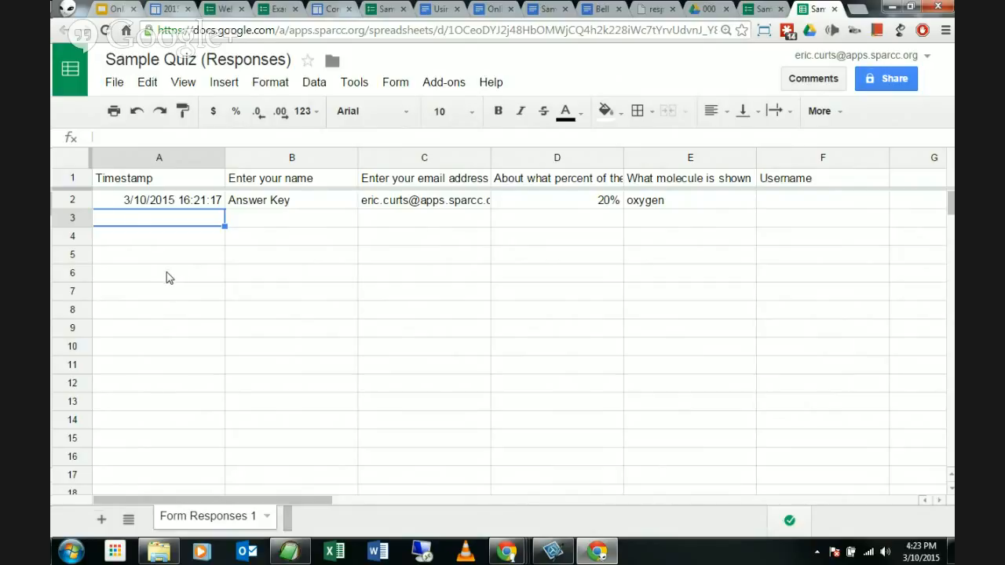
click(800, 200)
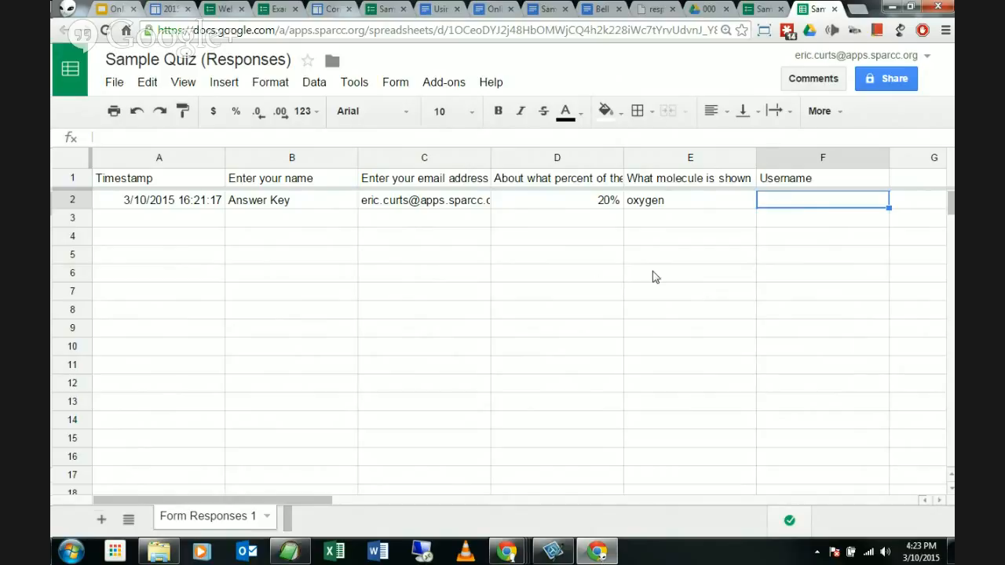
click(834, 10)
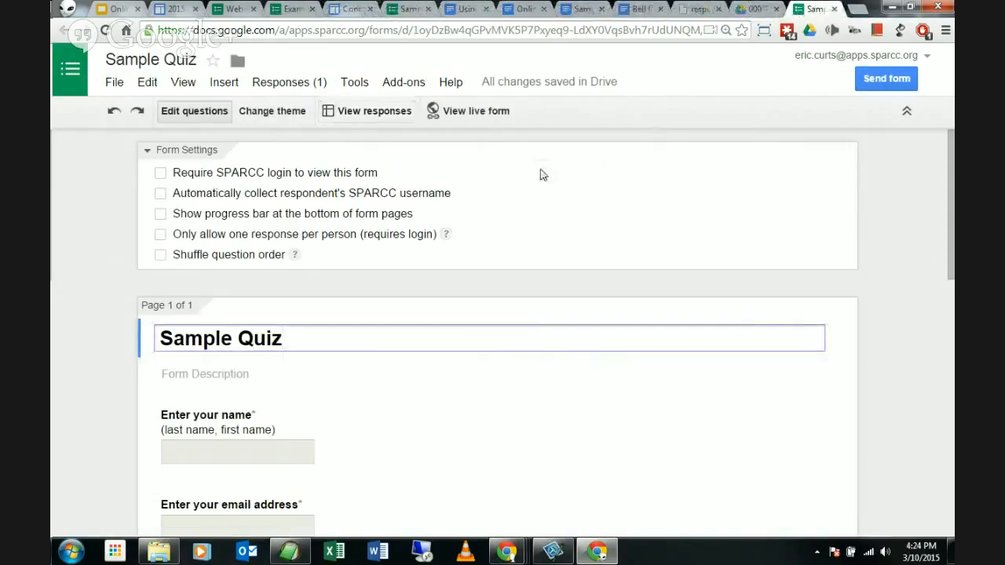
Step: Open the live form again and enter a test student's name and email address
click(478, 112)
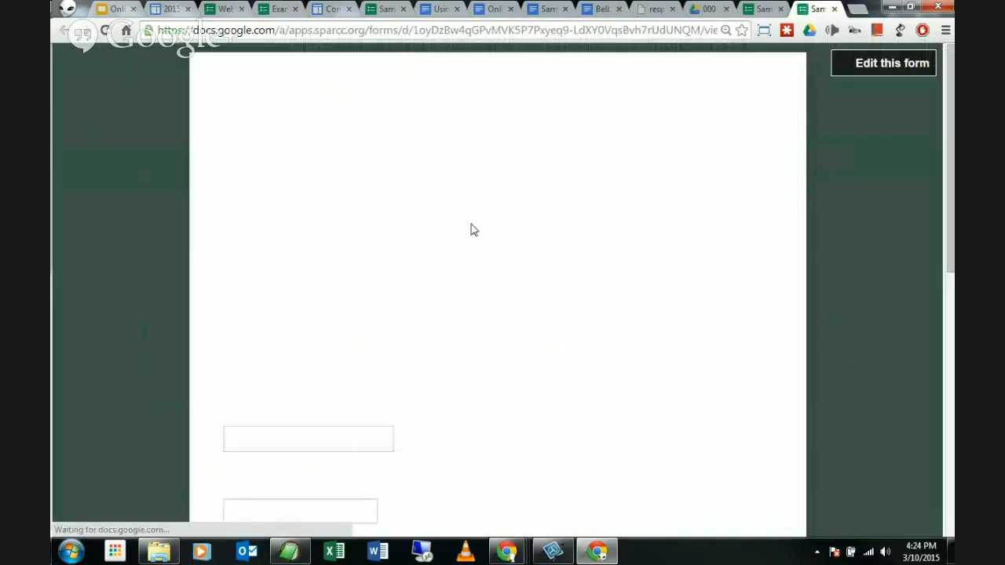
scroll(393, 291, down, 3)
click(334, 219)
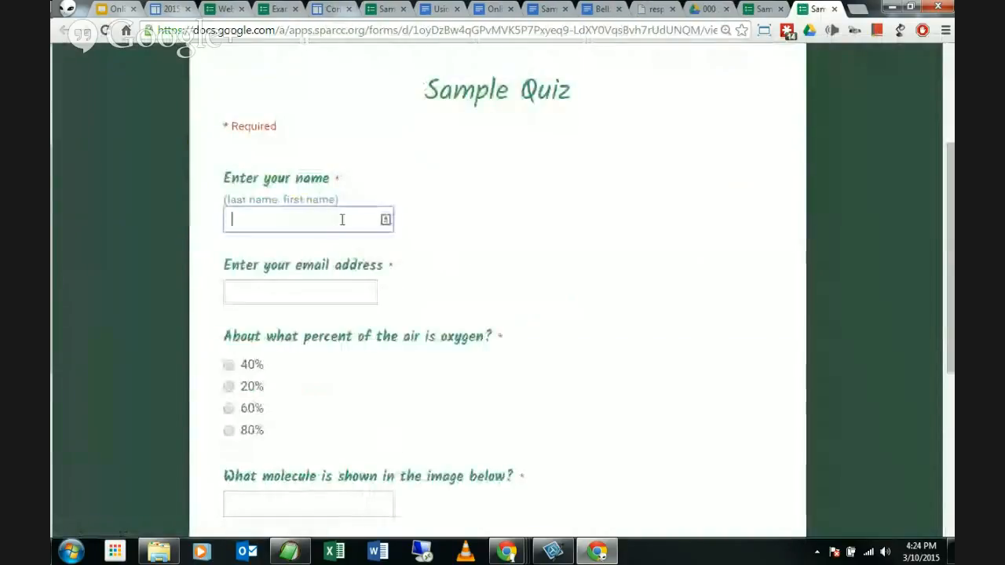
mouse_move(949, 549)
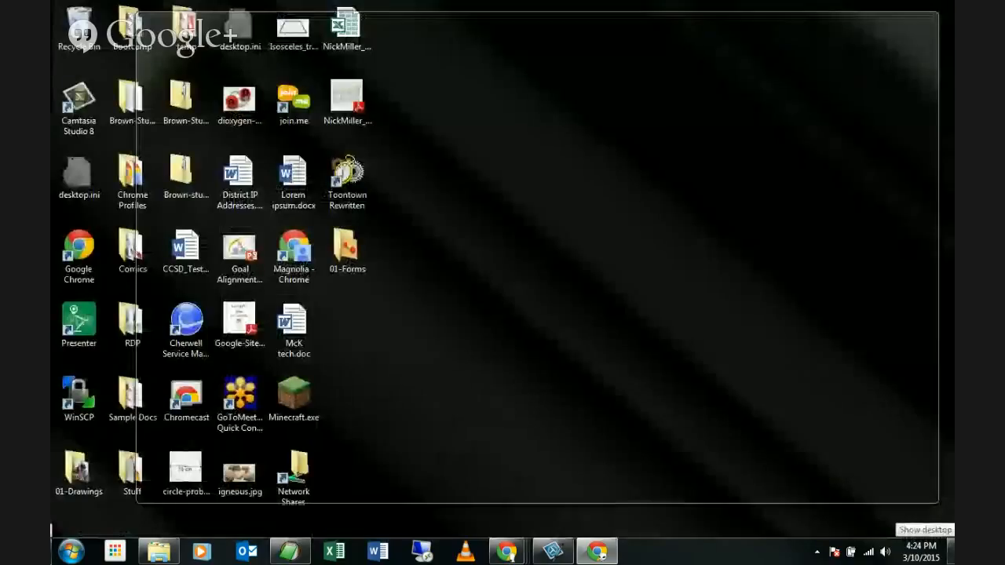
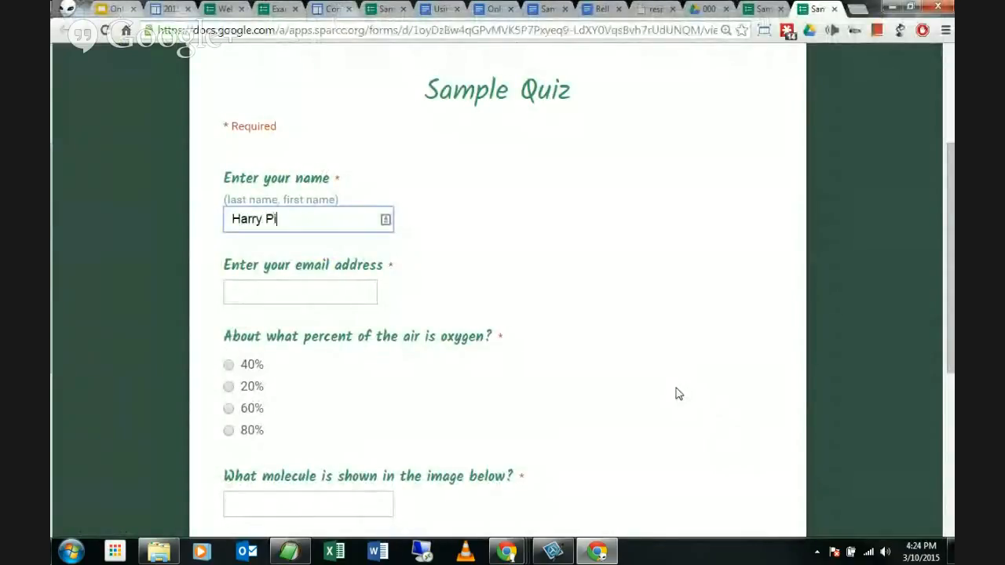
key(Tab)
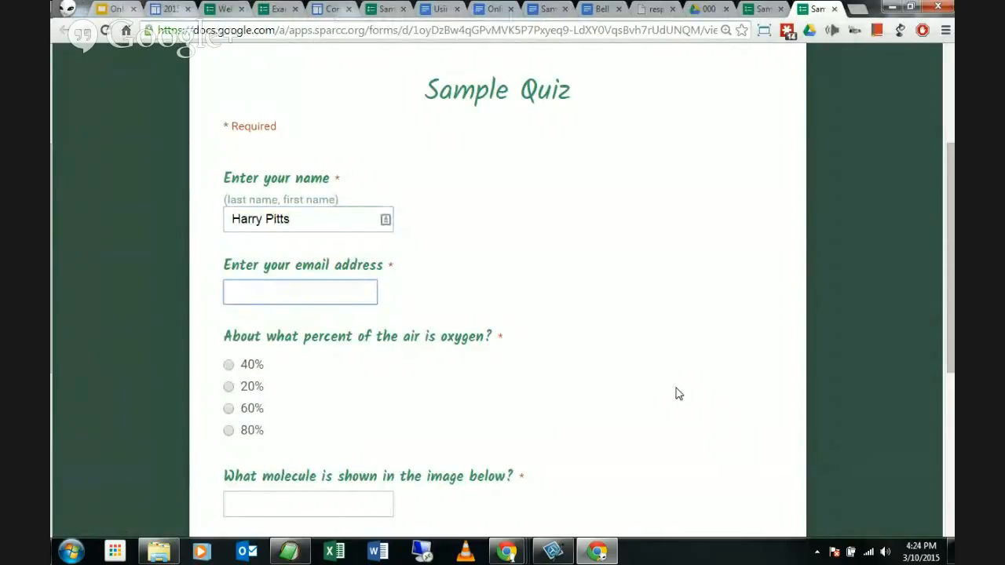
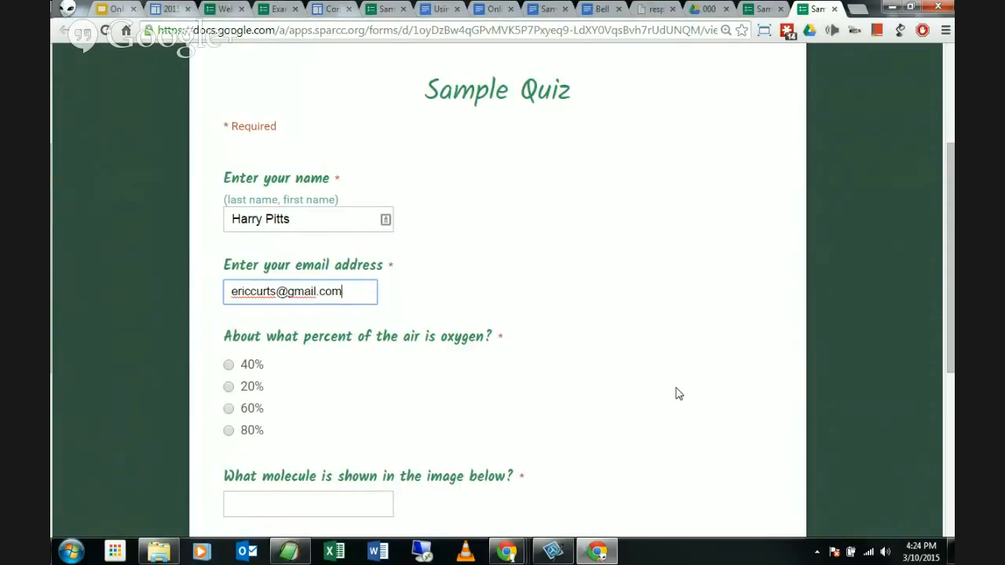
key(Tab)
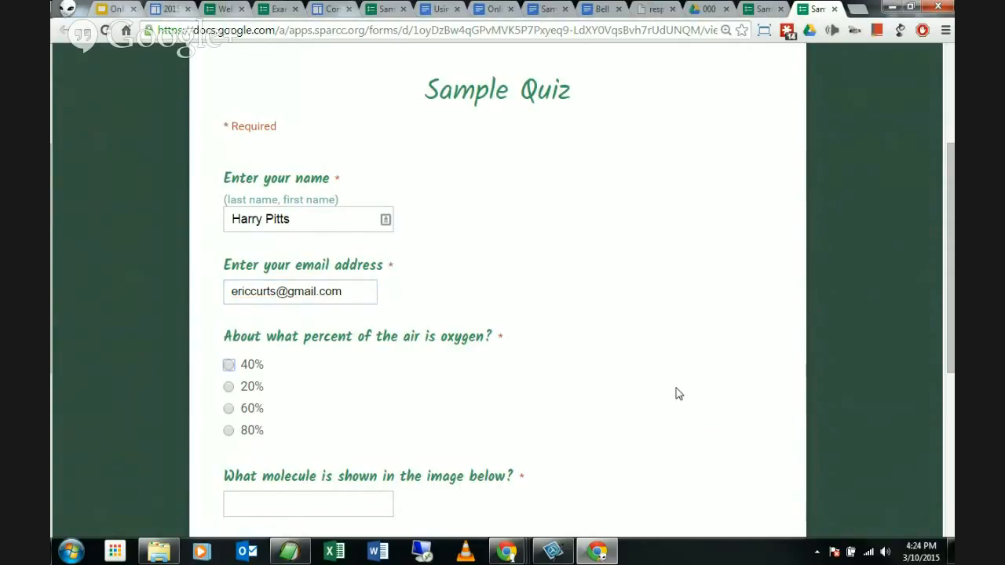
Step: Answer 40% and 'nitrogen', submit the quiz, and close the confirmation tab
click(229, 365)
click(251, 500)
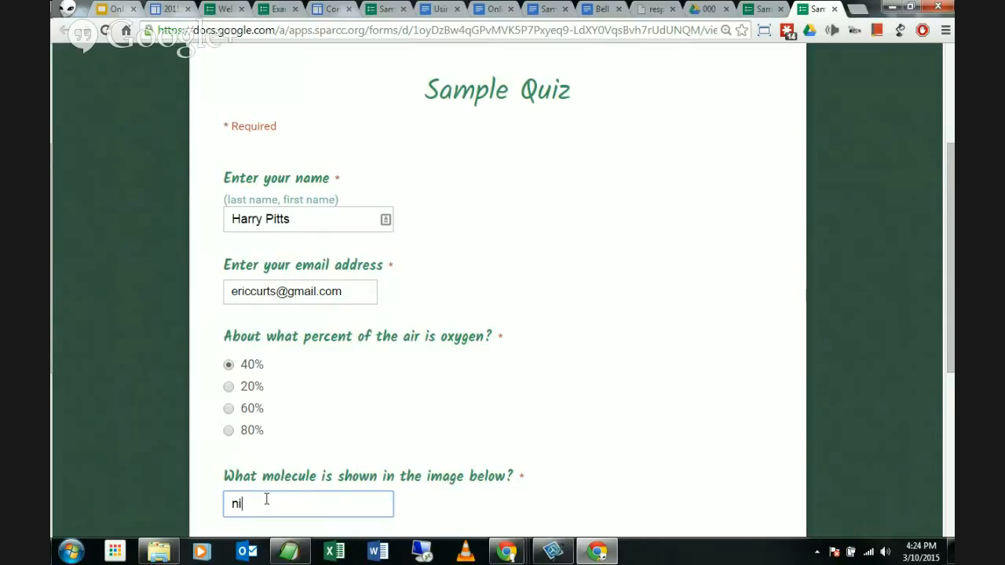
text(nitrogen)
scroll(439, 225, down, 1)
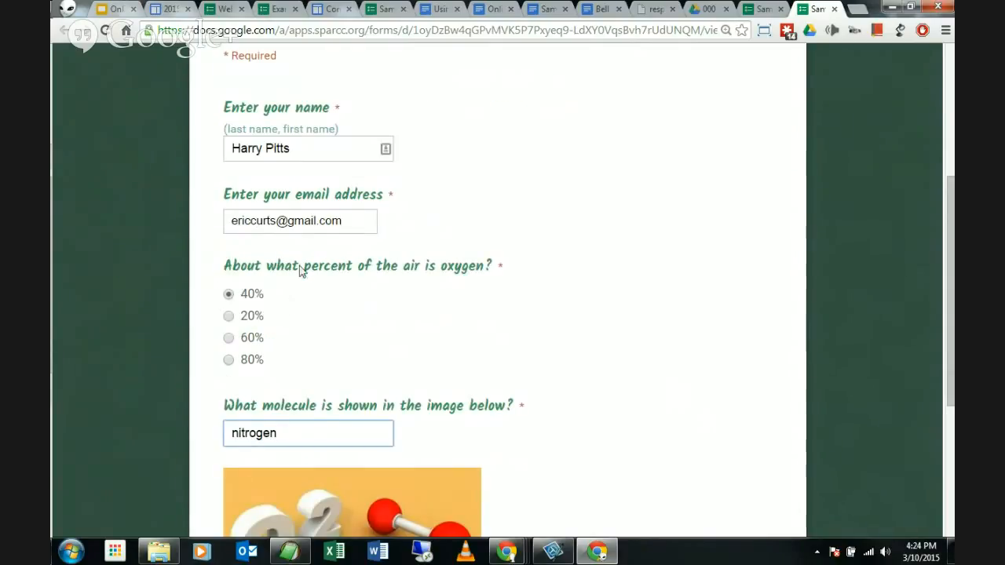
scroll(269, 359, down, 4)
click(266, 362)
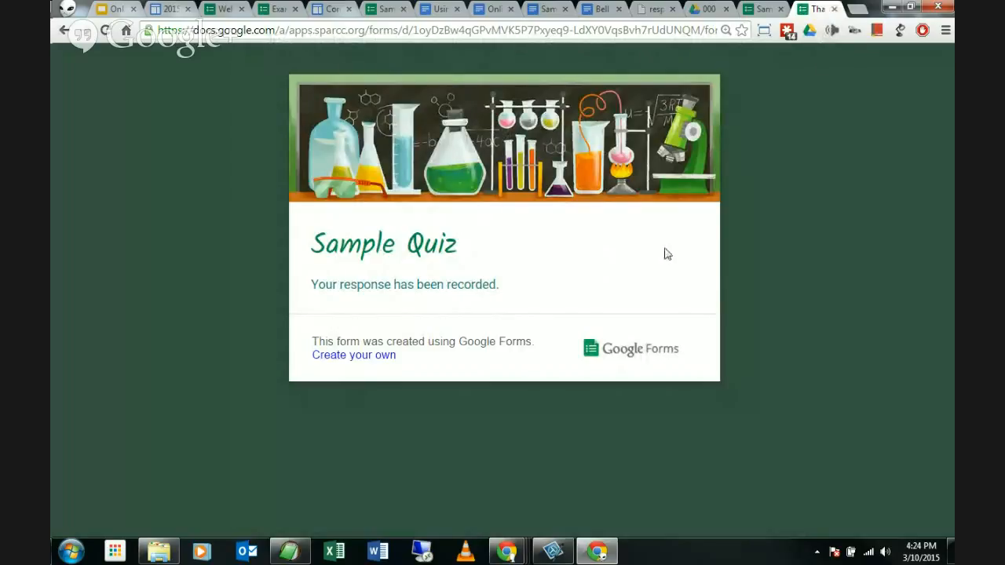
click(833, 9)
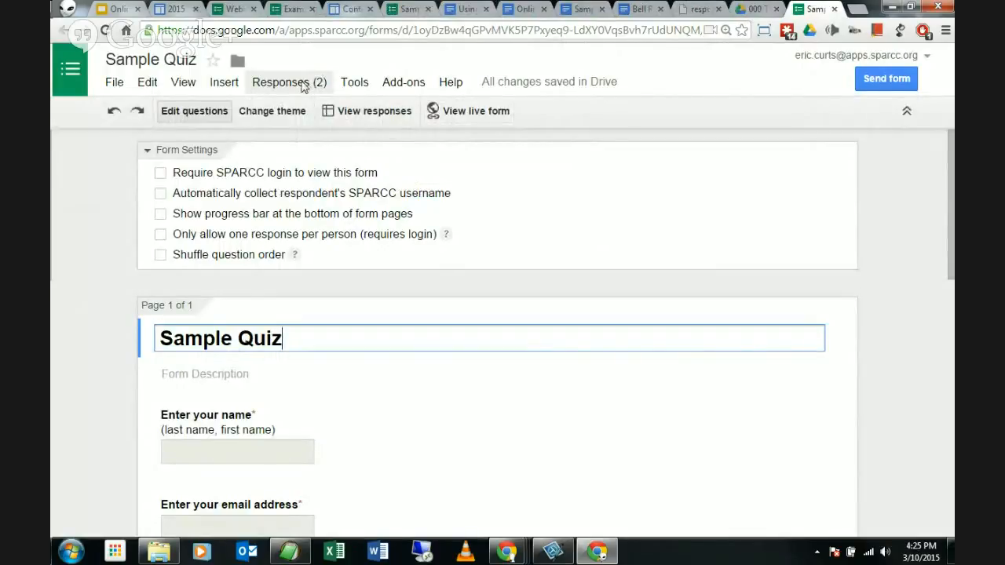
click(368, 116)
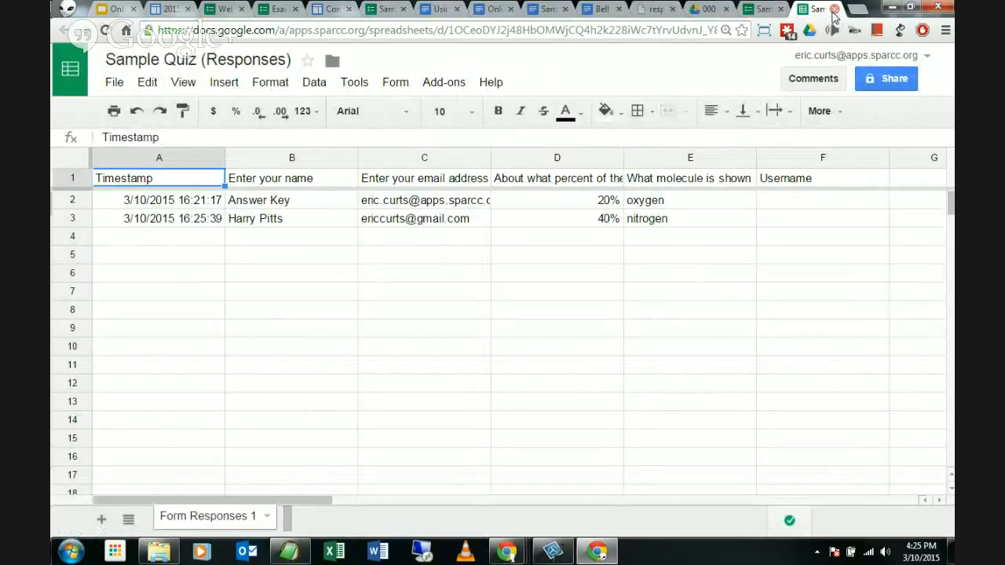
click(833, 10)
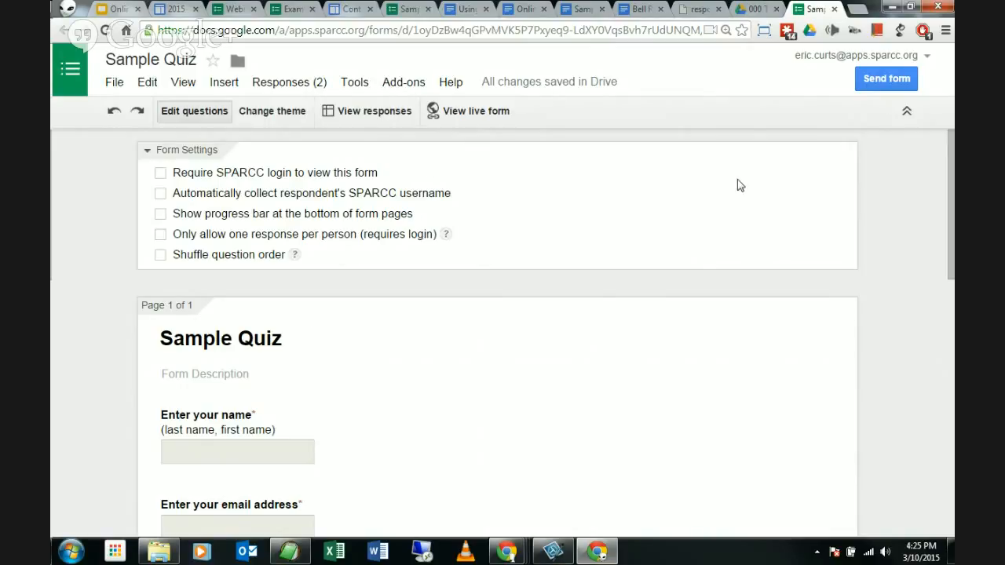
click(886, 81)
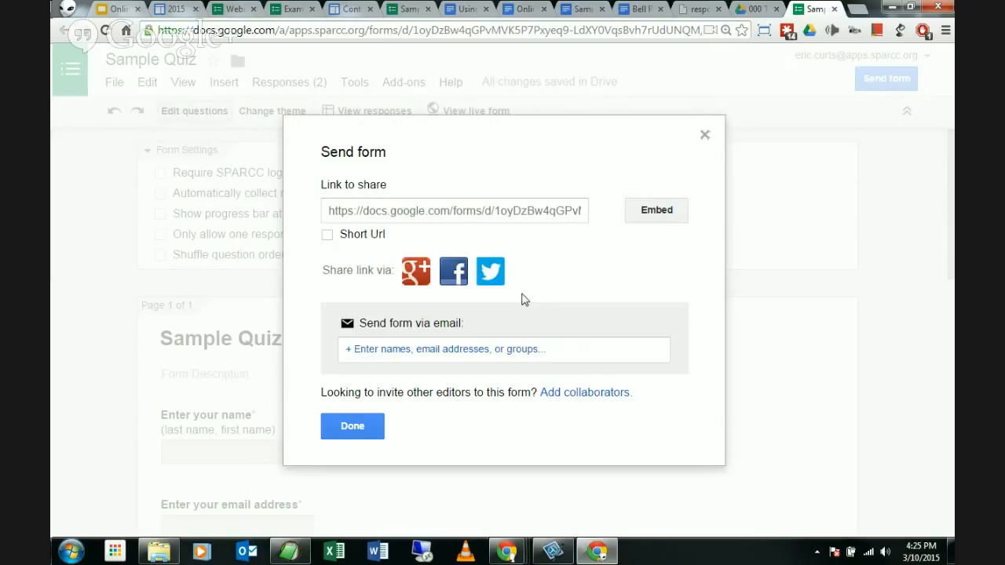
click(395, 353)
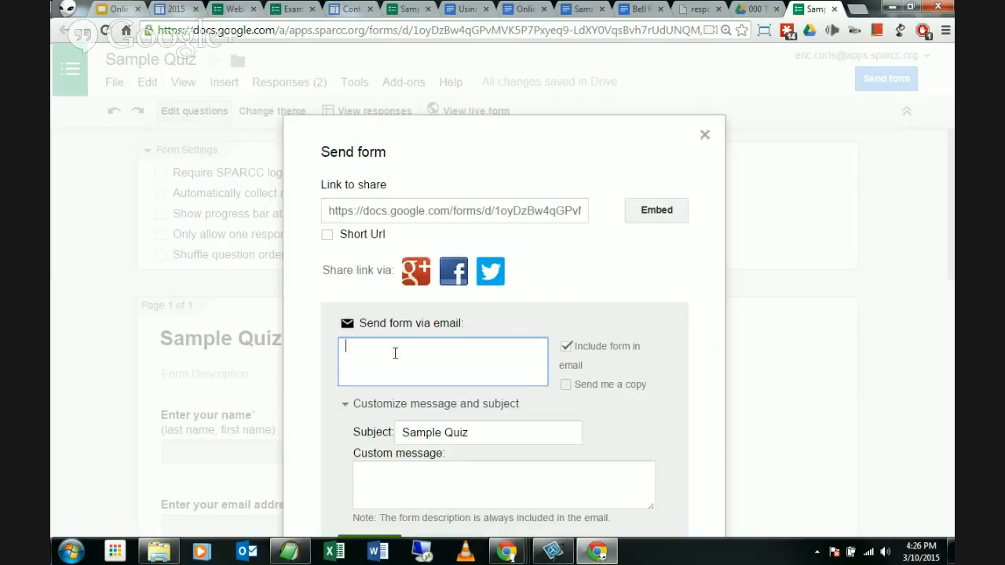
text(anth)
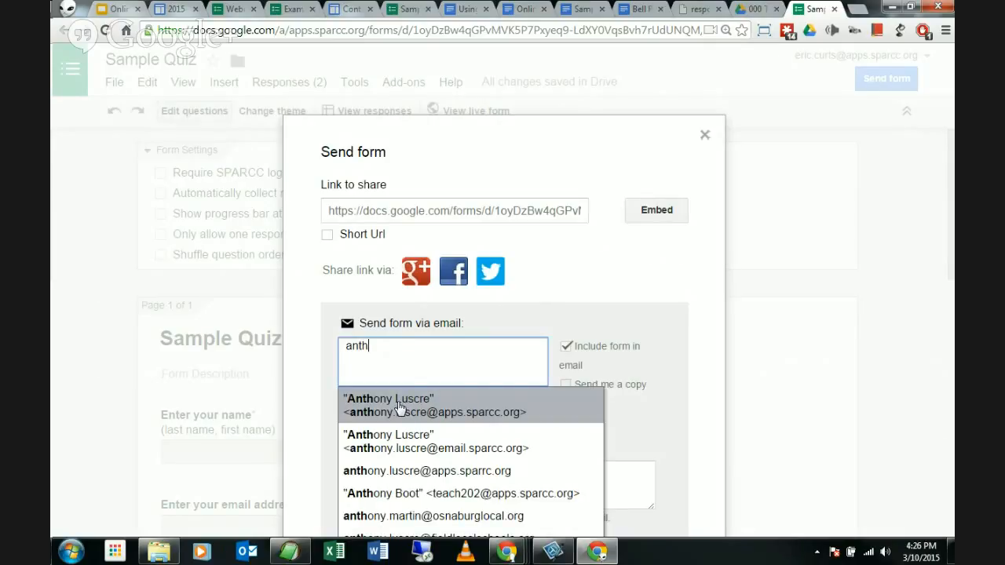
click(398, 408)
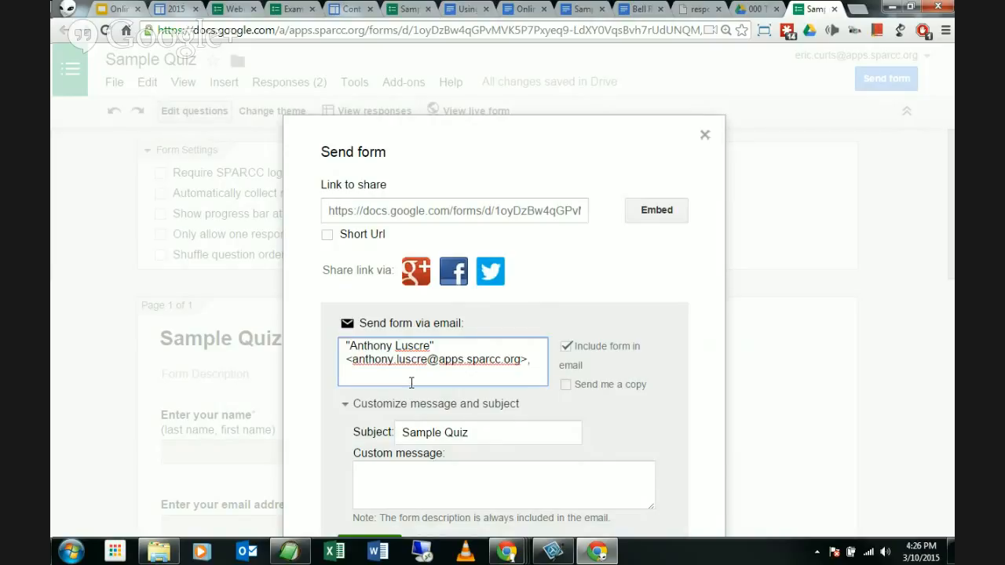
drag(540, 361, 264, 328)
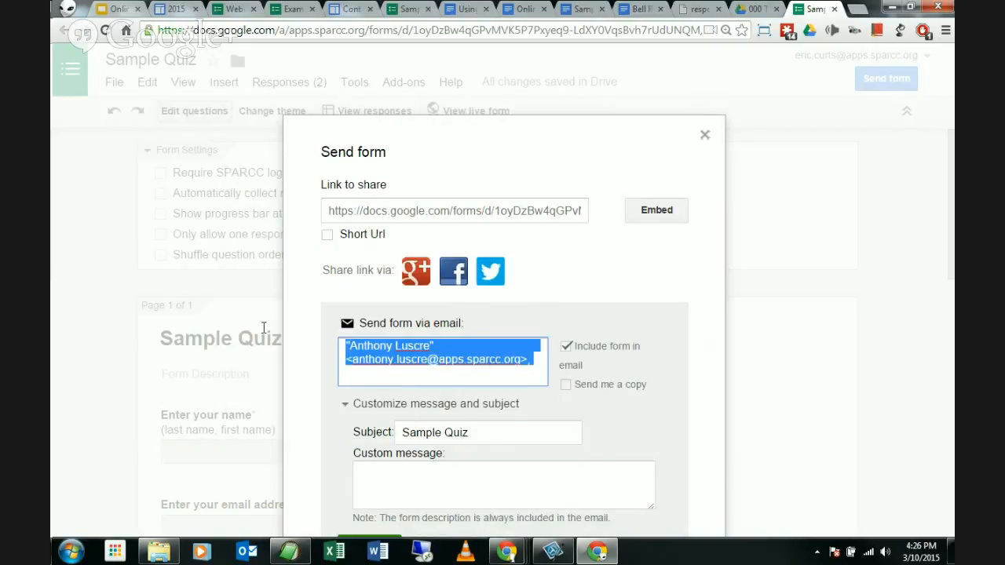
key(BackSpace)
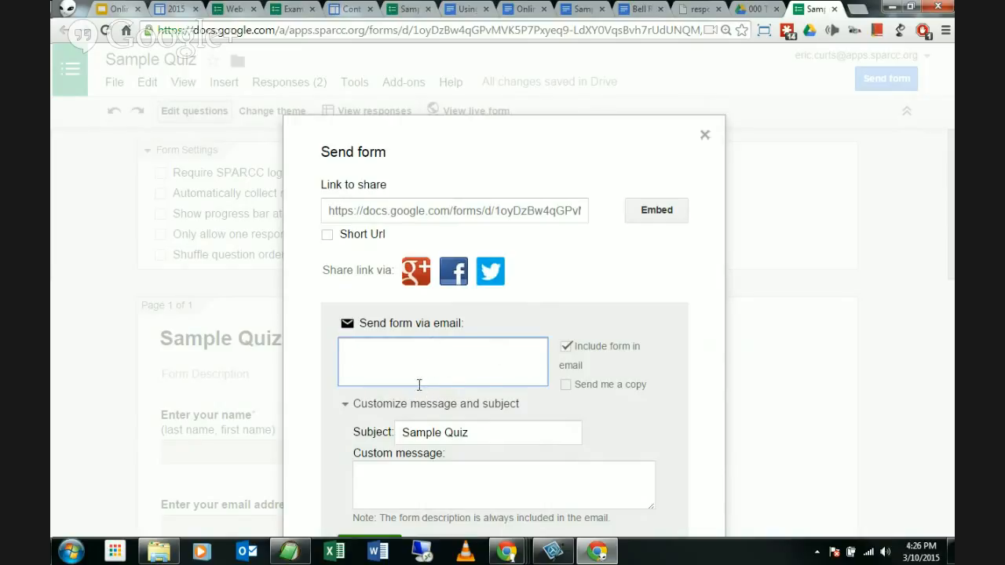
click(641, 275)
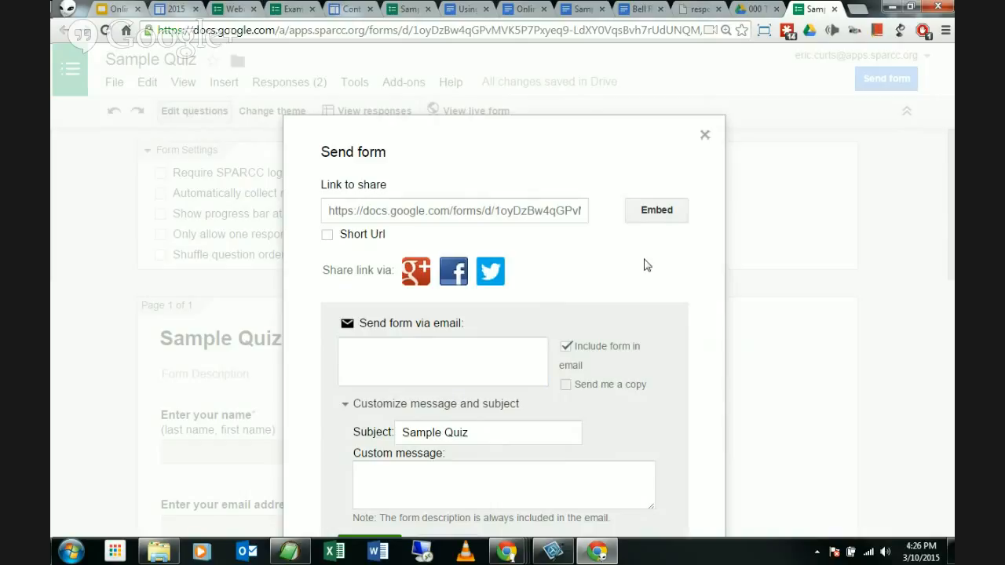
click(703, 140)
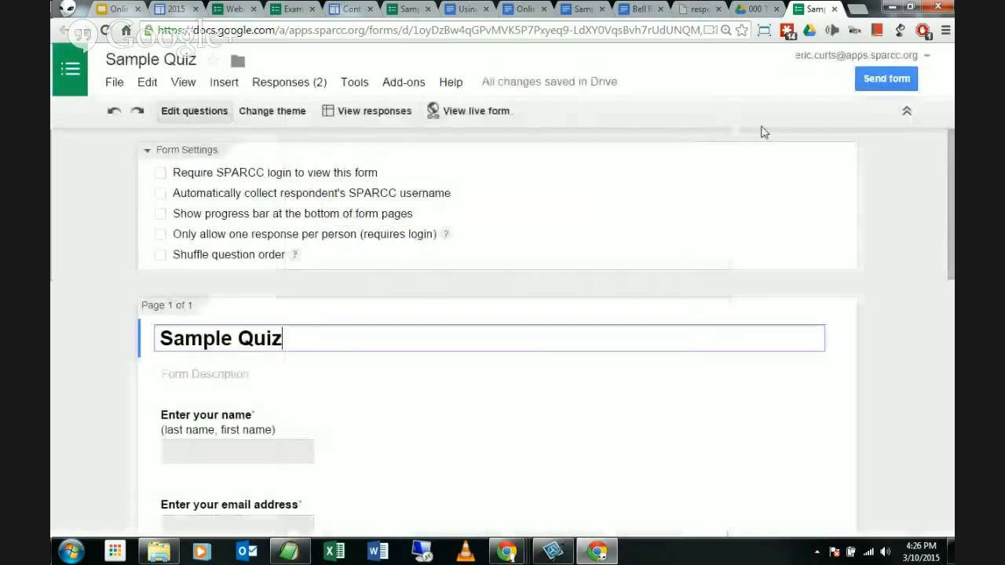
Step: Select and copy the Sample Quiz's shareable link from the Send form dialog
click(886, 86)
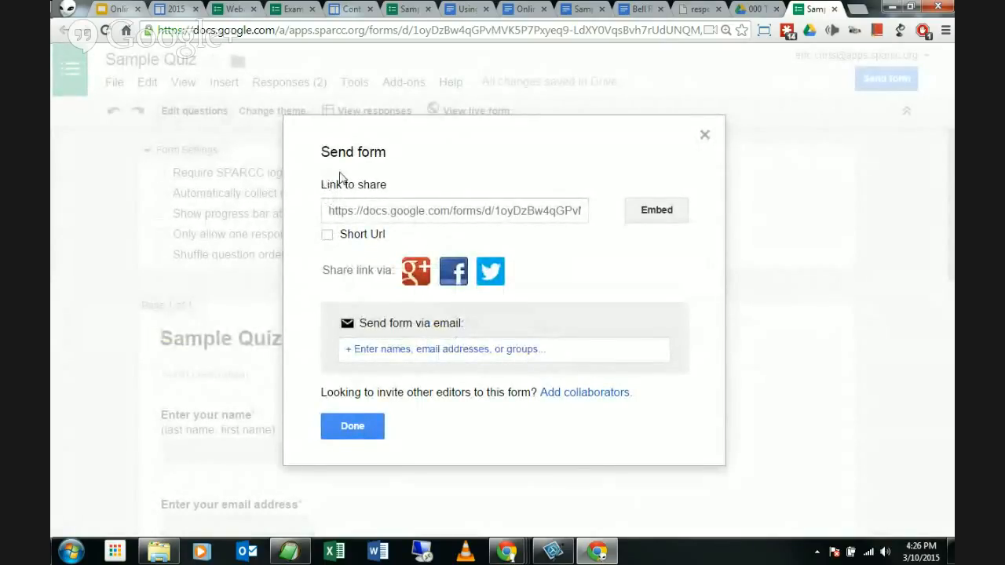
click(463, 216)
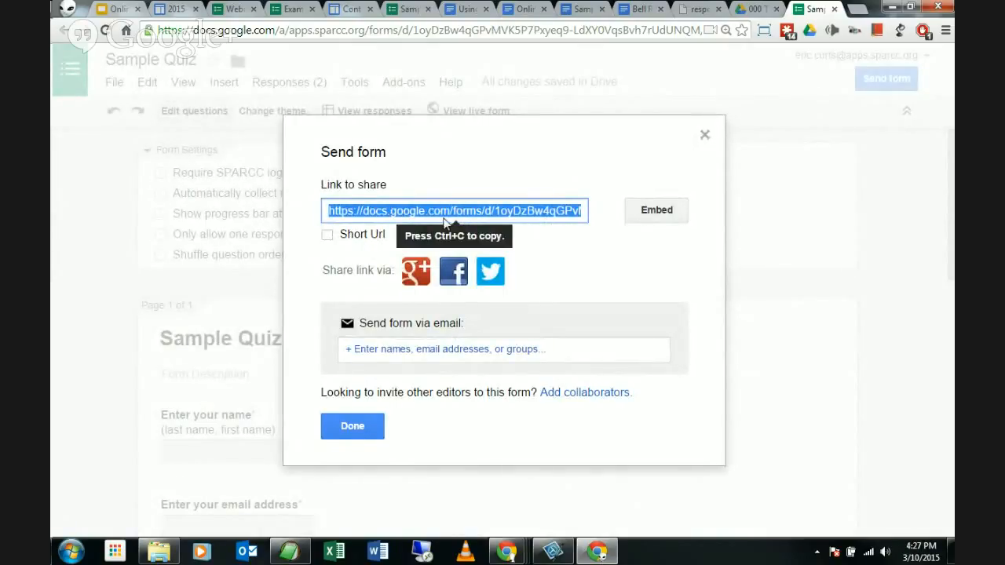
drag(481, 221, 415, 217)
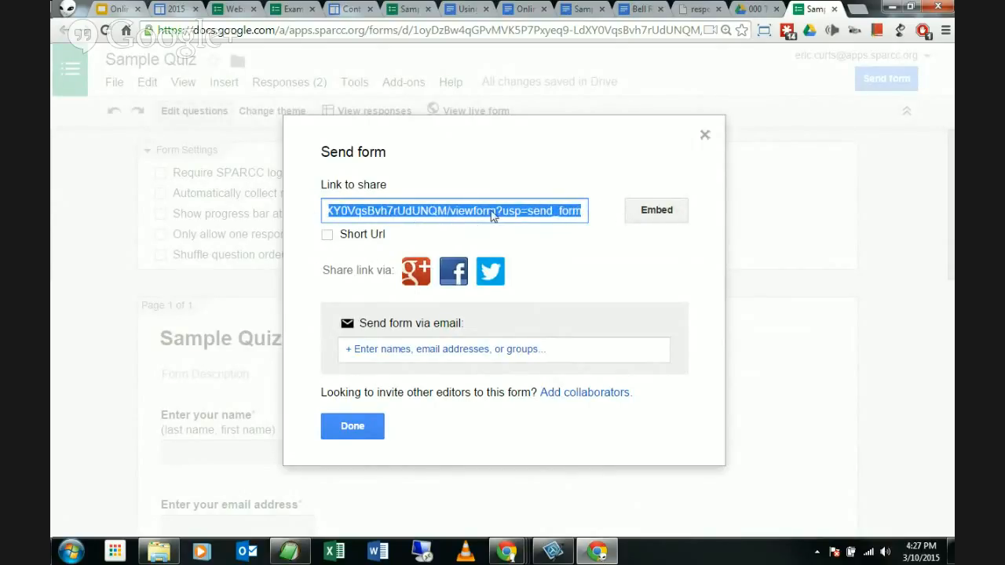
right_click(442, 214)
click(462, 220)
Step: In the Bell Ringer doc at 100% zoom, paste the quiz link under the 3/10/2015 prompt as a hyperlink
click(642, 9)
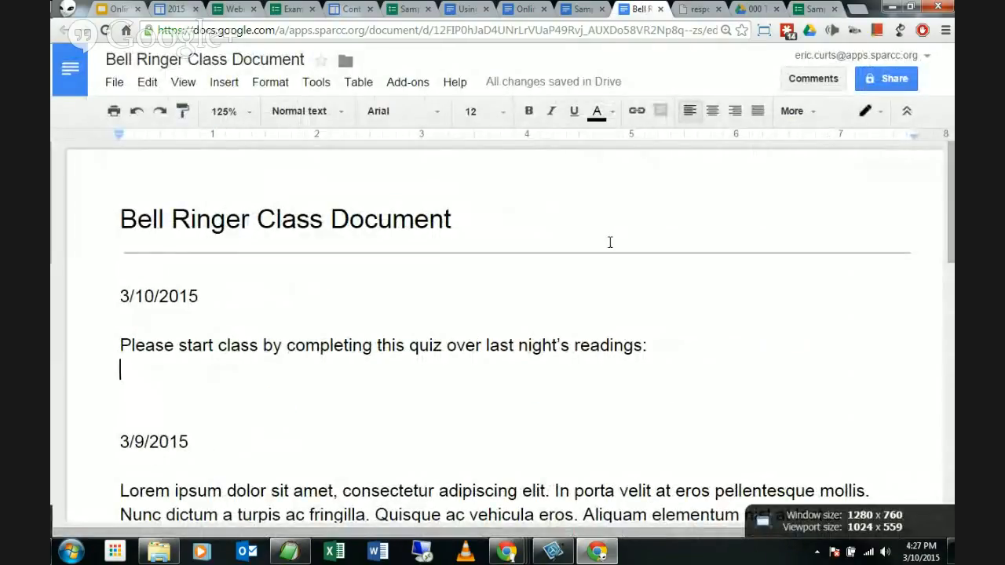
click(223, 112)
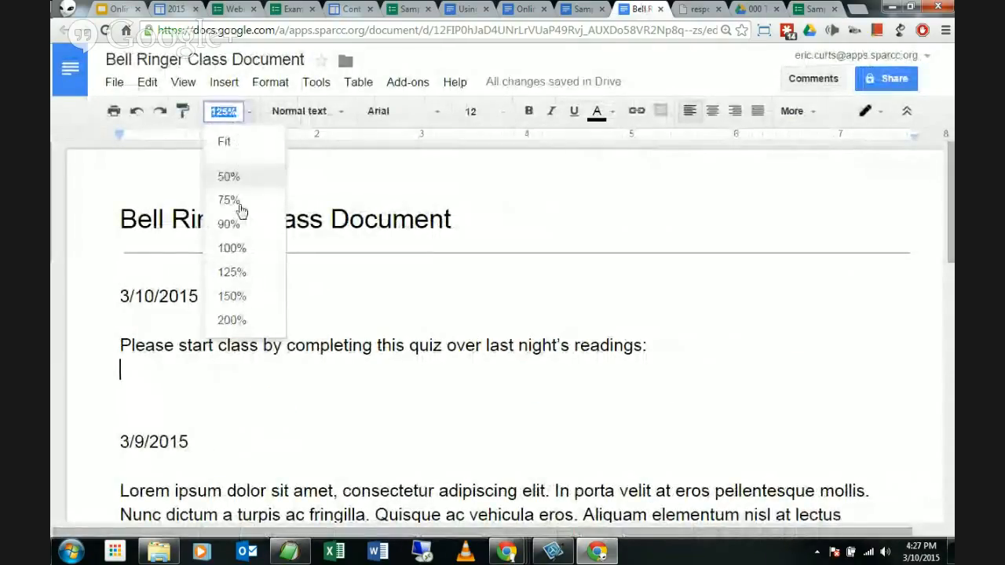
click(235, 247)
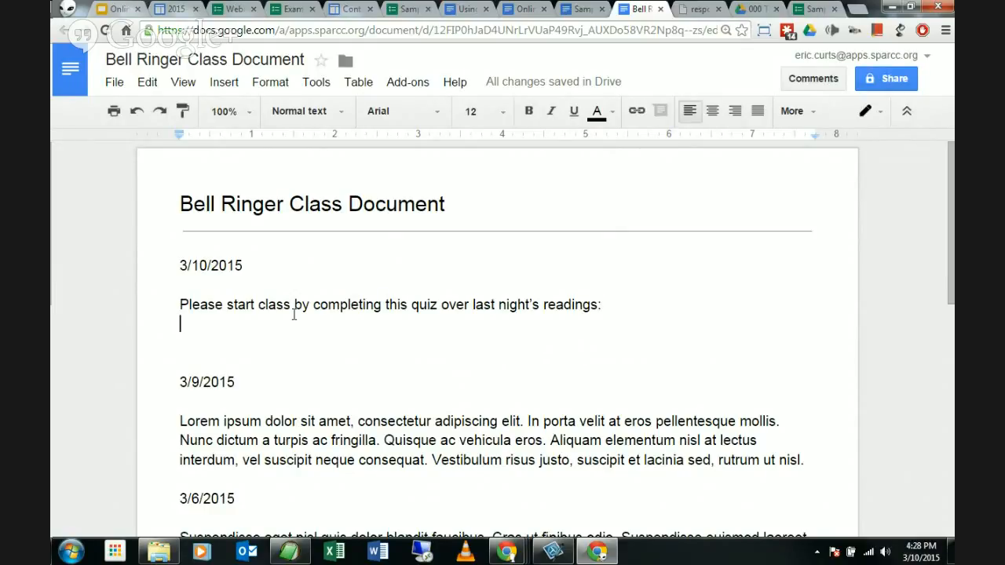
key(ctrl+v)
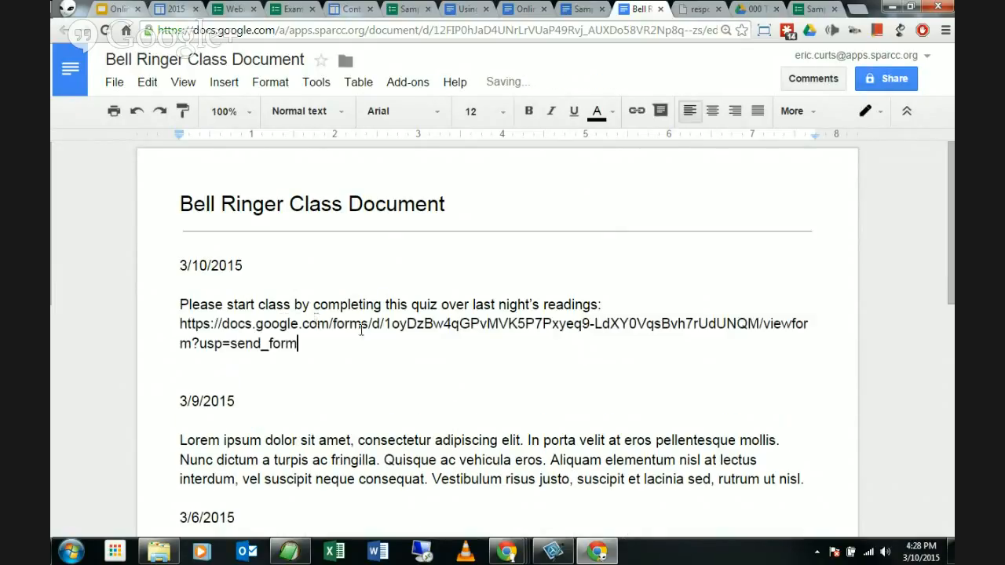
key(Return)
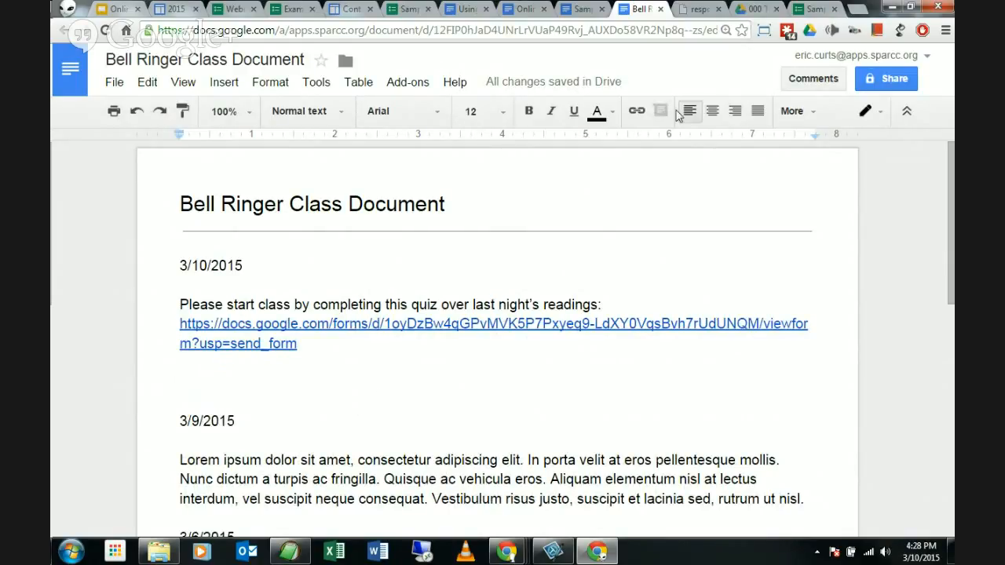
Step: Back in the Sample Quiz, check the Send form email and link fields, then close the dialog
click(797, 8)
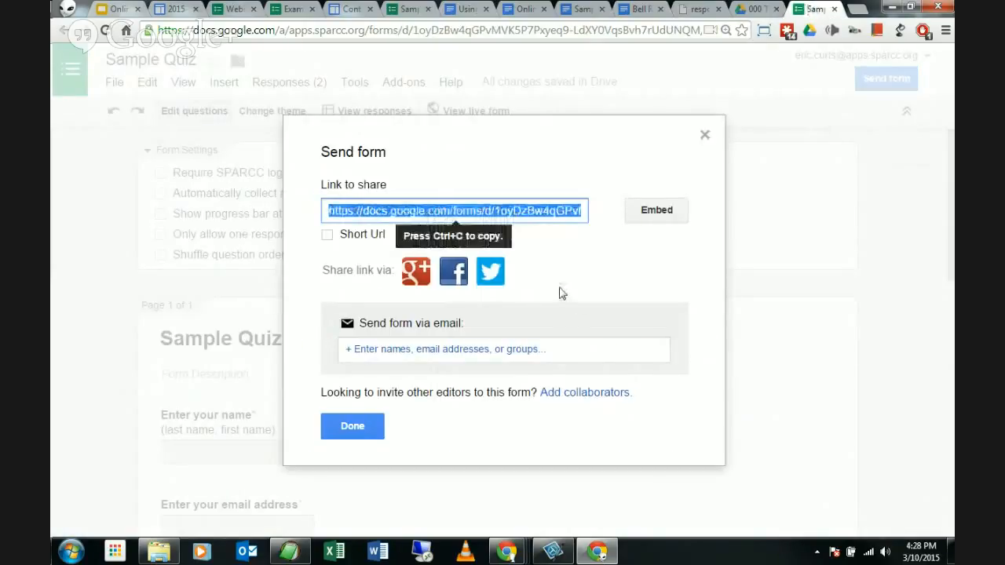
click(595, 249)
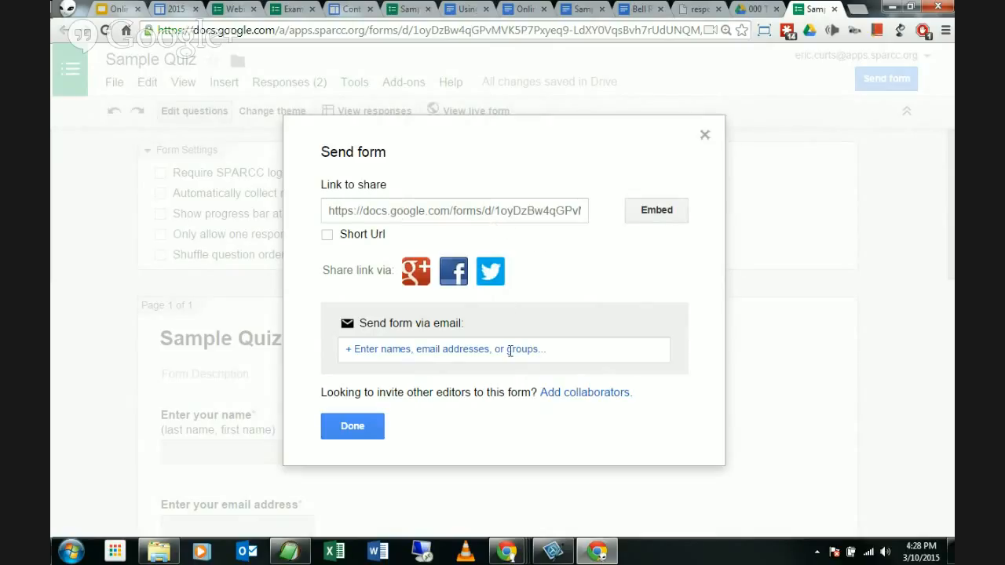
click(506, 352)
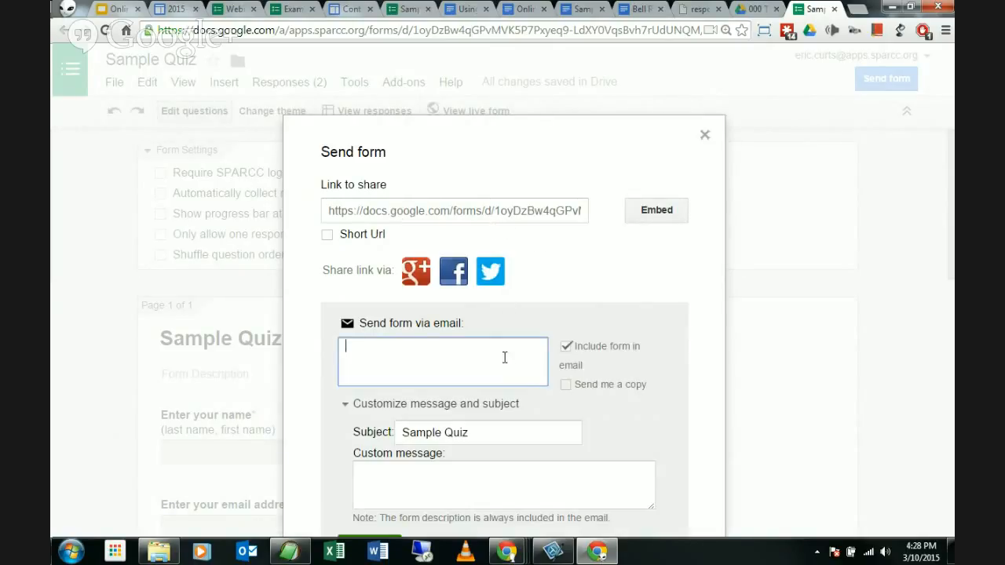
click(496, 219)
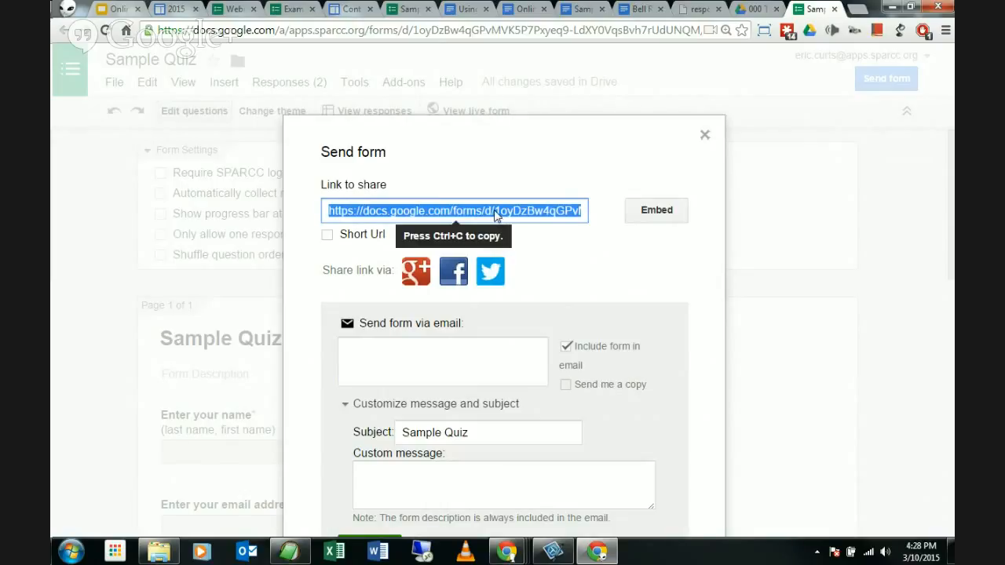
click(705, 135)
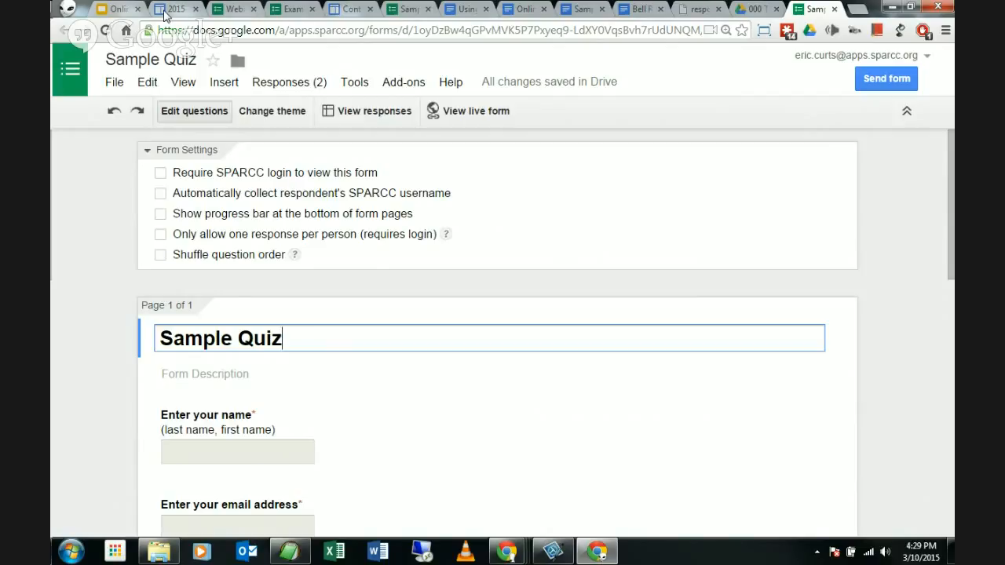
Step: Glance at the 2015 session resources page, then switch to Drive's Forms › Assessments folder
click(170, 8)
scroll(303, 134, up, 5)
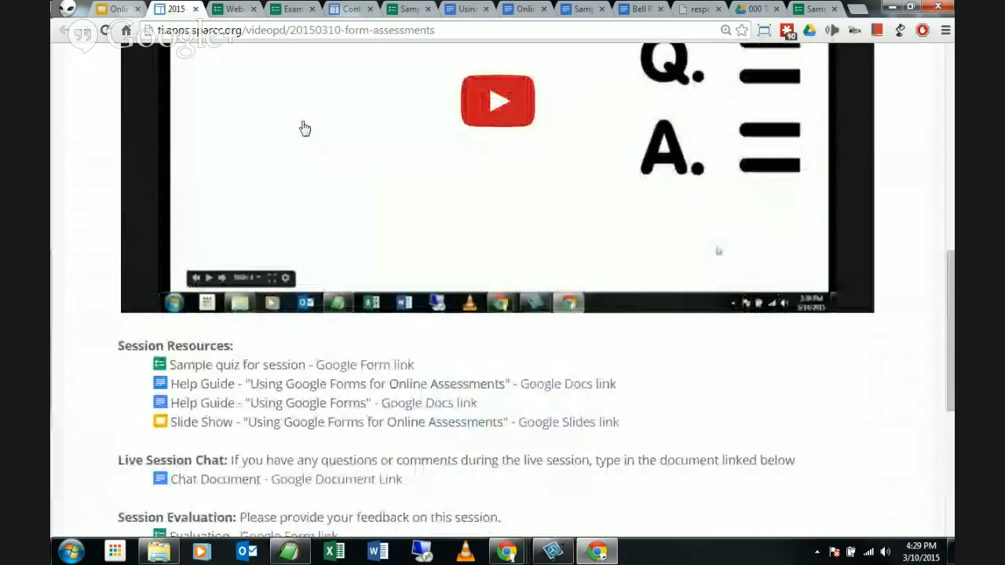
scroll(306, 133, down, 3)
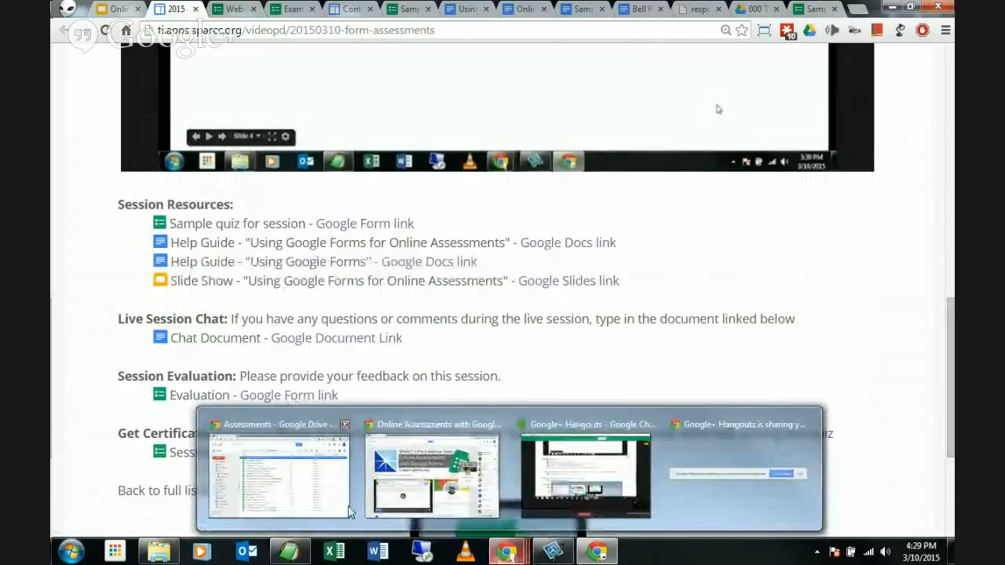
key(alt+Tab)
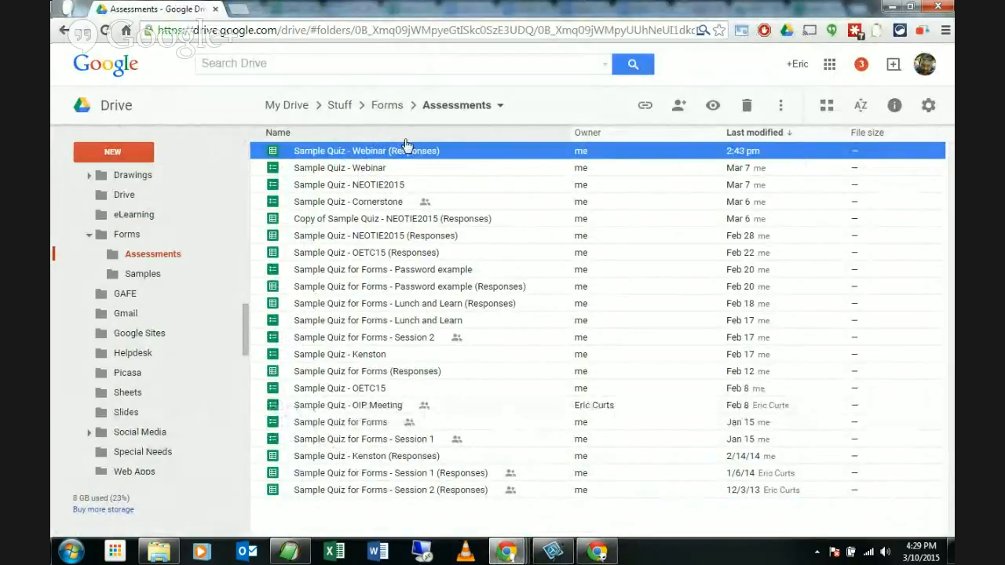
Step: Zoom in on Drive and open the 'Sample Quiz - Webinar' form from Assessments
key(ctrl+plus)
key(ctrl+plus)
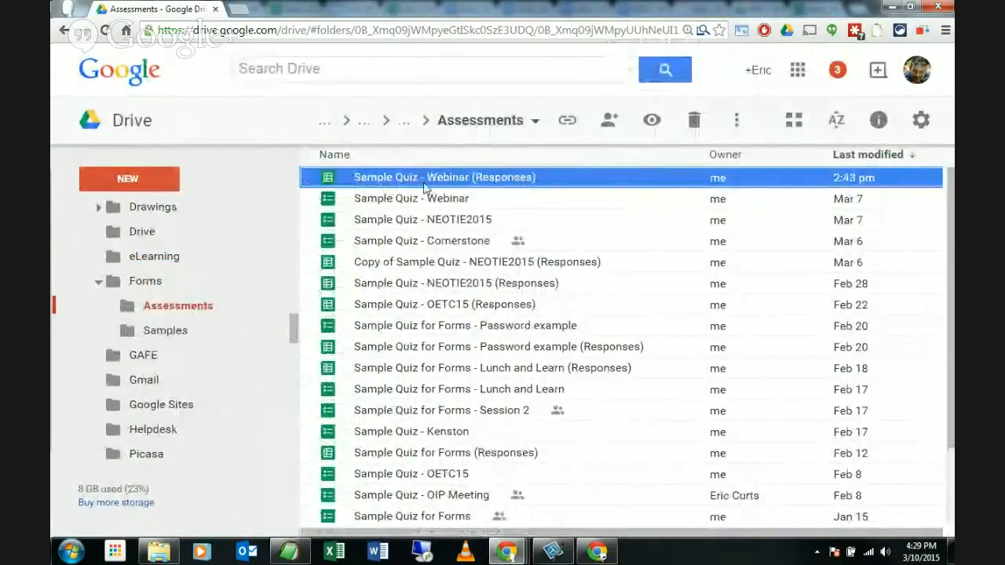
click(398, 202)
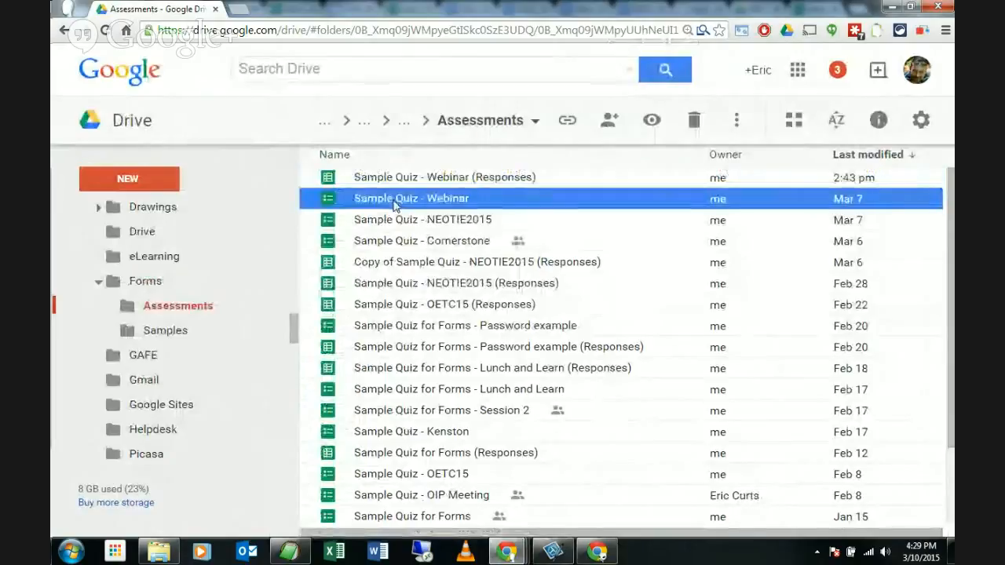
click(424, 186)
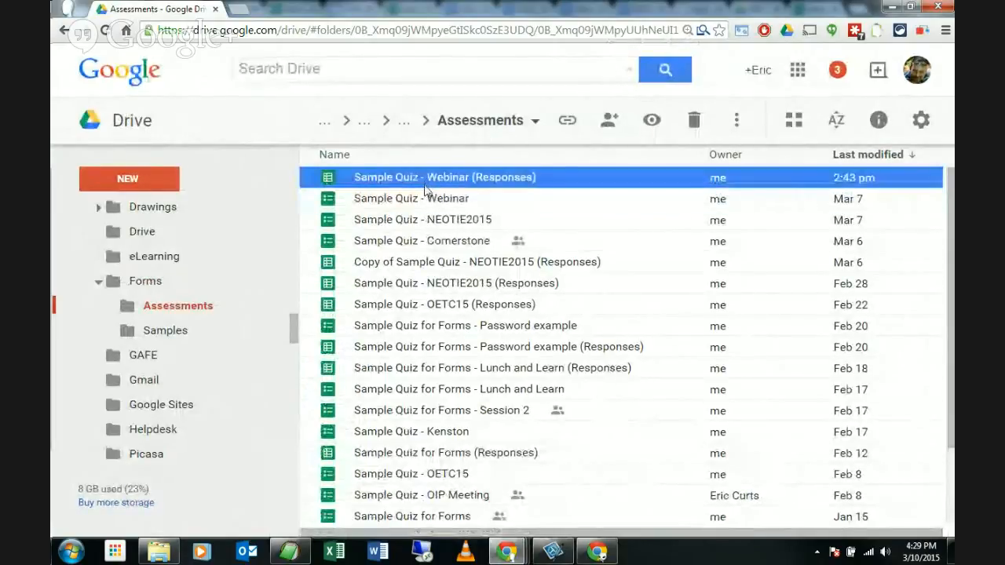
click(411, 198)
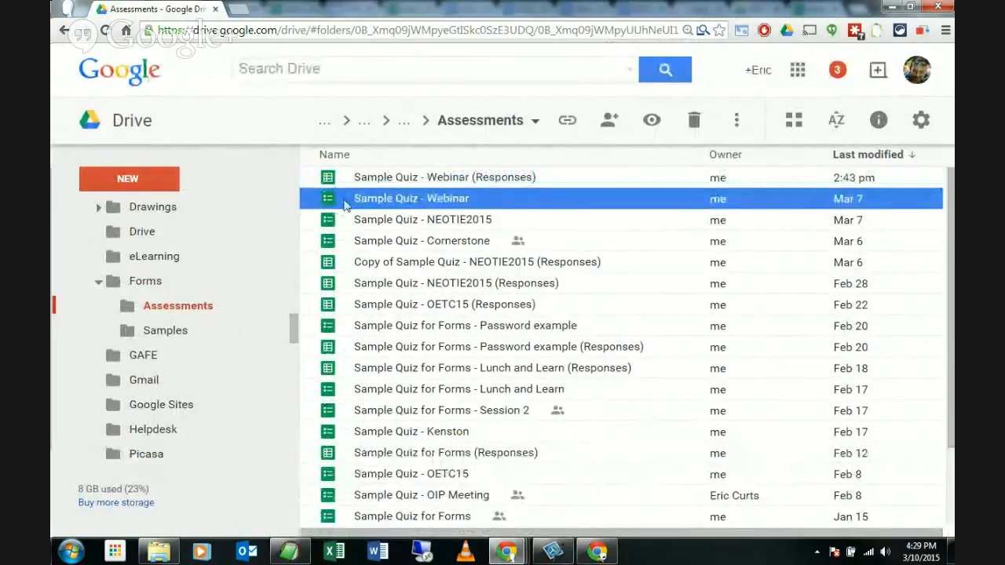
double_click(408, 204)
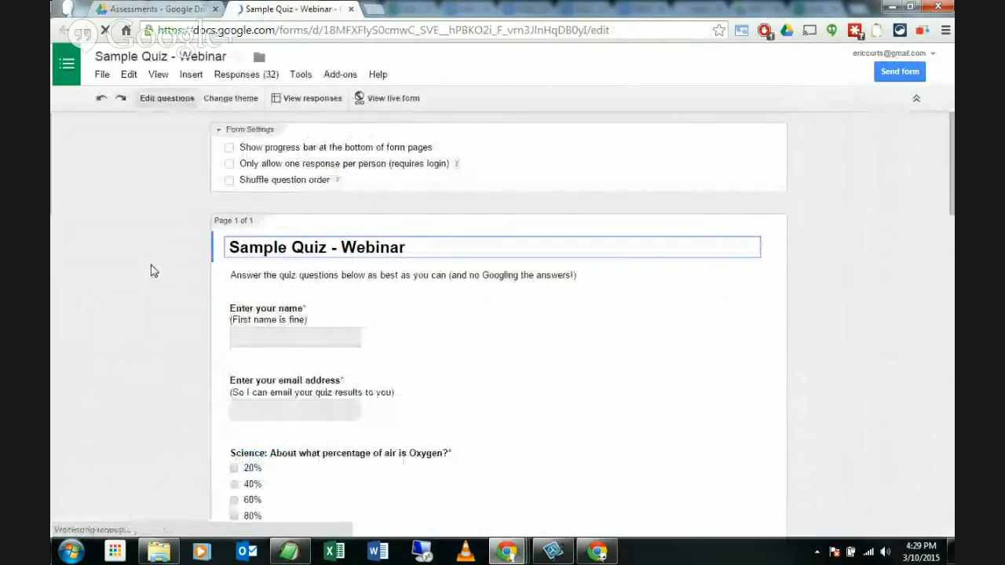
Step: Scroll through the Webinar quiz's questions, then compare the form and responses files in Drive
scroll(150, 266, down, 2)
scroll(152, 275, down, 10)
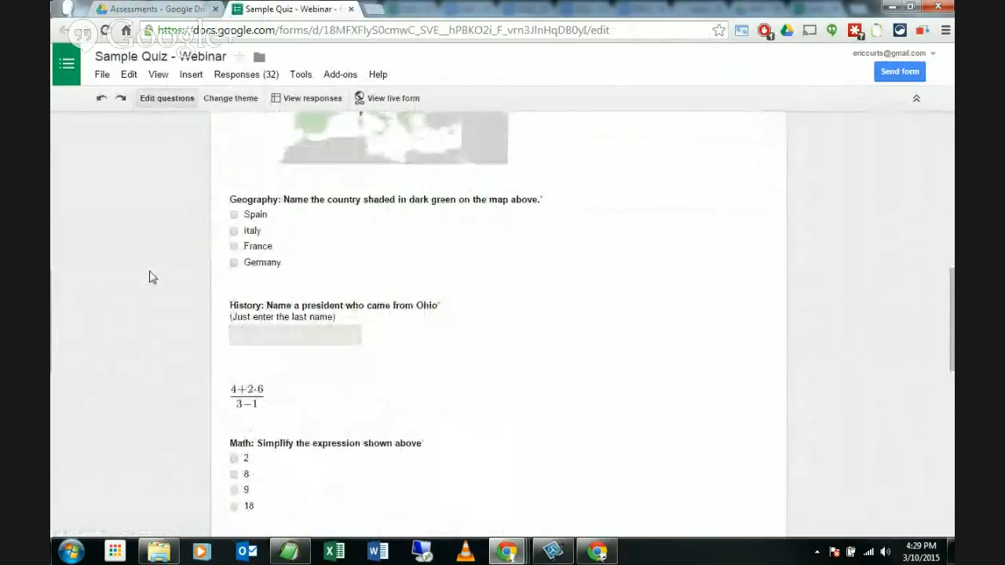
scroll(150, 277, down, 4)
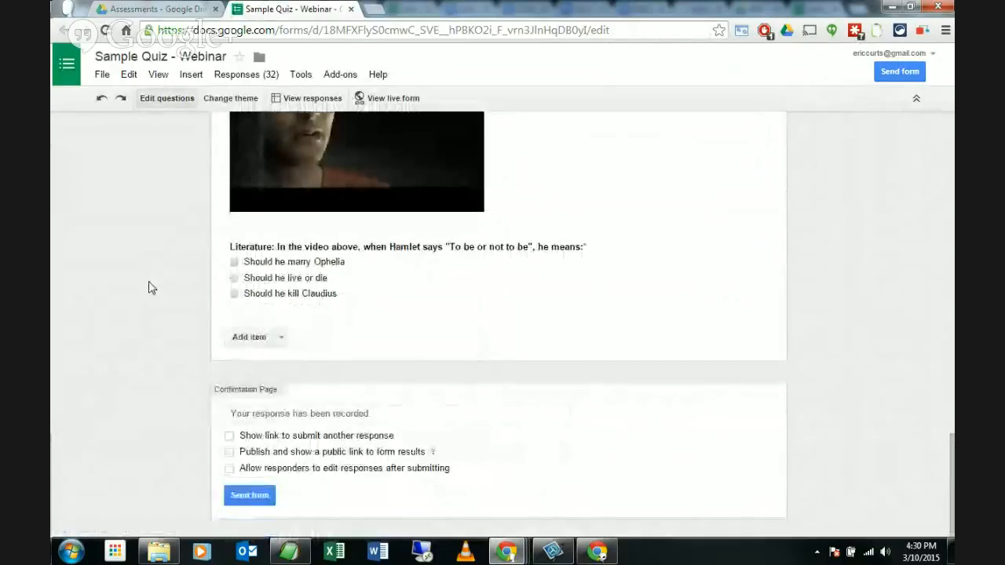
scroll(152, 288, up, 5)
scroll(152, 289, up, 12)
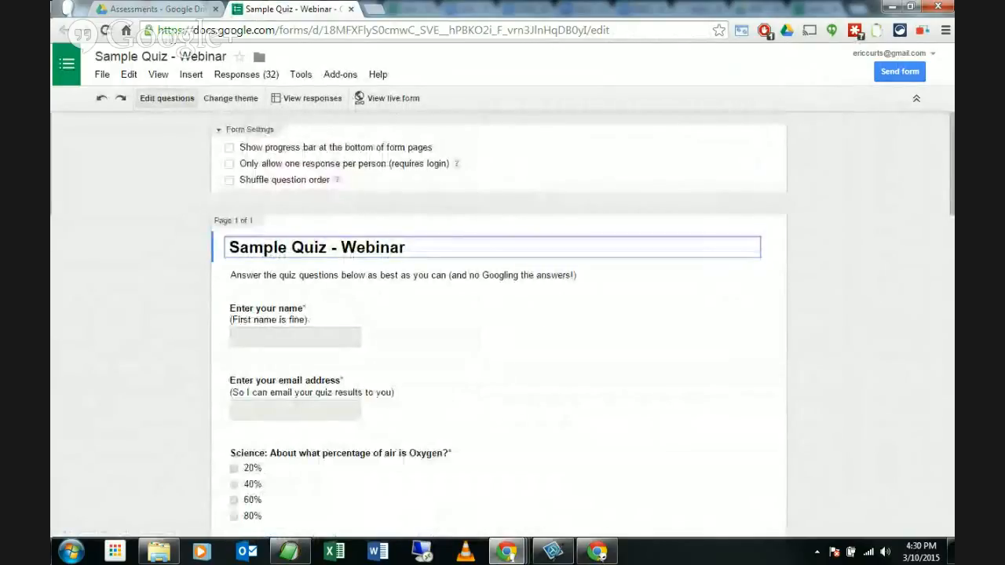
click(157, 13)
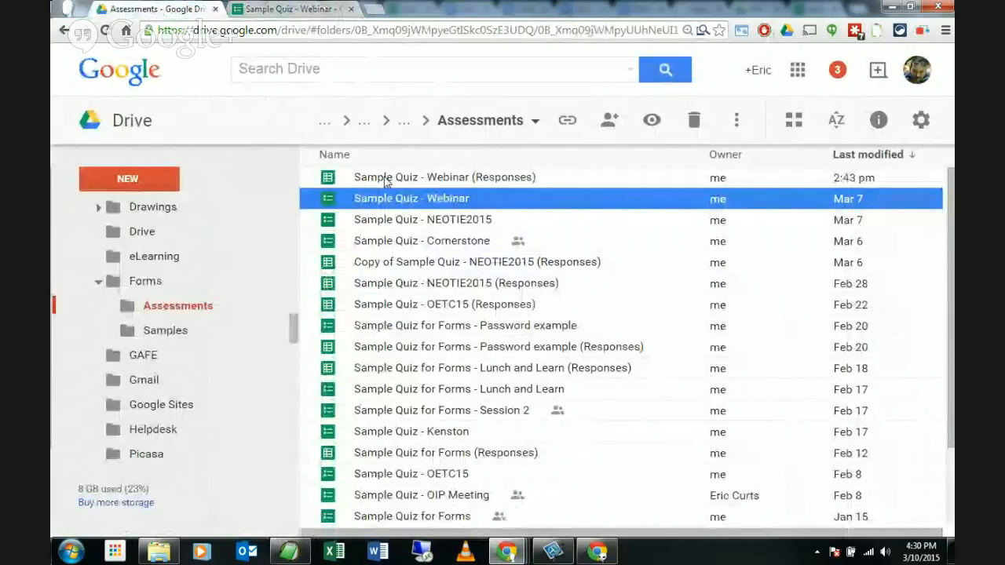
click(389, 179)
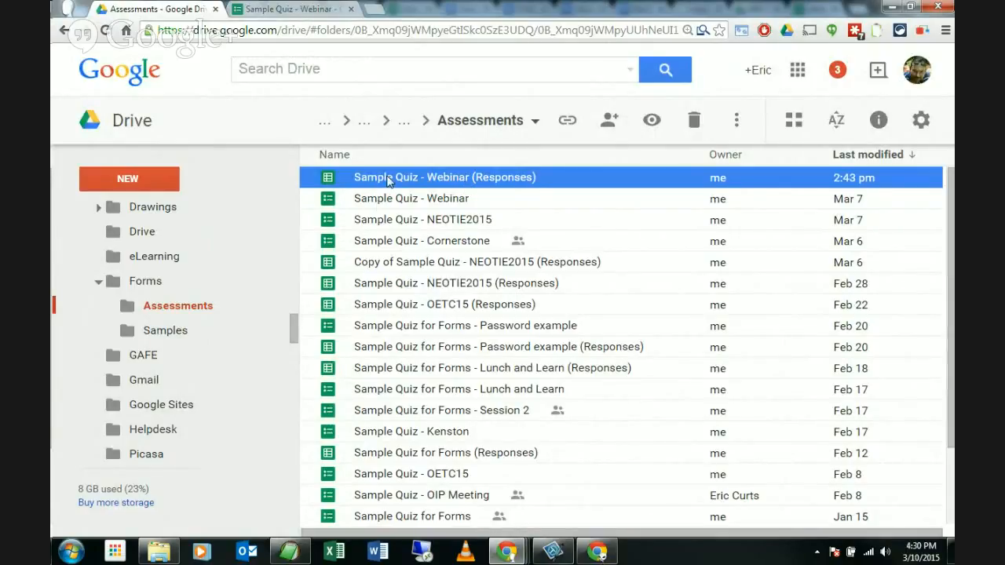
click(388, 200)
click(395, 179)
click(393, 202)
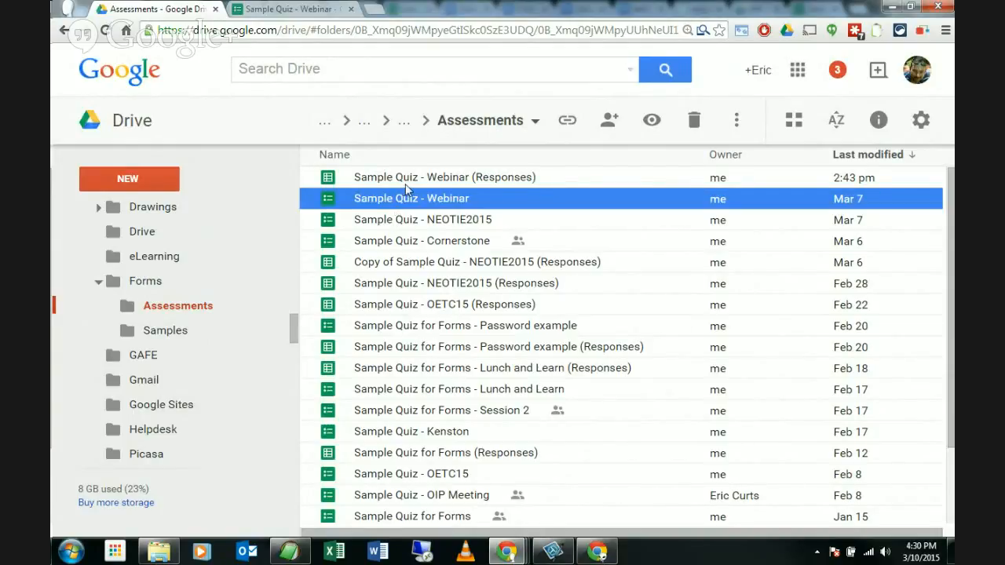
Step: View the form's responses, close the extra tabs, and open 'Sample Quiz - Webinar (Responses)' from Drive
click(306, 10)
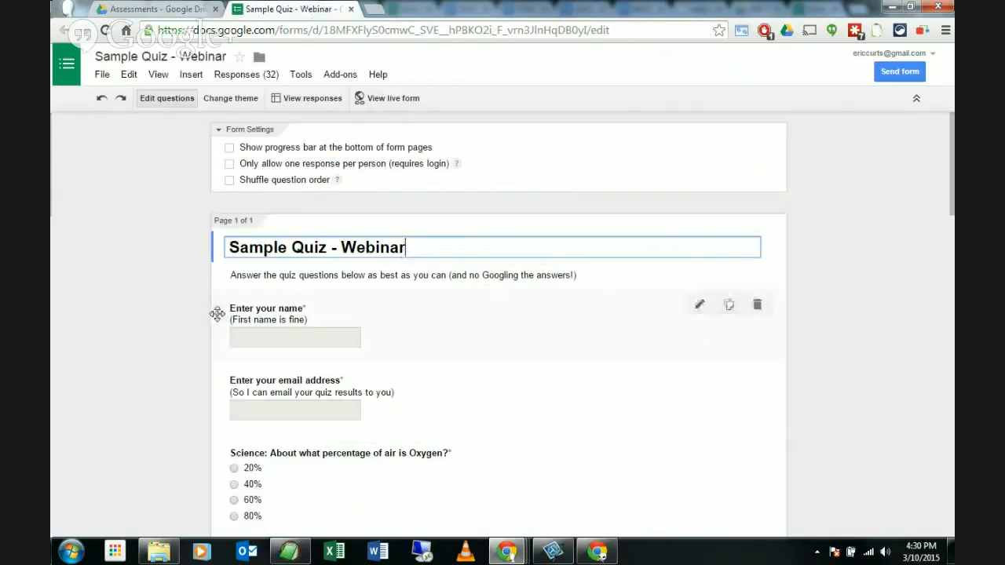
click(321, 99)
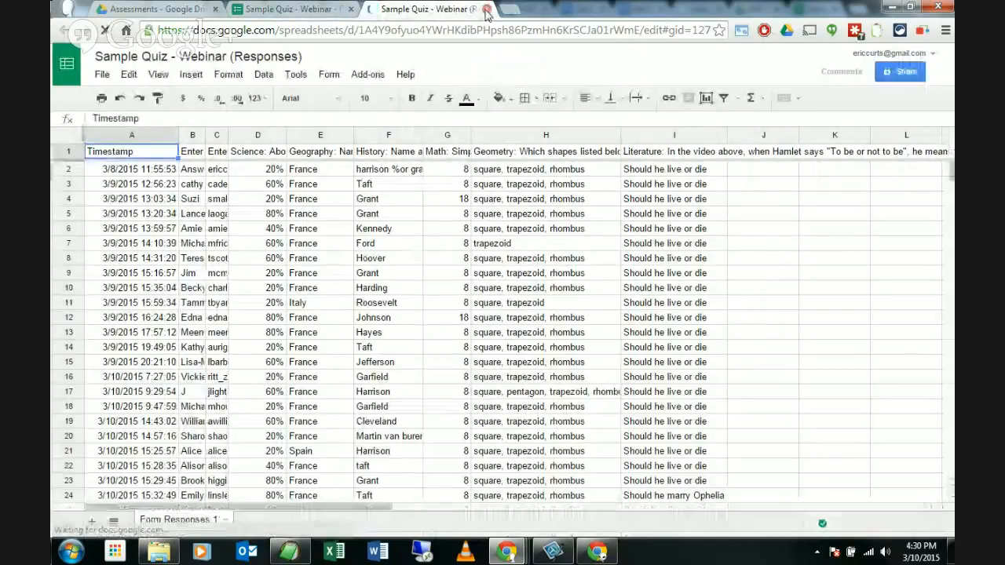
click(486, 10)
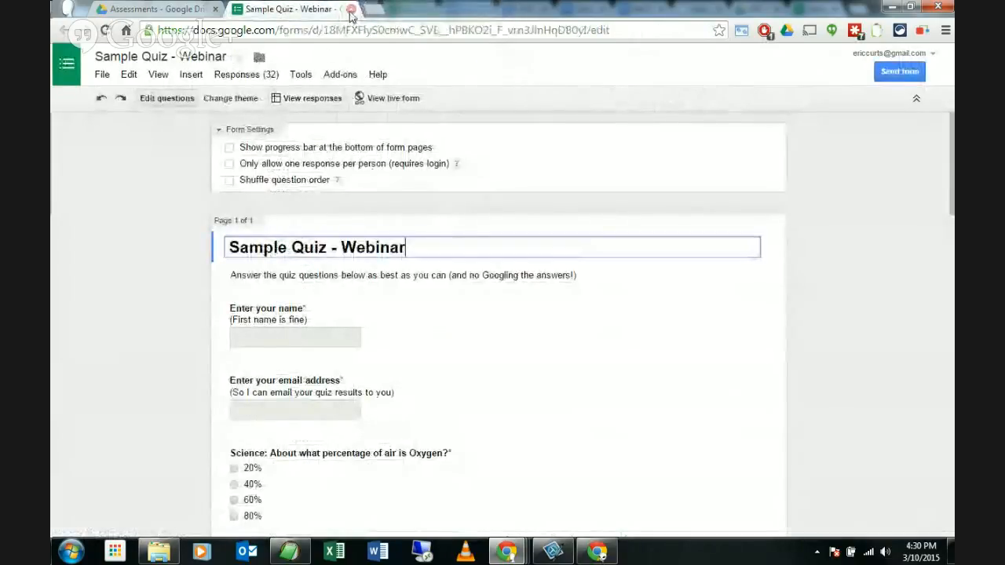
click(351, 10)
click(444, 180)
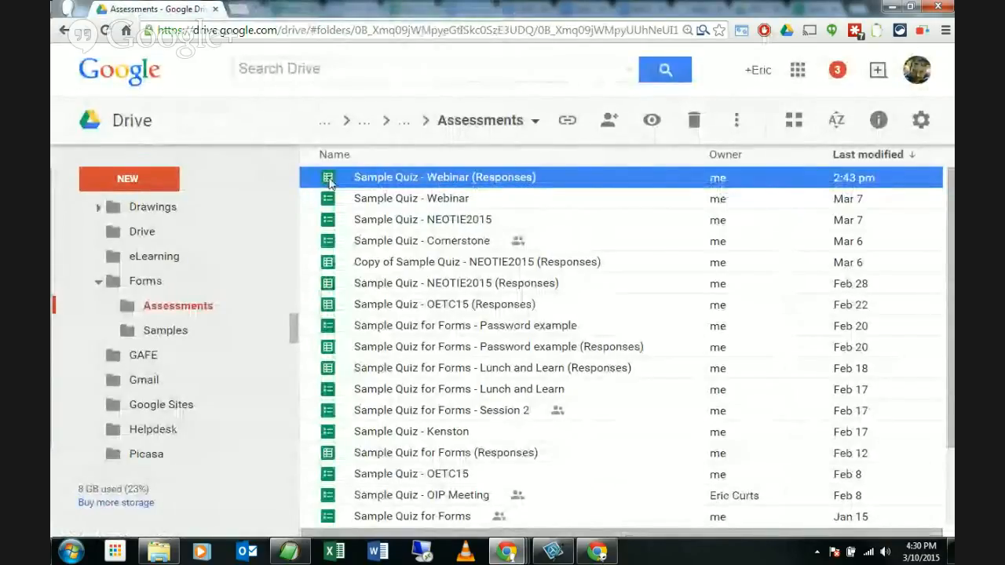
double_click(412, 184)
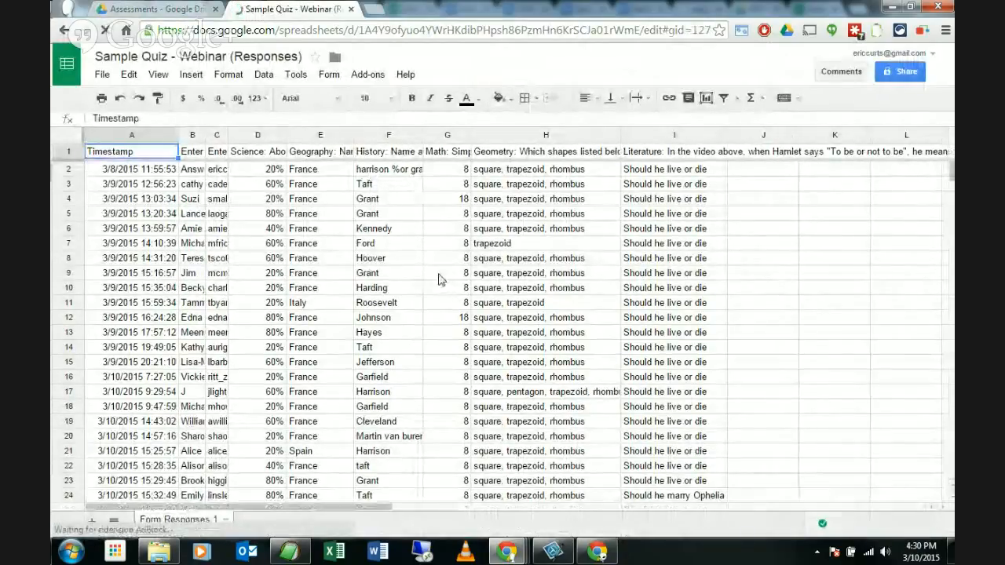
Step: Review the responses, picking out France in E8 and Roosevelt in F11, then show the Add-ons list
scroll(437, 278, down, 5)
scroll(436, 277, up, 5)
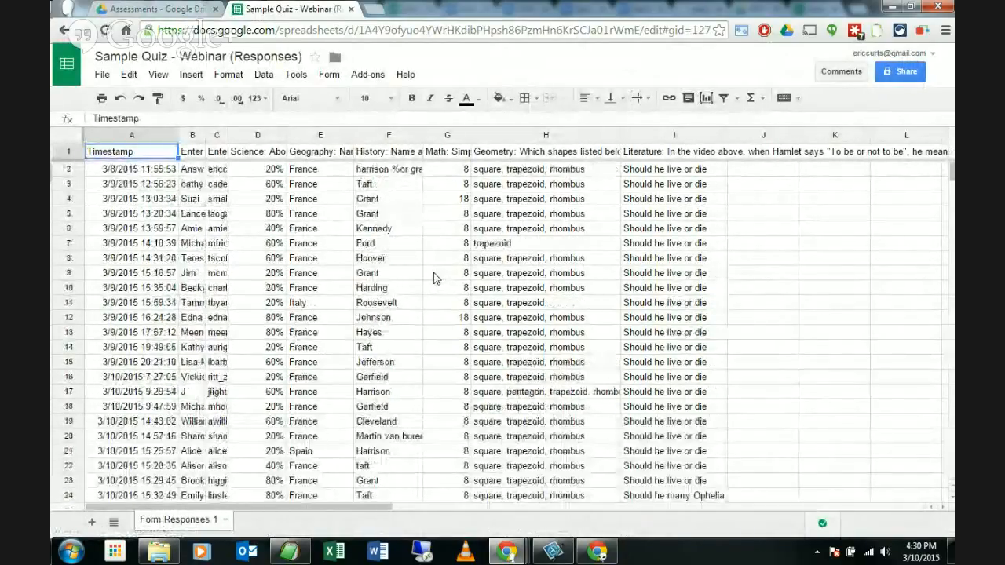
scroll(436, 277, down, 4)
scroll(436, 277, up, 4)
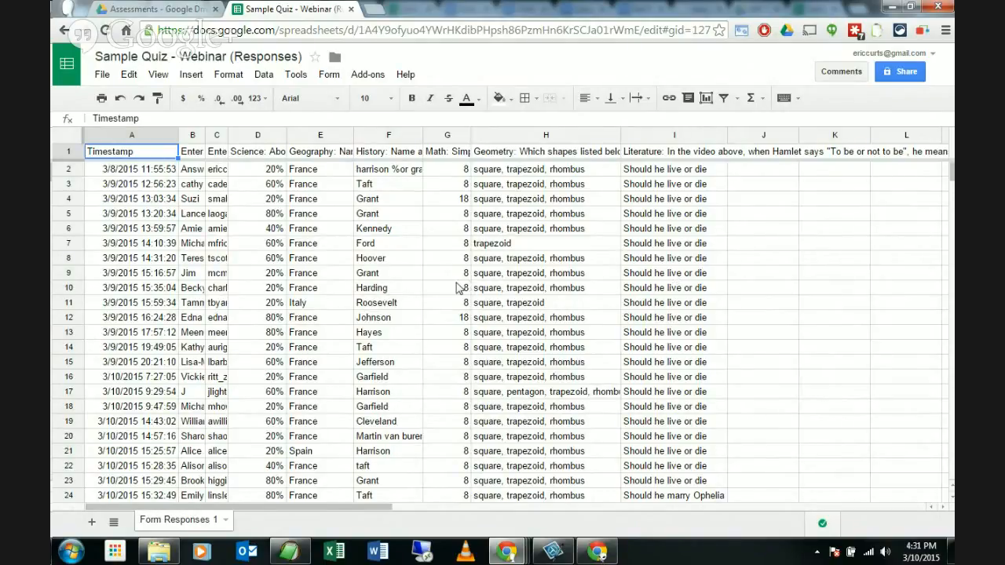
click(288, 259)
scroll(312, 252, down, 6)
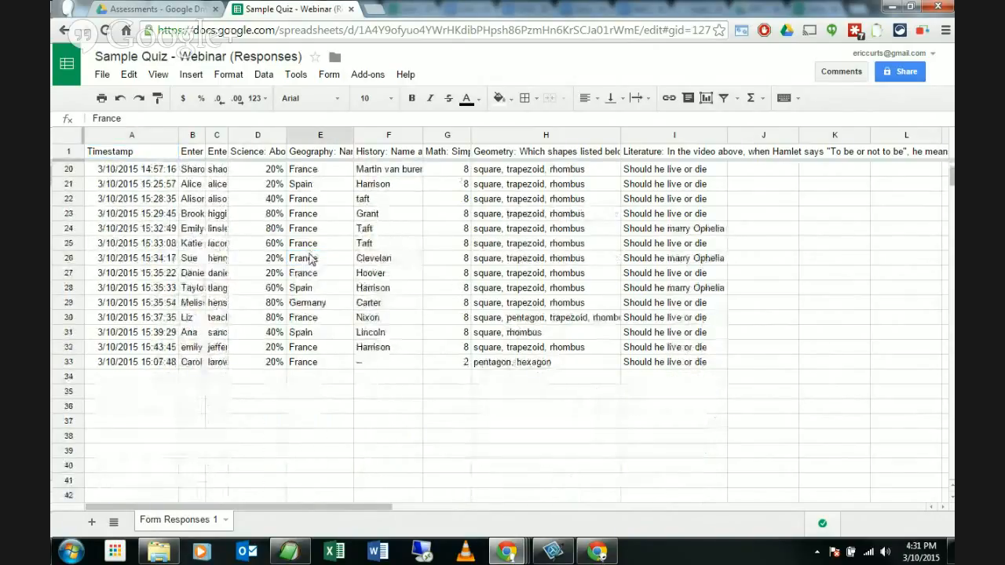
scroll(312, 259, up, 6)
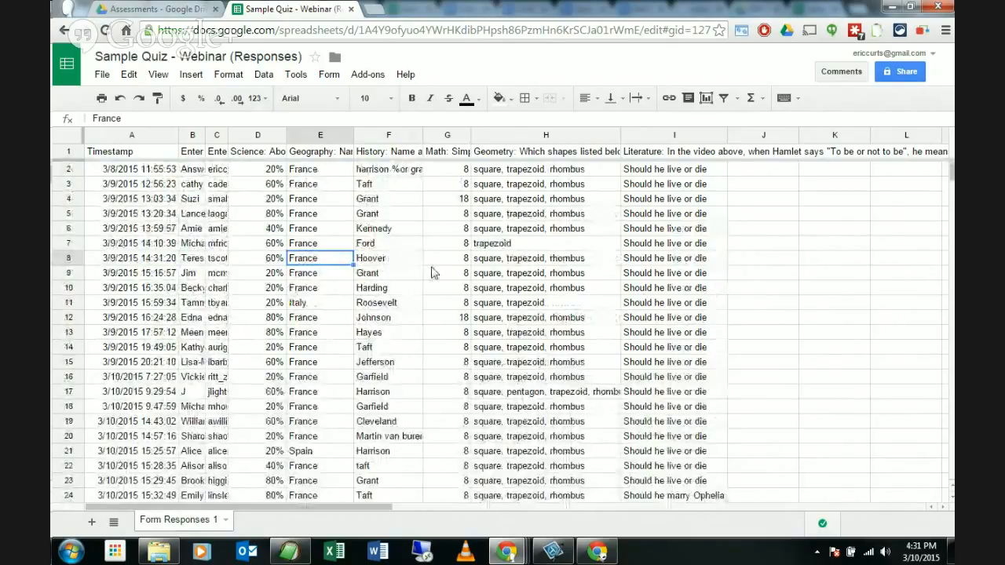
scroll(433, 275, down, 5)
scroll(320, 275, up, 5)
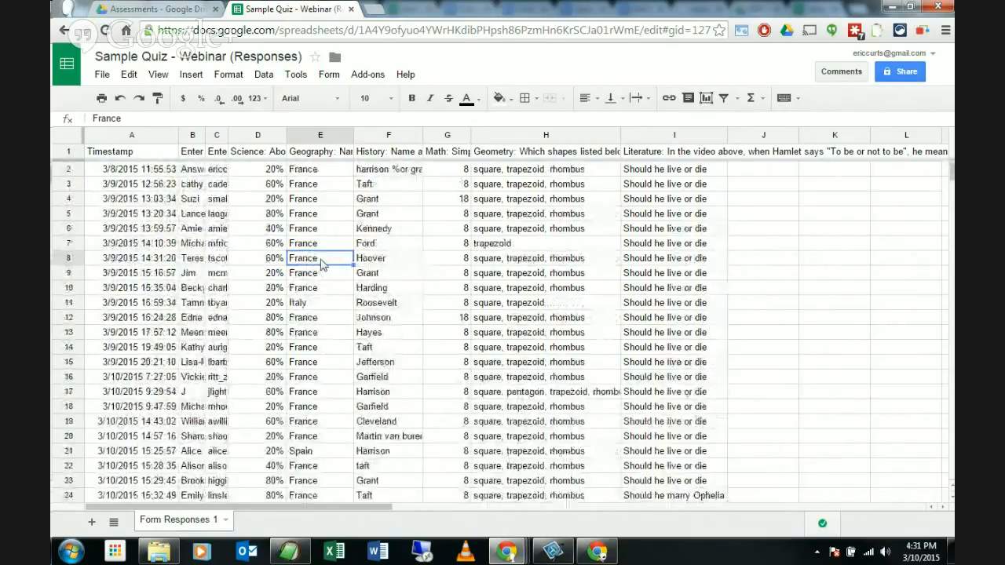
click(393, 306)
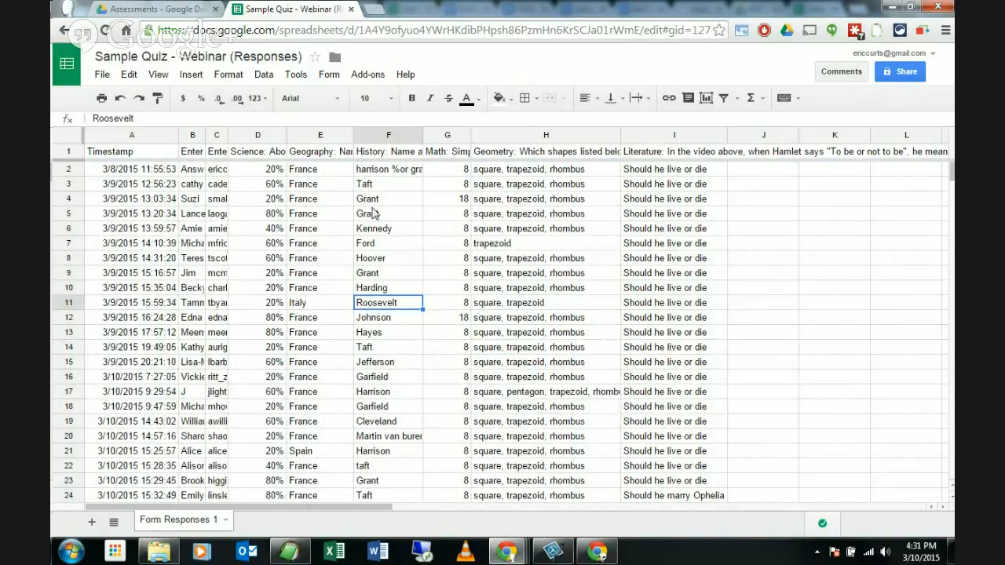
click(373, 78)
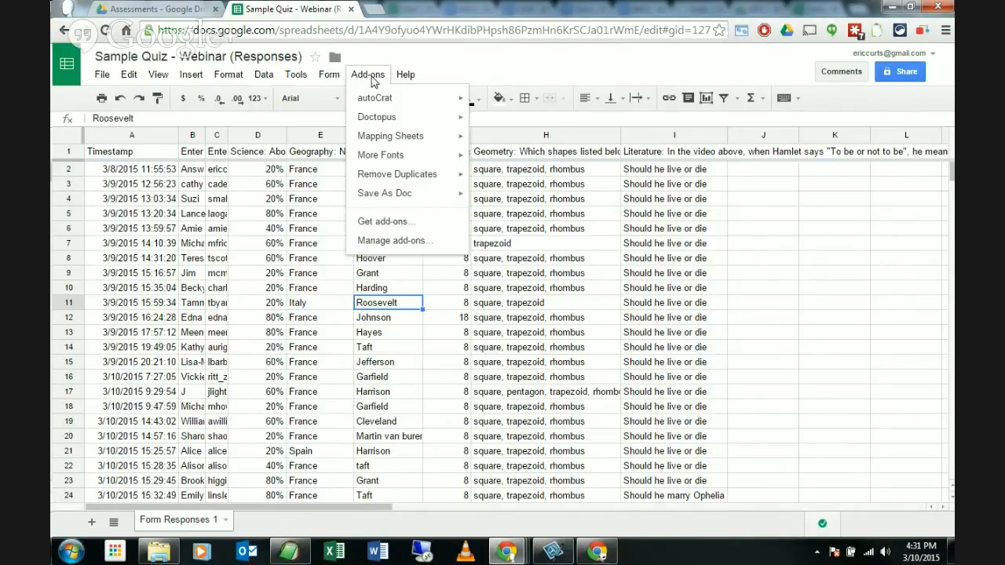
click(546, 52)
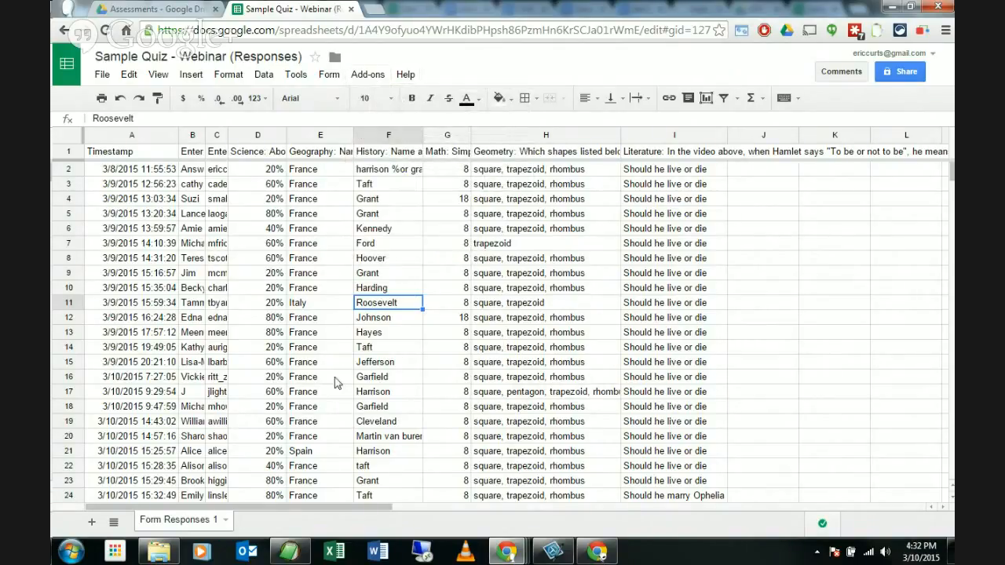
drag(141, 348, 557, 348)
click(553, 346)
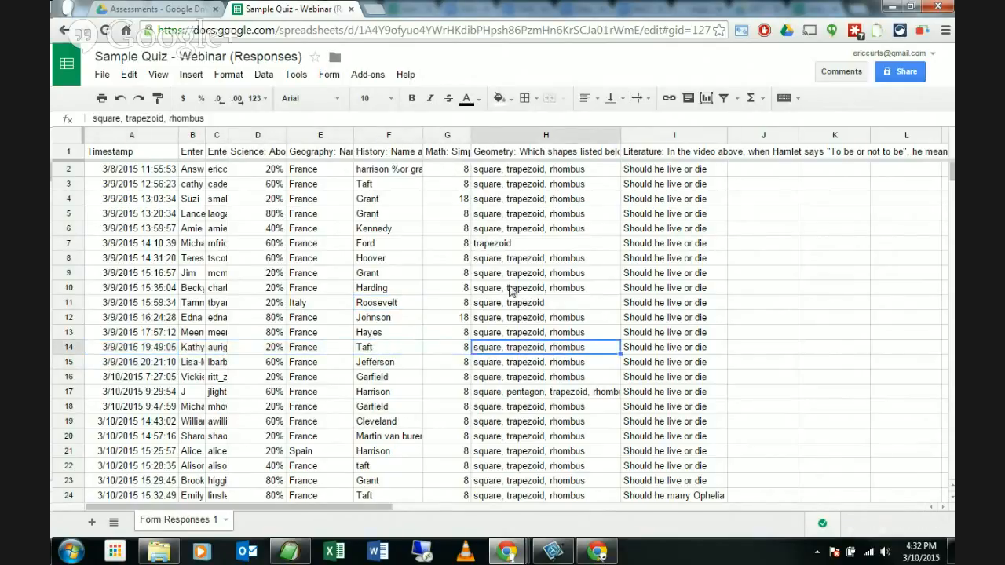
click(314, 231)
click(202, 171)
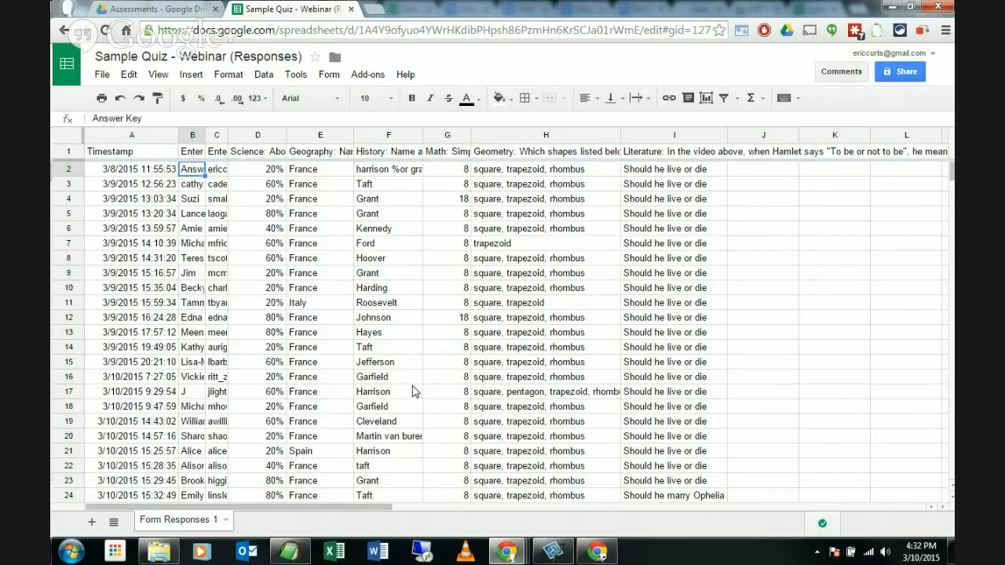
click(398, 291)
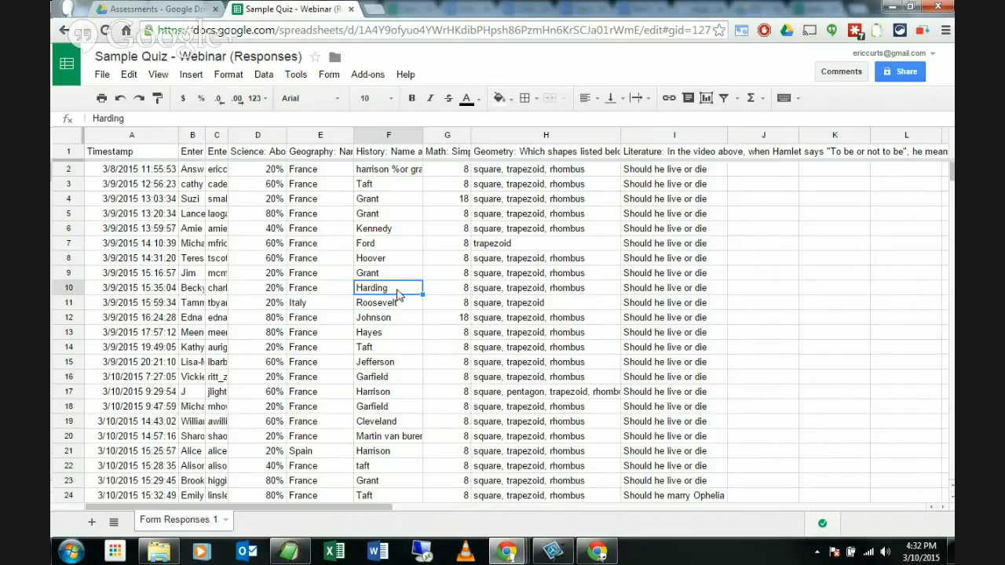
click(369, 77)
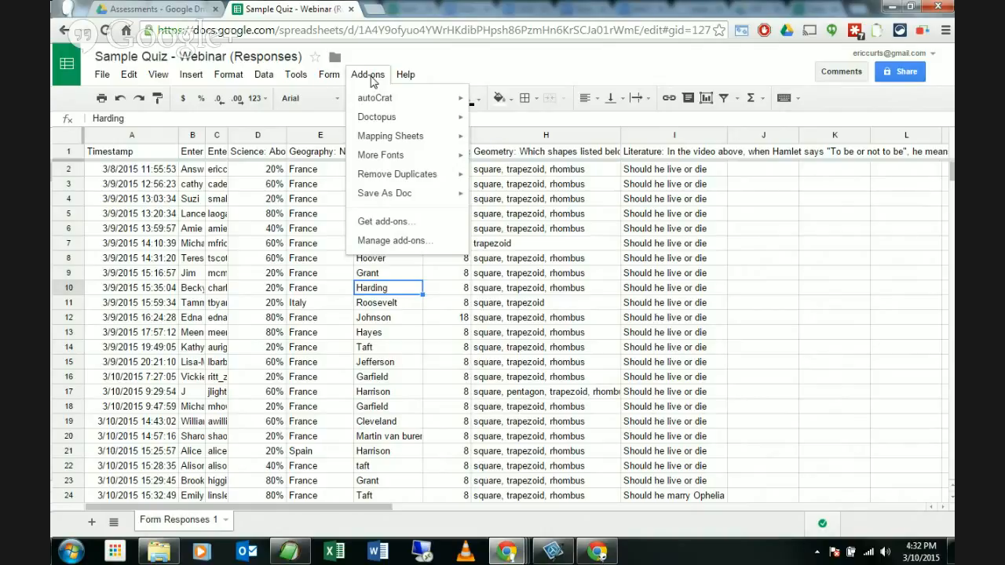
Step: Open Get add-ons, browse the store, and bring up Flubaroo's details (free, 213,680 users)
click(399, 224)
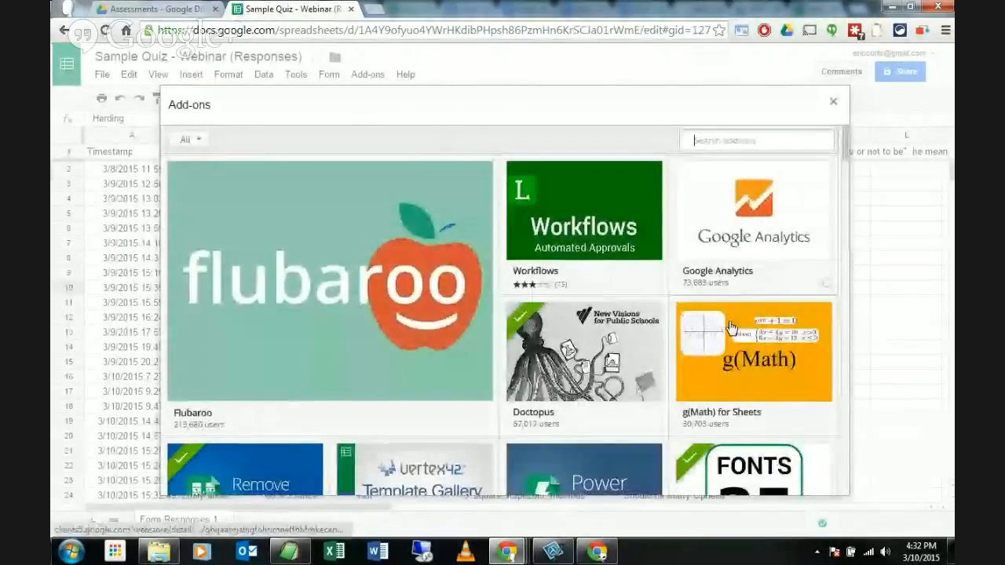
scroll(683, 314, down, 5)
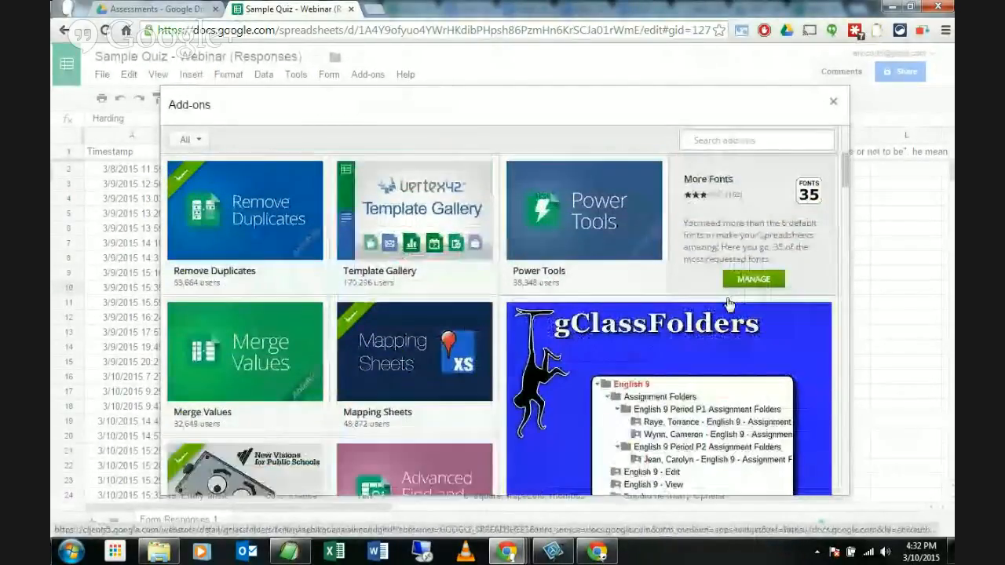
scroll(630, 295, down, 7)
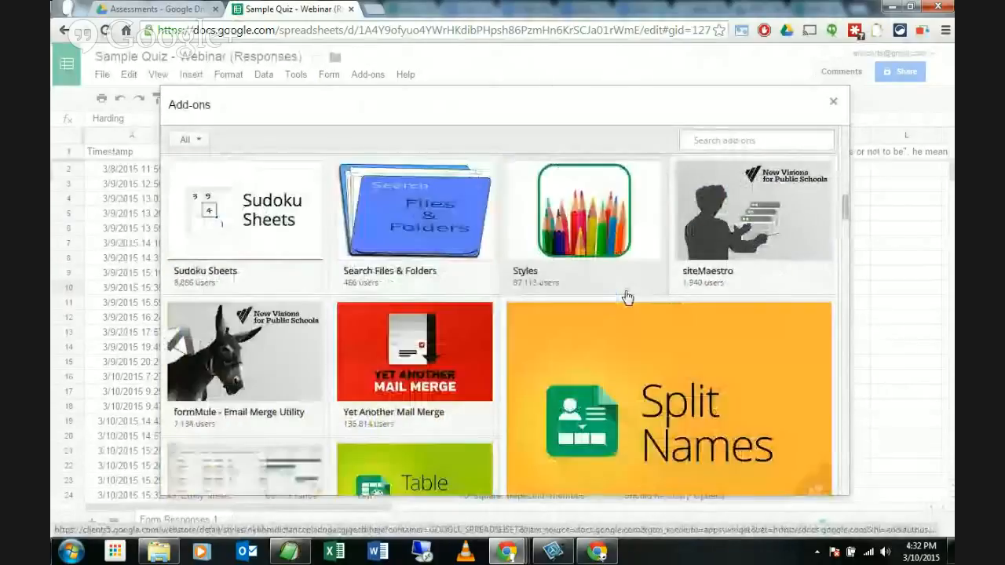
scroll(631, 290, up, 12)
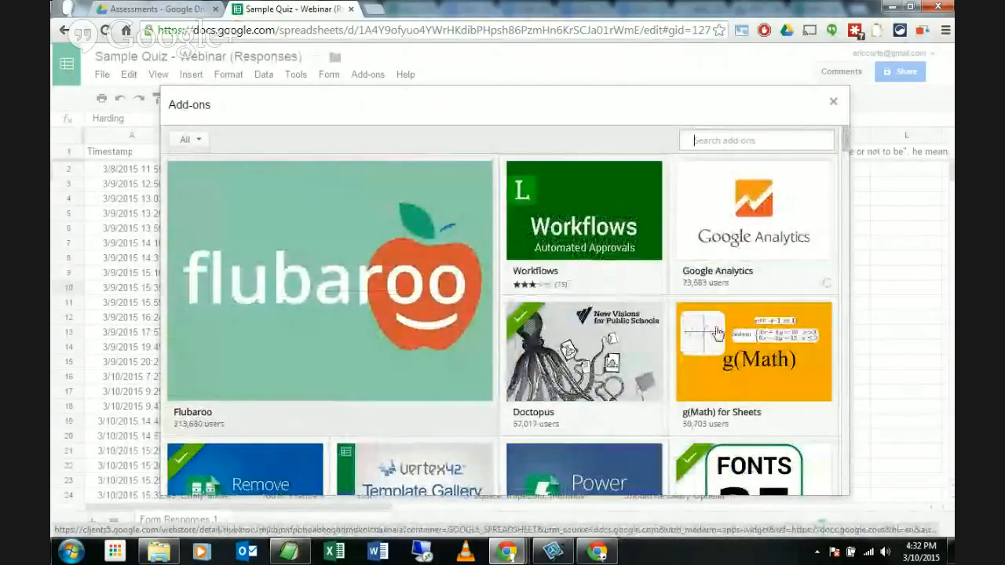
mouse_move(718, 334)
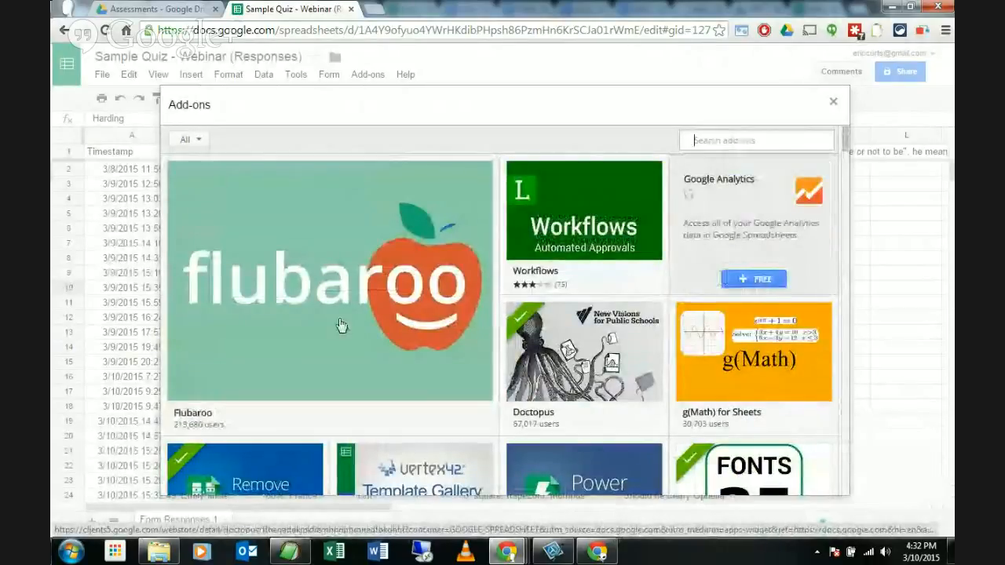
mouse_move(338, 324)
scroll(648, 295, down, 3)
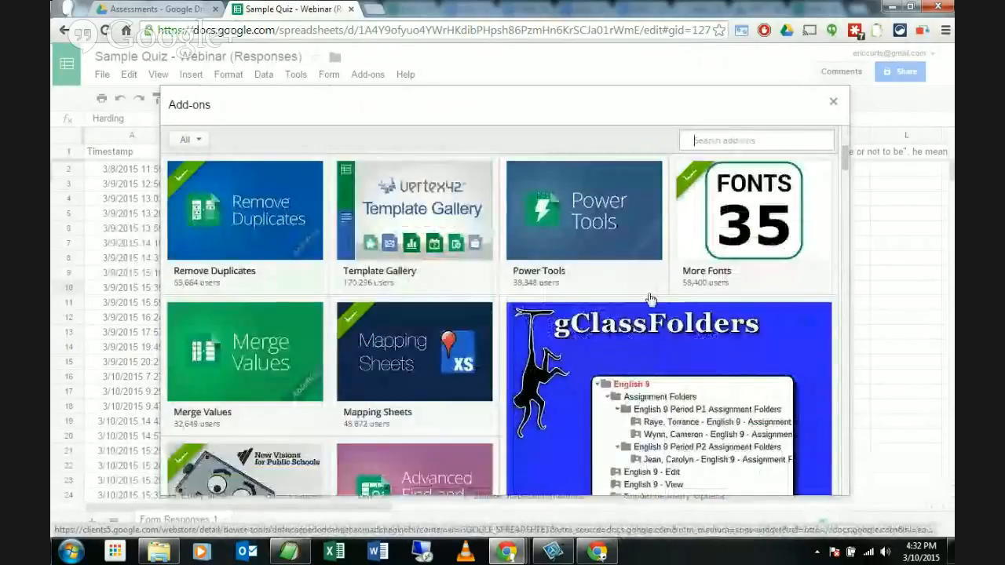
scroll(649, 298, up, 3)
mouse_move(345, 268)
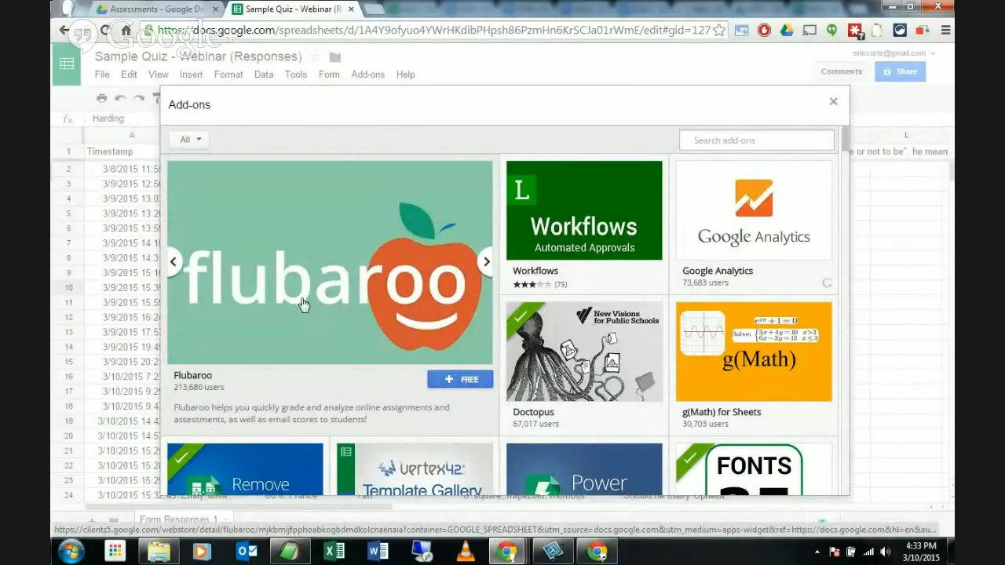
Step: Add the free Flubaroo add-on and accept its permission request
click(464, 380)
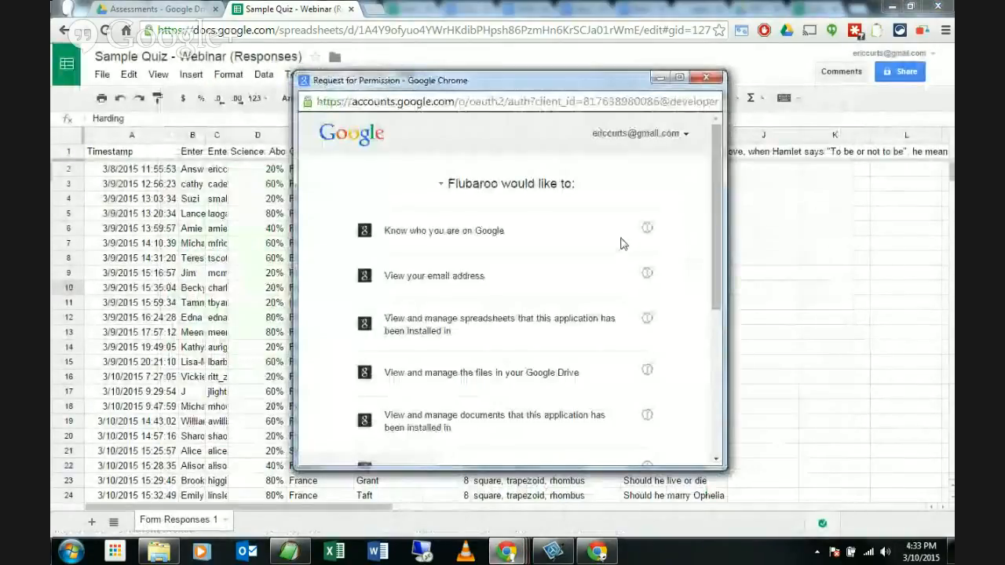
scroll(604, 249, down, 2)
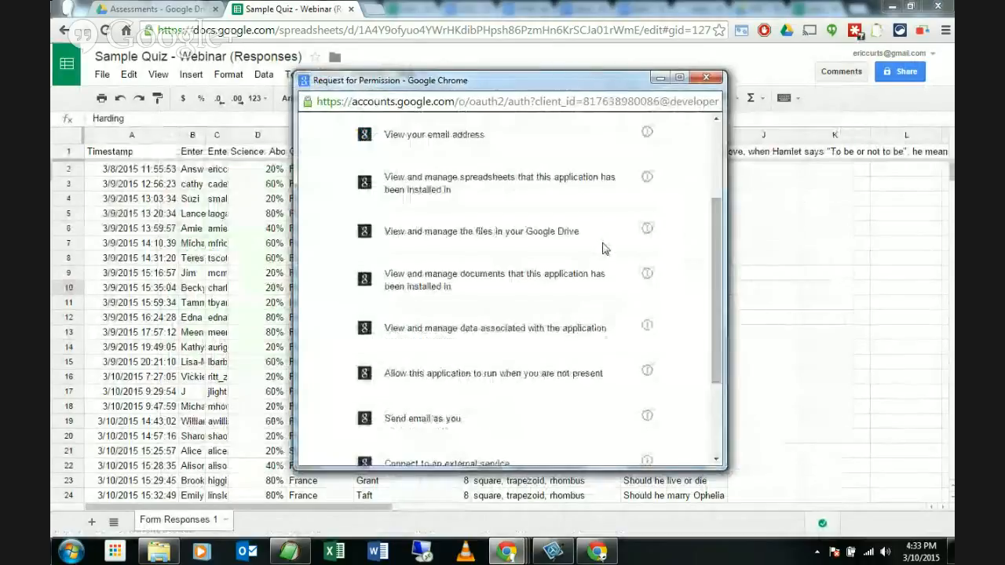
scroll(605, 249, down, 2)
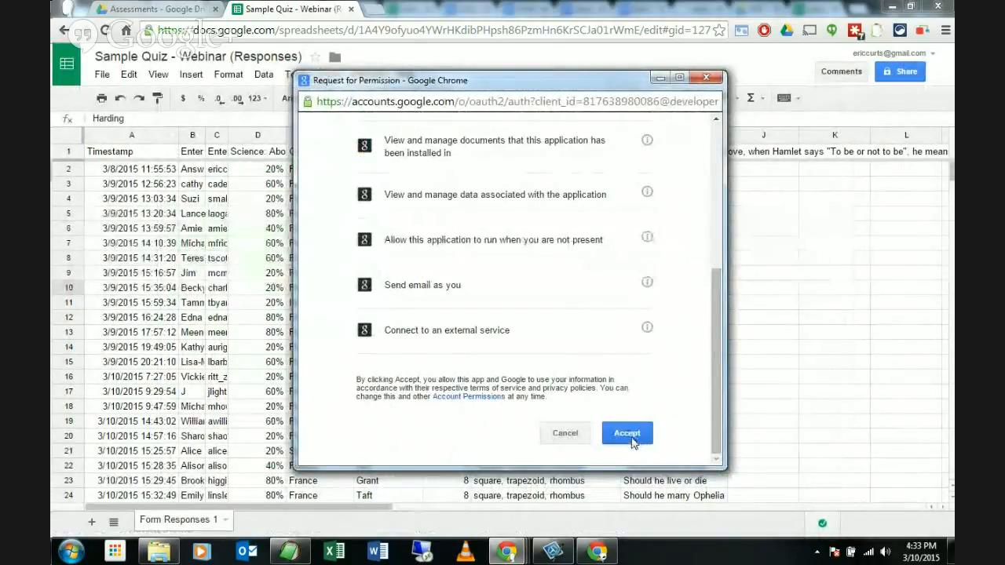
click(632, 441)
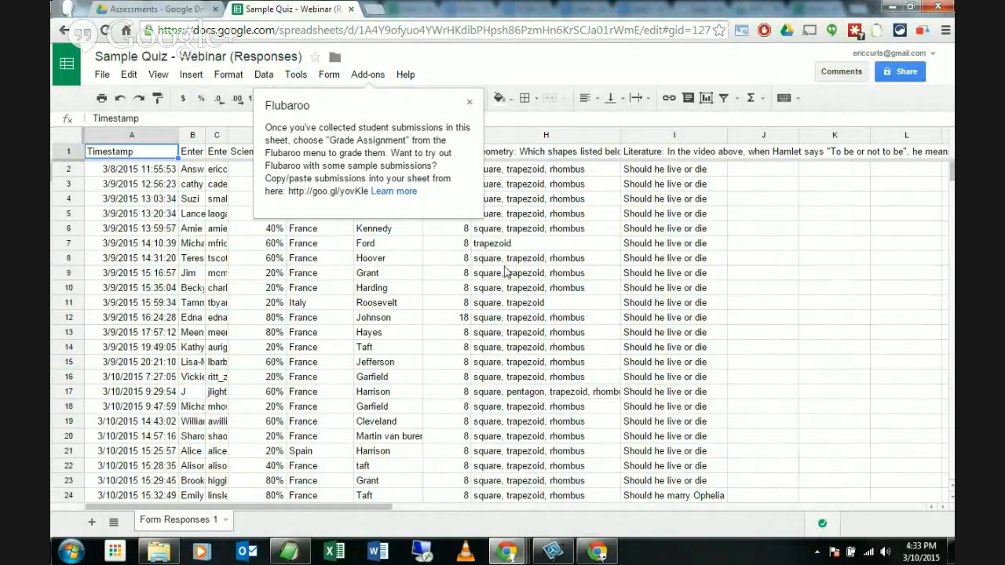
Step: Dismiss the Flubaroo tip, zoom in, and show Flubaroo's submenu under Add-ons
click(366, 75)
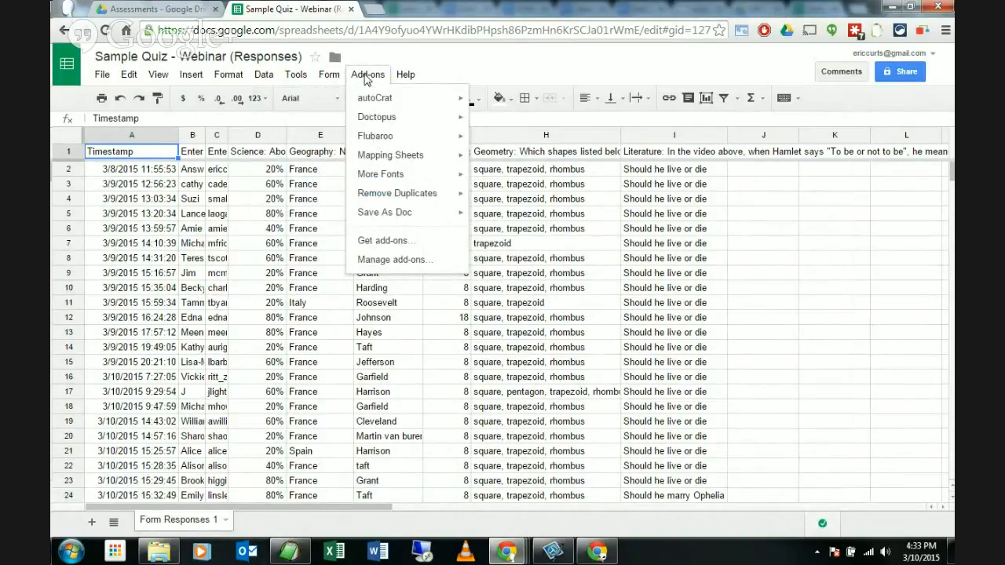
key(ctrl+plus)
key(ctrl+plus)
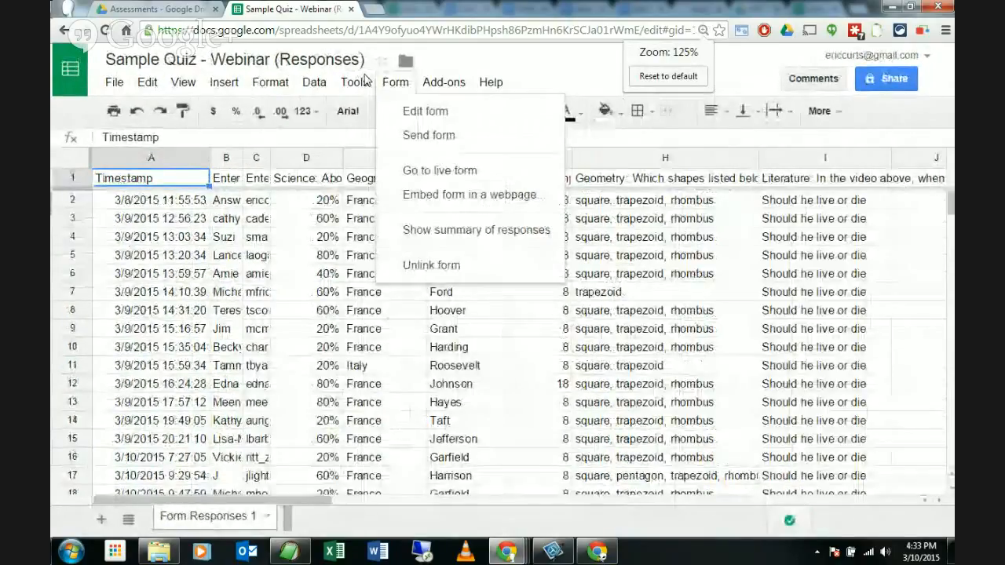
click(445, 85)
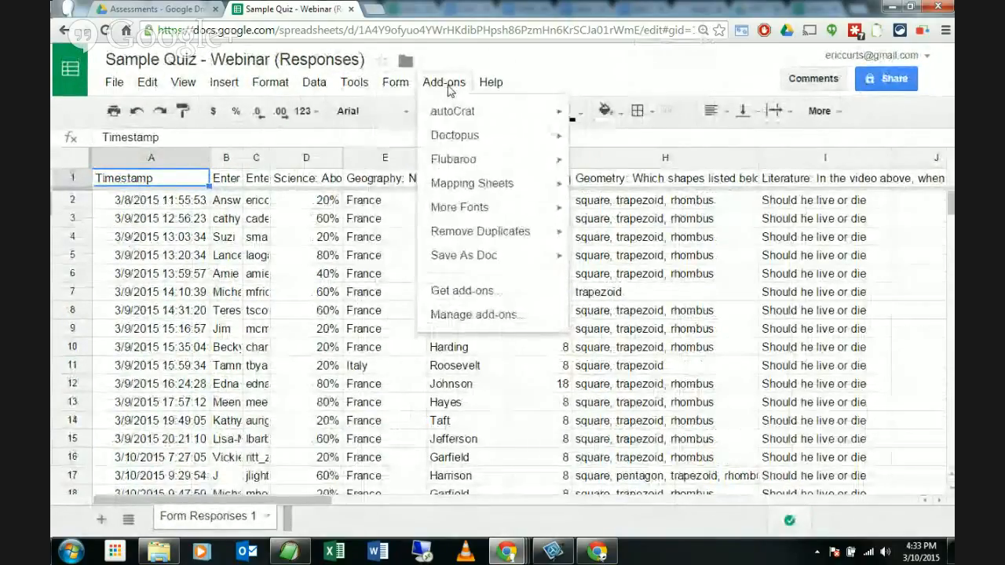
mouse_move(461, 163)
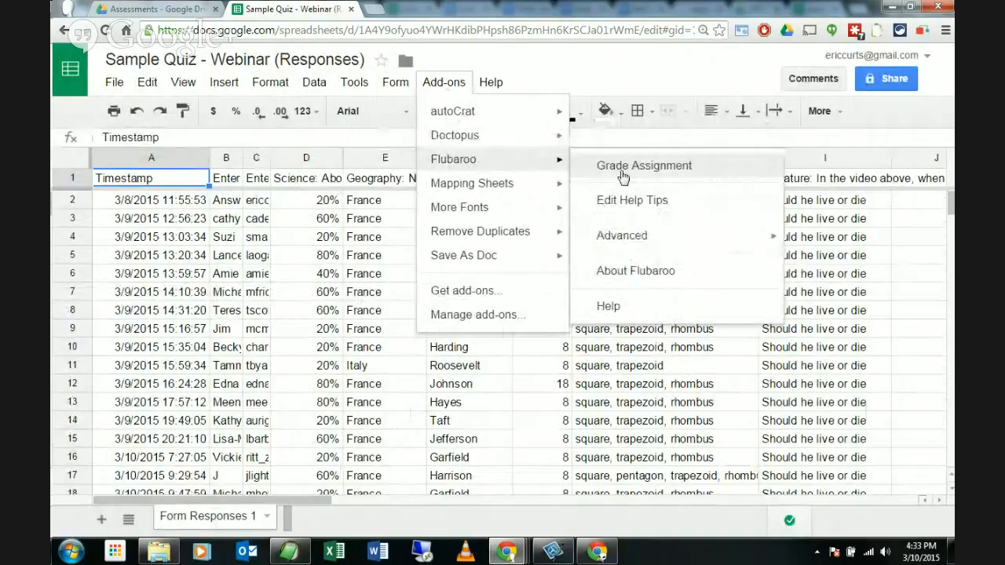
Step: Reset the page zoom and start Flubaroo's Grade Assignment from the Add-ons menu
click(637, 66)
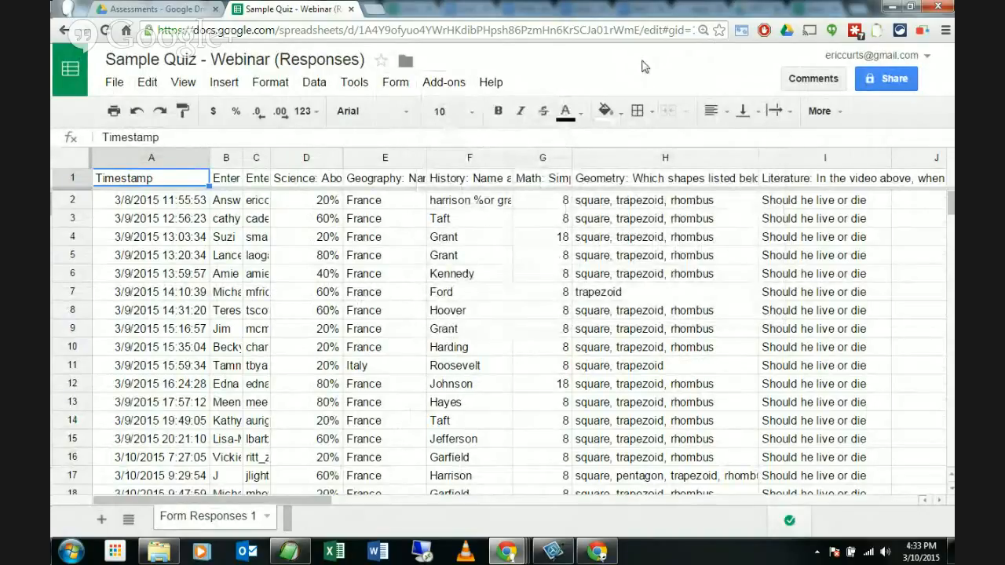
key(ctrl+0)
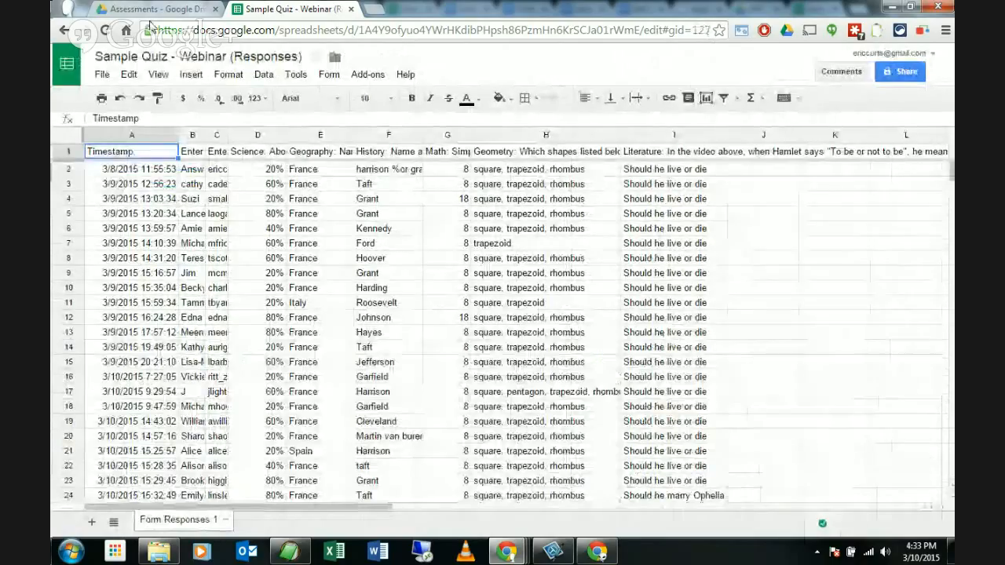
click(369, 79)
mouse_move(422, 140)
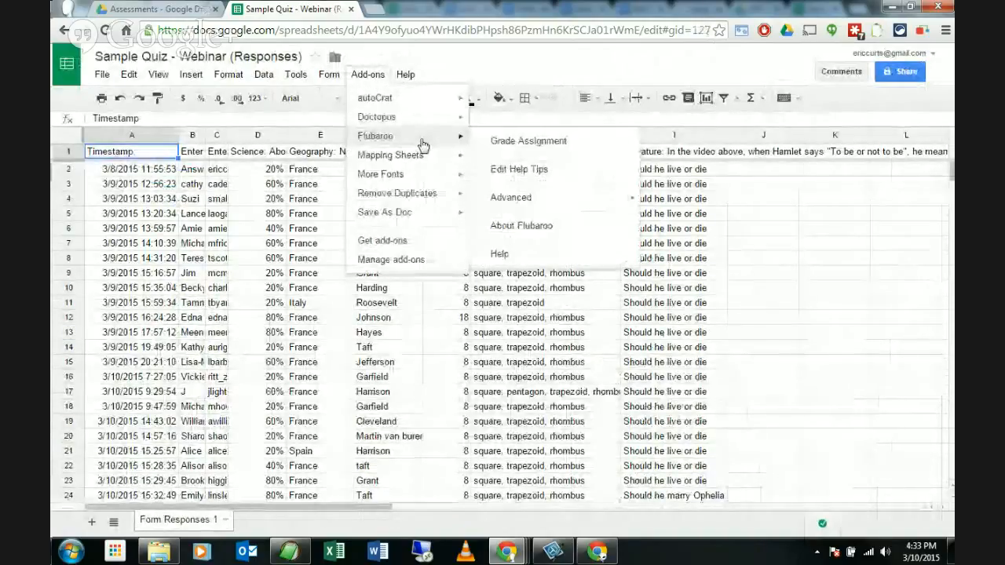
click(533, 147)
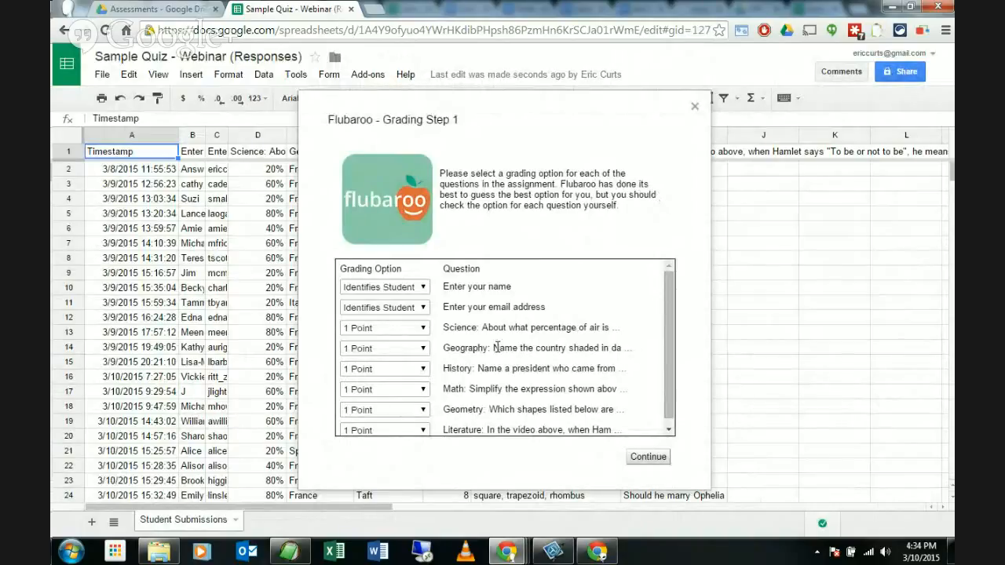
Step: Keep Science worth 1 point, choose the Answer Key submission, and grade all 31 submissions
click(420, 330)
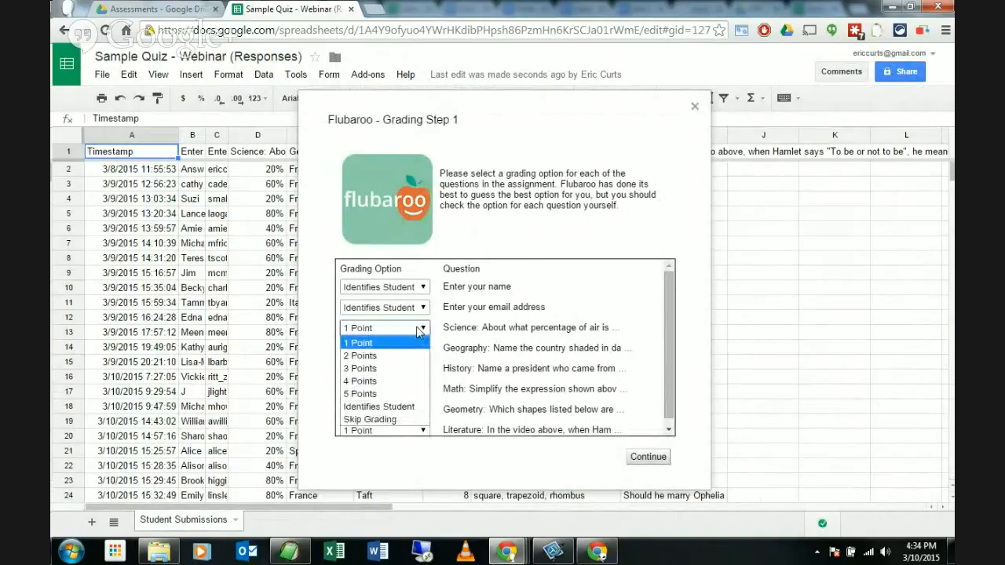
click(487, 344)
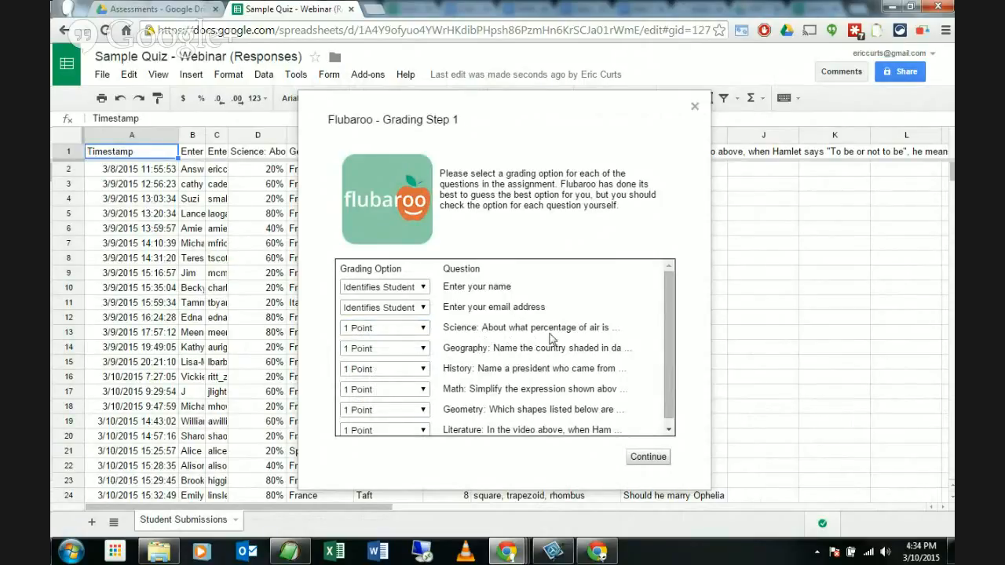
click(639, 460)
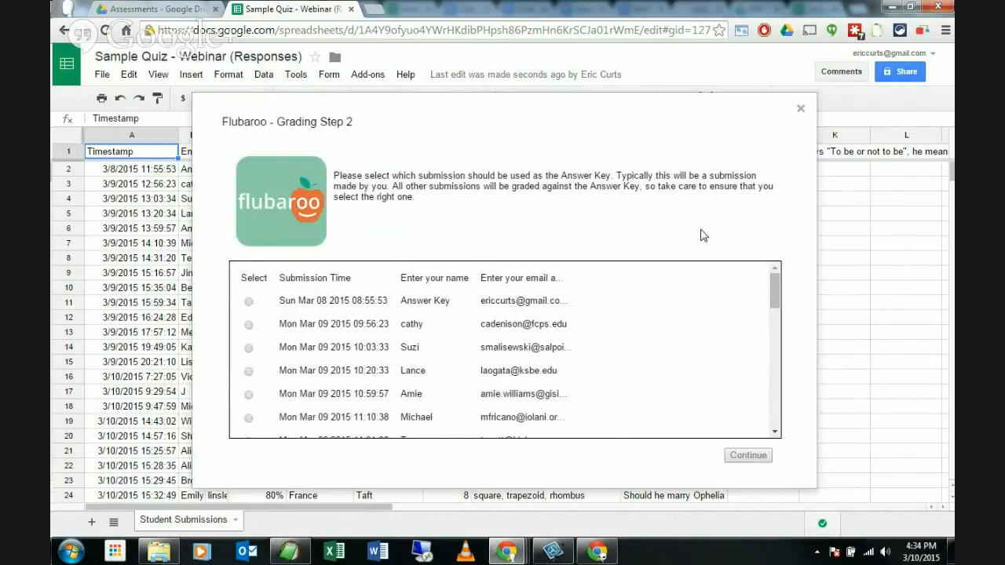
drag(770, 284, 798, 285)
click(243, 303)
click(748, 455)
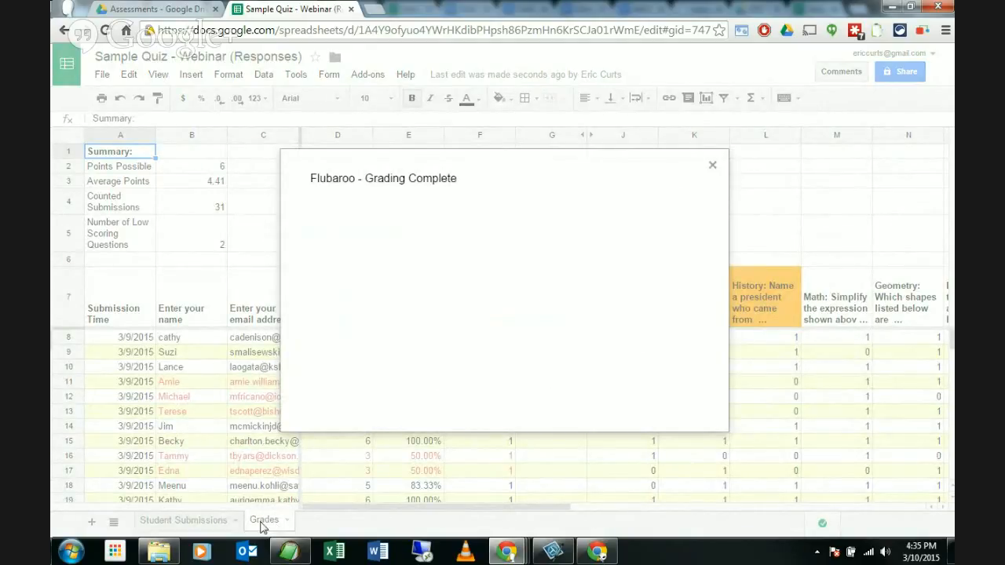
Step: Dismiss Grading Complete, narrow email column C, and flip to Student Submissions and back
click(711, 168)
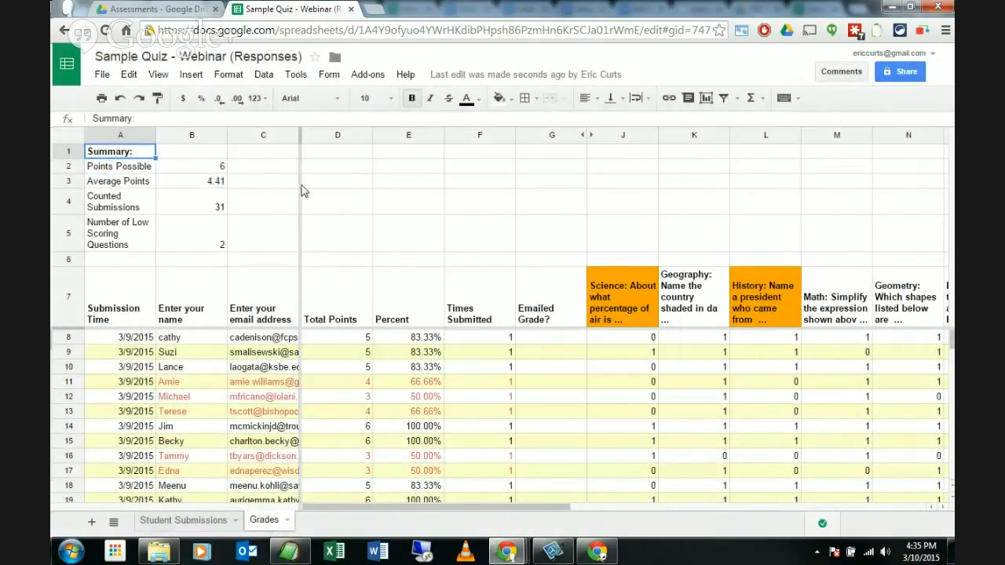
drag(295, 135, 266, 135)
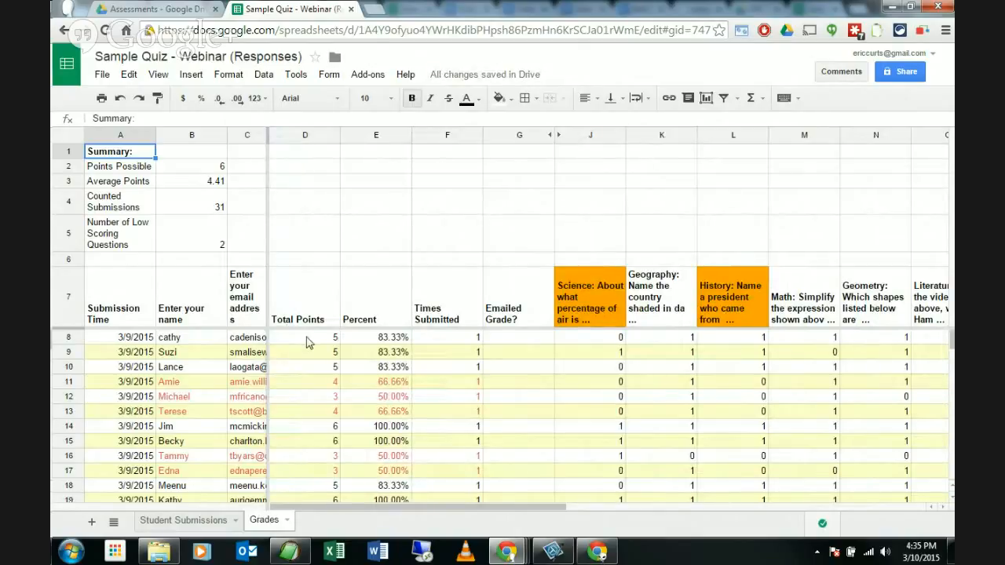
click(189, 520)
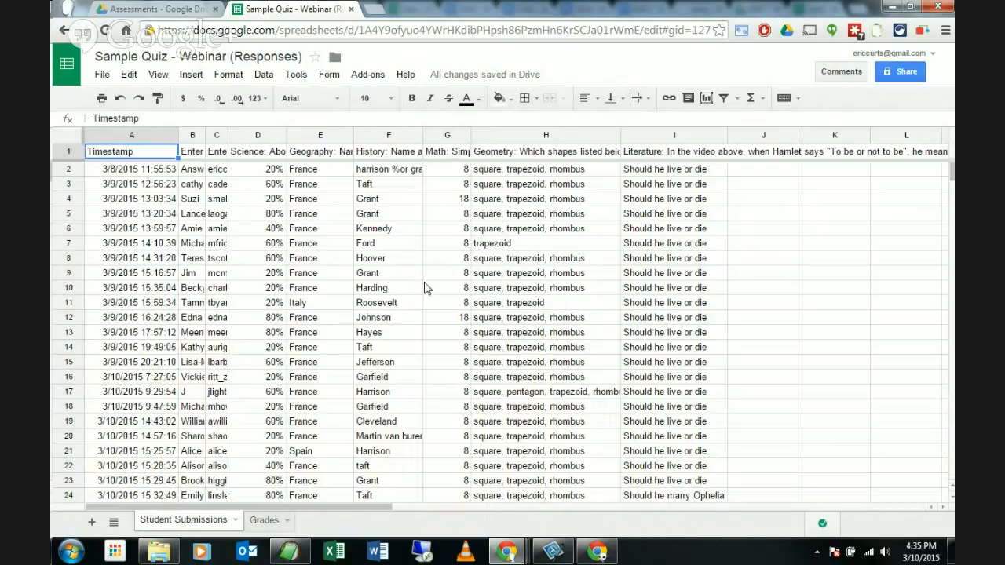
click(261, 523)
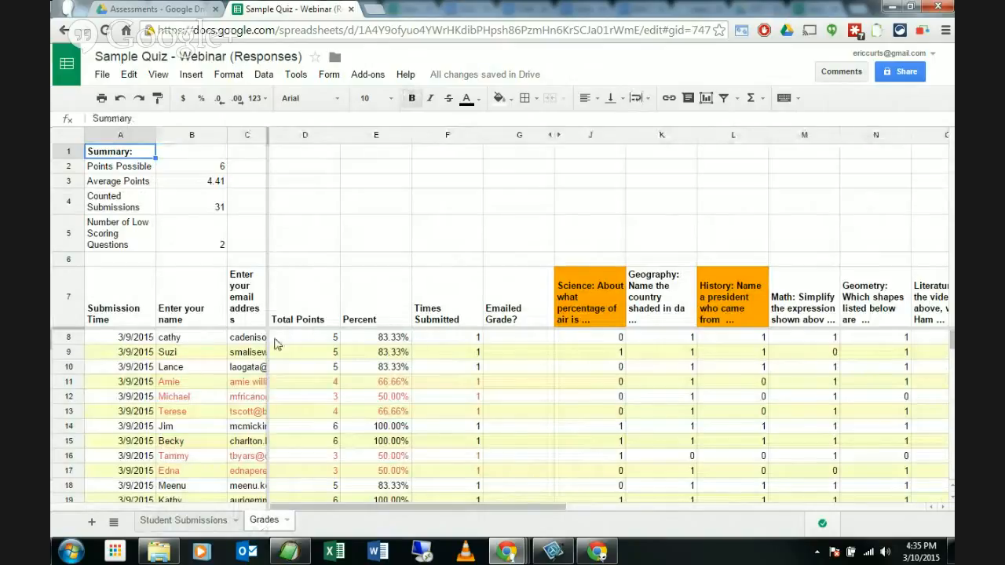
Step: Scroll through the Grades sheet's scores, noting low Science (41.93) and History (54.83)
scroll(292, 352, down, 2)
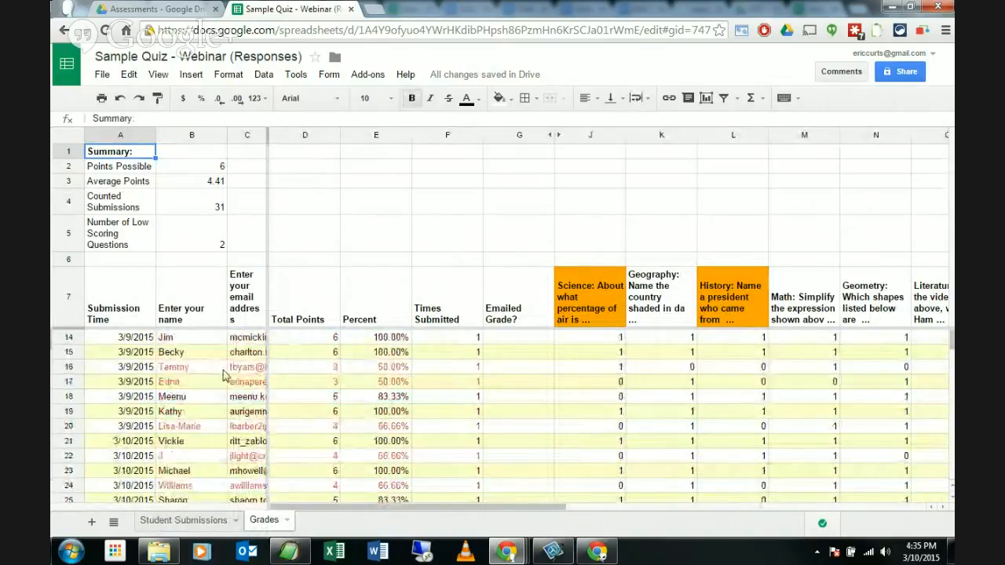
scroll(232, 377, down, 2)
scroll(231, 377, down, 1)
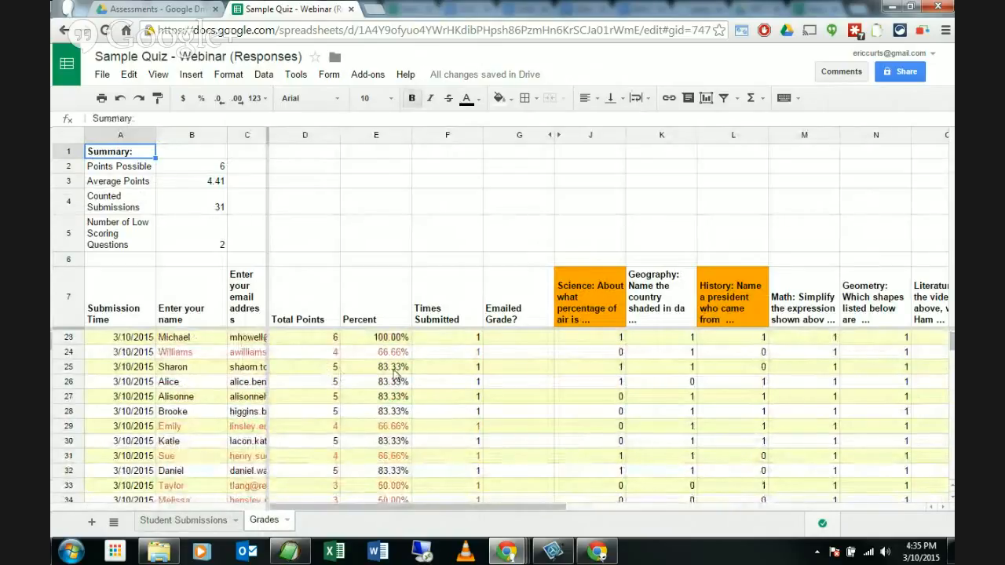
scroll(396, 377, down, 2)
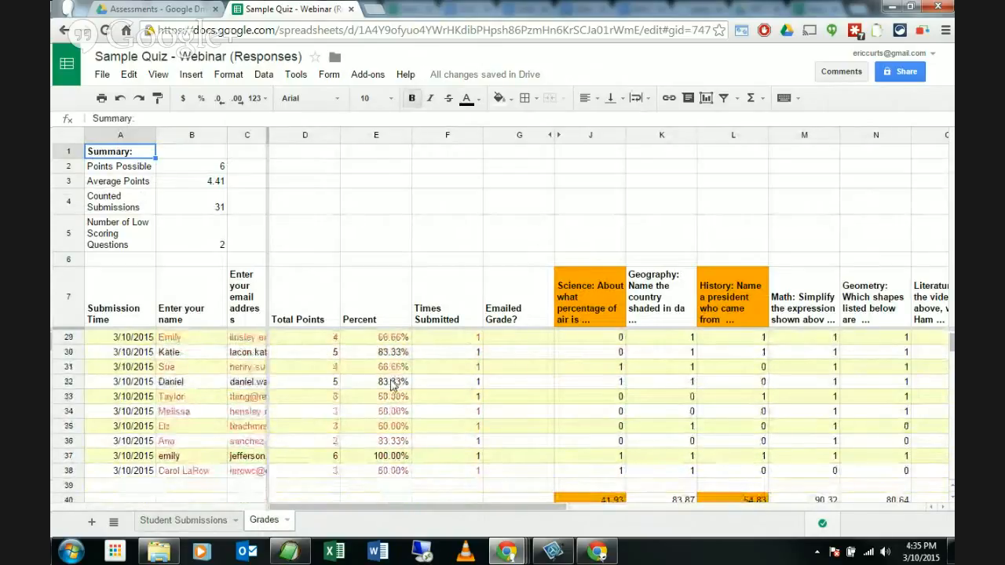
scroll(393, 382, up, 5)
scroll(391, 384, up, 2)
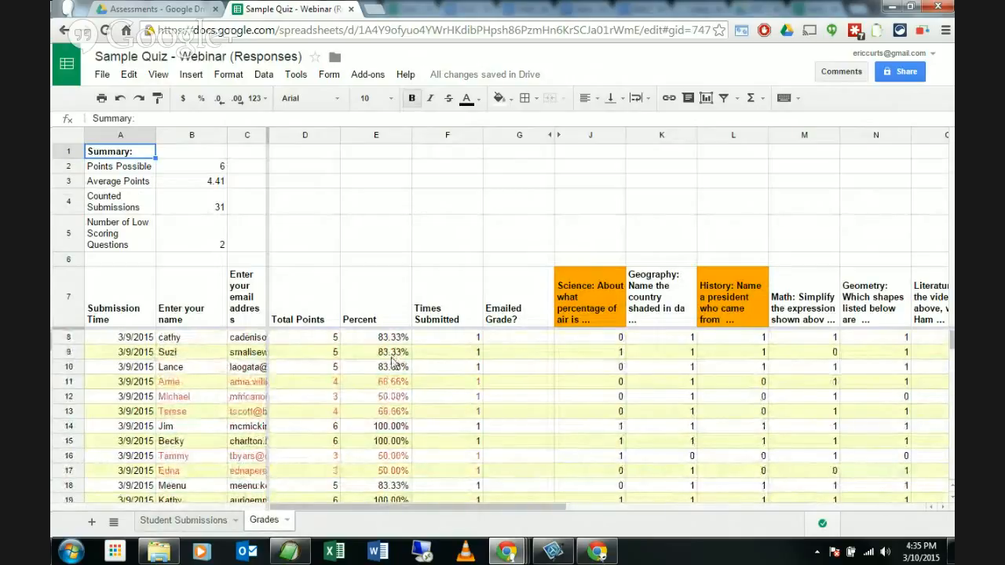
scroll(395, 369, down, 2)
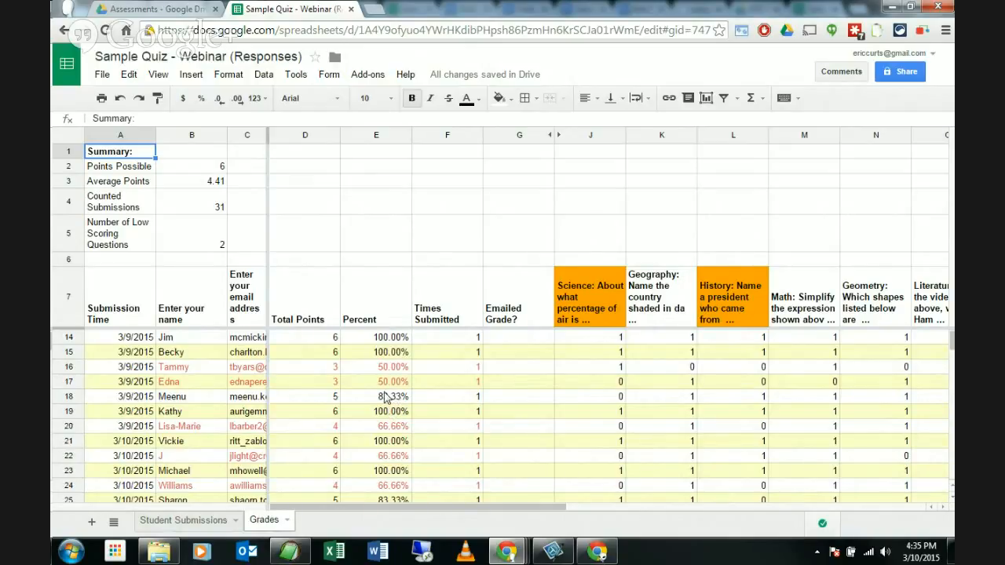
scroll(384, 398, down, 6)
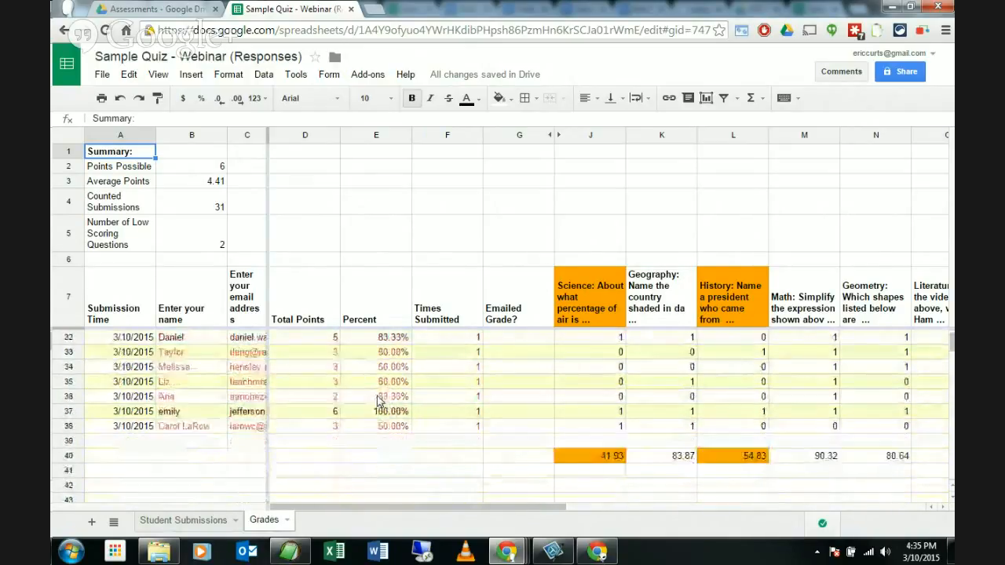
scroll(380, 401, up, 7)
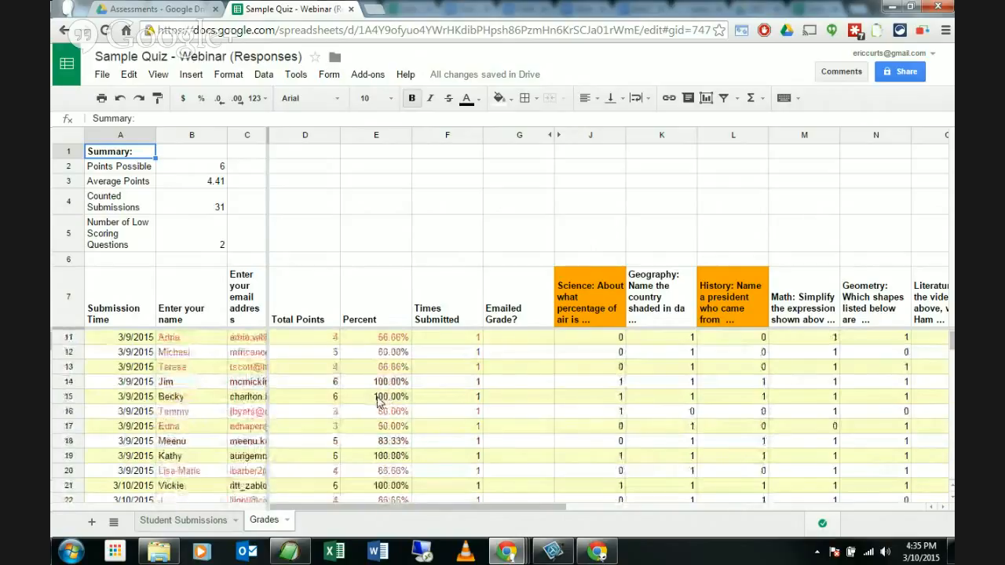
scroll(375, 403, up, 1)
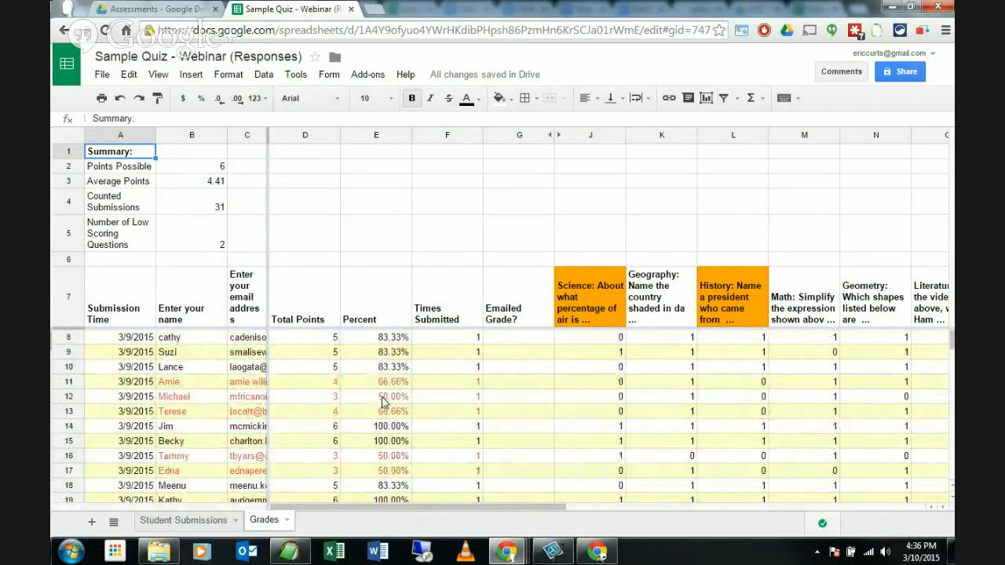
scroll(381, 403, down, 3)
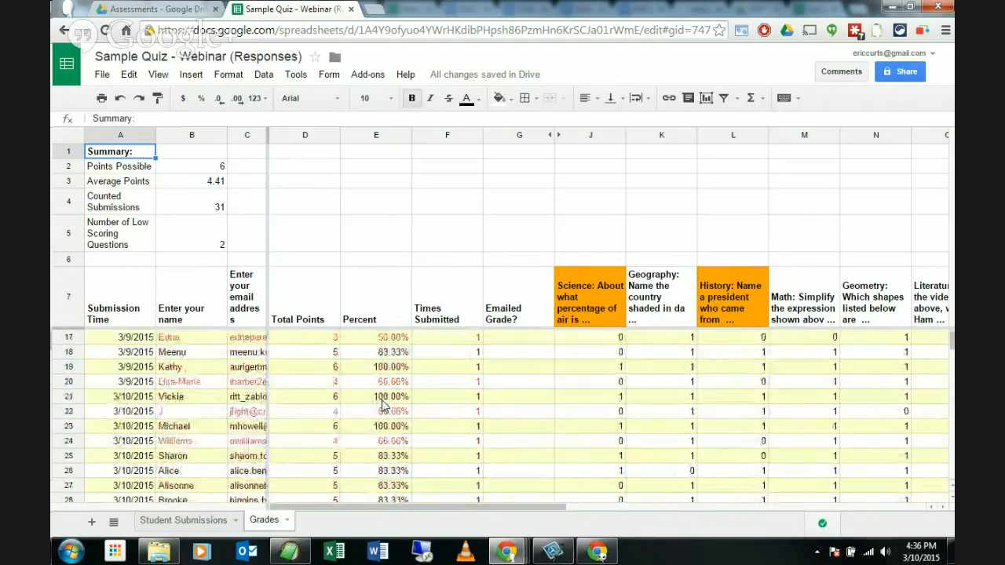
scroll(369, 422, down, 4)
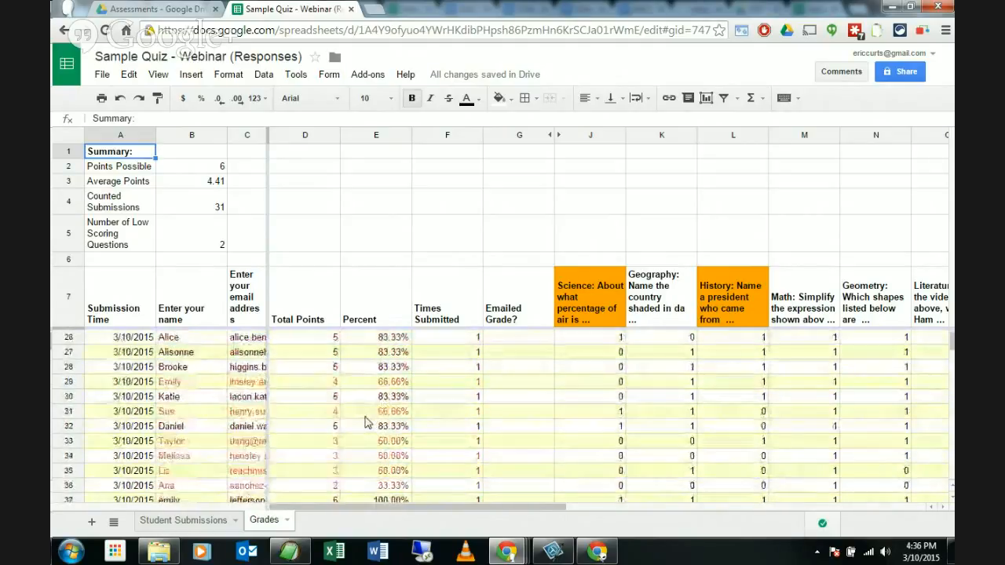
scroll(365, 421, down, 1)
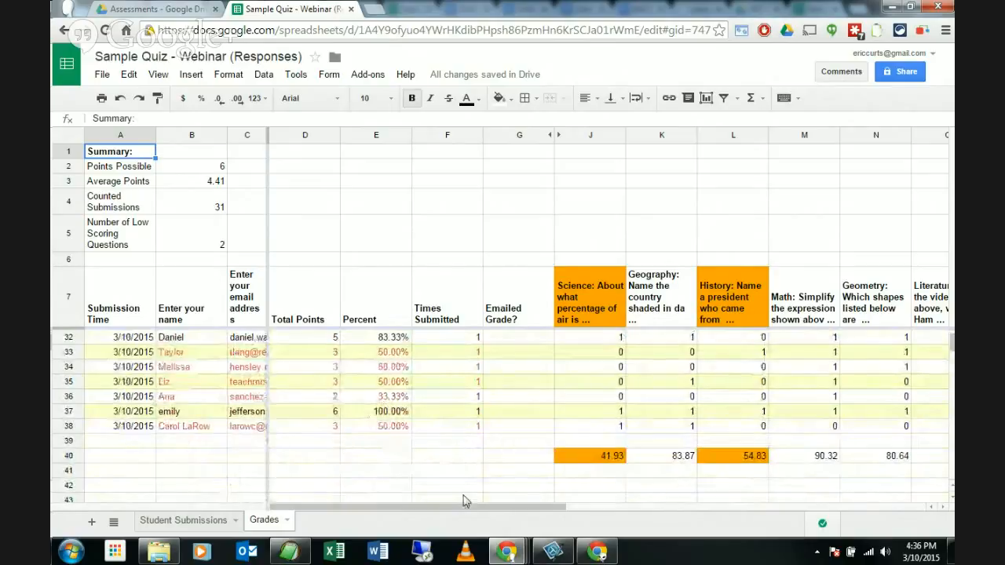
drag(472, 508, 568, 511)
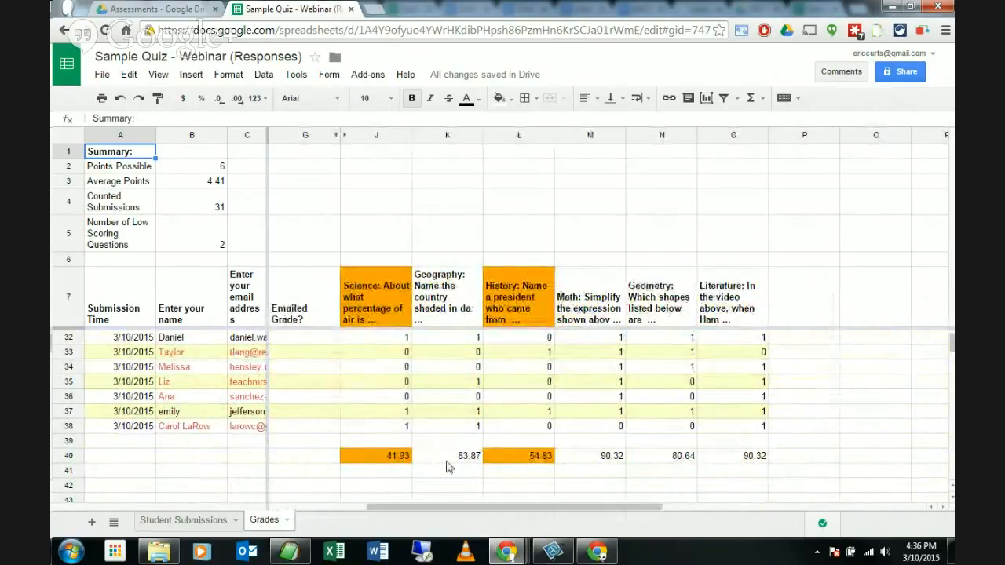
click(367, 302)
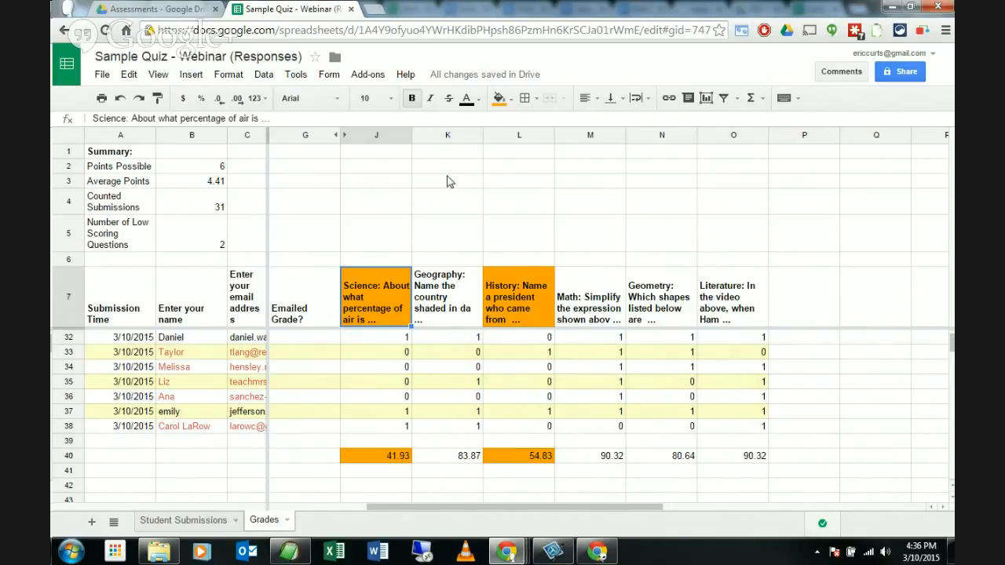
Step: Email grades via Flubaroo to all students, including the answer key
click(367, 76)
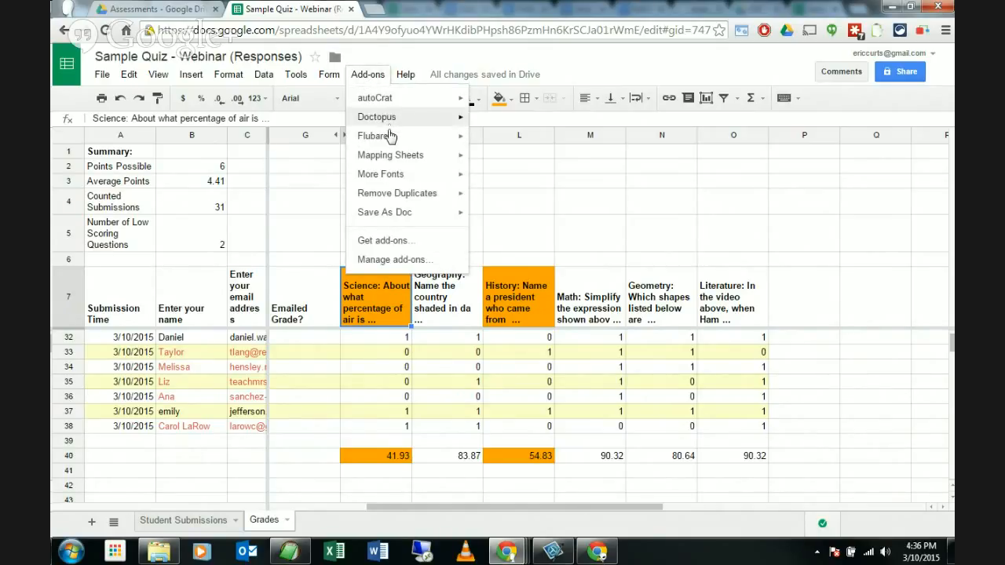
mouse_move(388, 141)
click(496, 165)
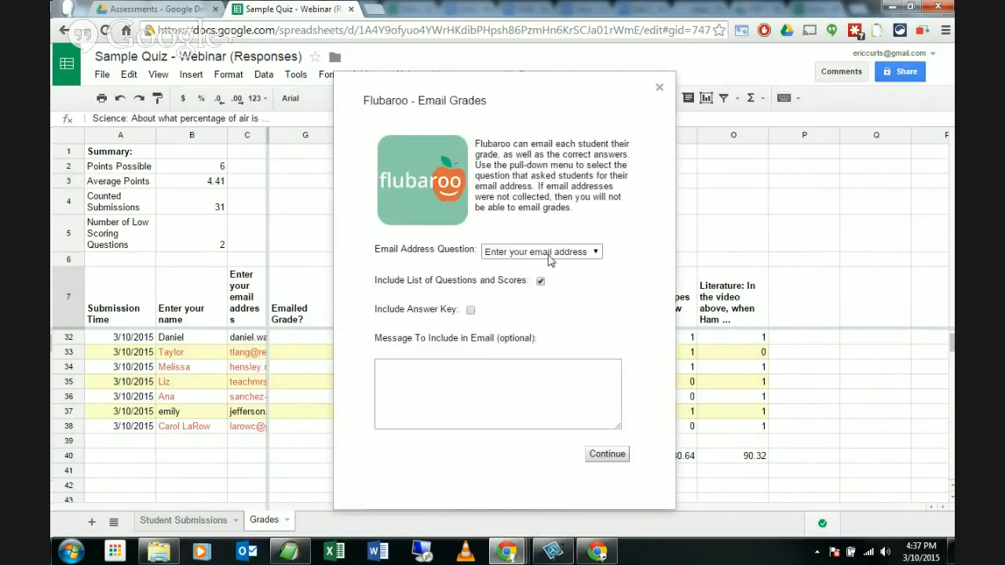
click(470, 310)
click(471, 383)
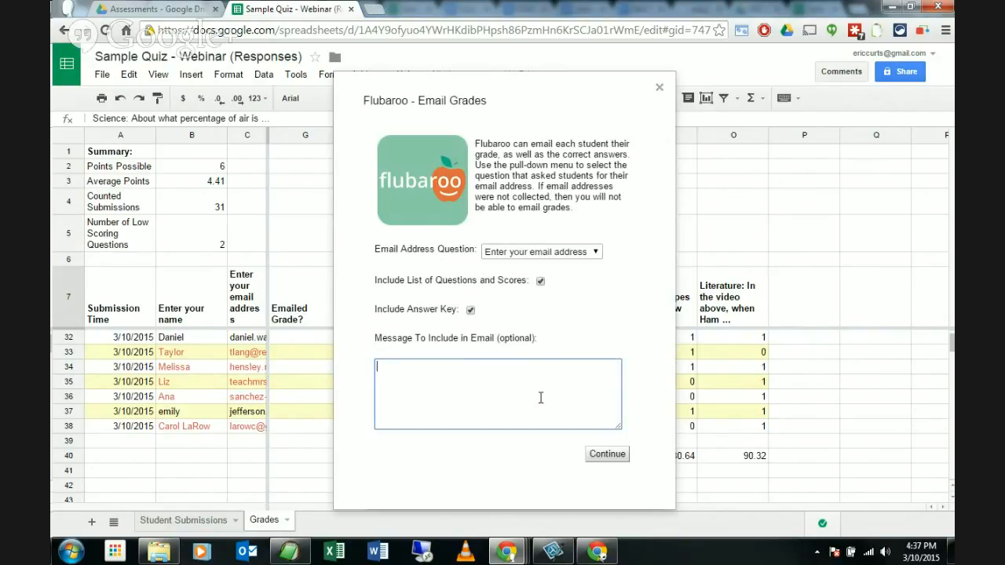
click(614, 461)
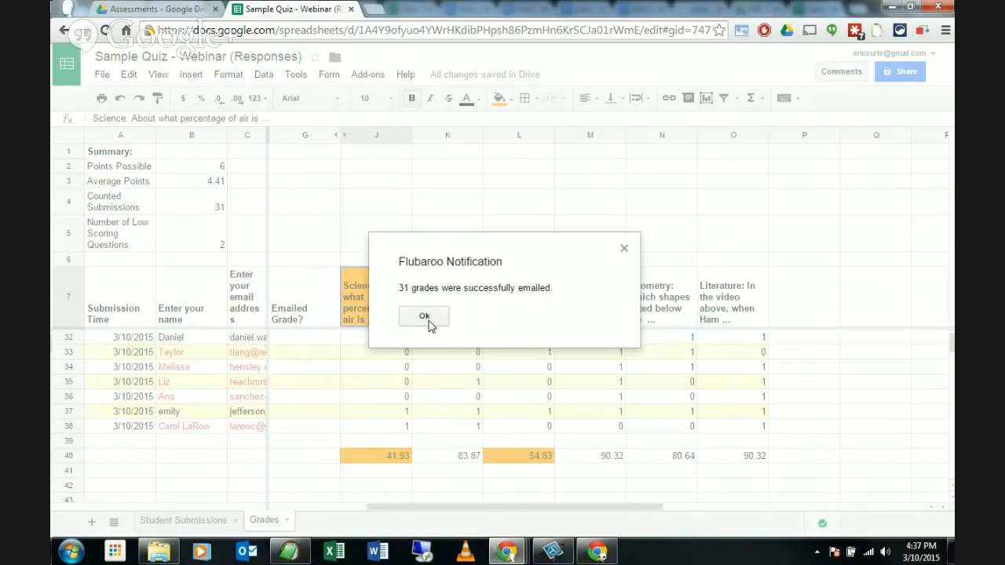
Step: Acknowledge the Flubaroo notice that 31 grades were emailed
click(424, 316)
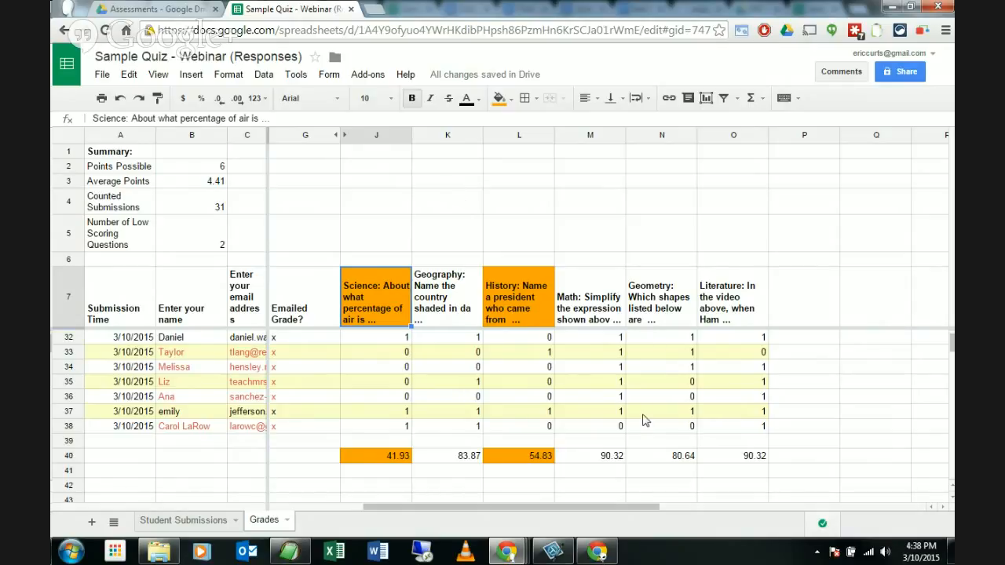
Step: Switch to the other browser window and return to the webinar slide presentation tab
mouse_move(604, 552)
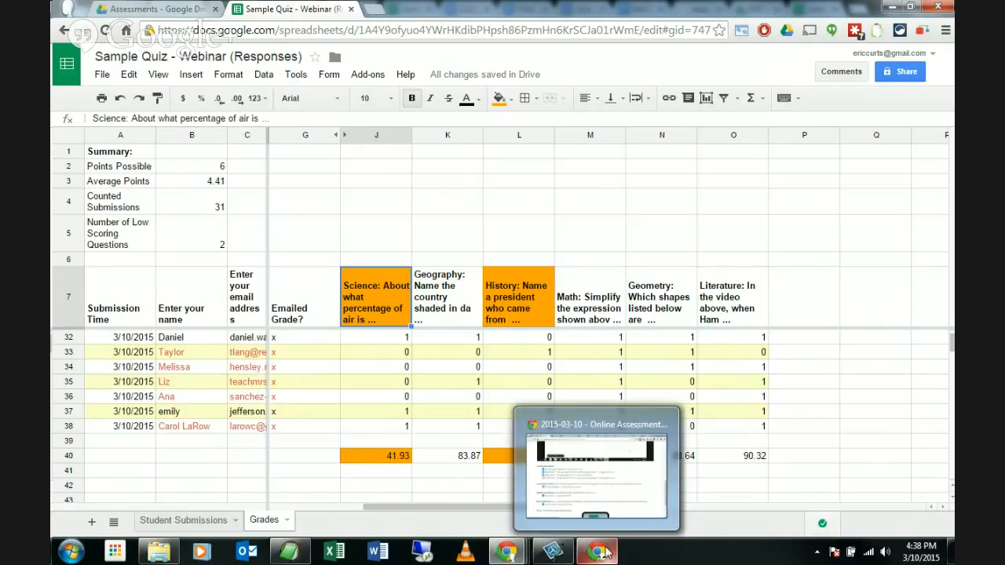
click(605, 497)
scroll(283, 272, up, 10)
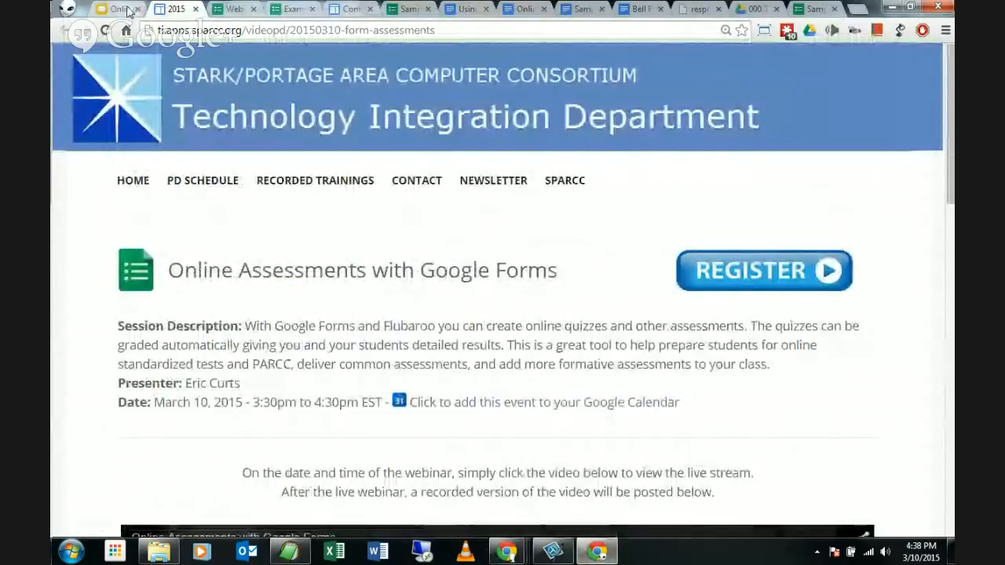
click(124, 9)
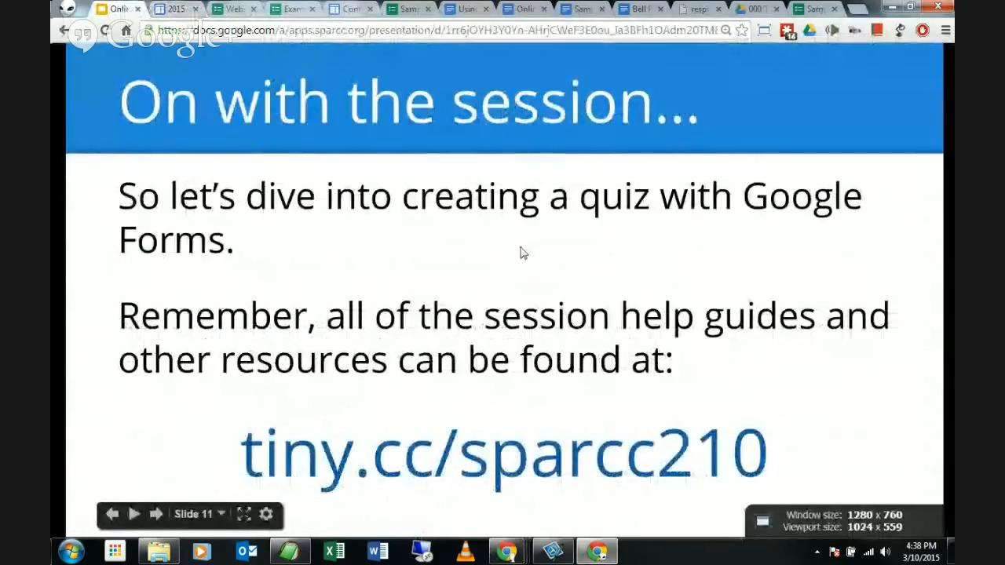